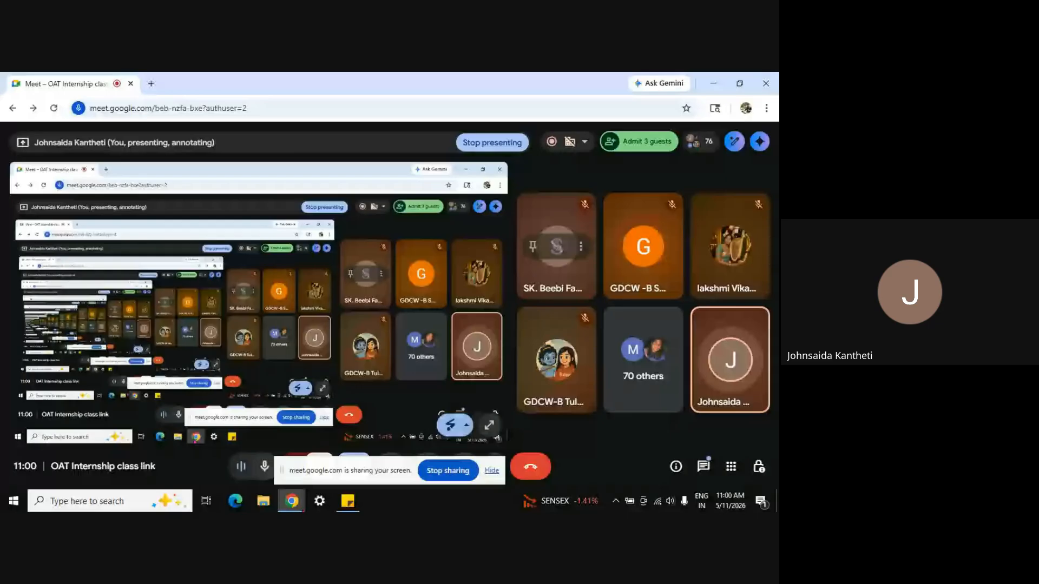
Launch Word from the desktop and create a blank document.
{"action": "mouse_move", "coordinate": [282, 507]}
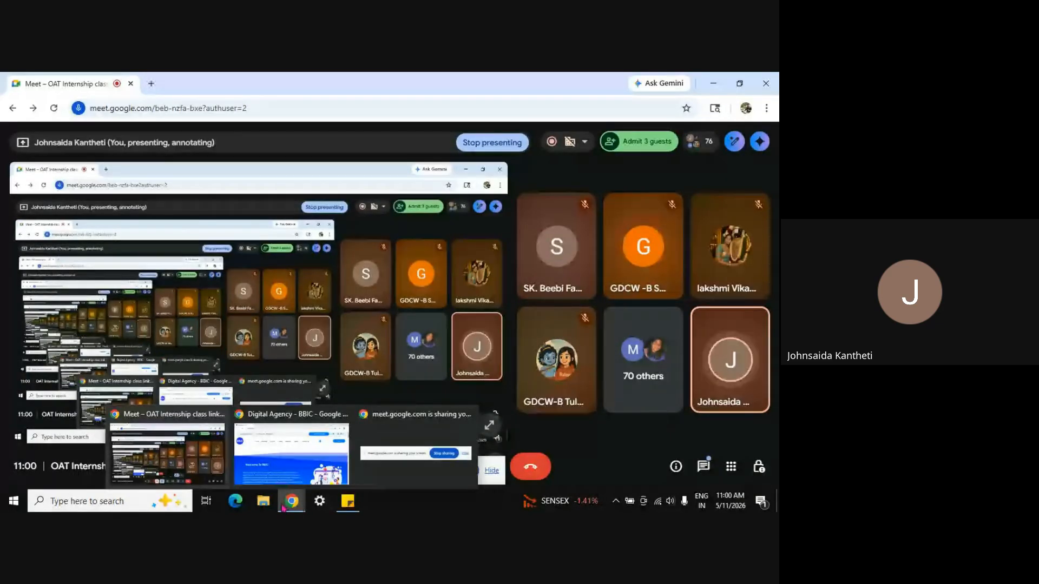
{"action": "left_click", "coordinate": [282, 507]}
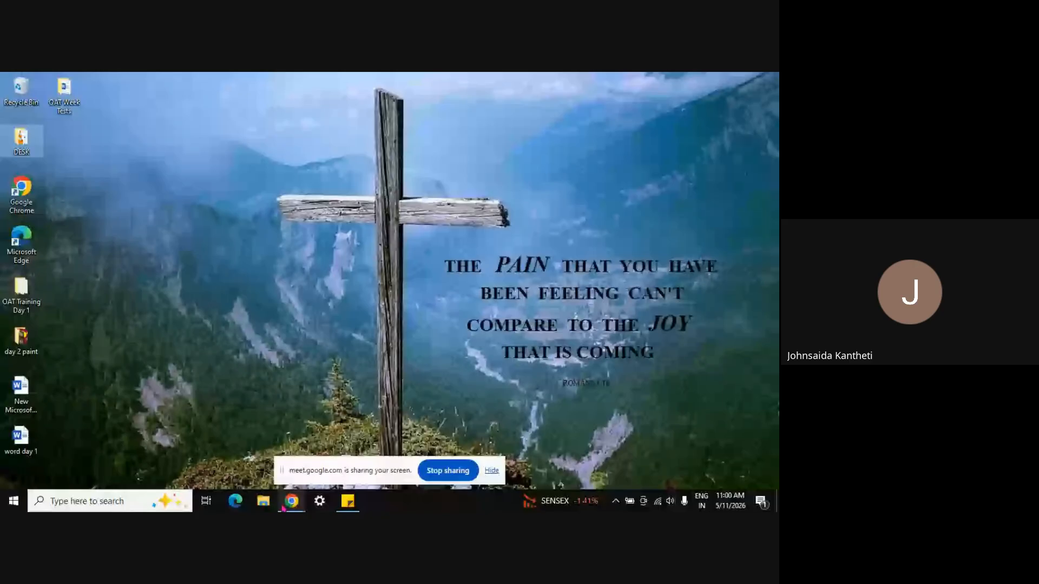
{"action": "left_click", "coordinate": [65, 503]}
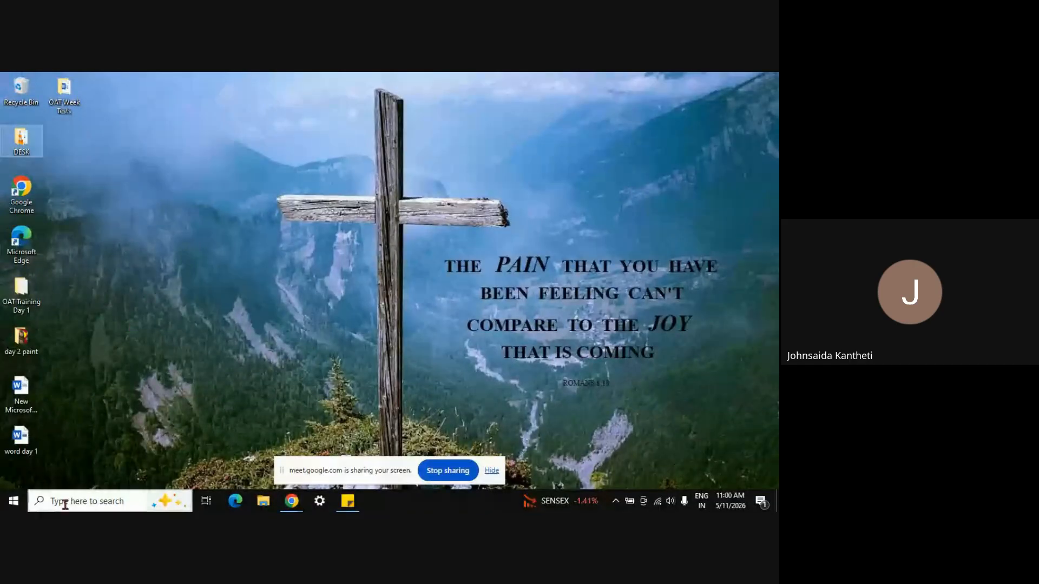
{"action": "type", "text": "word"}
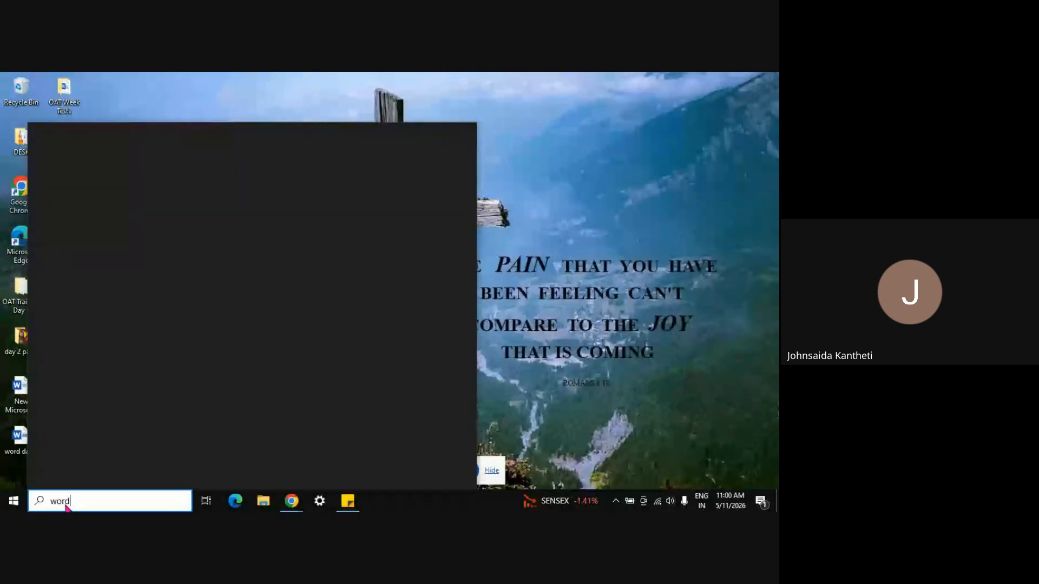
{"action": "key", "text": "Return"}
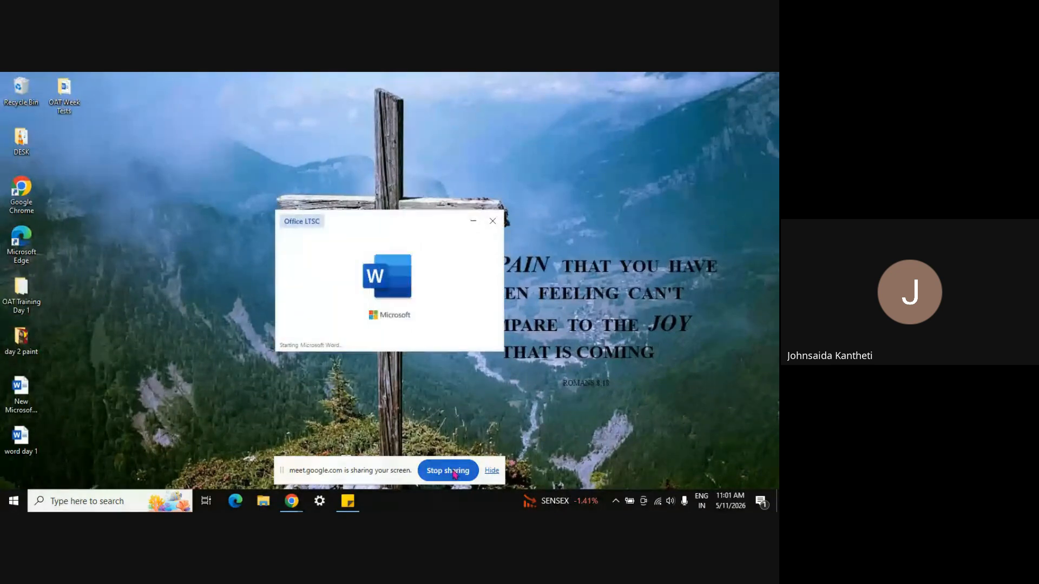
{"action": "left_click", "coordinate": [492, 471]}
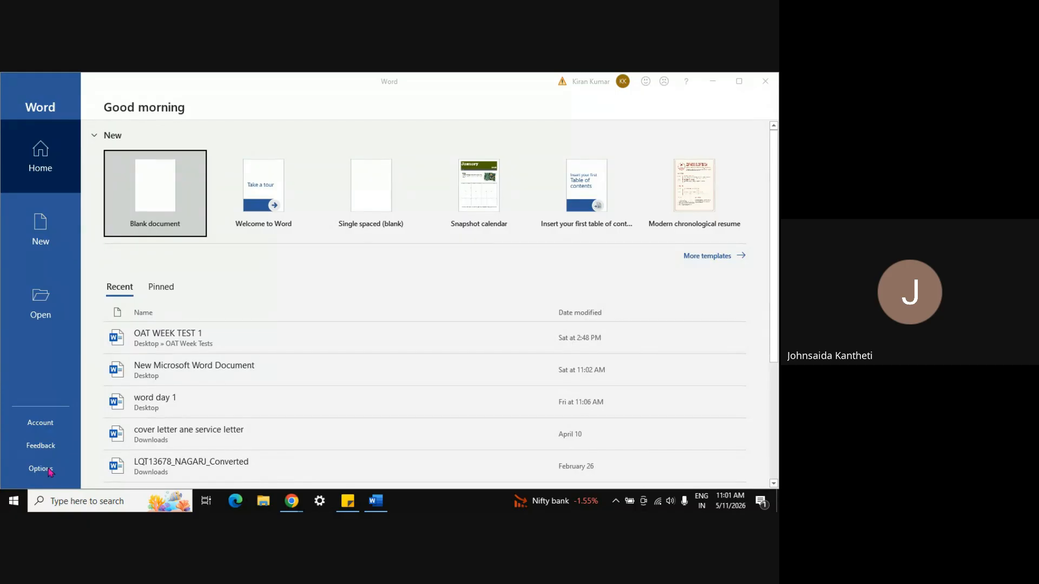
{"action": "left_click", "coordinate": [149, 194]}
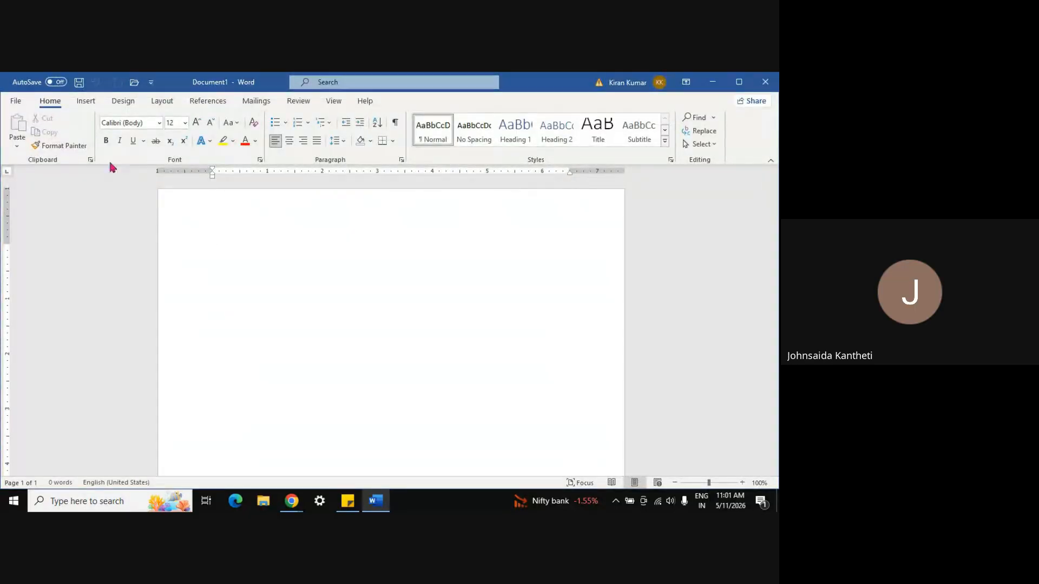
Switch to the Google Meet call and mute the participant who is speaking.
{"action": "left_click", "coordinate": [16, 101]}
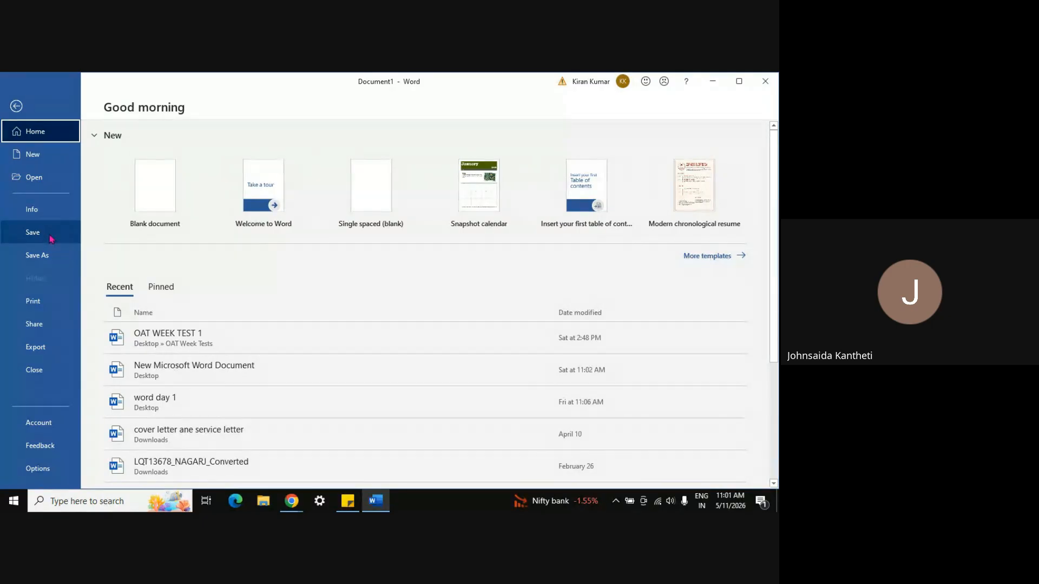
{"action": "key", "text": "alt+Tab"}
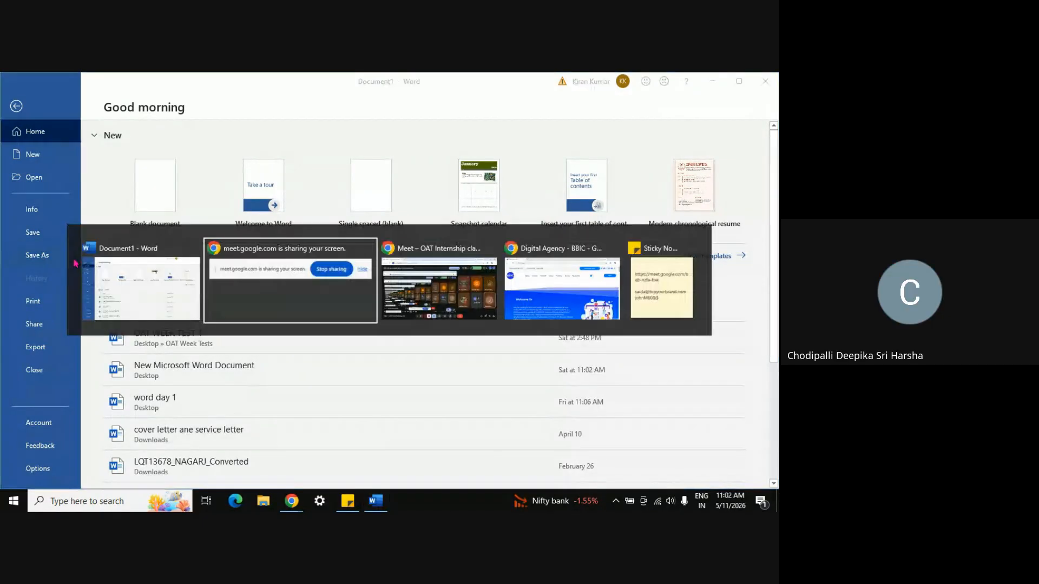
{"action": "key", "text": "alt+Tab"}
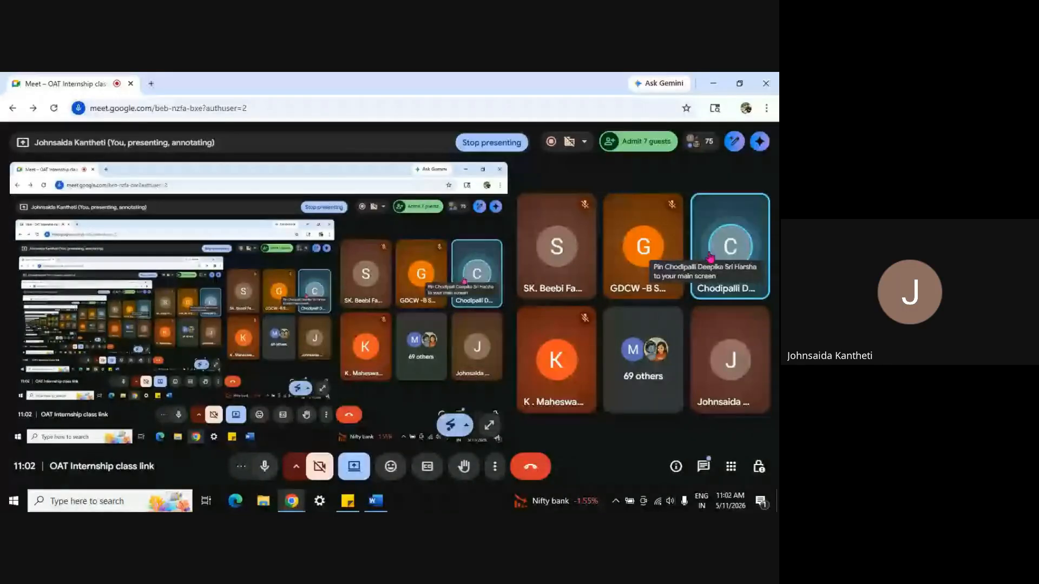
{"action": "left_click", "coordinate": [735, 252]}
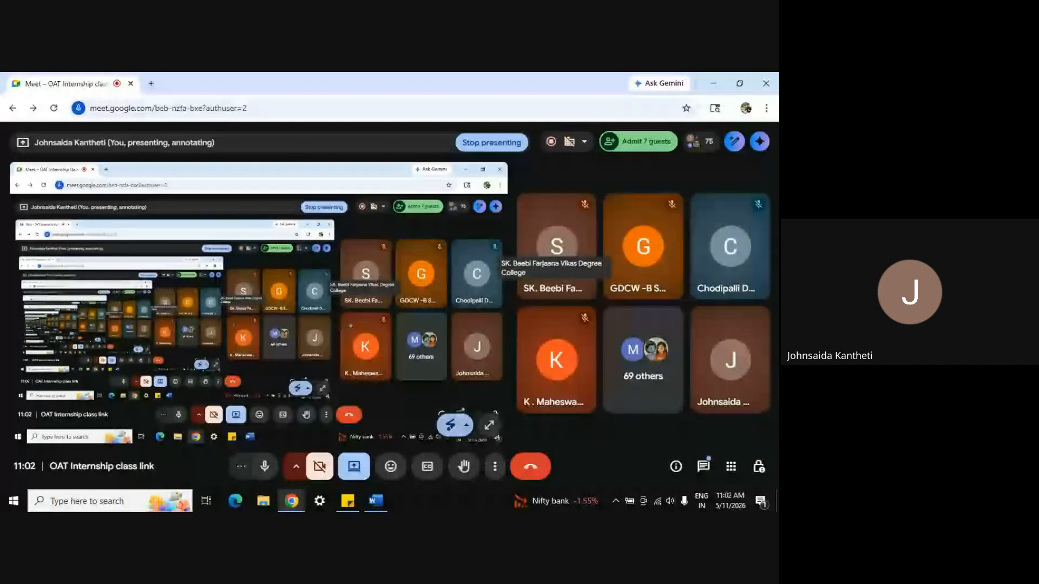
Switch back to Word and create another blank document.
{"action": "left_click", "coordinate": [375, 501]}
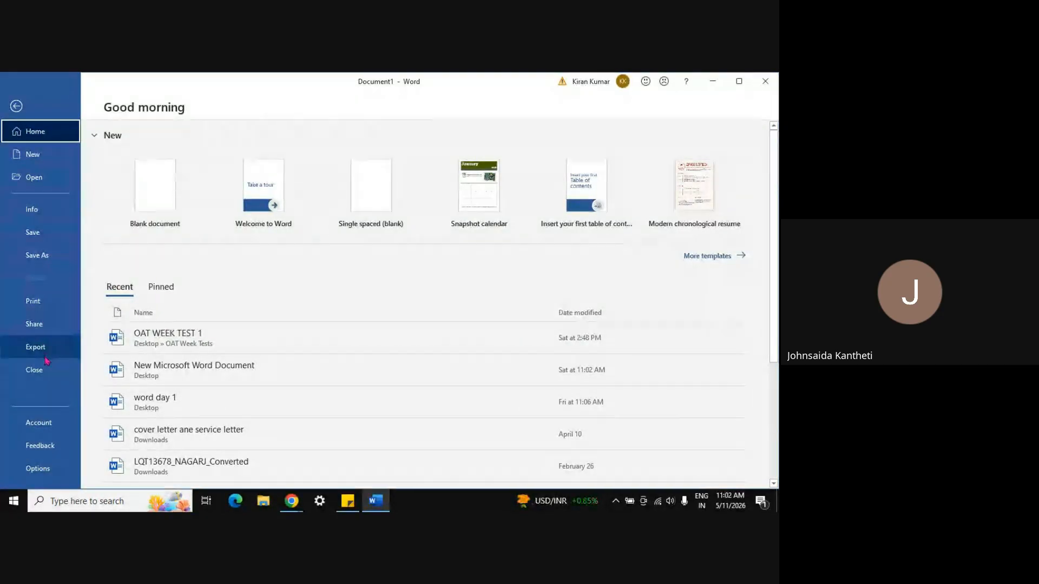
{"action": "left_click", "coordinate": [160, 196]}
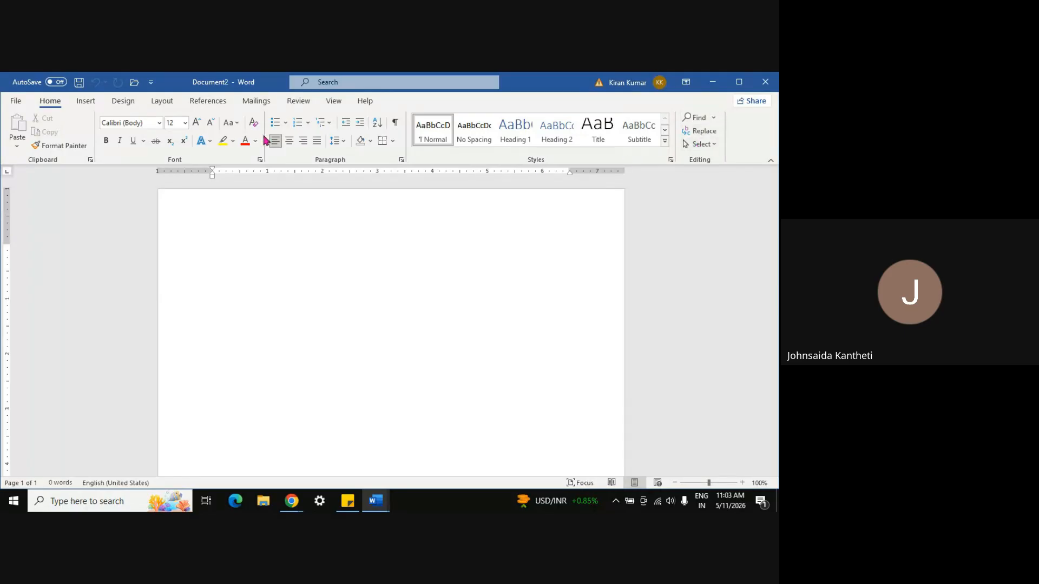
Look through the options for inserting tables and pictures.
{"action": "left_click", "coordinate": [85, 101]}
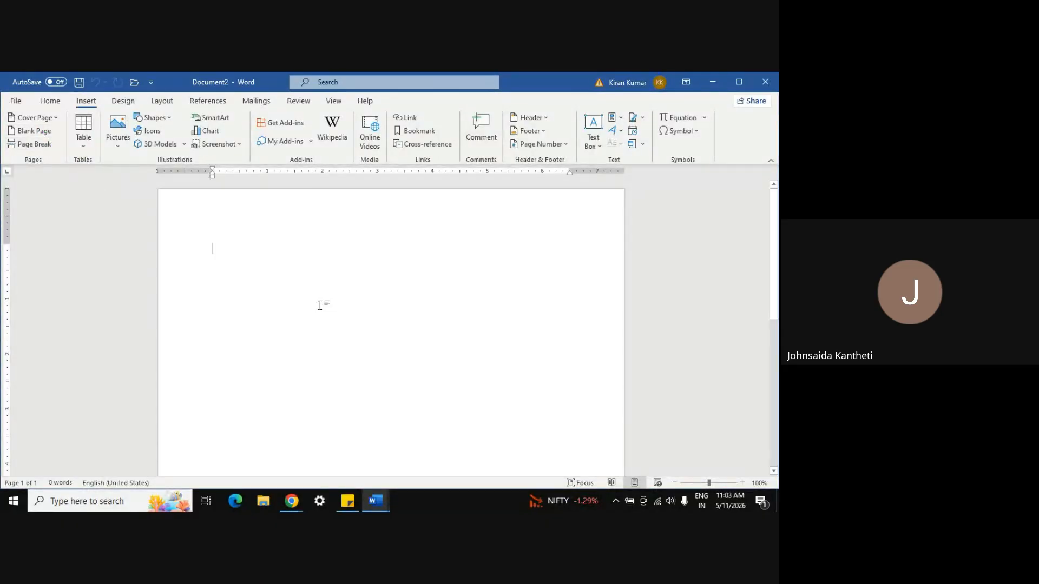
{"action": "left_click", "coordinate": [84, 146]}
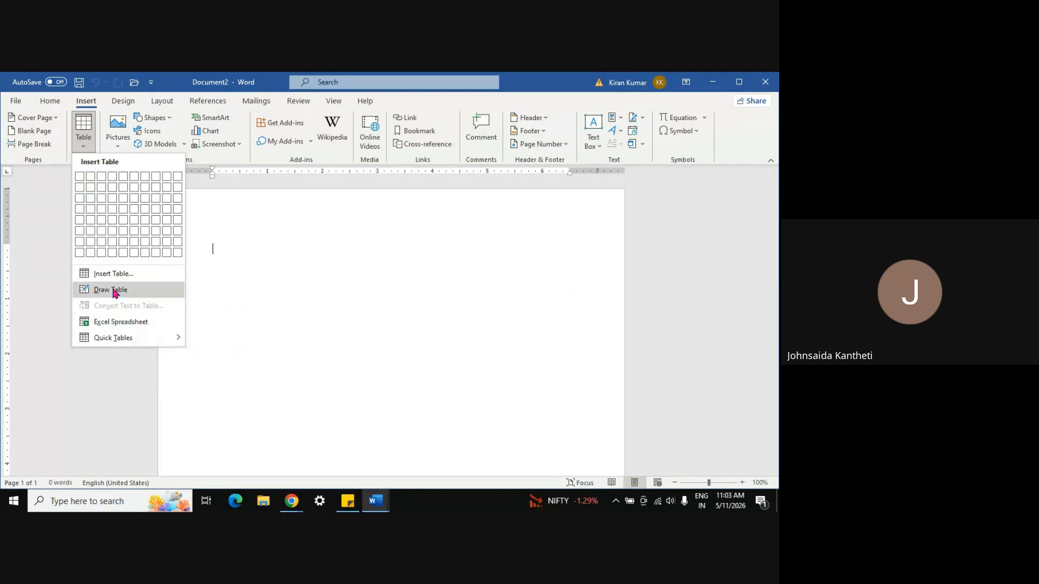
{"action": "left_click", "coordinate": [119, 139]}
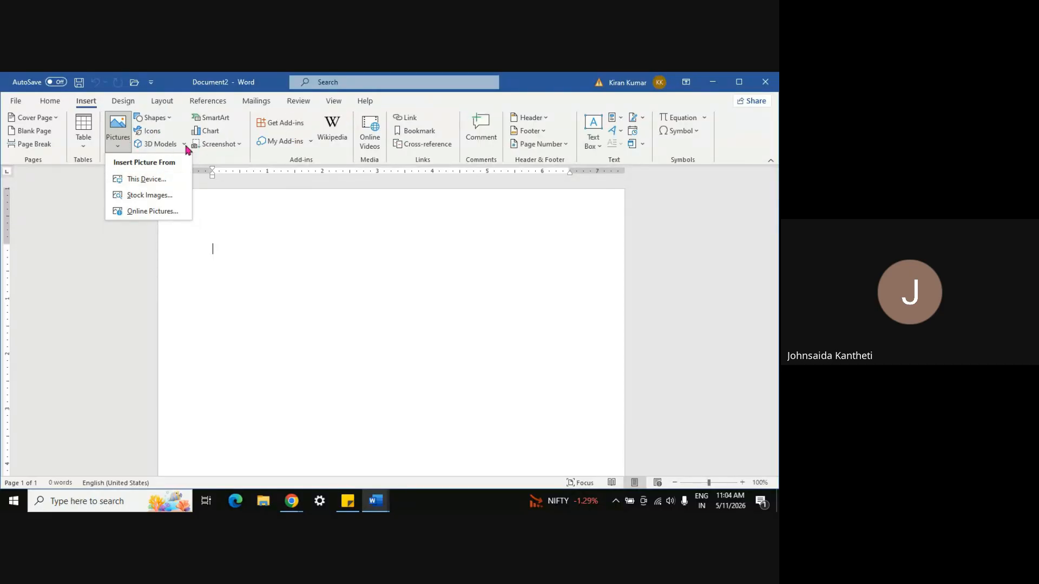
Draw a rectangle shape about 2.9" wide and 1.44" high near the top of the page.
{"action": "left_click", "coordinate": [158, 118]}
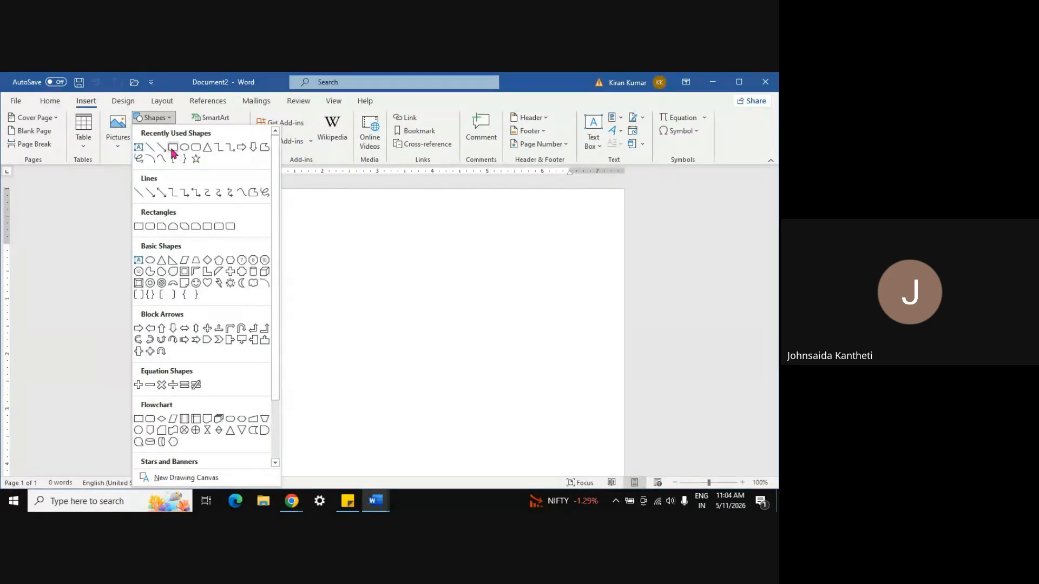
{"action": "left_click", "coordinate": [173, 148]}
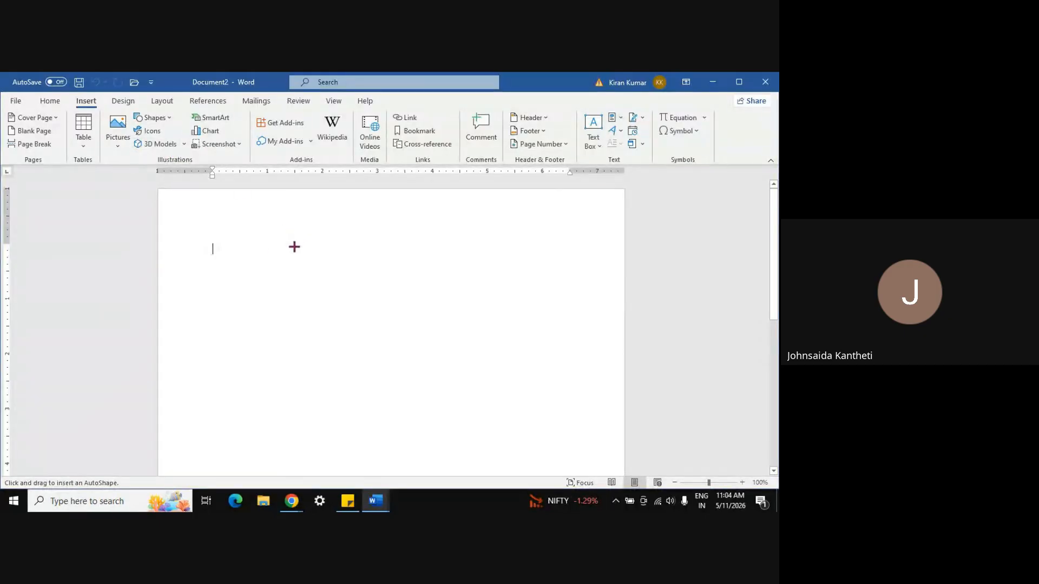
{"action": "left_click_drag", "start_coordinate": [271, 251], "coordinate": [430, 330]}
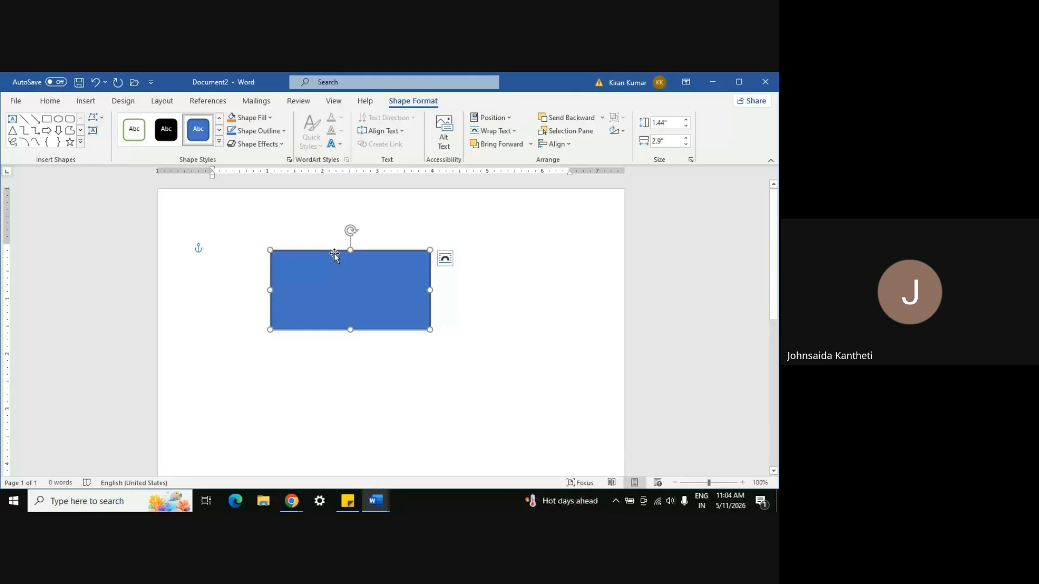
Deselect the rectangle and look through the options for inserting symbols and equations.
{"action": "left_click", "coordinate": [91, 102]}
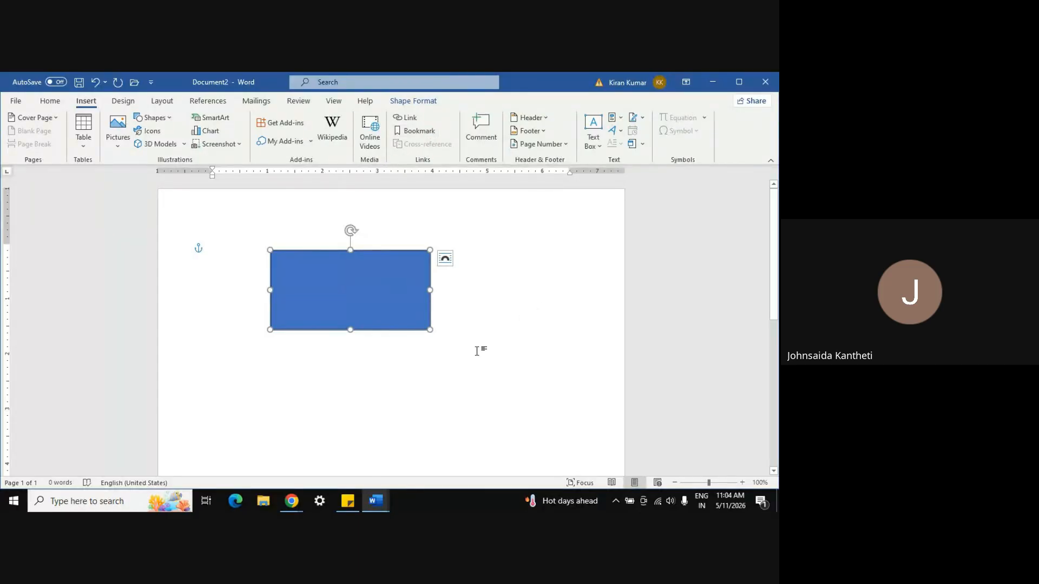
{"action": "left_click", "coordinate": [501, 284]}
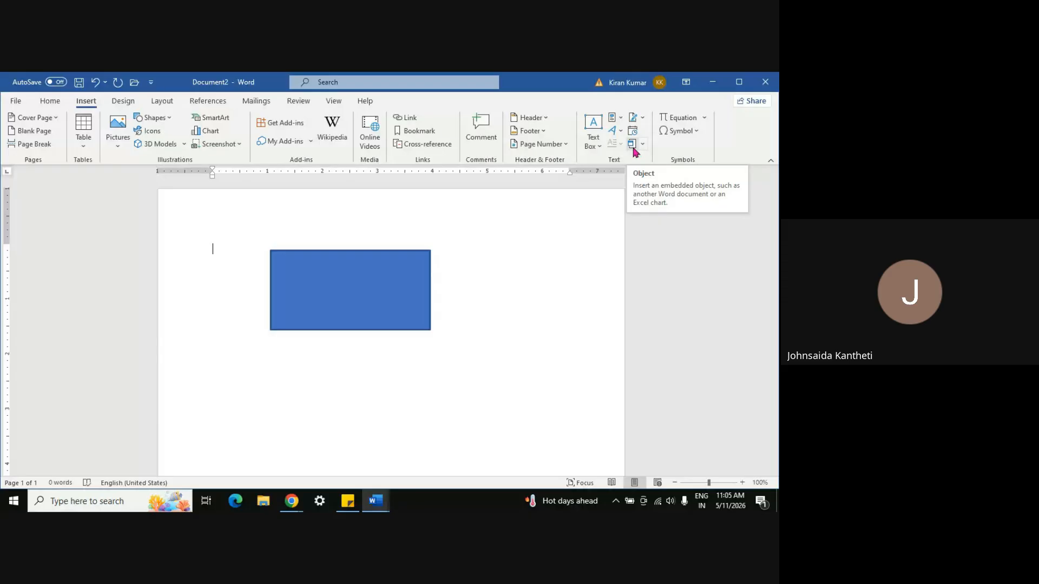
{"action": "left_click", "coordinate": [688, 137]}
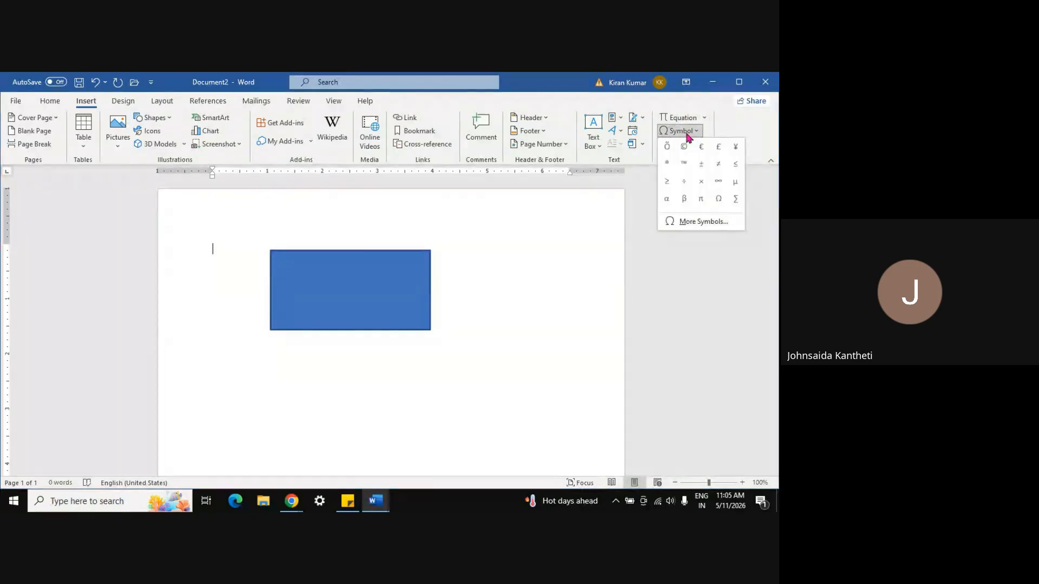
{"action": "left_click", "coordinate": [705, 118]}
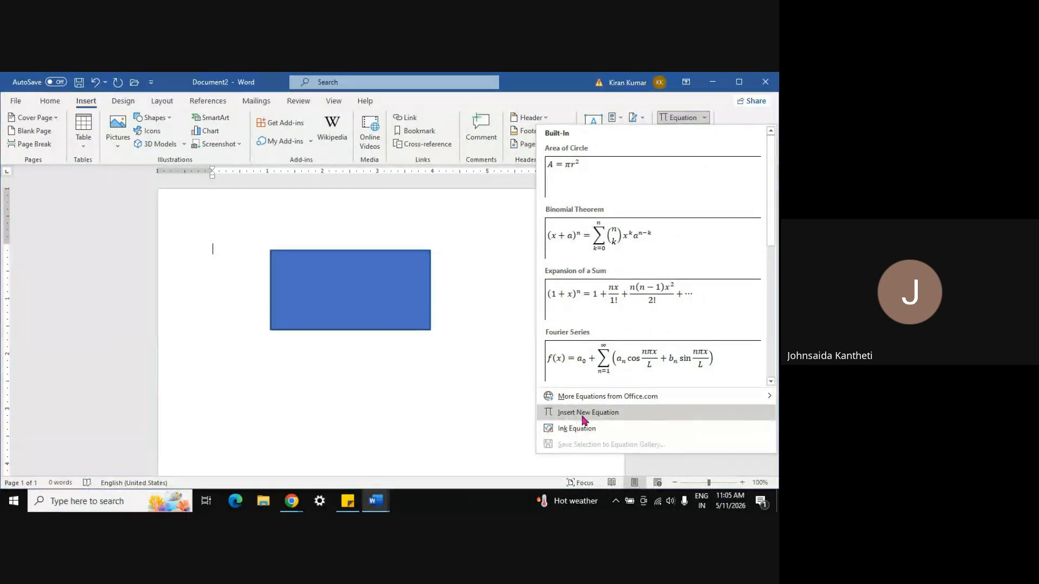
{"action": "left_click", "coordinate": [456, 423]}
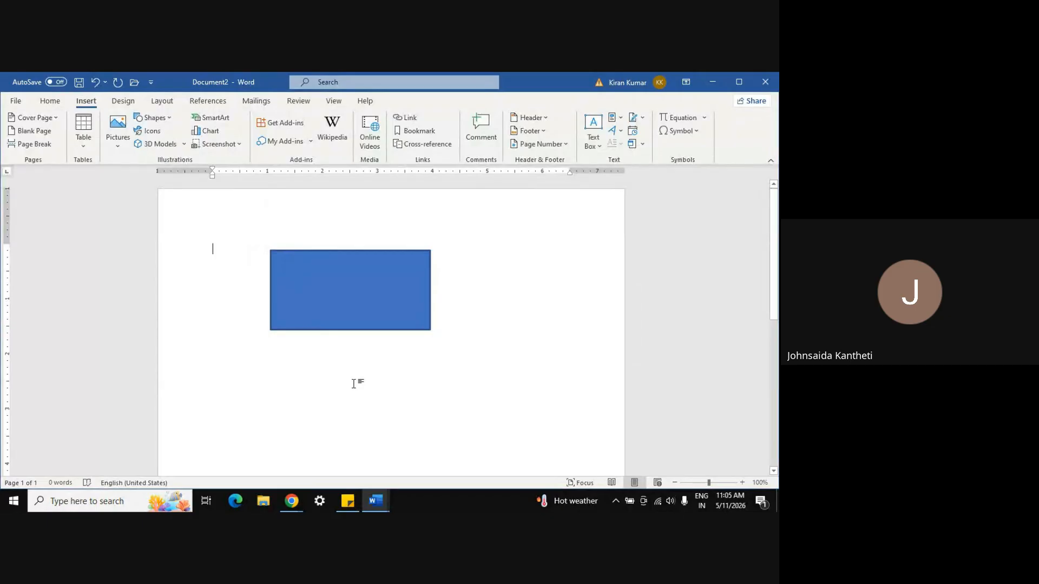
Delete all content from the document, including the rectangle, and return to the text formatting commands.
{"action": "key", "text": "ctrl+a"}
{"action": "key", "text": "Delete"}
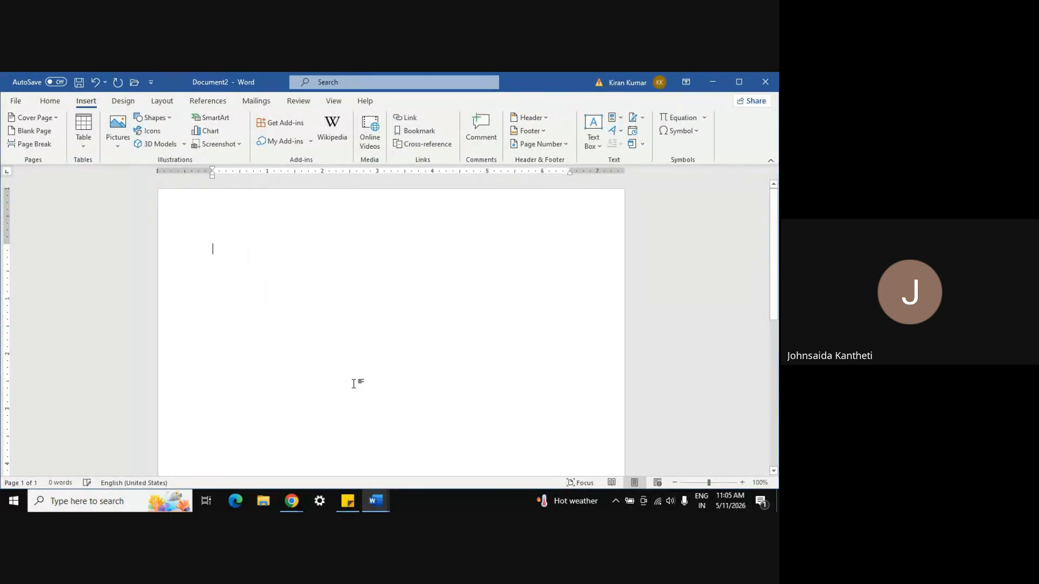
{"action": "left_click", "coordinate": [50, 101]}
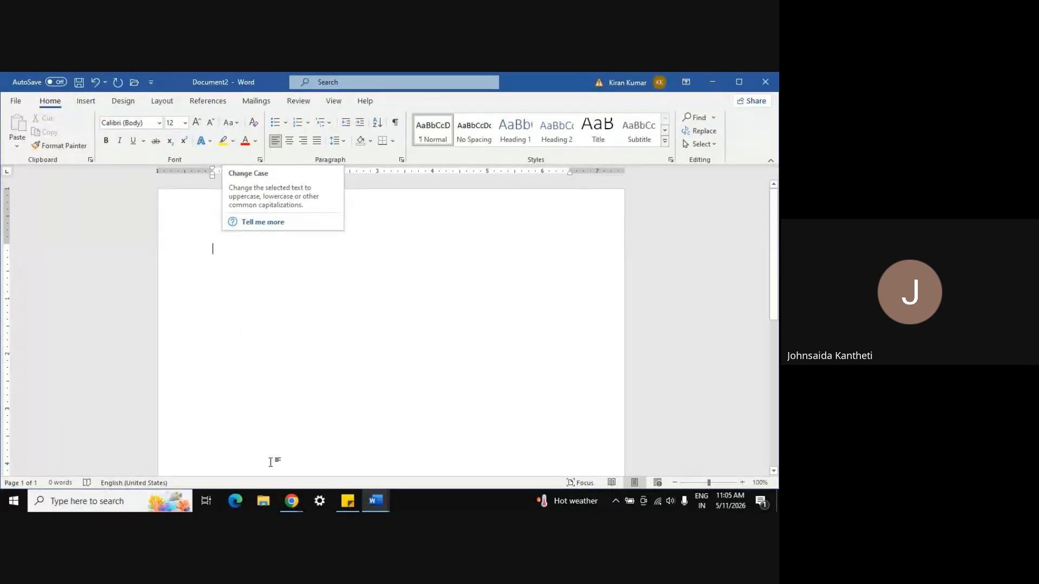
Switch to the Google Meet call, mute all participants and admit the guests waiting to join.
{"action": "mouse_move", "coordinate": [293, 508]}
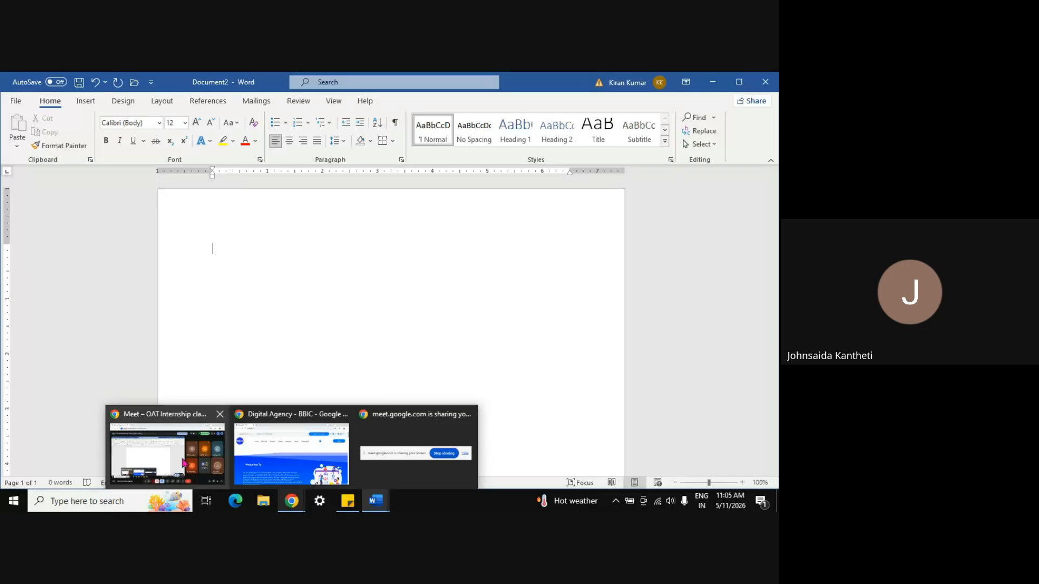
{"action": "mouse_move", "coordinate": [243, 464]}
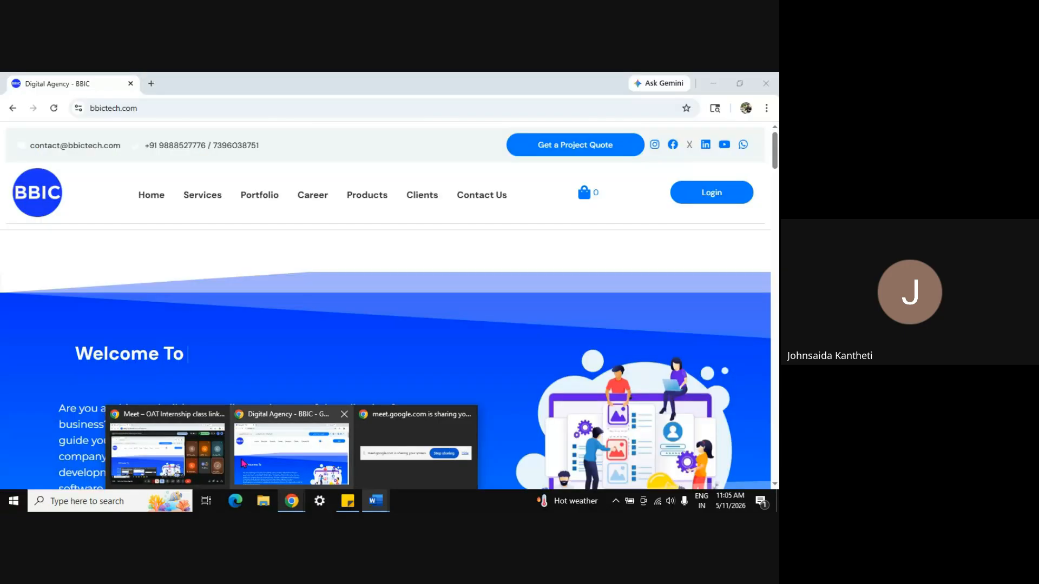
{"action": "left_click", "coordinate": [168, 454]}
{"action": "left_click", "coordinate": [630, 143]}
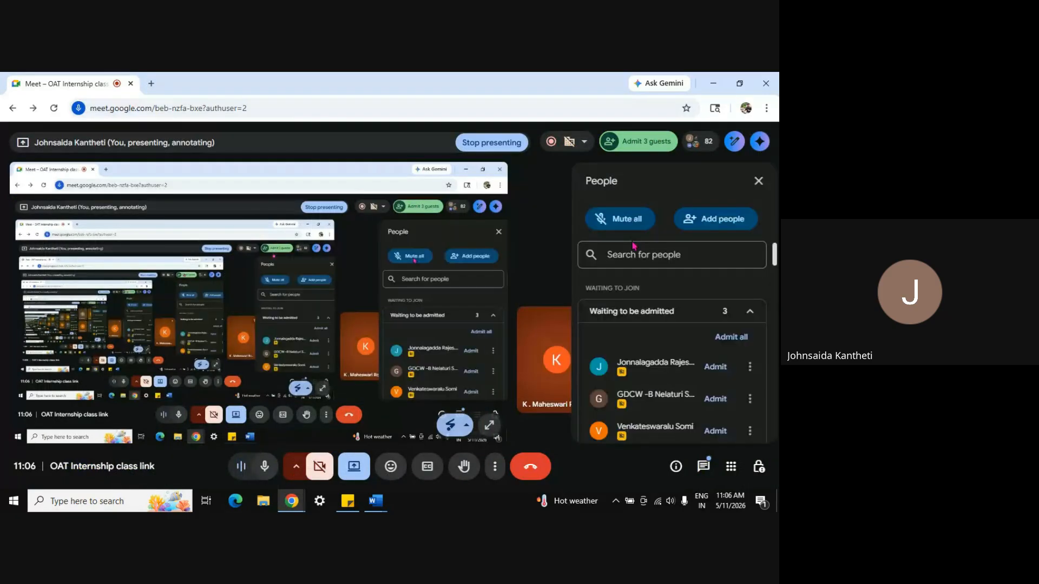
{"action": "left_click", "coordinate": [708, 368]}
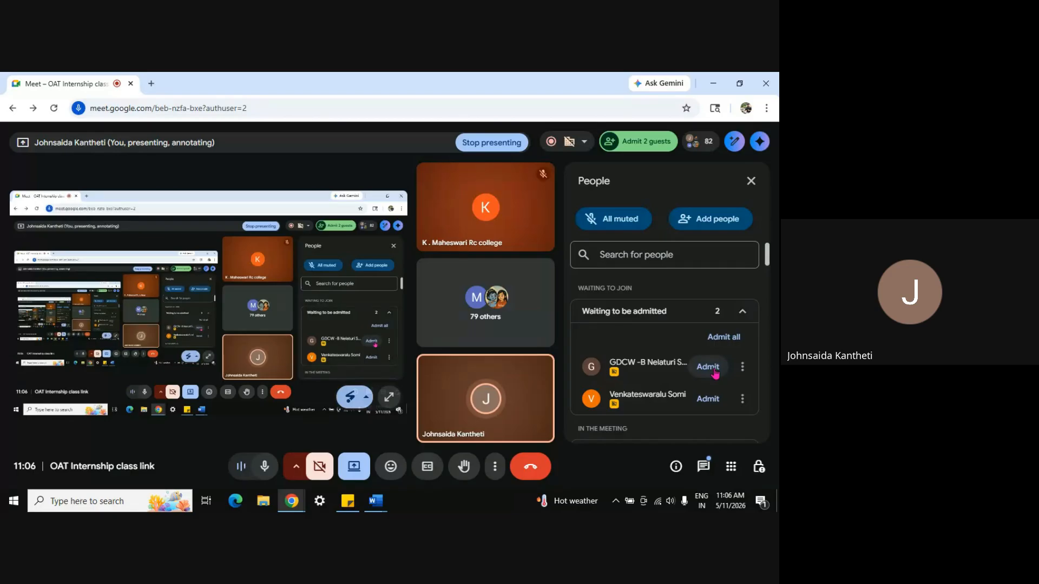
{"action": "left_click", "coordinate": [714, 371]}
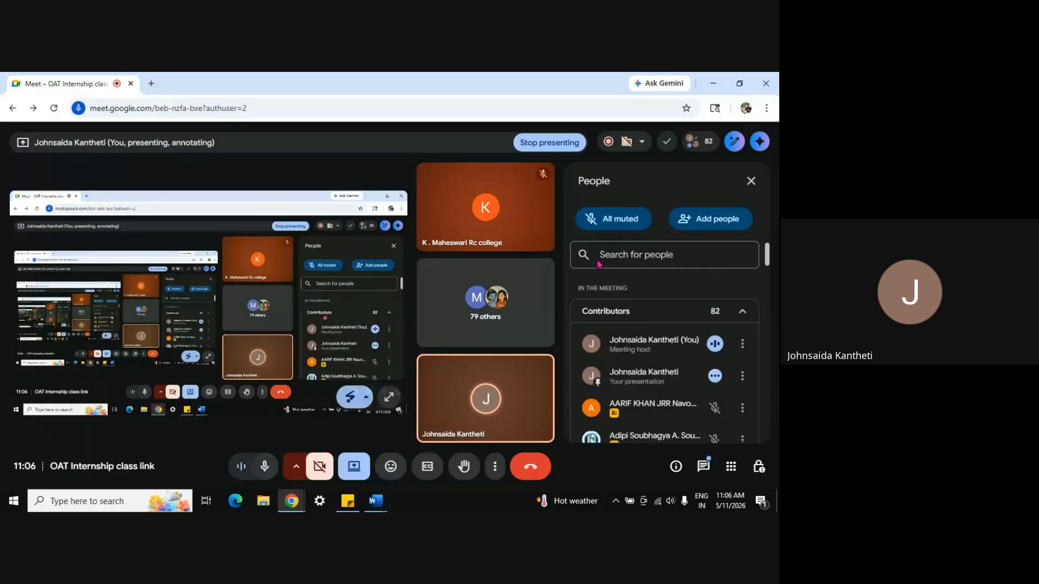
{"action": "left_click", "coordinate": [751, 181]}
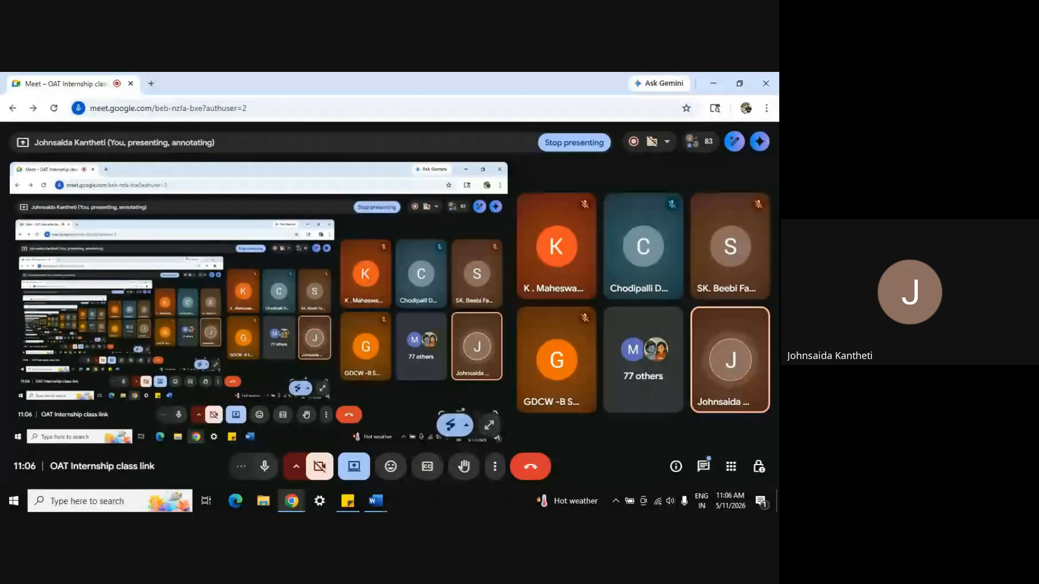
Switch to the BBIC website in Chrome and select the introductory paragraph under the welcome heading.
{"action": "key", "text": "alt+Tab"}
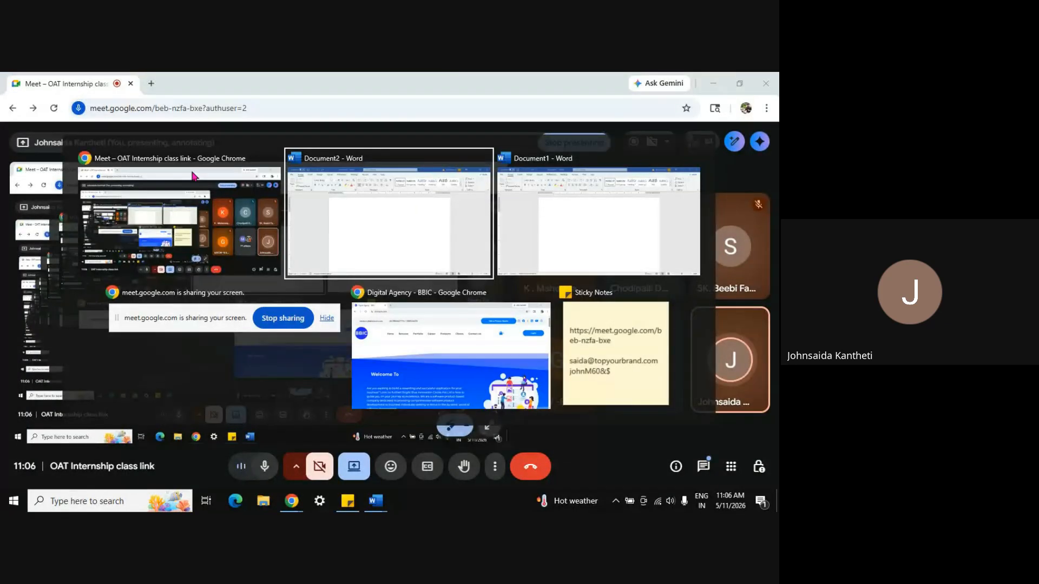
{"action": "key", "text": "alt+Tab"}
{"action": "key", "text": "alt+Tab"}
{"action": "key", "text": "alt+Tab"}
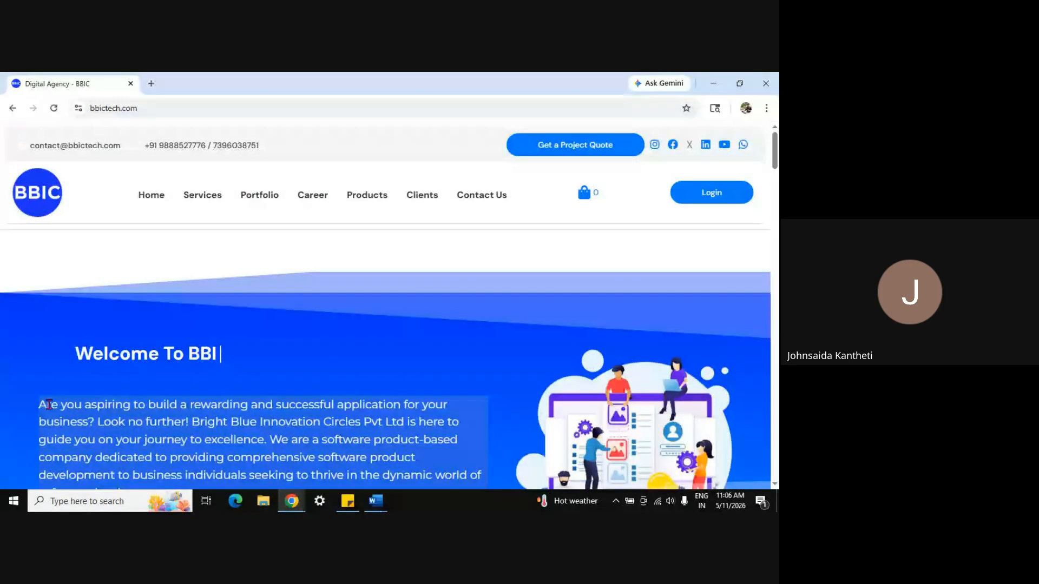
{"action": "left_click_drag", "start_coordinate": [47, 403], "coordinate": [175, 440]}
{"action": "key", "text": "alt+Tab"}
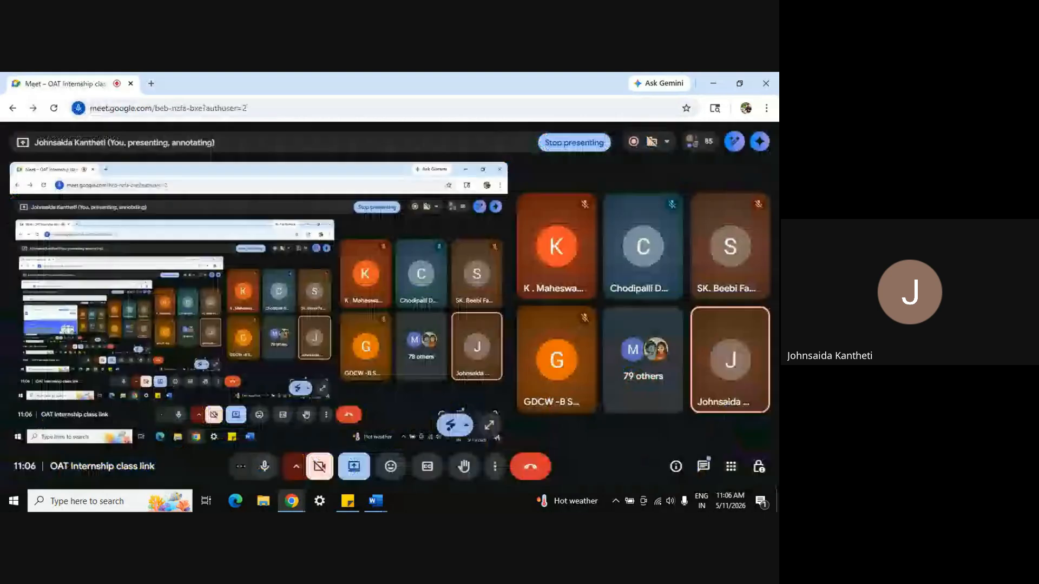
Switch to Document2 in Word and close it without saving the changes.
{"action": "key", "text": "alt+Tab"}
{"action": "left_click", "coordinate": [270, 356]}
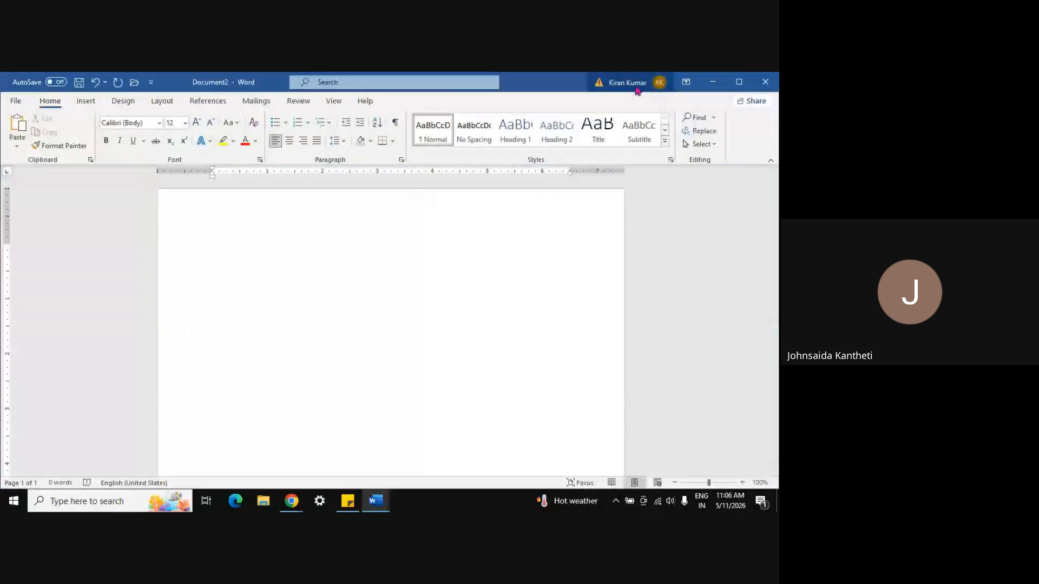
{"action": "left_click", "coordinate": [765, 83]}
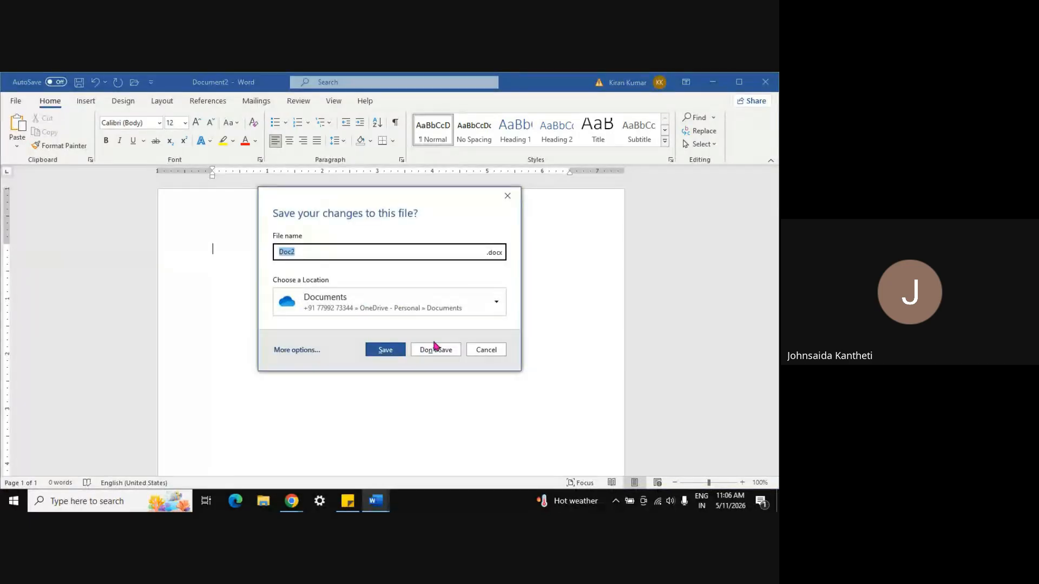
{"action": "left_click", "coordinate": [434, 349]}
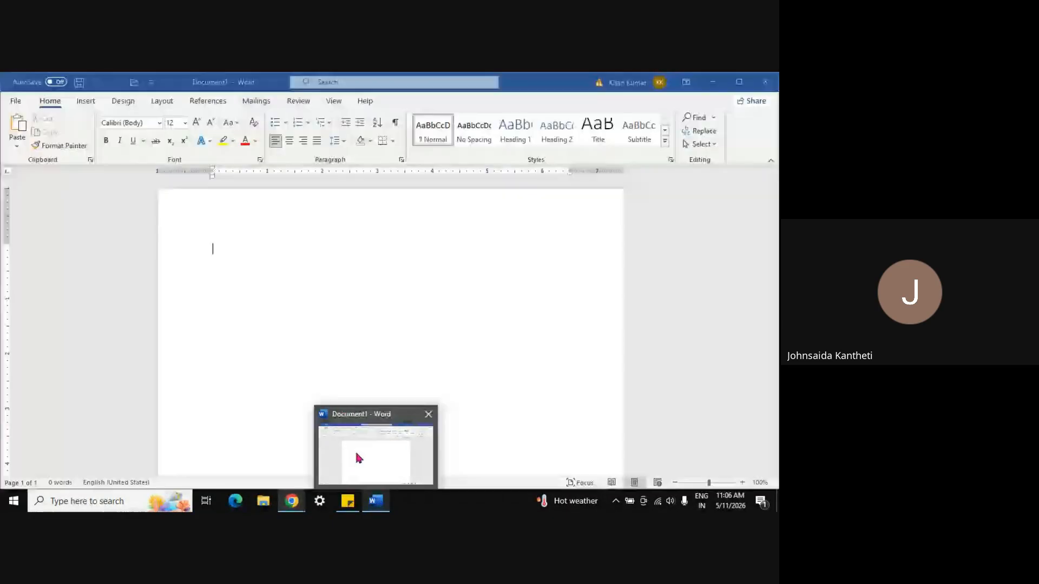
Try adding the BBIC website's introductory paragraph to the blank Document1, and undo the insertion.
{"action": "left_click", "coordinate": [355, 449]}
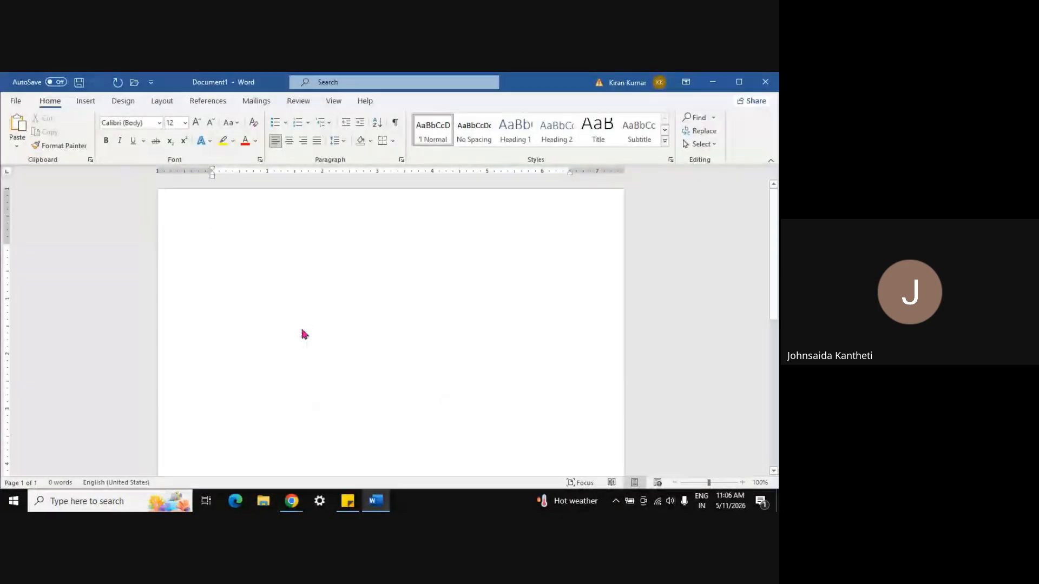
{"action": "type", "text": "Are you aspiring to build a rewarding and successful application for your business? Look no further! Bright Blue Innovation Center Pvt Ltd is here to guide you on your path."}
{"action": "key", "text": "ctrl+z"}
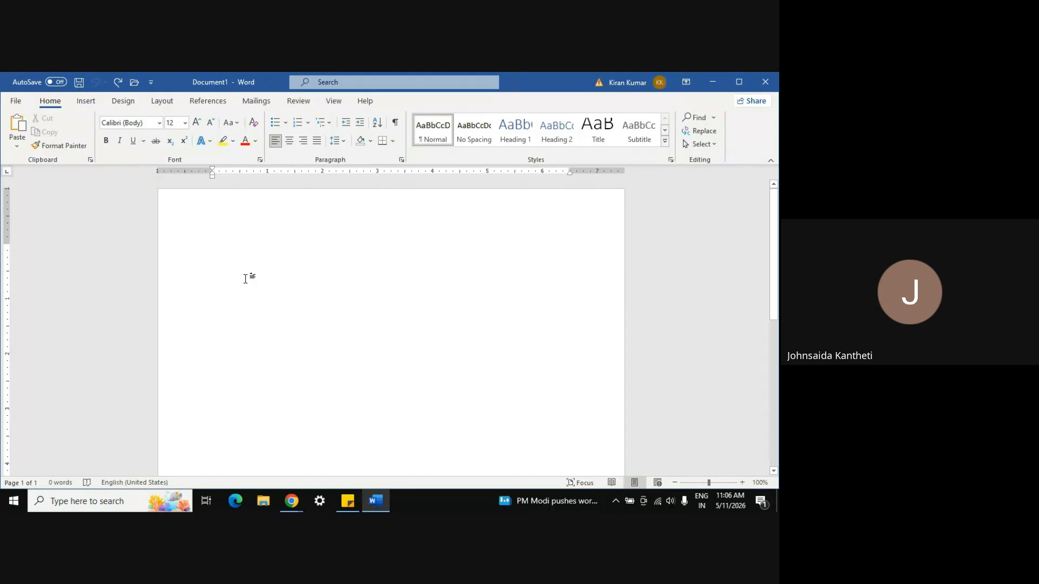
Write the sentence "OAT class will start at Sharp 11Am" in the blank document.
{"action": "type", "text": "AT classes wi"}
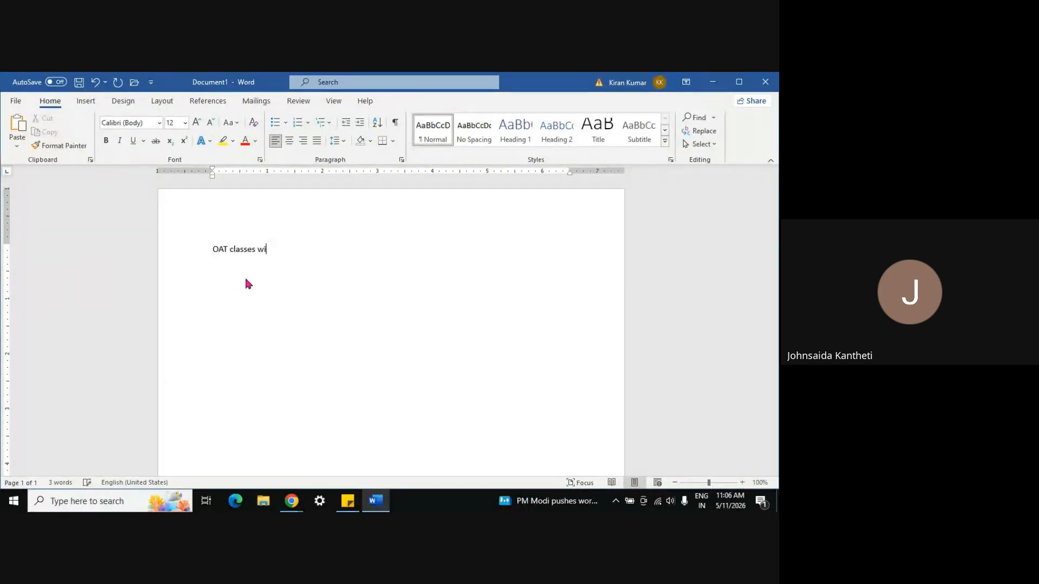
{"action": "key", "text": "BackSpace"}
{"action": "key", "text": "BackSpace"}
{"action": "key", "text": "BackSpace"}
{"action": "type", "text": "s will start at a"}
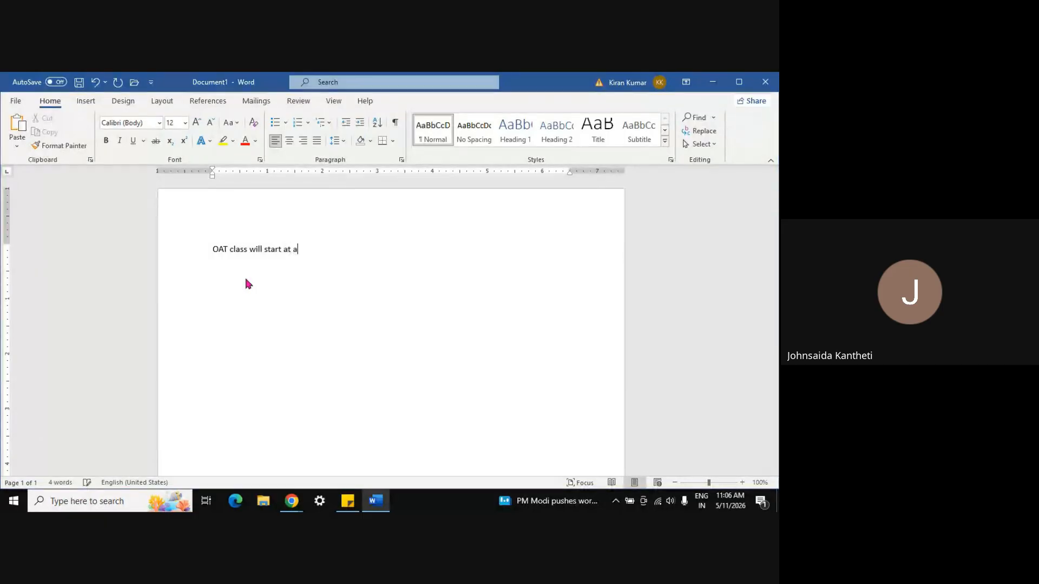
{"action": "key", "text": "BackSpace"}
{"action": "type", "text": "Sharp 11Am"}
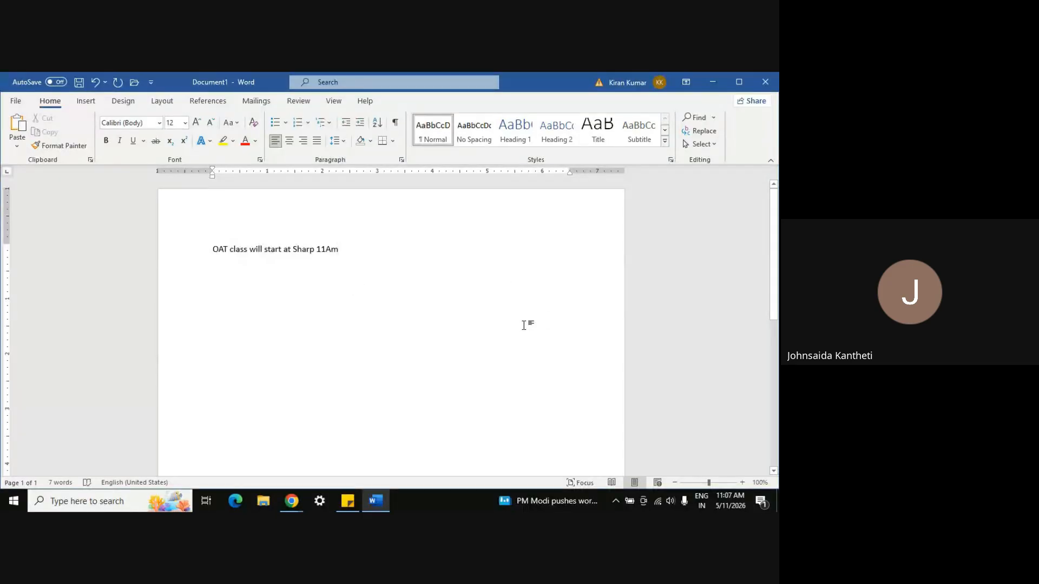
Enlarge the font of the whole sentence stepwise to 72 pt, reduce it to 48 pt, and deselect the text.
{"action": "key", "text": "ctrl+a"}
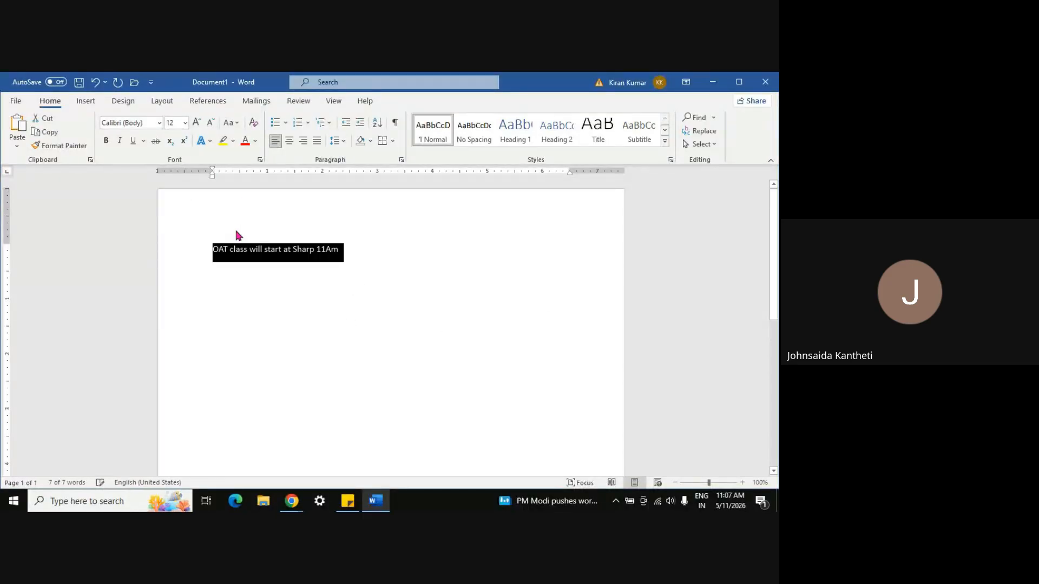
{"action": "left_click", "coordinate": [198, 123]}
{"action": "left_click", "coordinate": [198, 123]}
{"action": "left_click", "coordinate": [198, 124]}
{"action": "left_click", "coordinate": [198, 124]}
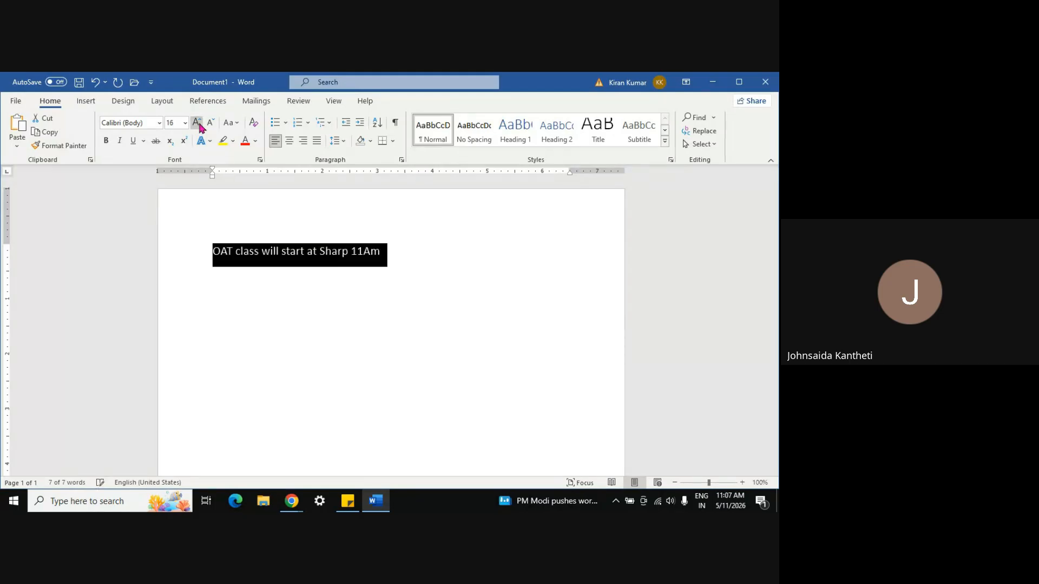
{"action": "left_click", "coordinate": [198, 123]}
{"action": "left_click", "coordinate": [198, 124]}
{"action": "left_click", "coordinate": [198, 123]}
{"action": "left_click", "coordinate": [198, 123]}
{"action": "left_click", "coordinate": [198, 123]}
{"action": "left_click", "coordinate": [198, 123]}
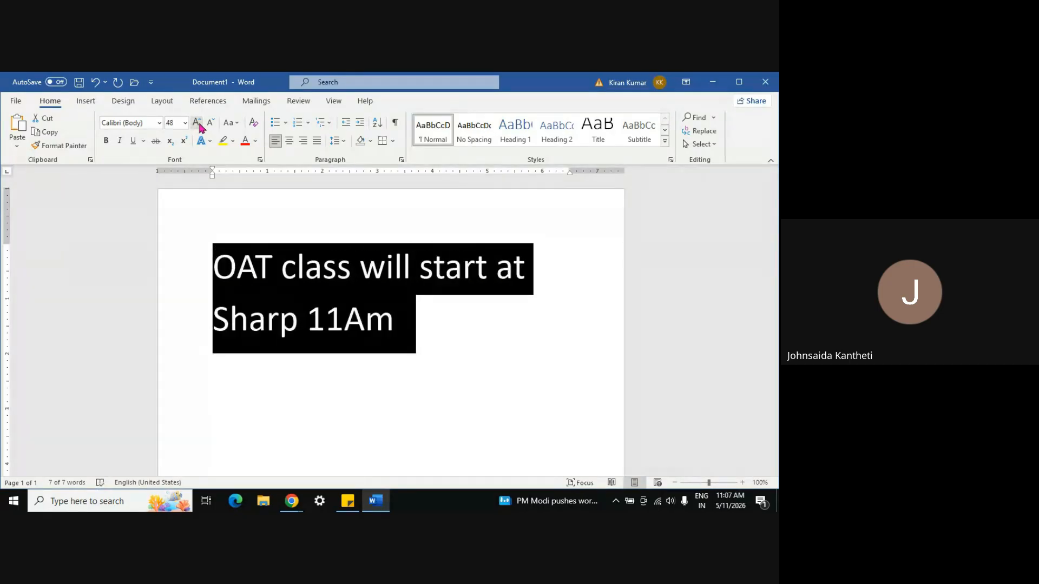
{"action": "left_click", "coordinate": [198, 124]}
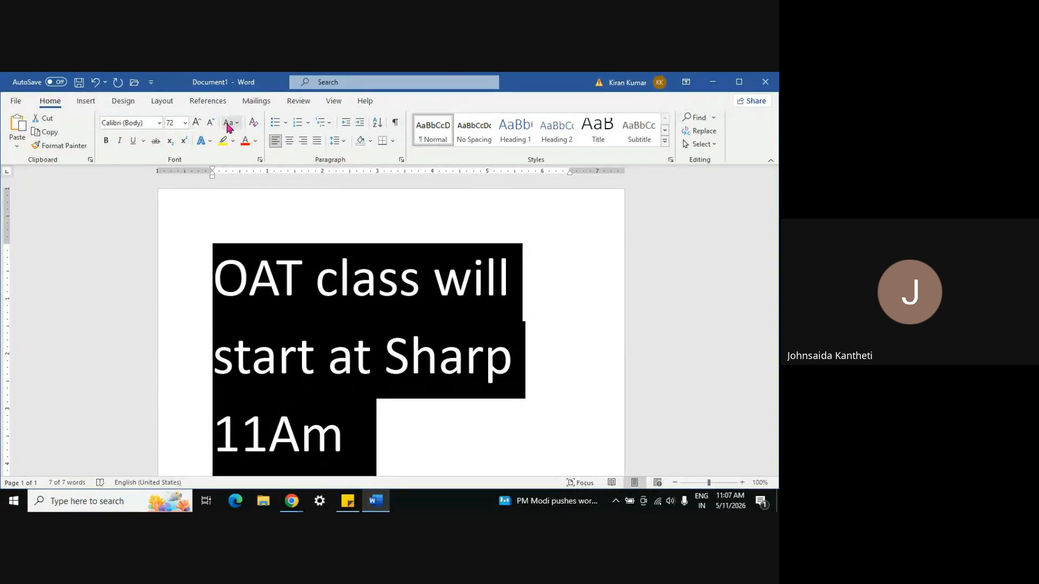
{"action": "left_click", "coordinate": [210, 123]}
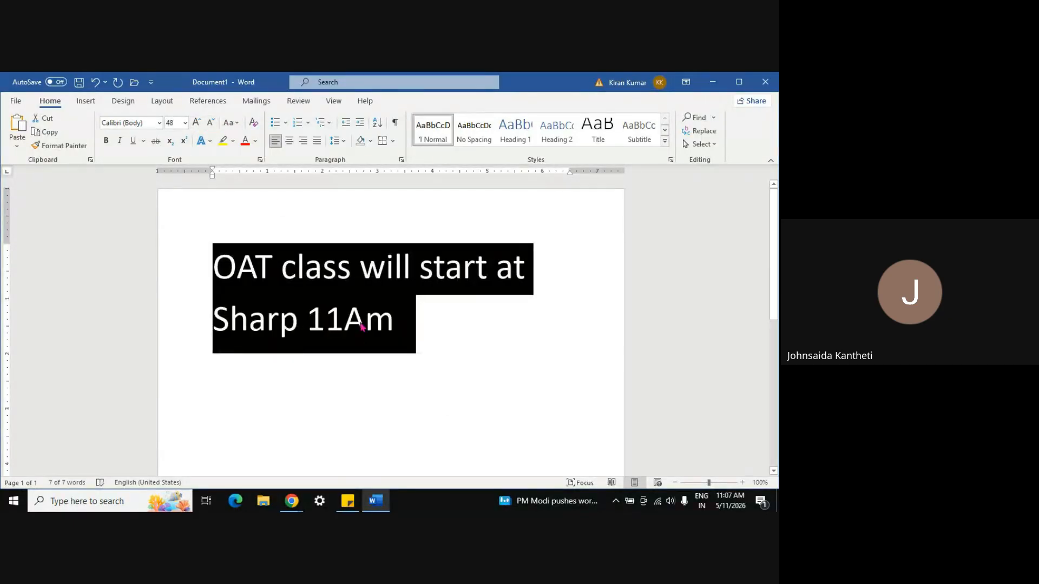
{"action": "left_click", "coordinate": [442, 410]}
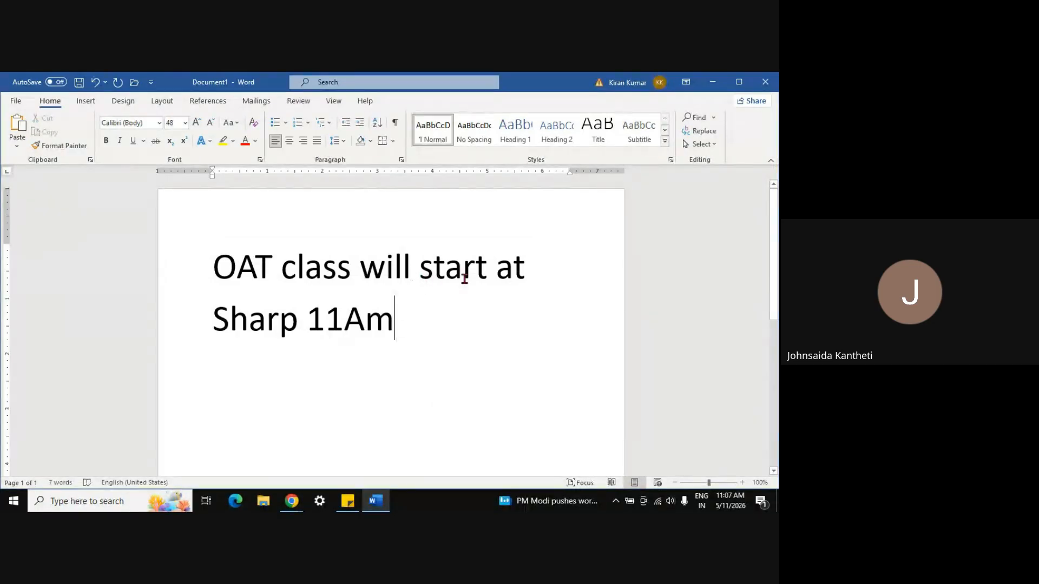
Change the time at the end of the sentence to "11pm".
{"action": "left_click", "coordinate": [343, 321]}
{"action": "key", "text": "Delete"}
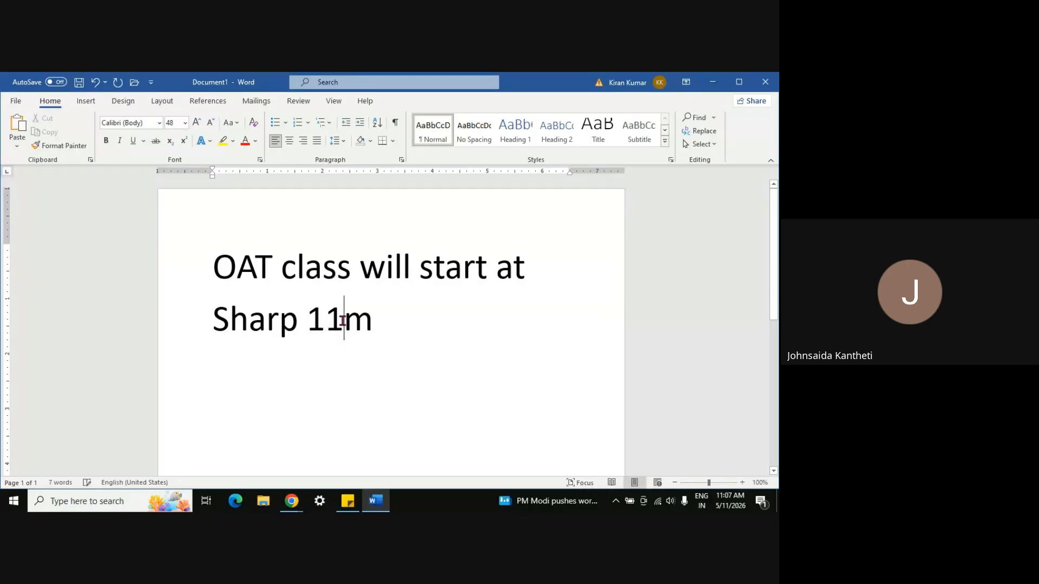
{"action": "type", "text": "p"}
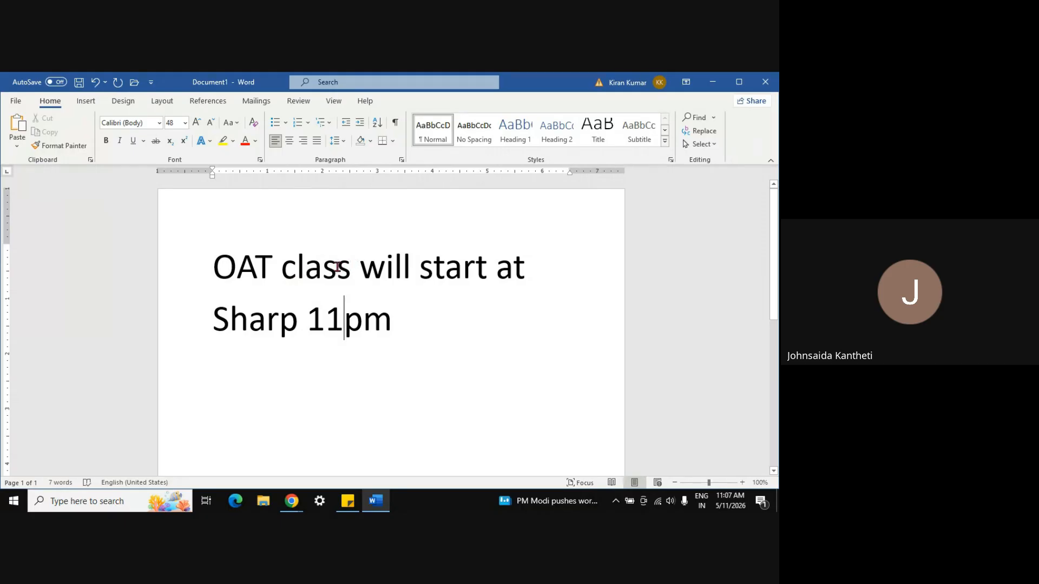
Replace the lowercase word after "OAT" with "CLASS" in capital letters.
{"action": "double_click", "coordinate": [309, 273]}
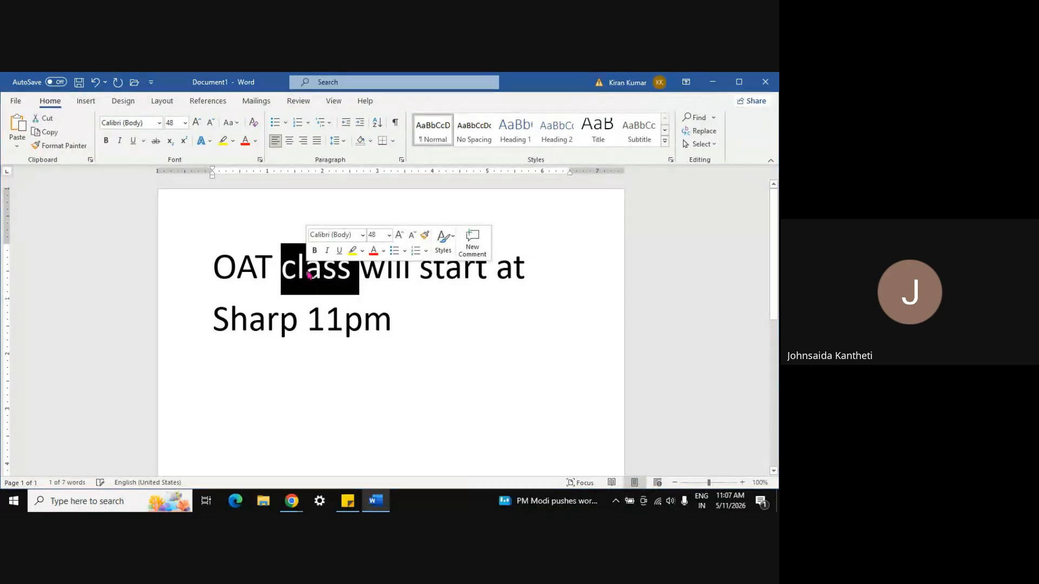
{"action": "left_click", "coordinate": [309, 274]}
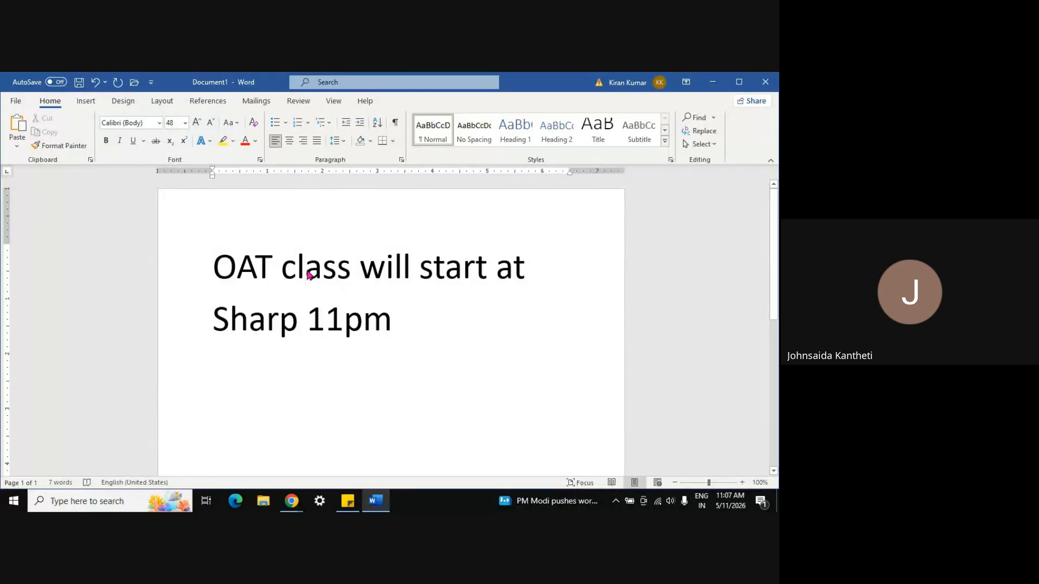
{"action": "key", "text": "Right"}
{"action": "key", "text": "BackSpace"}
{"action": "key", "text": "BackSpace"}
{"action": "key", "text": "BackSpace"}
{"action": "key", "text": "BackSpace"}
{"action": "key", "text": "BackSpace"}
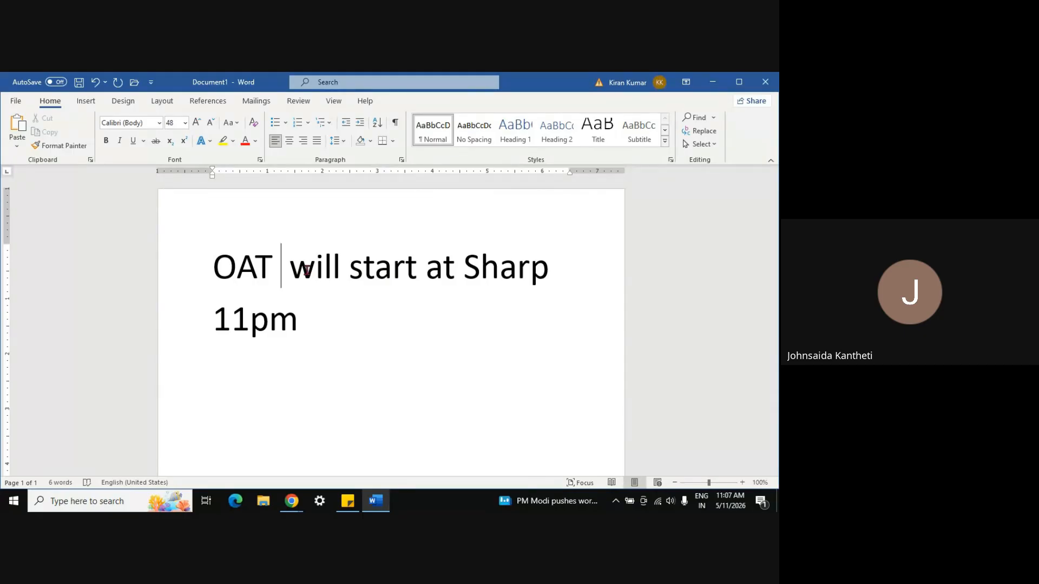
{"action": "type", "text": "CLASS"}
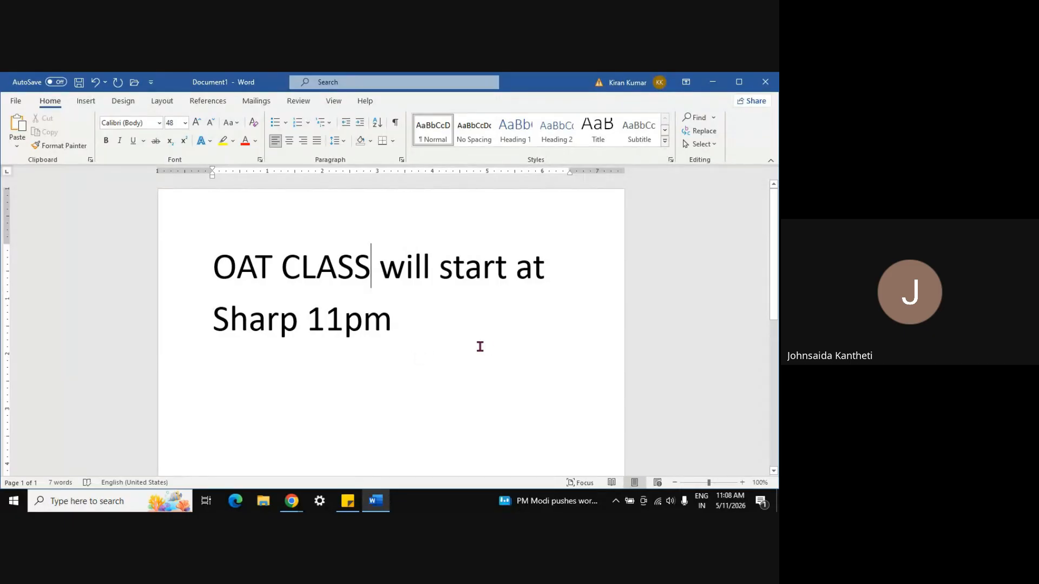
Look over the page, check the Google Meet call, and return to the Word document.
{"action": "scroll", "coordinate": [459, 375], "scroll_direction": "down", "scroll_amount": 5}
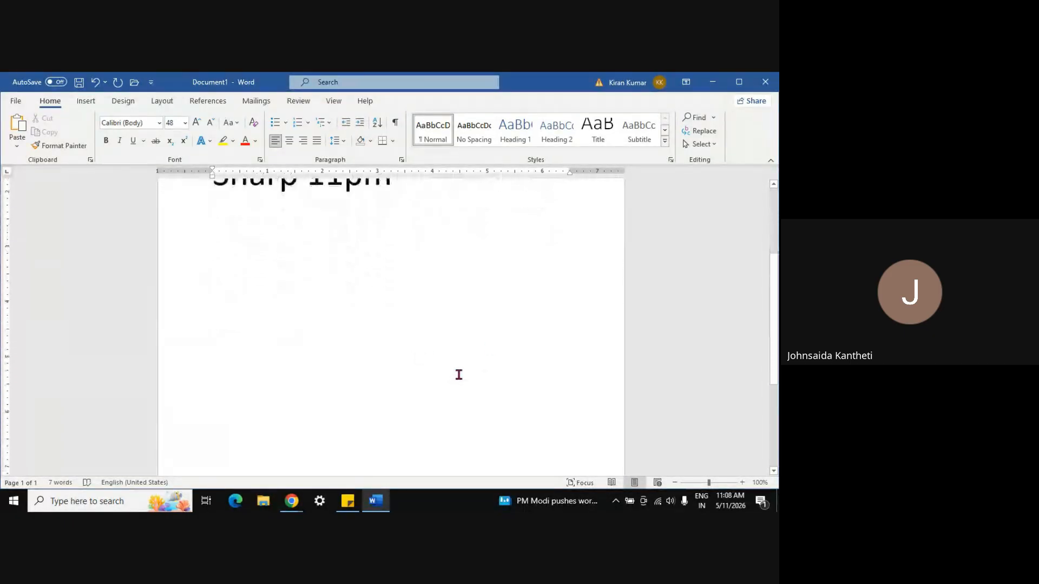
{"action": "scroll", "coordinate": [459, 375], "scroll_direction": "up", "scroll_amount": 5}
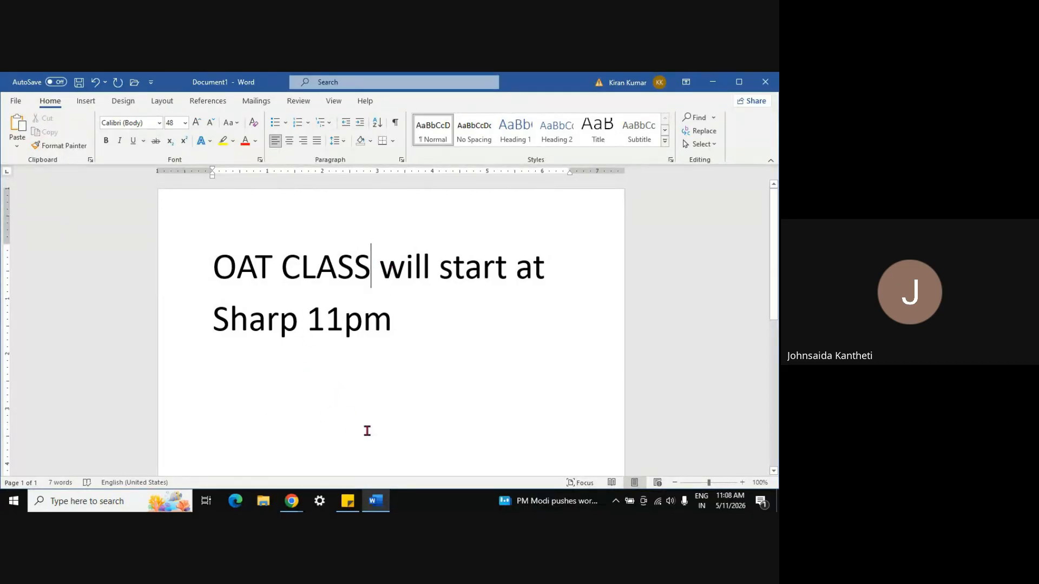
{"action": "mouse_move", "coordinate": [372, 498]}
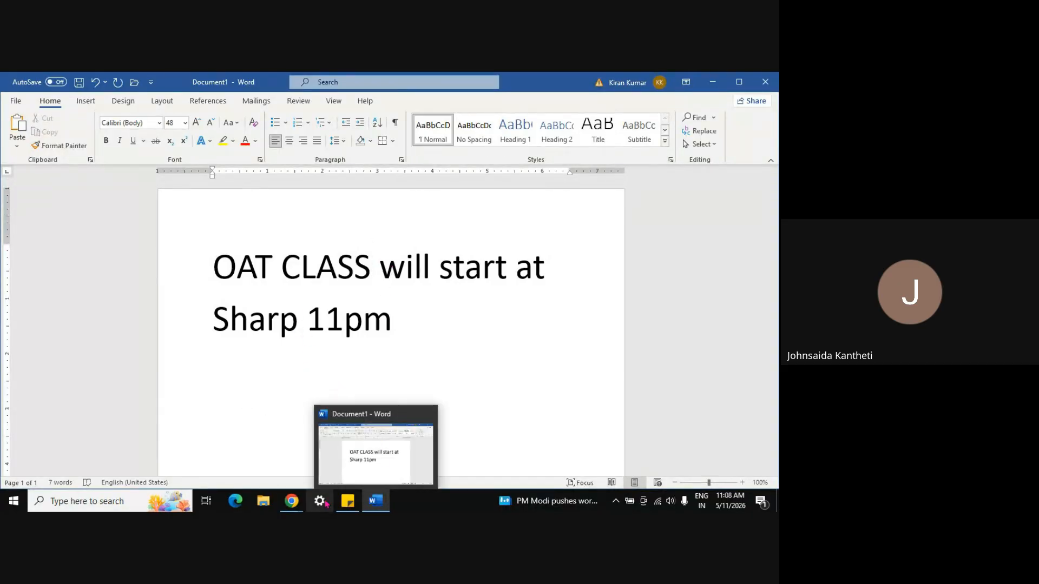
{"action": "mouse_move", "coordinate": [290, 503]}
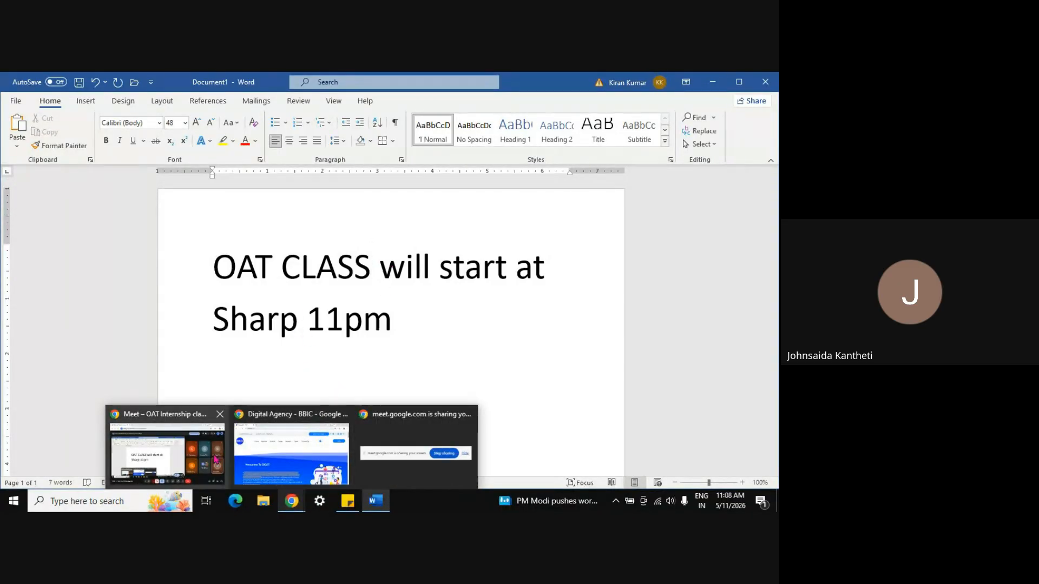
{"action": "left_click", "coordinate": [167, 449]}
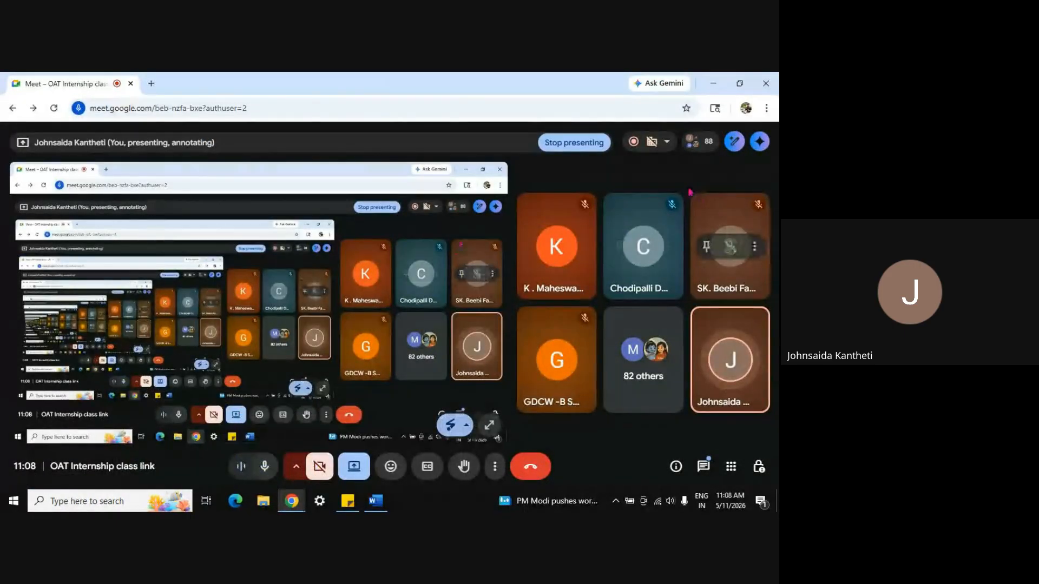
{"action": "key", "text": "alt+Tab"}
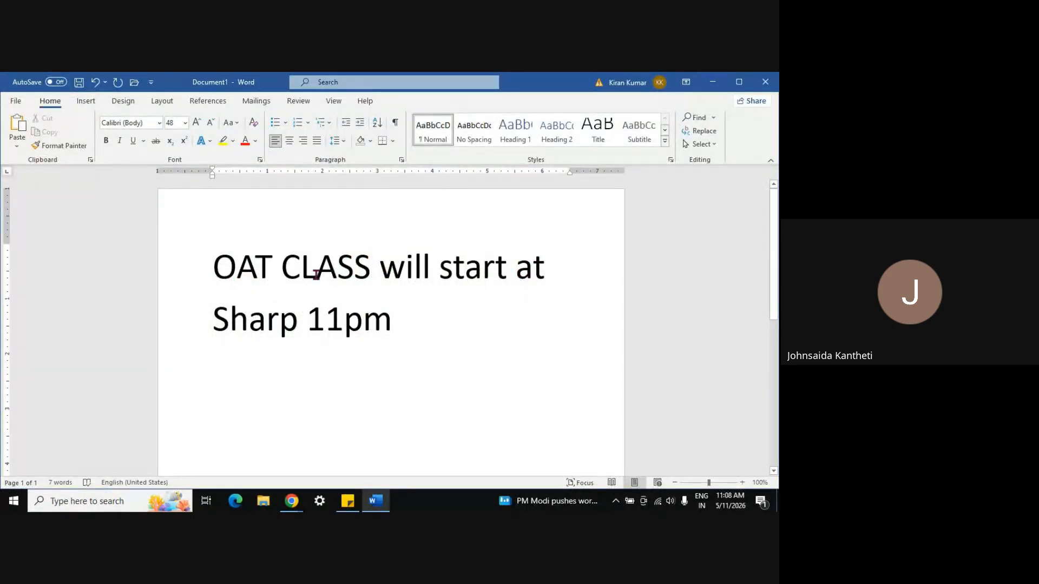
Replace the capitalised word "CLASS" with lowercase "class".
{"action": "key", "text": "ctrl+BackSpace"}
{"action": "type", "text": "cl"}
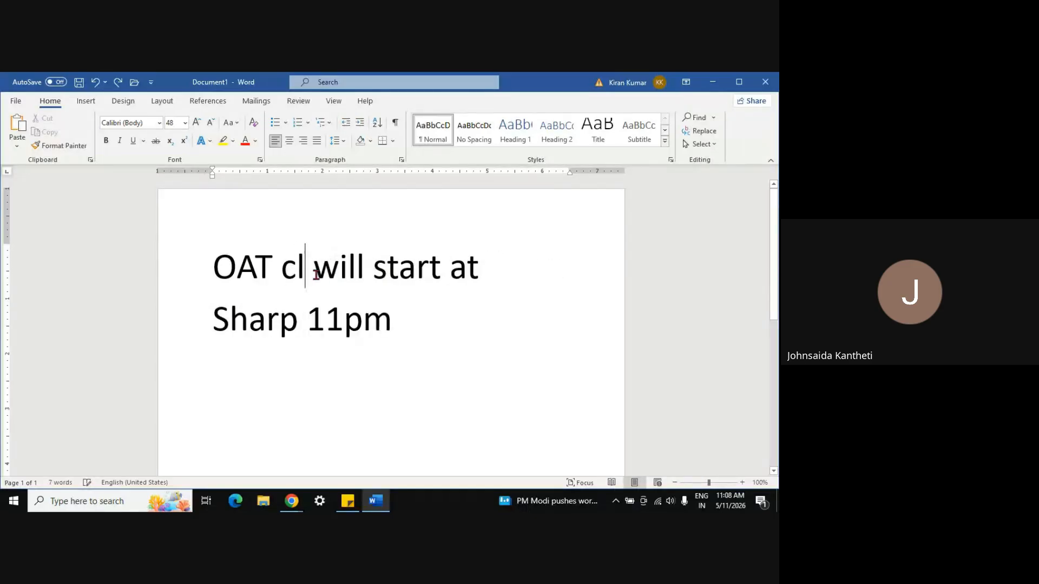
{"action": "type", "text": "ass"}
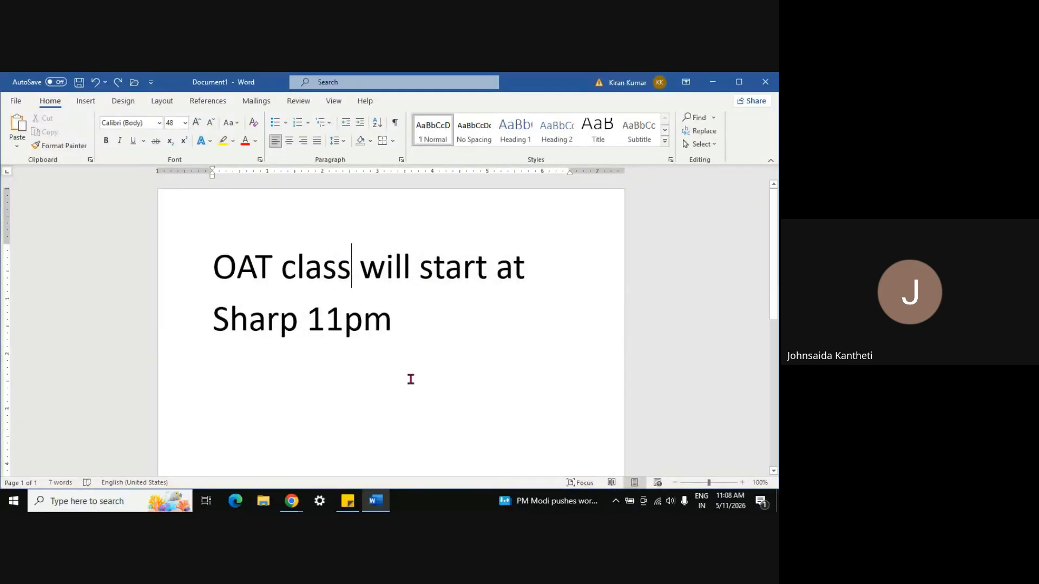
{"action": "left_click", "coordinate": [411, 380]}
Select the entire OAT class sentence, apply sentence case to it, and convert it to lowercase.
{"action": "triple_click", "coordinate": [218, 265]}
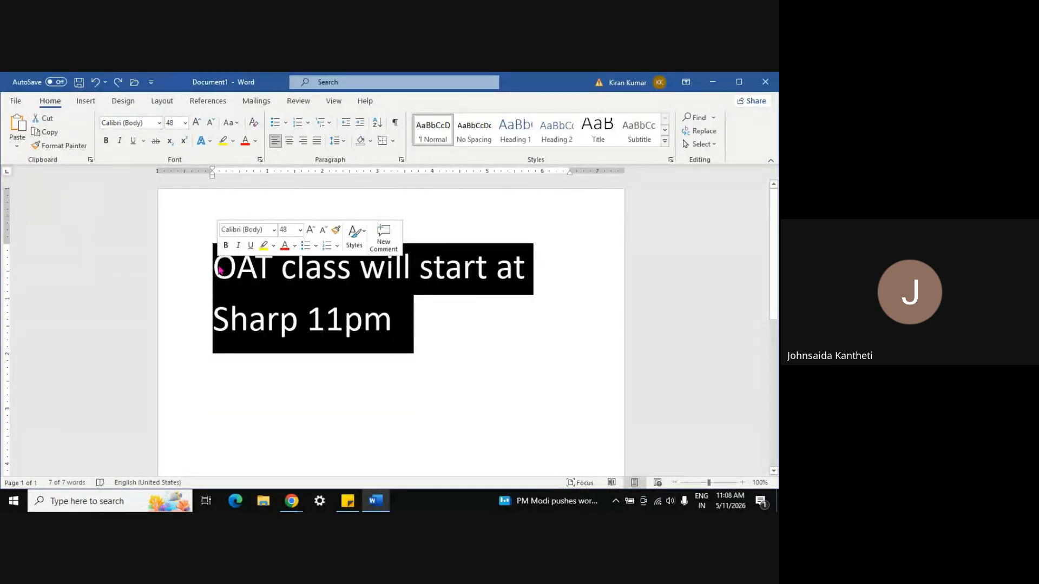
{"action": "left_click", "coordinate": [236, 123]}
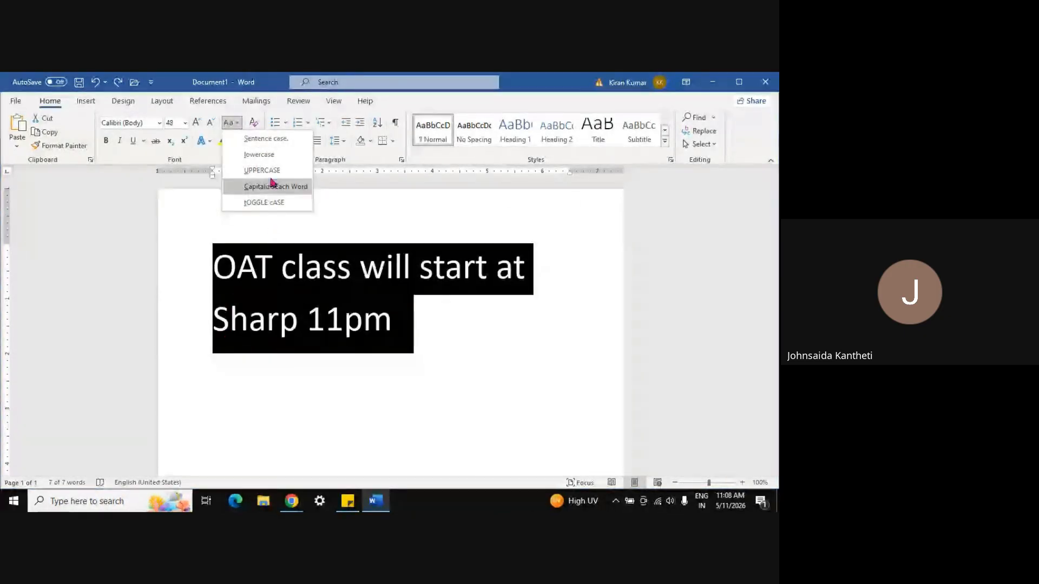
{"action": "left_click", "coordinate": [275, 140]}
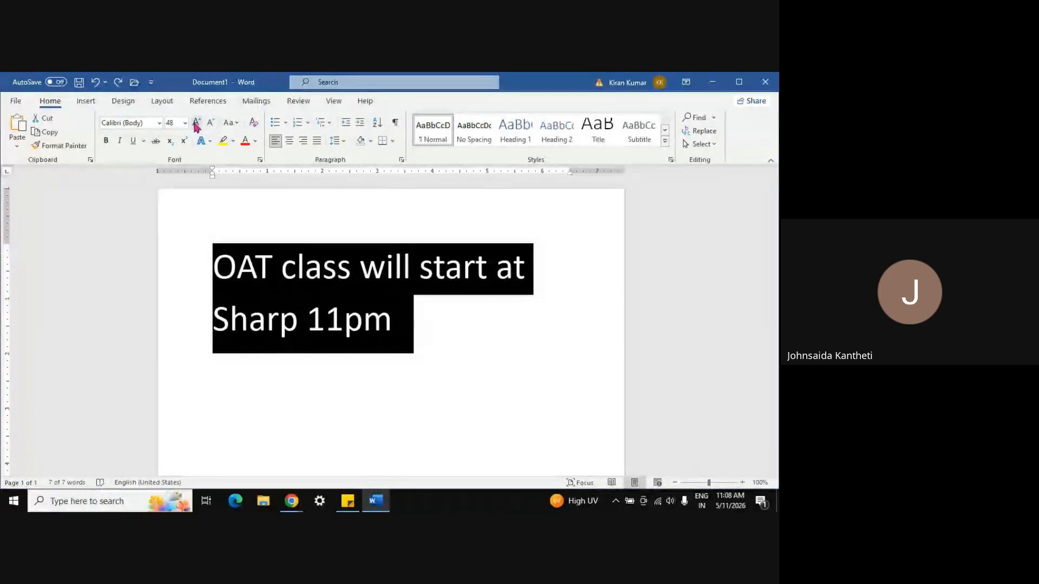
{"action": "left_click", "coordinate": [231, 123]}
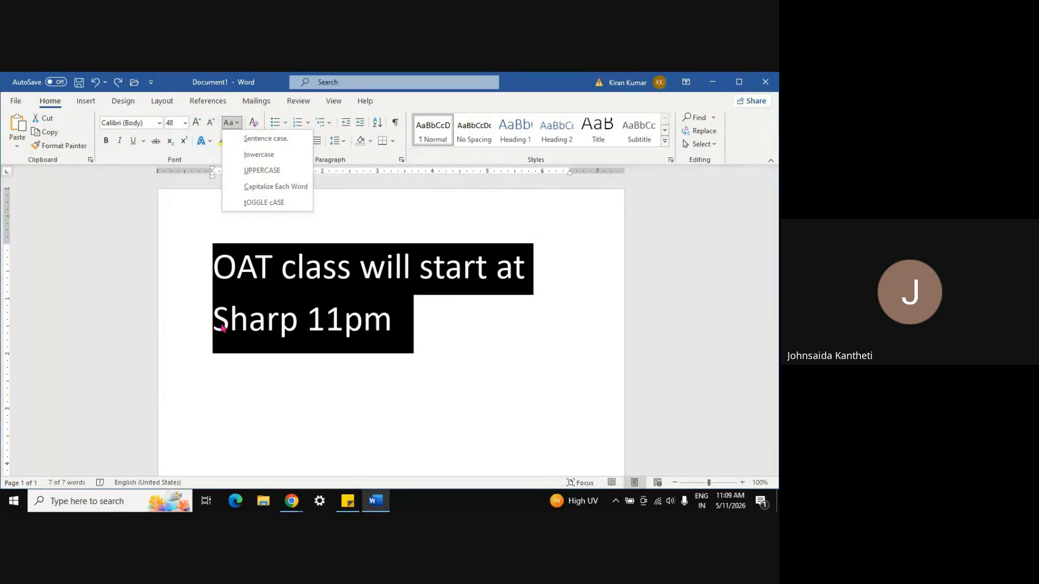
{"action": "left_click", "coordinate": [253, 155]}
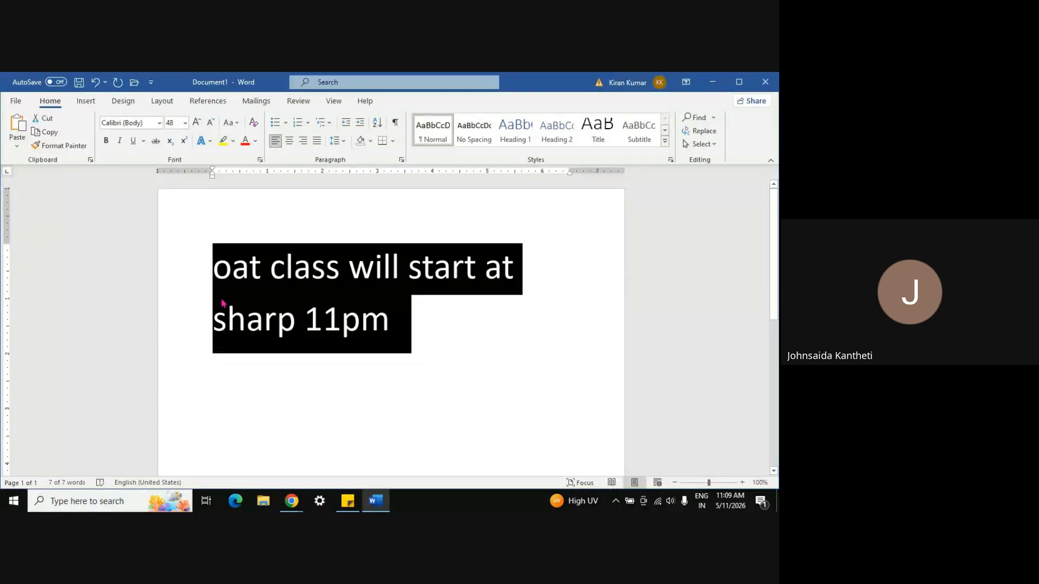
Change the selected sentence to UPPERCASE and then to Capitalize Each Word.
{"action": "left_click", "coordinate": [238, 124]}
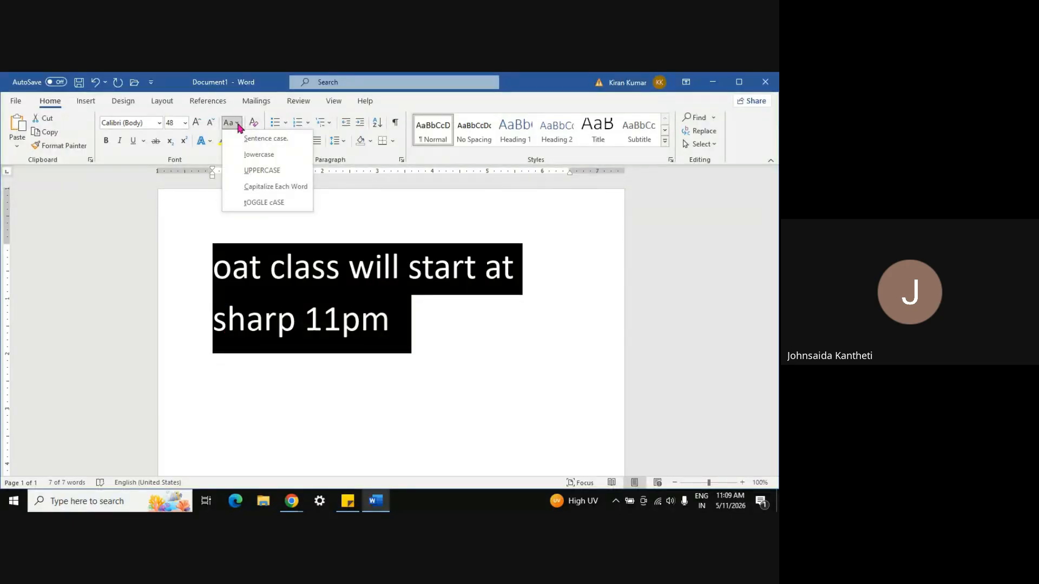
{"action": "left_click", "coordinate": [261, 173]}
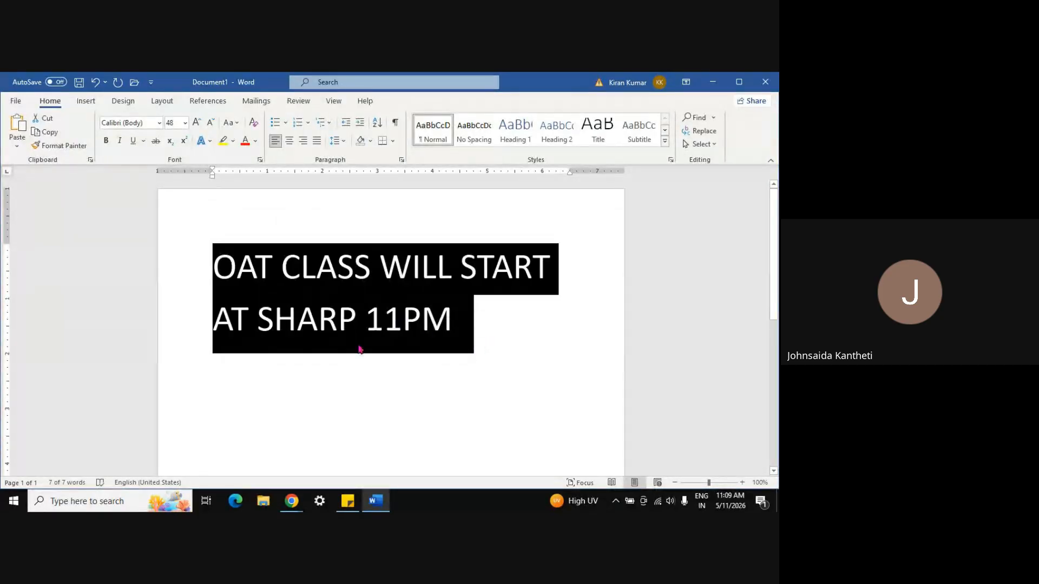
{"action": "left_click", "coordinate": [238, 124]}
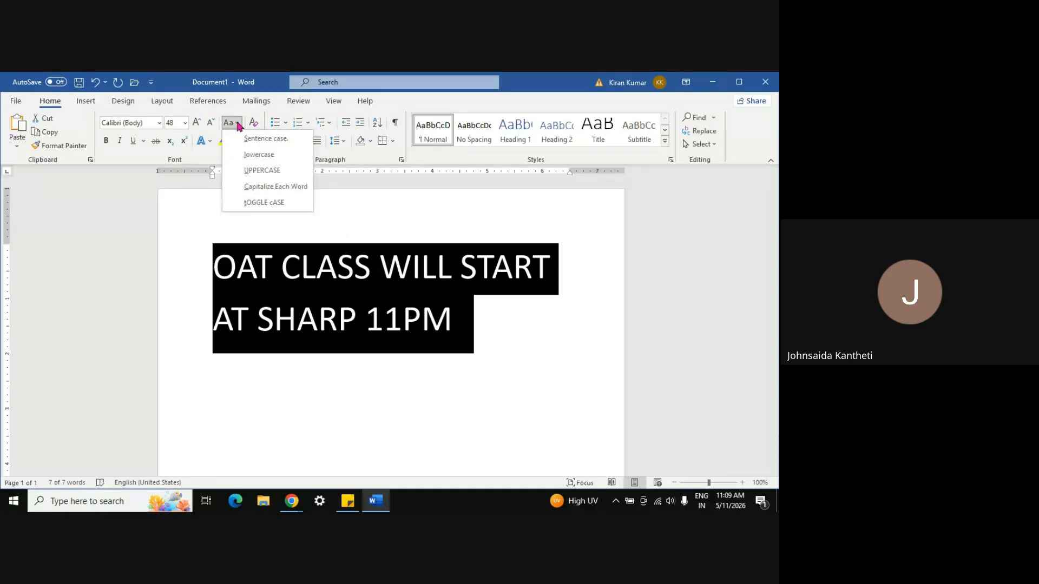
{"action": "left_click", "coordinate": [274, 187]}
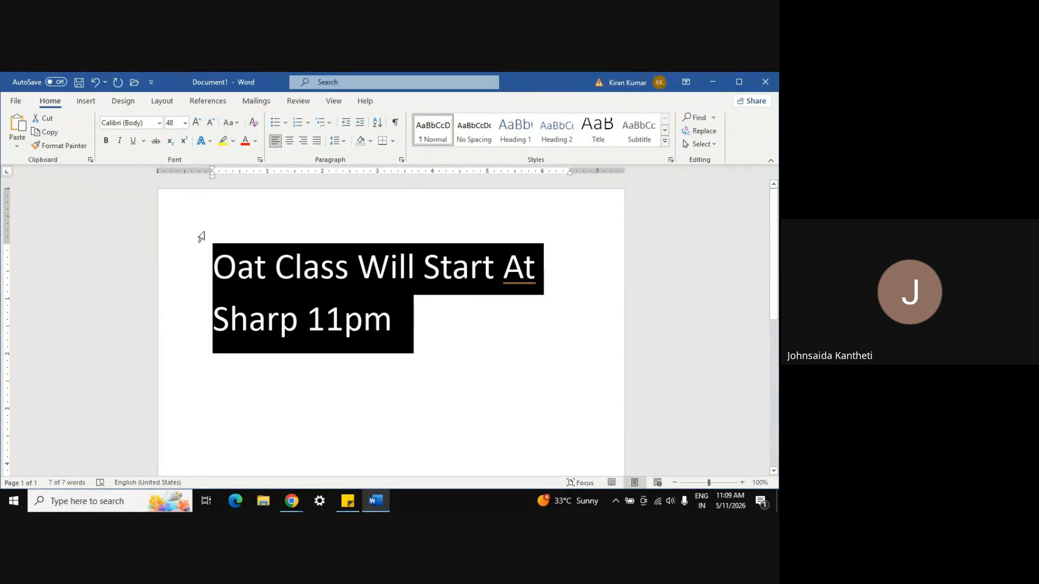
Apply toggle case to the selected sentence, then convert it to sentence case.
{"action": "left_click", "coordinate": [235, 124]}
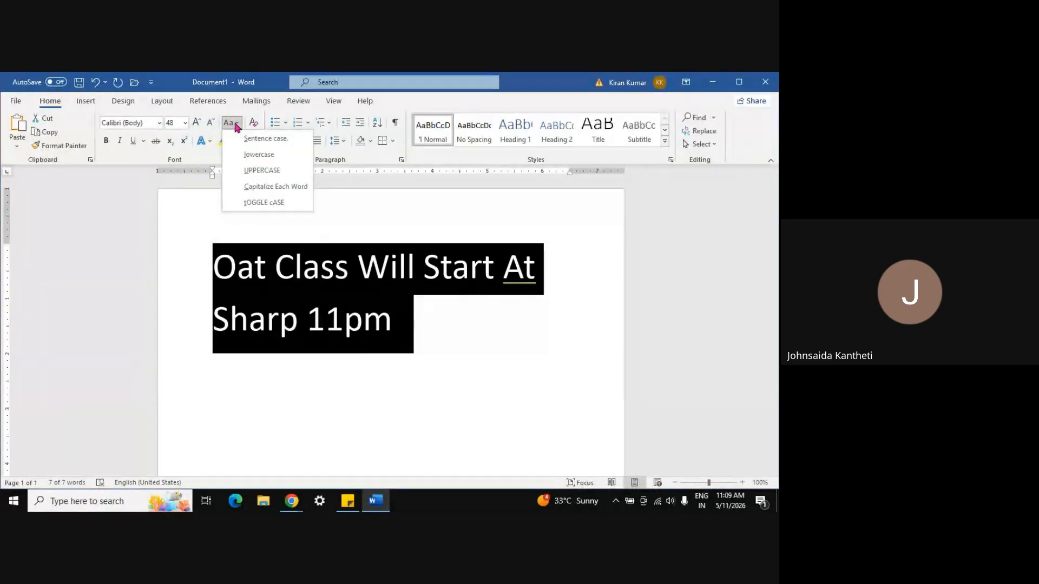
{"action": "left_click", "coordinate": [260, 203]}
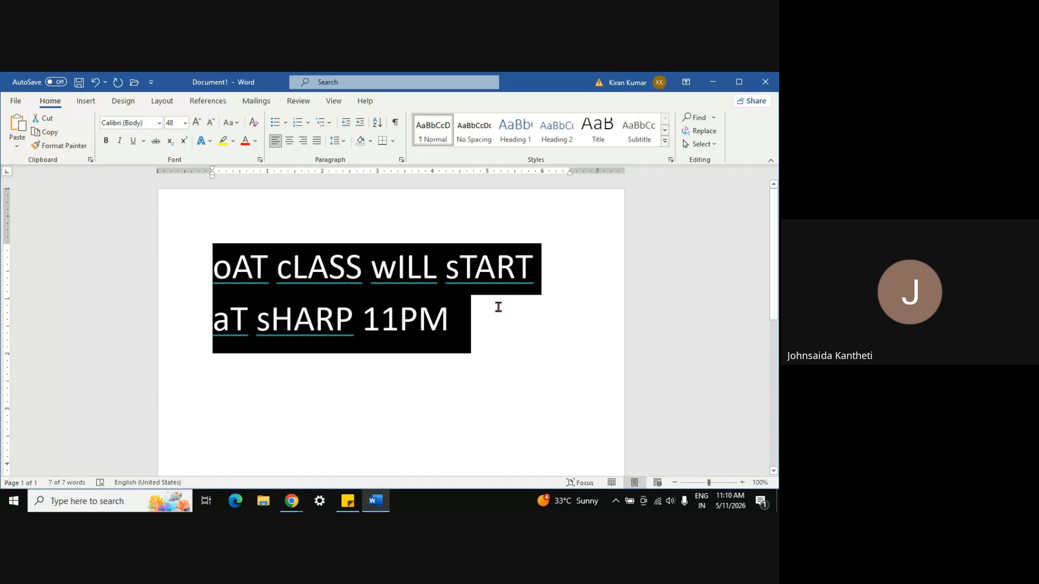
{"action": "left_click", "coordinate": [237, 123]}
{"action": "left_click", "coordinate": [265, 138]}
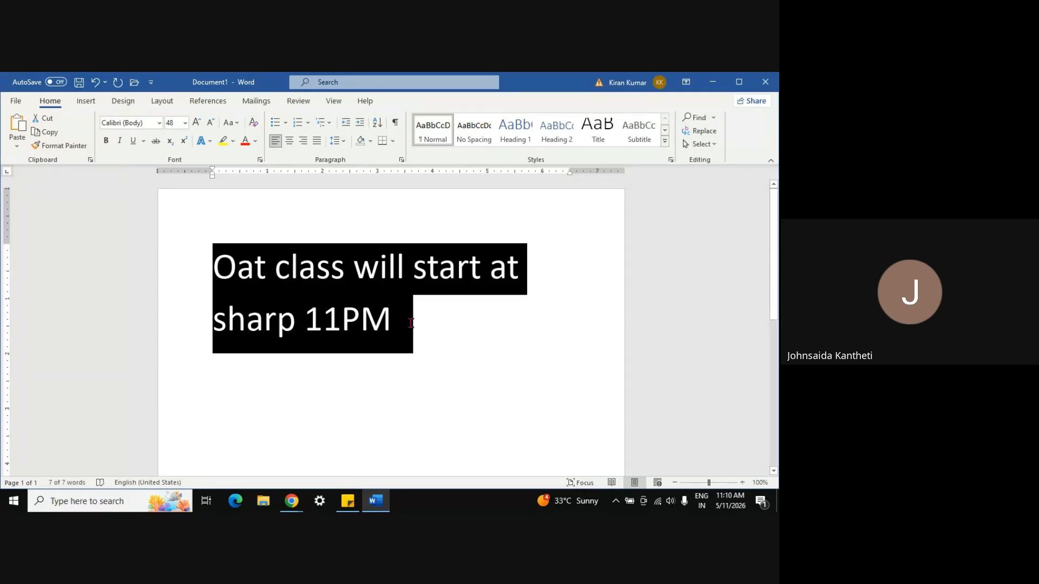
Switch to the Google Meet call and check its chat messages.
{"action": "key", "text": "alt+Tab"}
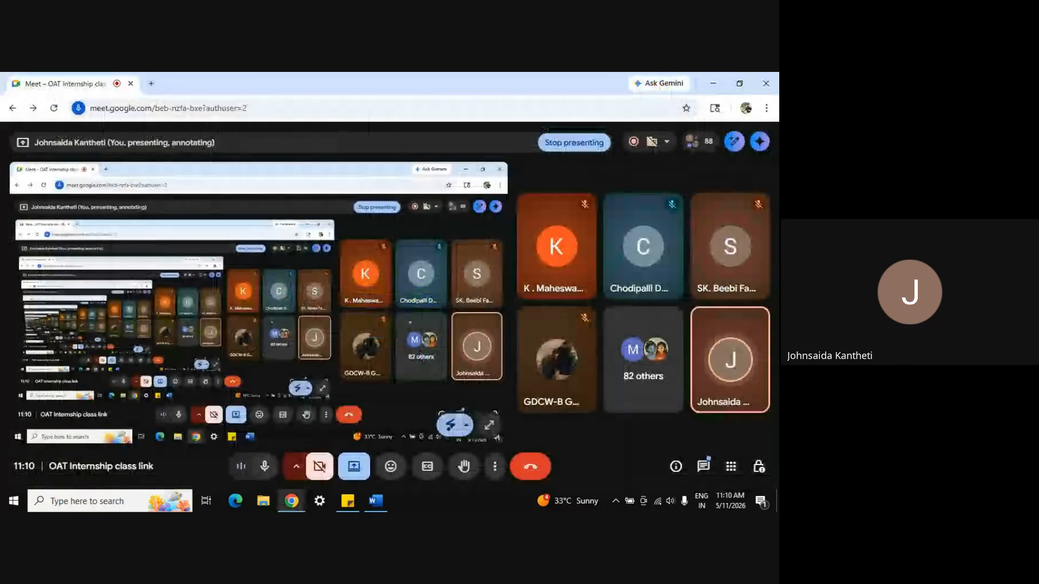
{"action": "left_click", "coordinate": [703, 466]}
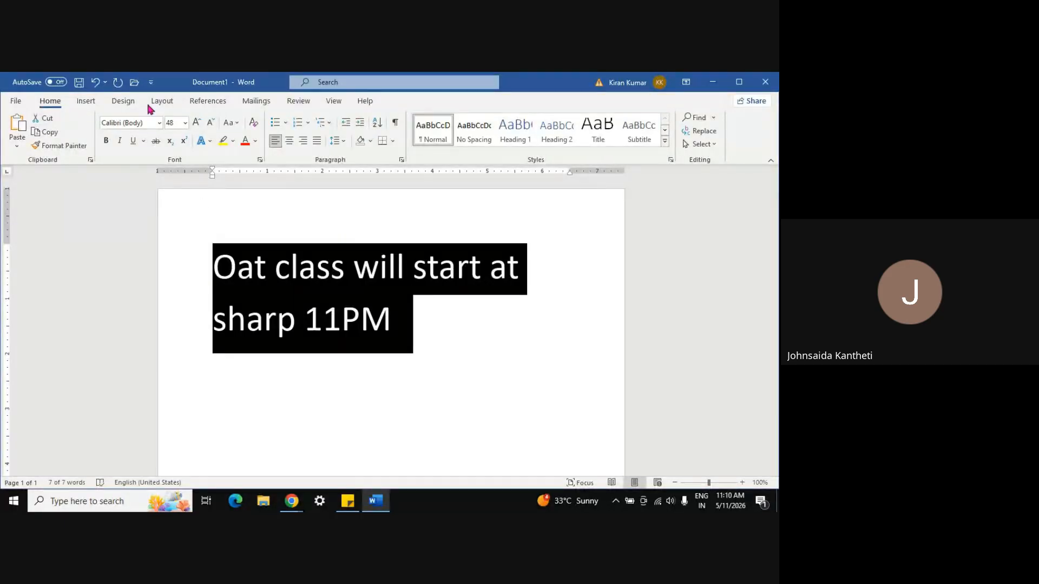
Return to Word and examine the available insert and design options, including the built-in document style sets.
{"action": "left_click", "coordinate": [85, 102]}
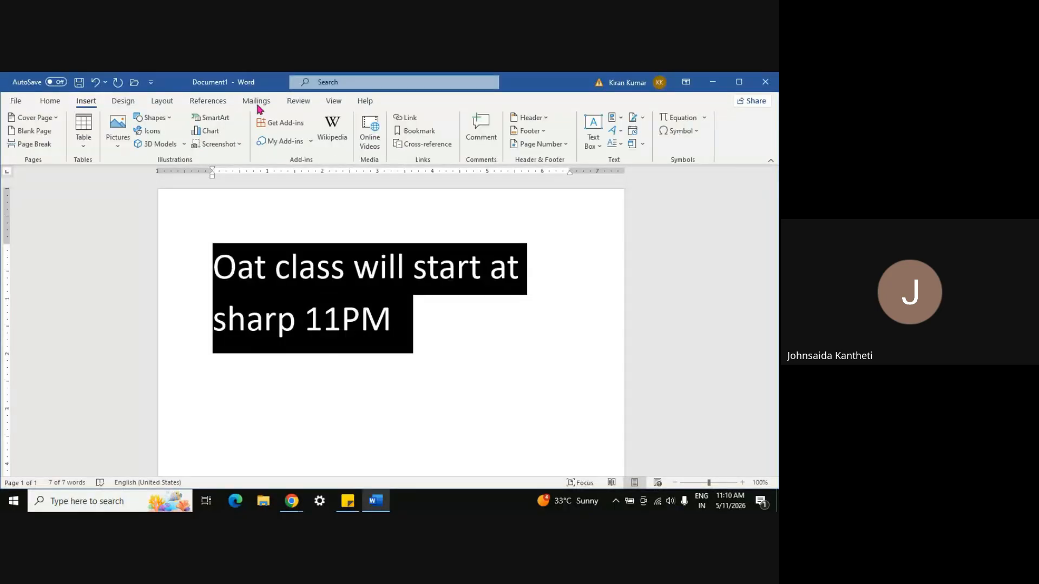
{"action": "left_click", "coordinate": [124, 103]}
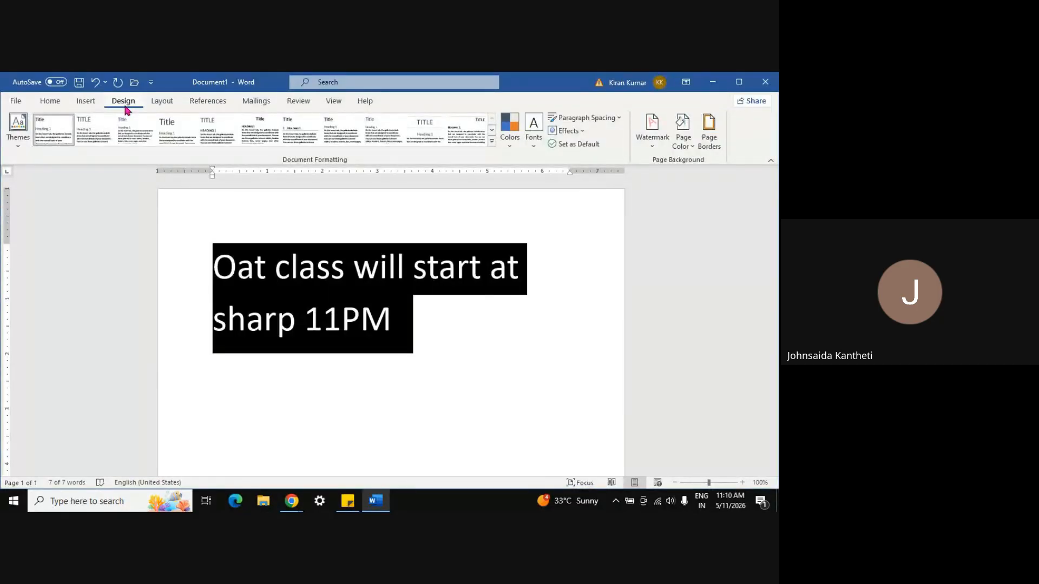
{"action": "left_click", "coordinate": [50, 102]}
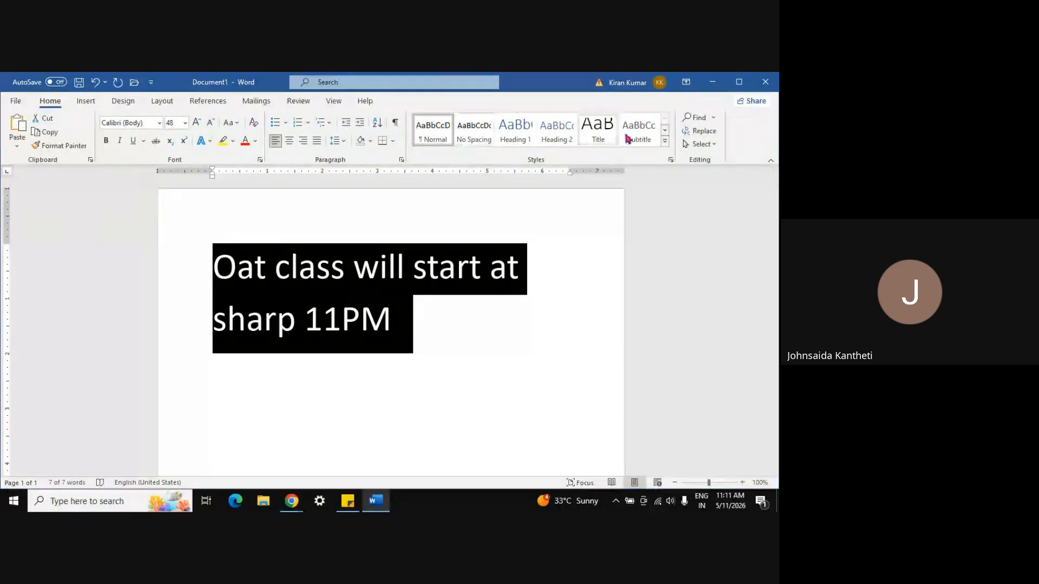
{"action": "left_click", "coordinate": [122, 103]}
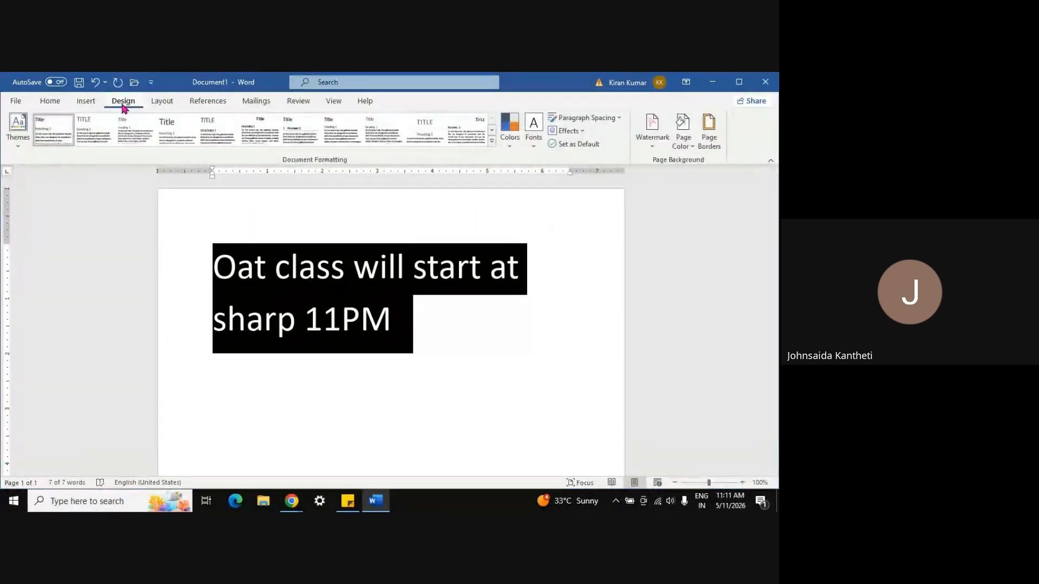
{"action": "left_click", "coordinate": [492, 141]}
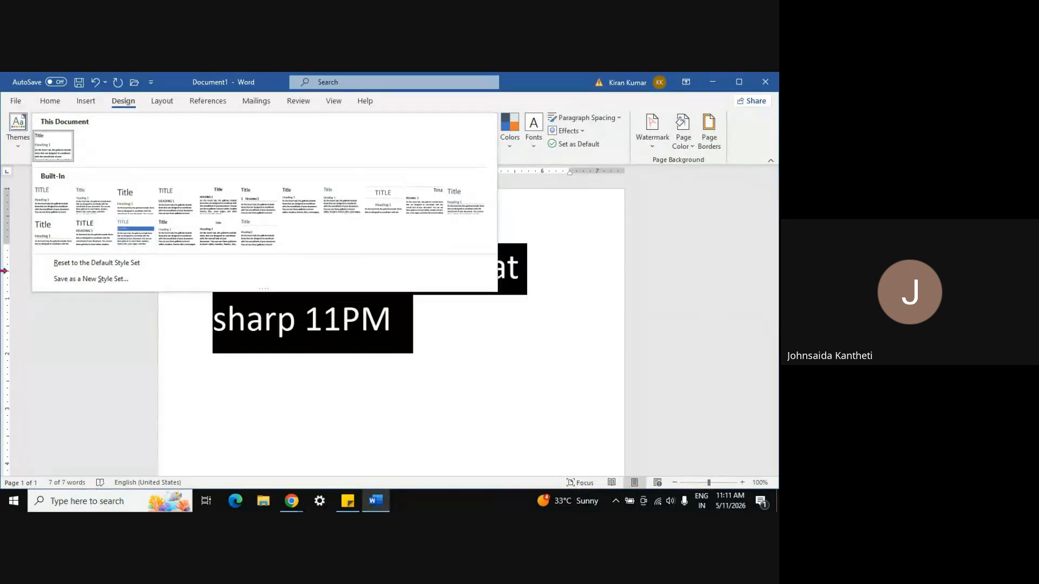
{"action": "left_click", "coordinate": [187, 385]}
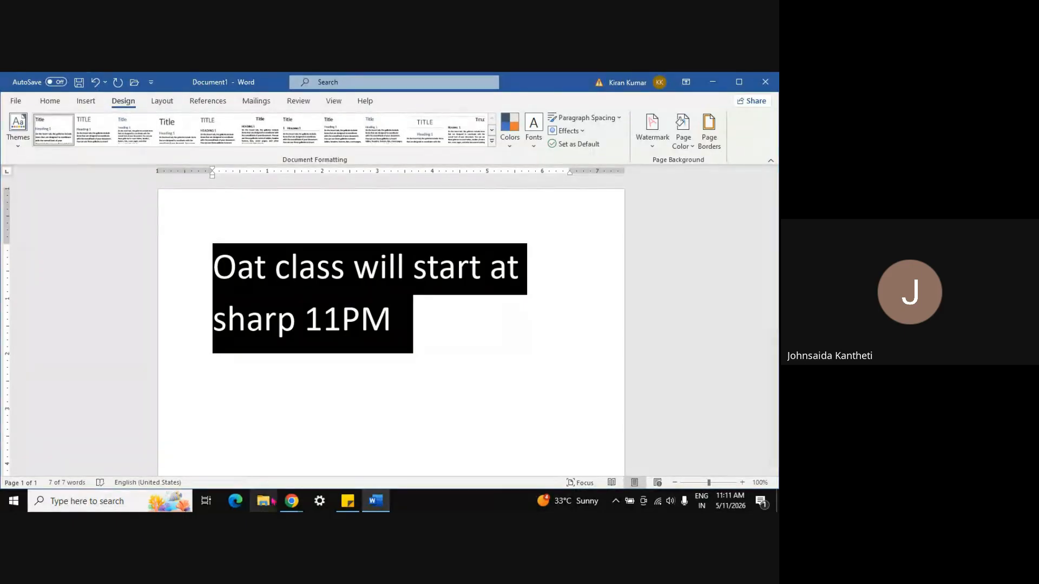
Switch to the Chrome window showing the BBIC website and search Google for "MS Word" there.
{"action": "mouse_move", "coordinate": [292, 501]}
{"action": "left_click", "coordinate": [287, 449]}
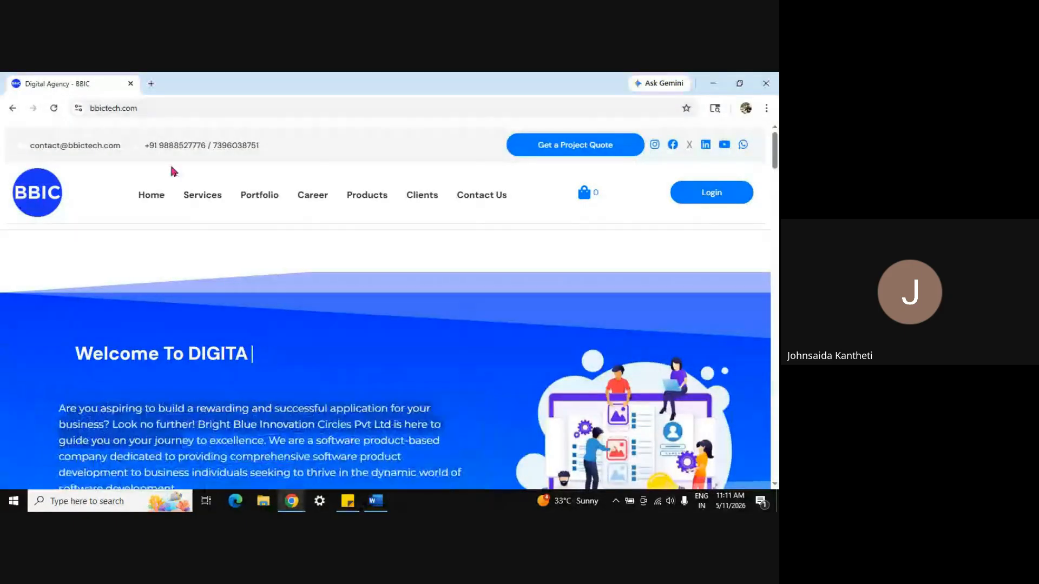
{"action": "left_click", "coordinate": [187, 109]}
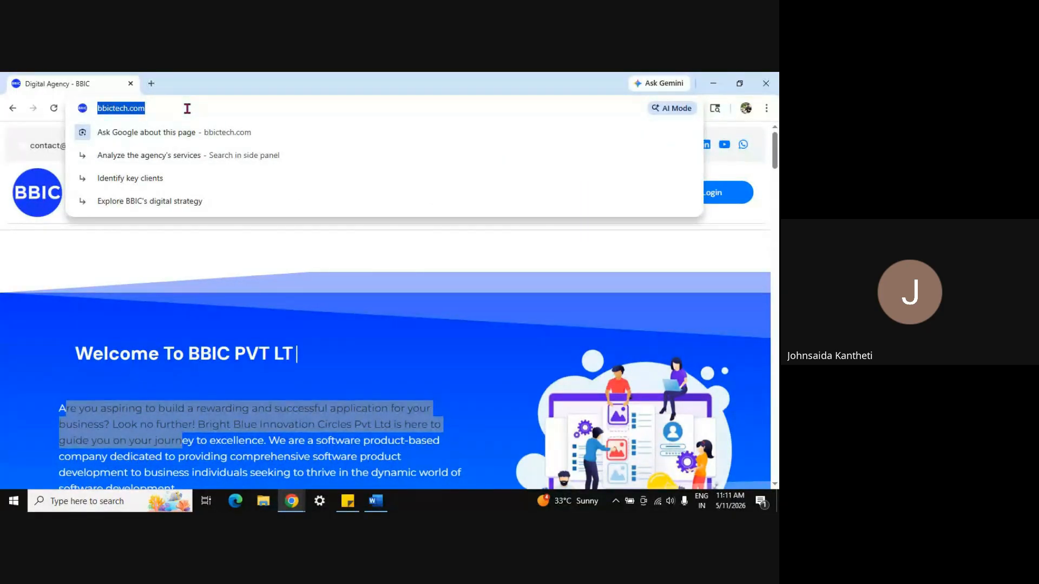
{"action": "type", "text": "MS"}
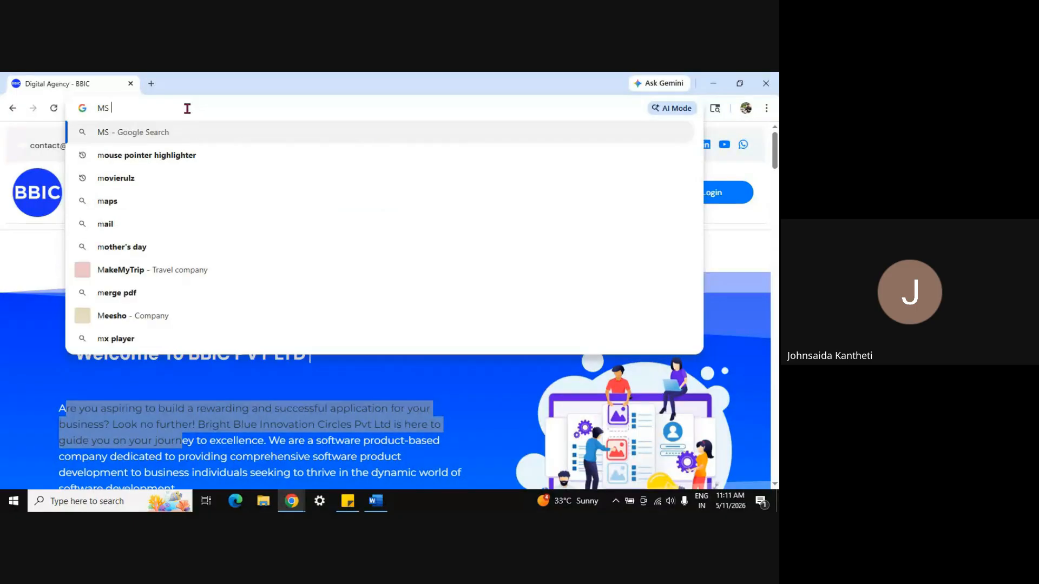
{"action": "type", "text": " Word"}
{"action": "key", "text": "Return"}
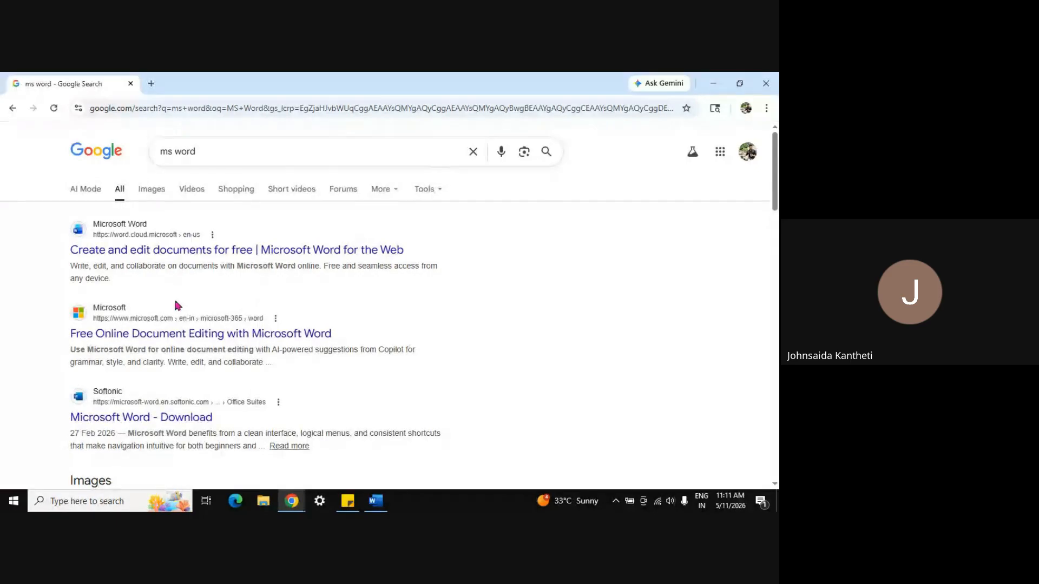
Search Google for "Paragraph" and copy the AI Overview text from its definition through the supporting sentences point.
{"action": "left_click", "coordinate": [206, 158]}
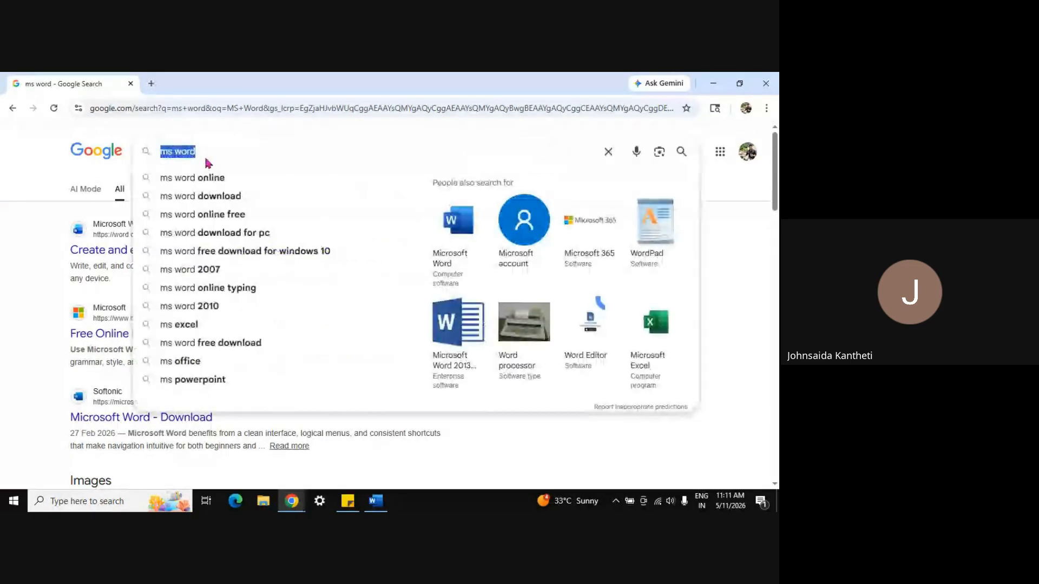
{"action": "type", "text": "Para"}
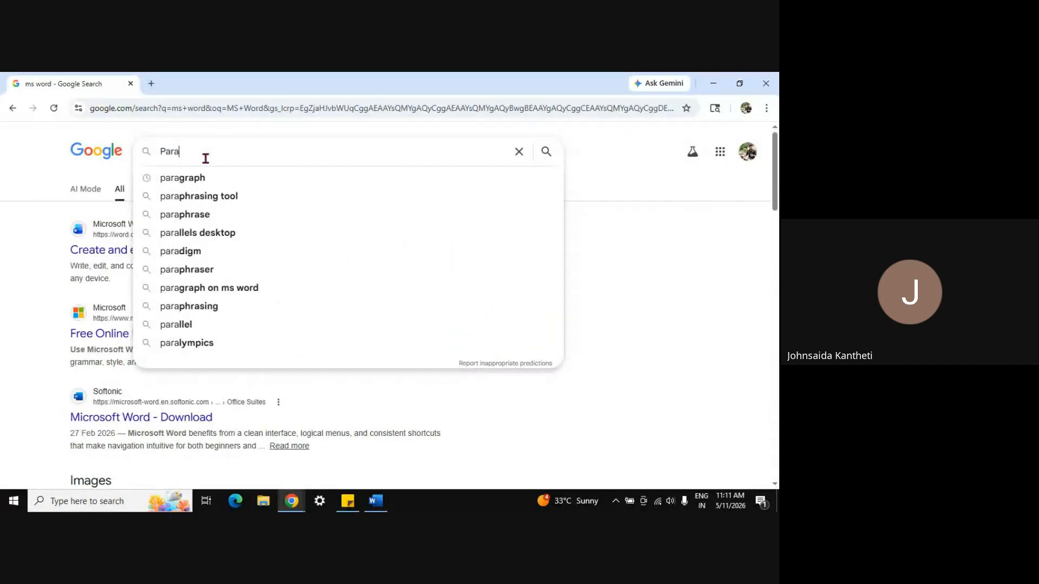
{"action": "type", "text": "graph"}
{"action": "key", "text": "Return"}
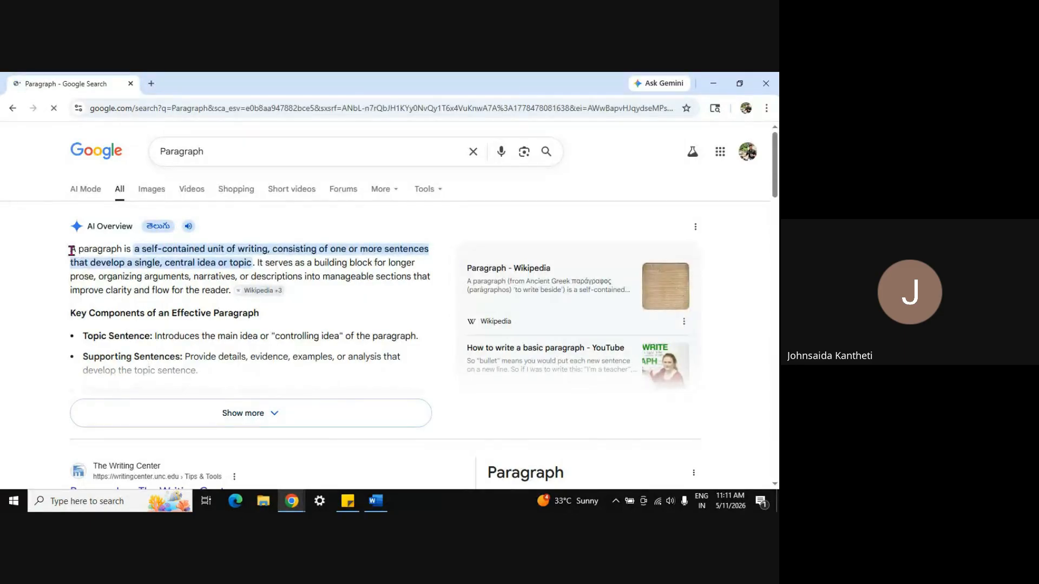
{"action": "left_click_drag", "start_coordinate": [72, 251], "coordinate": [194, 367]}
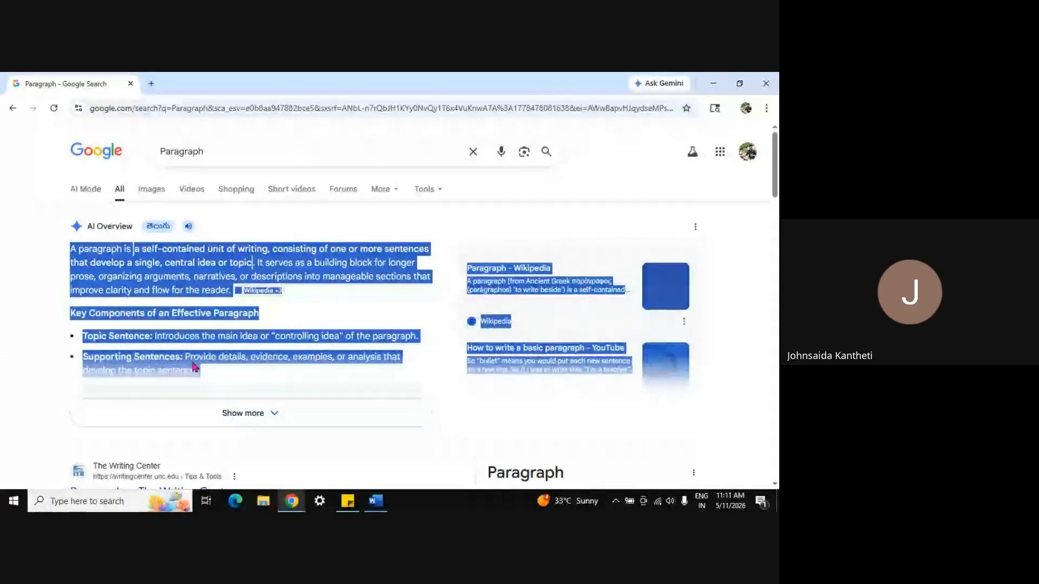
{"action": "key", "text": "ctrl+c"}
Switch back to Word and paste the copied web text below the class sentence.
{"action": "key", "text": "alt+Tab"}
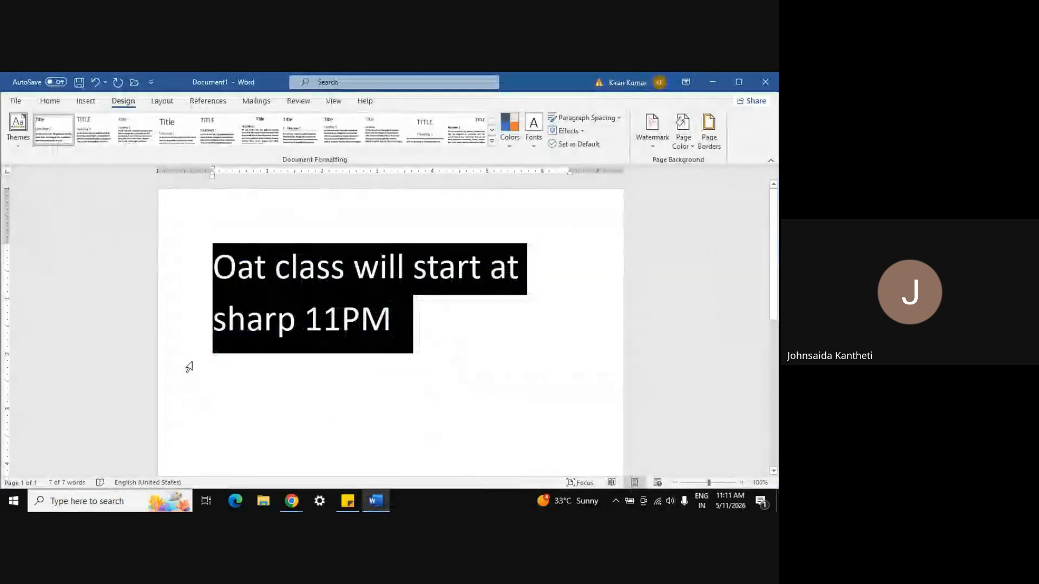
{"action": "left_click", "coordinate": [352, 410]}
{"action": "key", "text": "ctrl+v"}
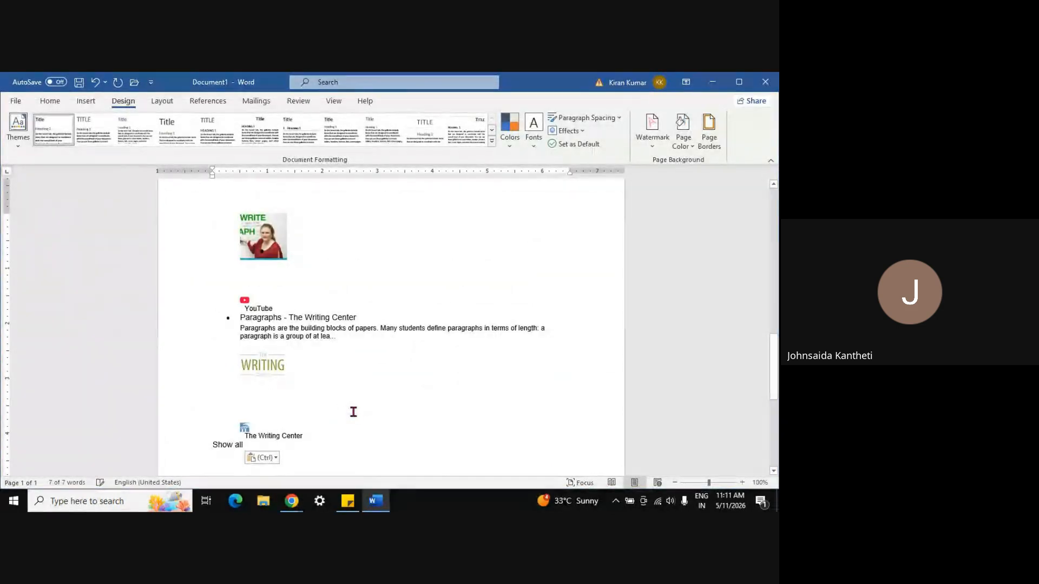
Delete the pasted content between the WRITE thumbnail and the last "The Writing Center" line, including the YouTube entry and WRITING logo.
{"action": "left_click", "coordinate": [329, 215]}
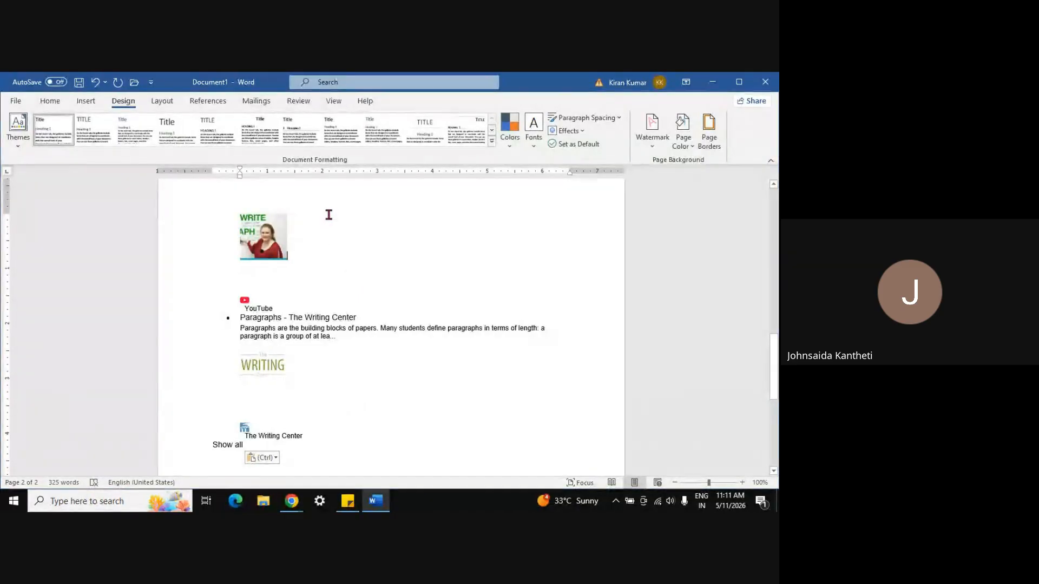
{"action": "scroll", "coordinate": [328, 214], "scroll_direction": "up", "scroll_amount": 3}
{"action": "key", "text": "shift+Down"}
{"action": "key", "text": "shift+Down"}
{"action": "key", "text": "shift+Down"}
{"action": "key", "text": "shift+Down"}
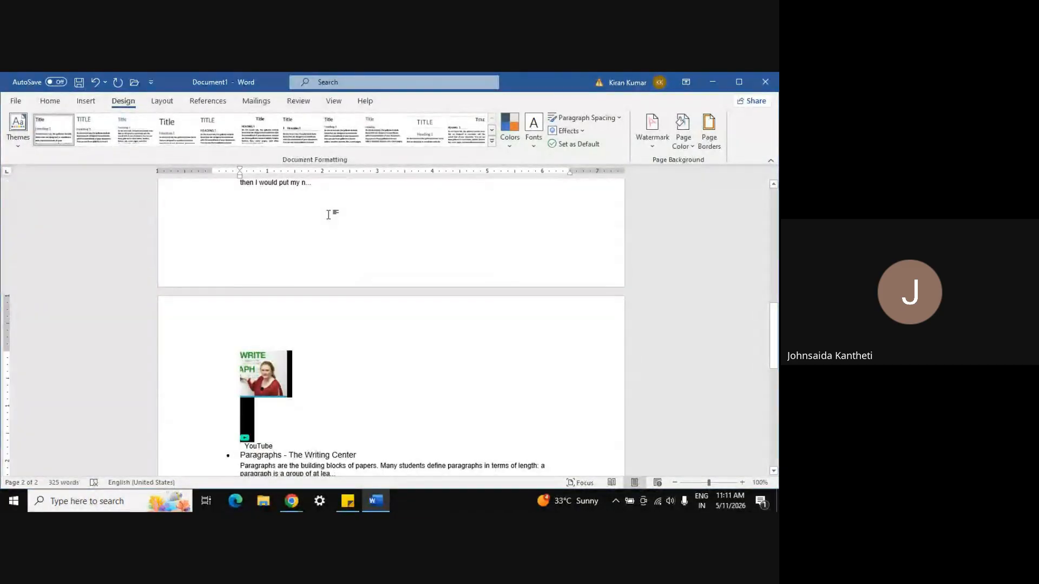
{"action": "key", "text": "shift+Down"}
{"action": "key", "text": "shift+Down"}
{"action": "key", "text": "Delete"}
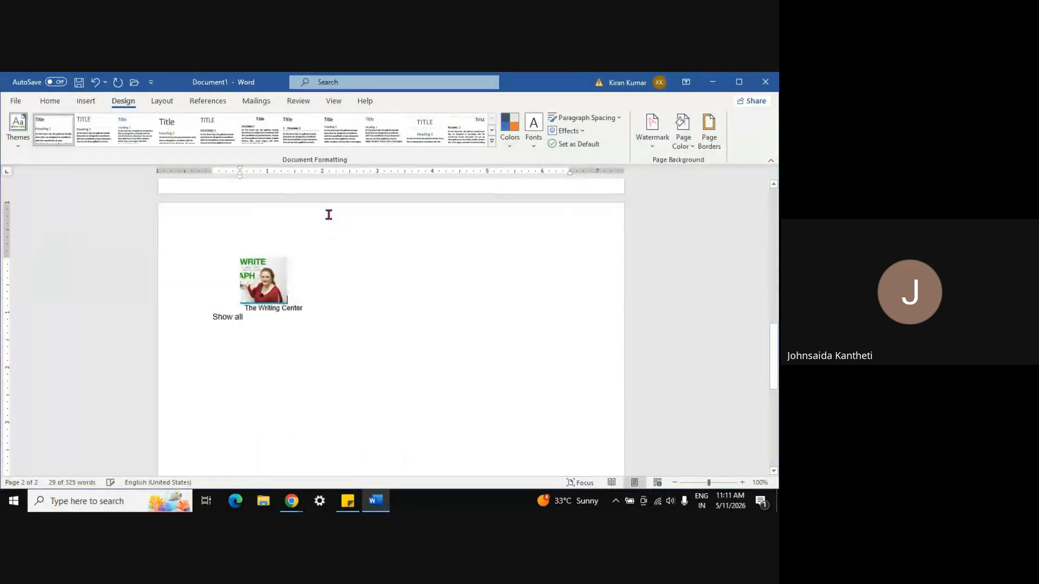
Delete the WRITE thumbnail, the "The Writing Center" caption and the "Show all" line on the second page.
{"action": "scroll", "coordinate": [328, 215], "scroll_direction": "up", "scroll_amount": 2}
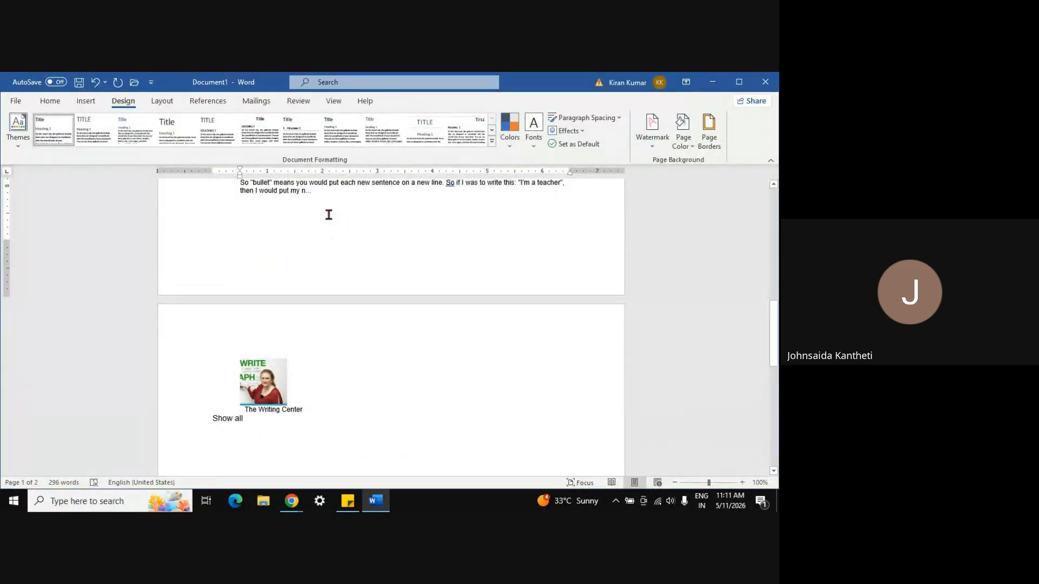
{"action": "key", "text": "shift+Down"}
{"action": "key", "text": "shift+Down"}
{"action": "key", "text": "shift+Down"}
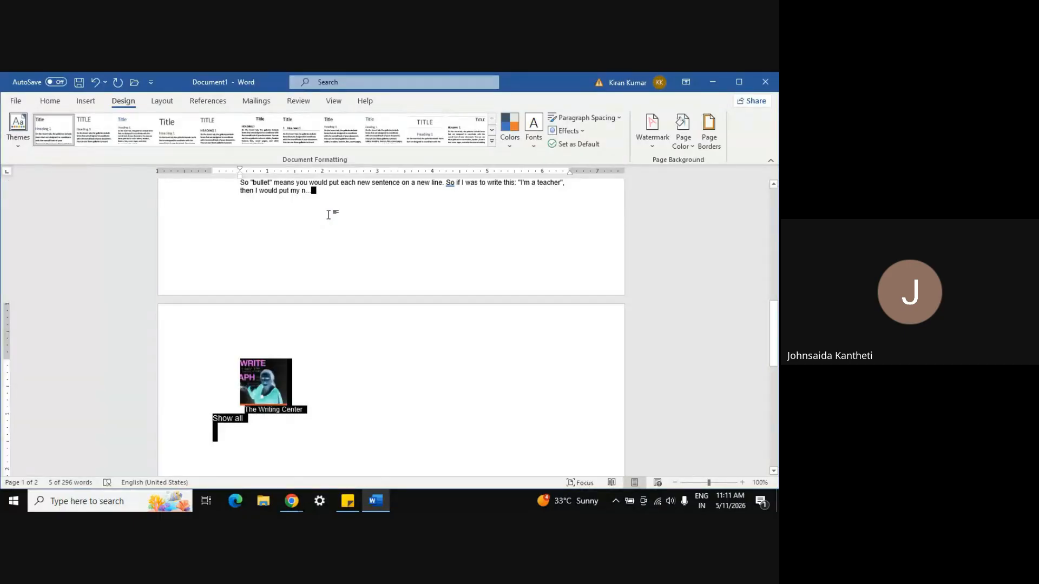
{"action": "key", "text": "Delete"}
Delete all pasted content below the "Paragraphs are crucial" sentence, starting from the Paragraph - Wikipedia entry.
{"action": "scroll", "coordinate": [329, 215], "scroll_direction": "up", "scroll_amount": 12}
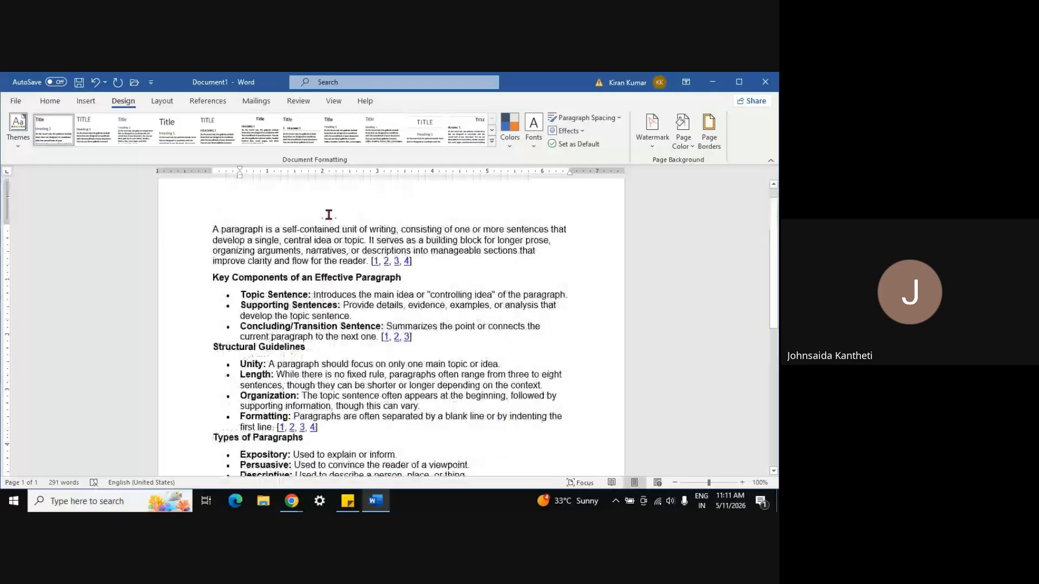
{"action": "scroll", "coordinate": [576, 343], "scroll_direction": "down", "scroll_amount": 3}
{"action": "left_click", "coordinate": [571, 366]}
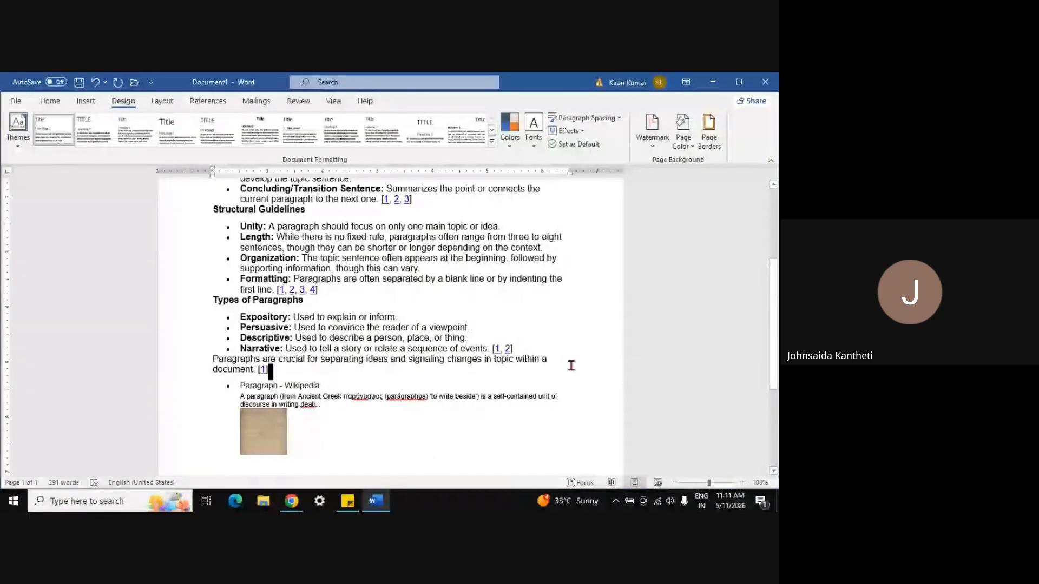
{"action": "key", "text": "shift+Down"}
{"action": "key", "text": "shift+Down"}
{"action": "key", "text": "shift+Down"}
{"action": "key", "text": "shift+Down"}
{"action": "key", "text": "shift+Down"}
{"action": "key", "text": "shift+Down"}
{"action": "key", "text": "shift+Down"}
{"action": "key", "text": "shift+Down"}
{"action": "key", "text": "shift+Down"}
{"action": "key", "text": "shift+Down"}
{"action": "key", "text": "Delete"}
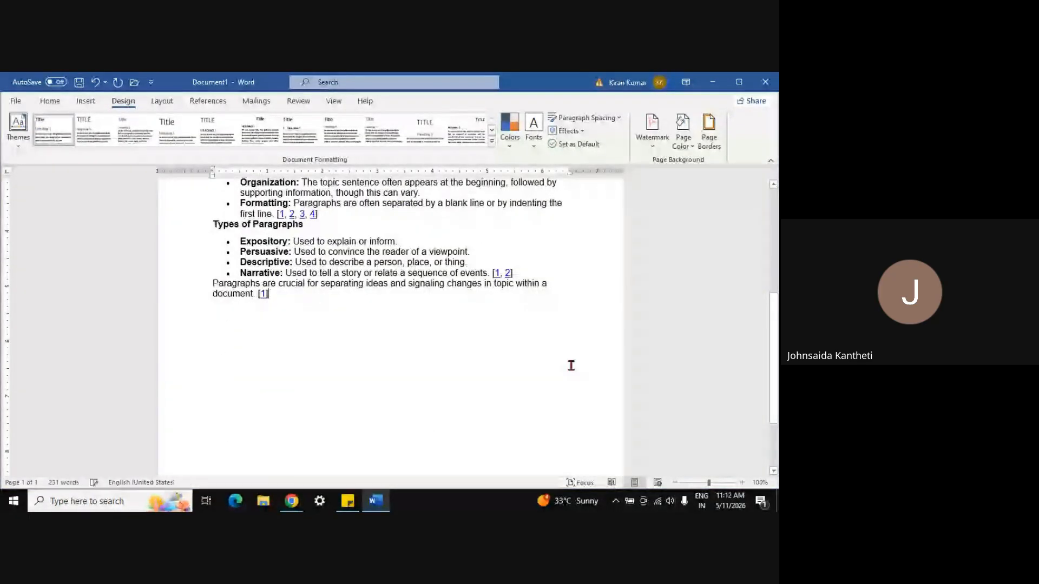
{"action": "key", "text": "alt+Tab"}
{"action": "key", "text": "alt+Tab"}
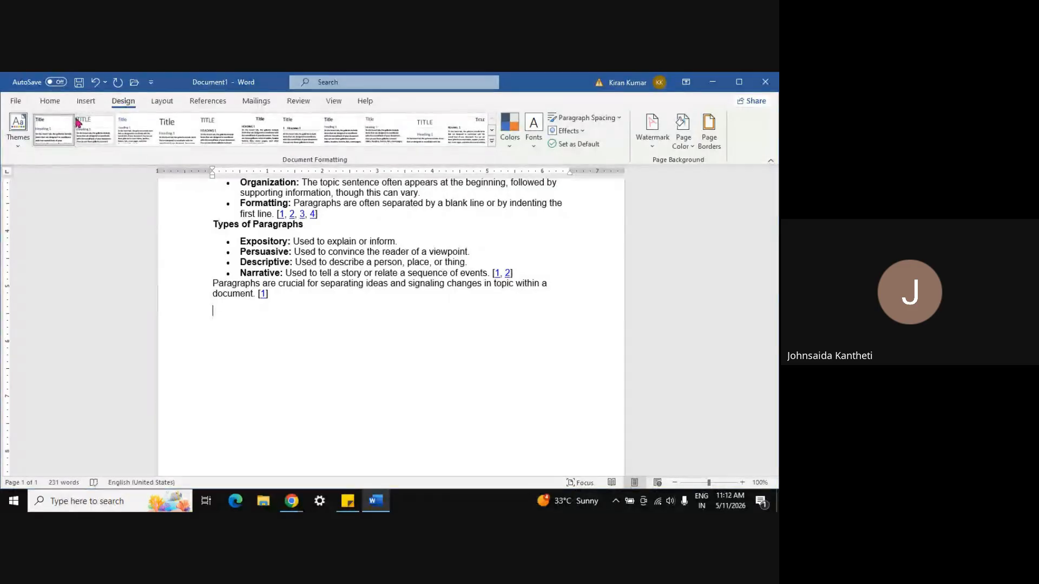
{"action": "left_click", "coordinate": [18, 148]}
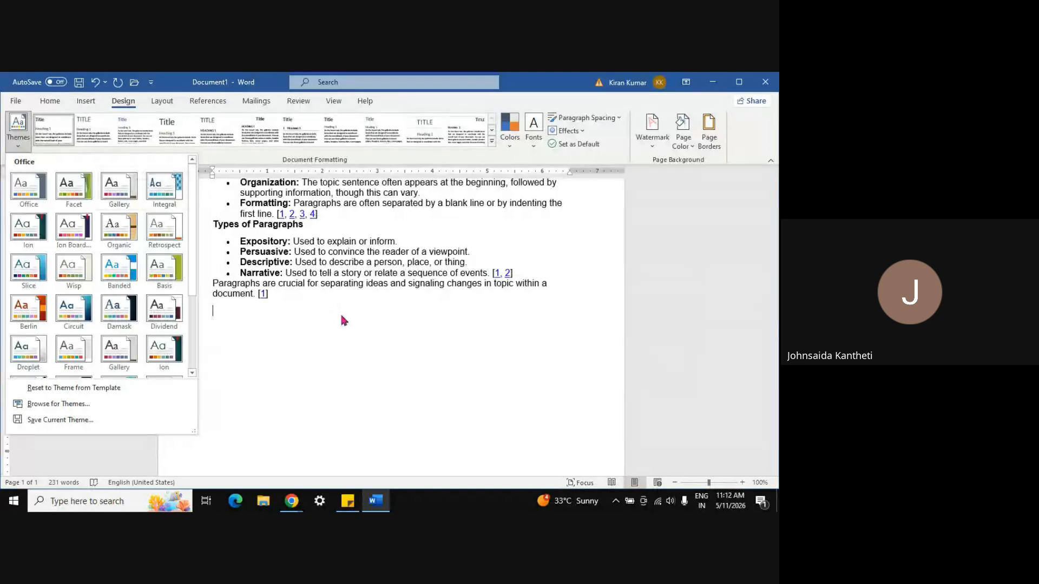
{"action": "left_click", "coordinate": [349, 338]}
Select the entire document and apply the Gallery theme to it.
{"action": "scroll", "coordinate": [349, 338], "scroll_direction": "down", "scroll_amount": 3}
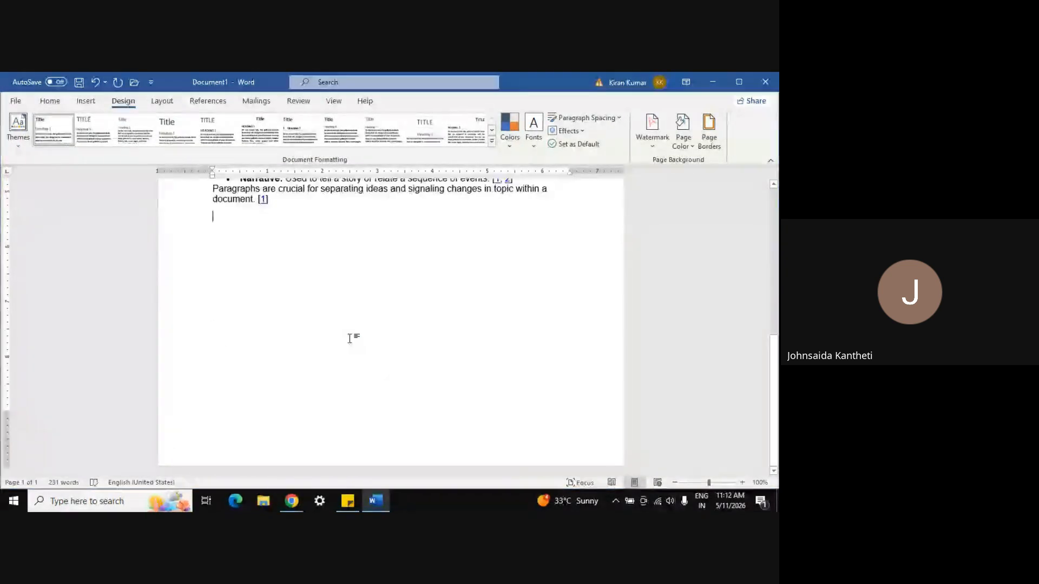
{"action": "scroll", "coordinate": [350, 339], "scroll_direction": "up", "scroll_amount": 8}
{"action": "scroll", "coordinate": [350, 338], "scroll_direction": "up", "scroll_amount": 2}
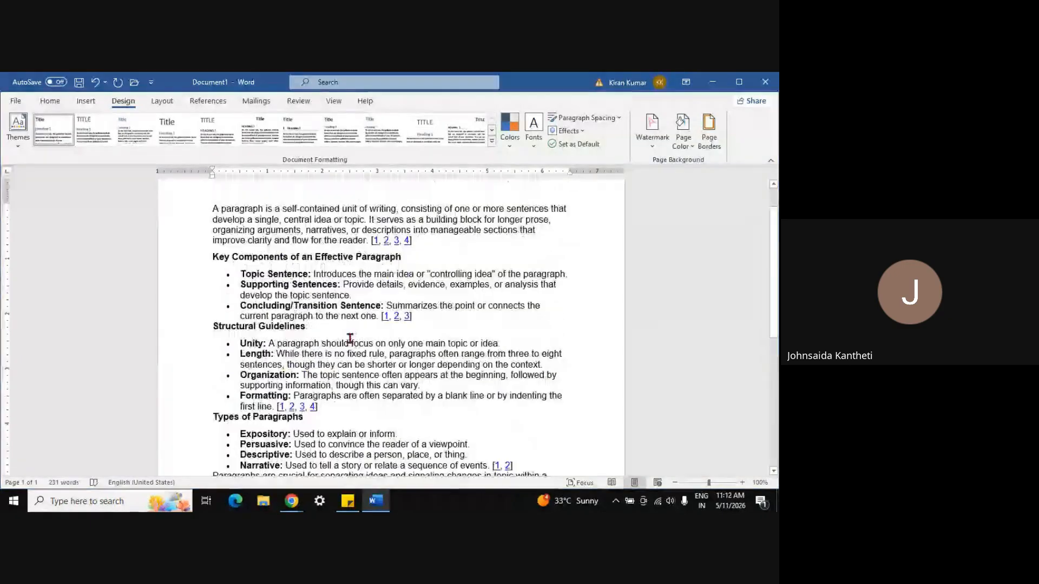
{"action": "key", "text": "ctrl+a"}
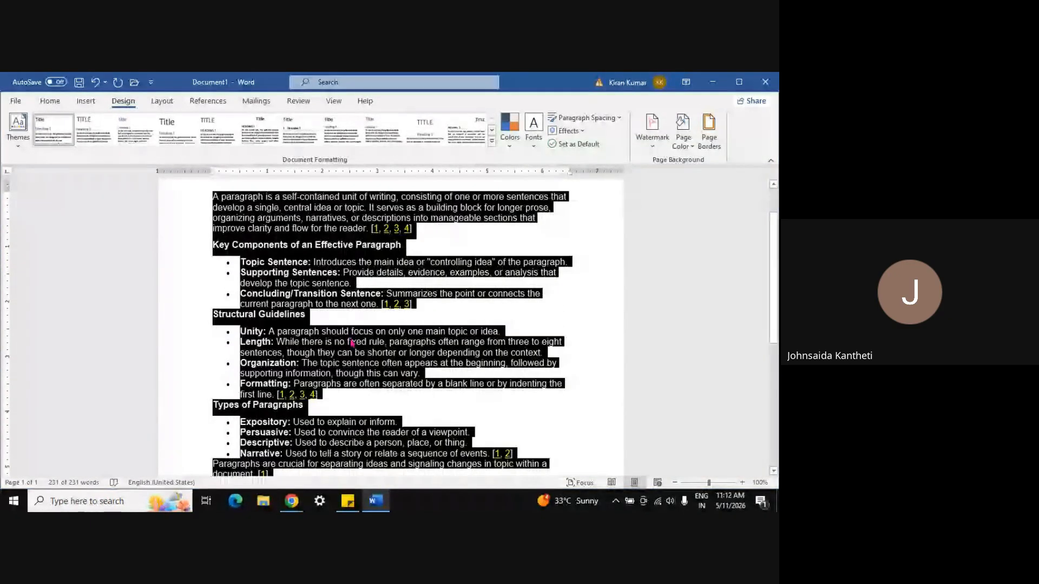
{"action": "left_click", "coordinate": [21, 142]}
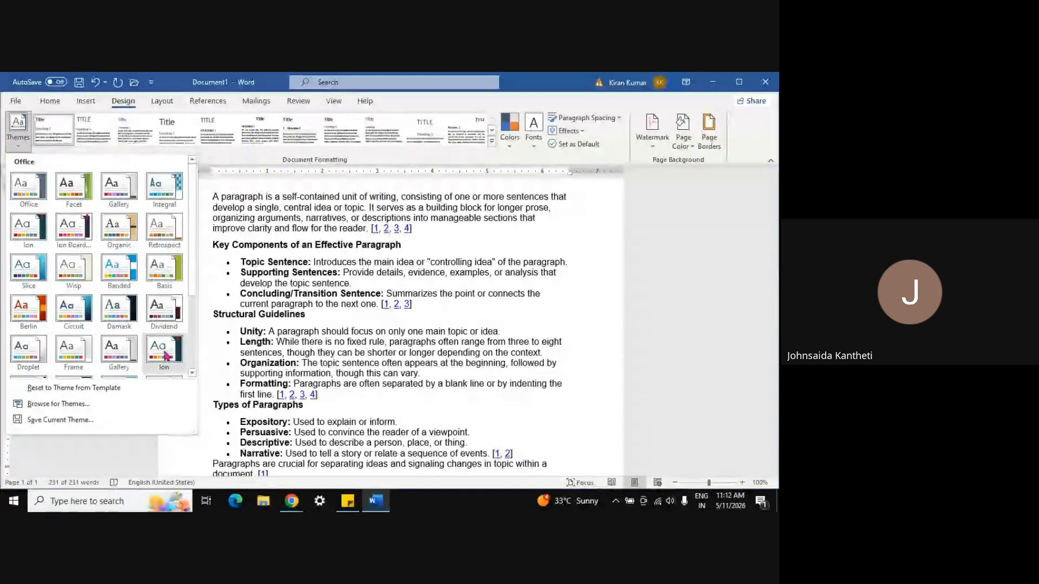
{"action": "left_click", "coordinate": [111, 352]}
Select all the text and apply the built-in Shaded style set to the document.
{"action": "key", "text": "ctrl+a"}
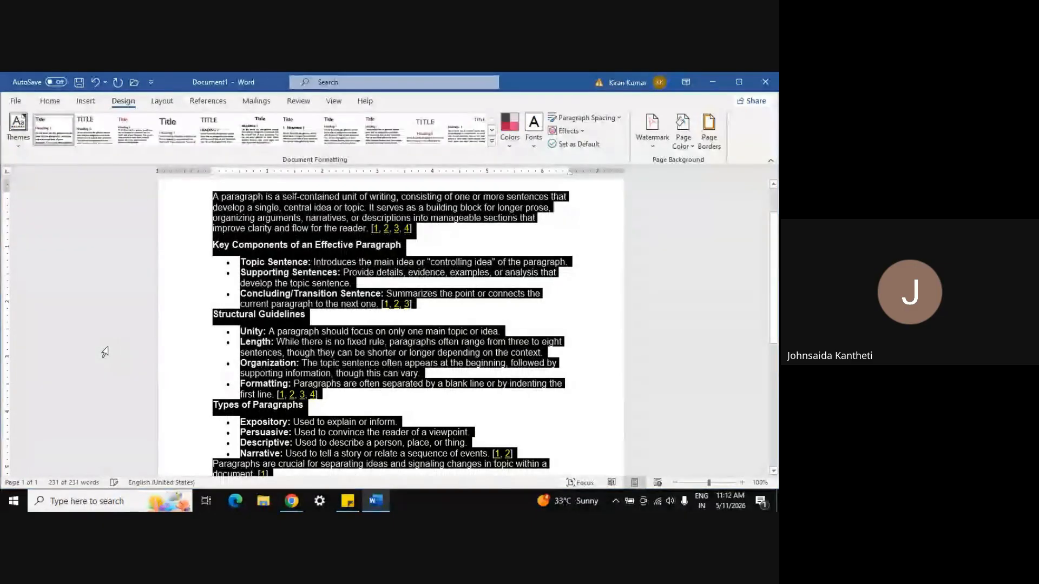
{"action": "left_click", "coordinate": [490, 142]}
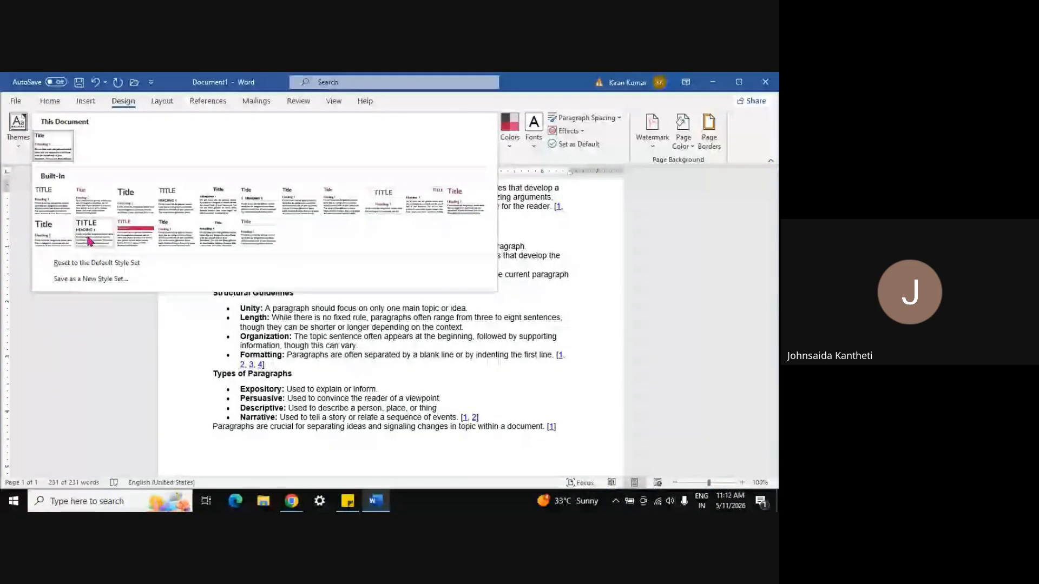
{"action": "left_click", "coordinate": [132, 233]}
{"action": "left_click", "coordinate": [373, 278]}
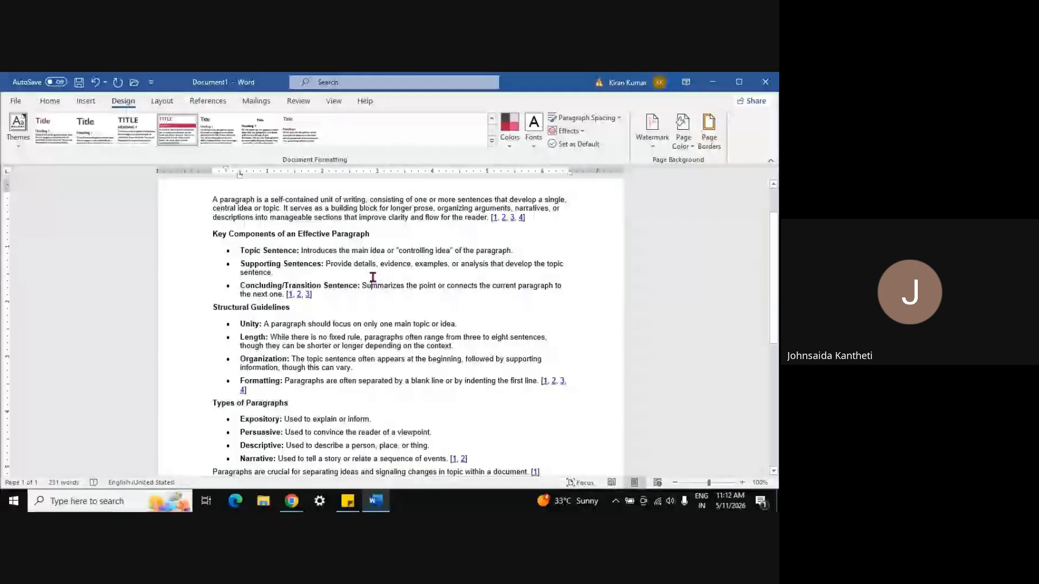
{"action": "scroll", "coordinate": [372, 277], "scroll_direction": "up", "scroll_amount": 2}
{"action": "scroll", "coordinate": [373, 278], "scroll_direction": "down", "scroll_amount": 10}
{"action": "scroll", "coordinate": [373, 278], "scroll_direction": "up", "scroll_amount": 10}
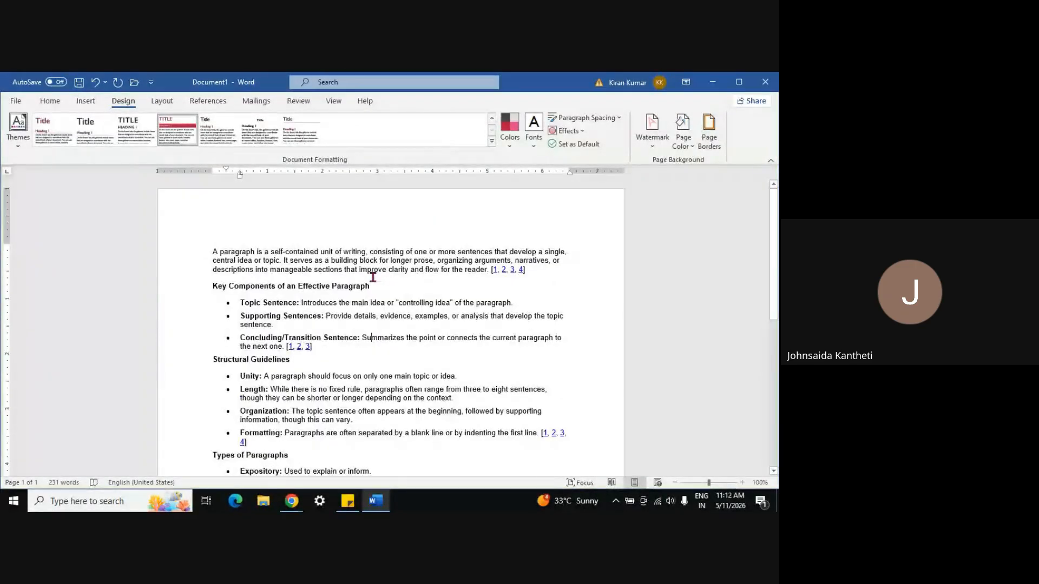
{"action": "scroll", "coordinate": [373, 277], "scroll_direction": "down", "scroll_amount": 5}
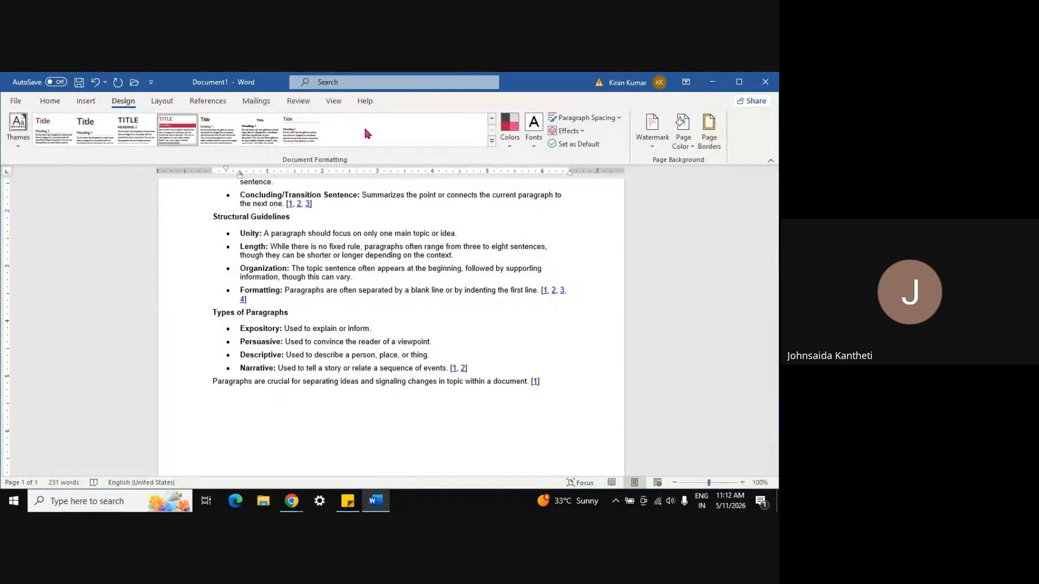
Apply the Heading 1 style to the Concluding/Transition Sentence bullet.
{"action": "left_click", "coordinate": [50, 101]}
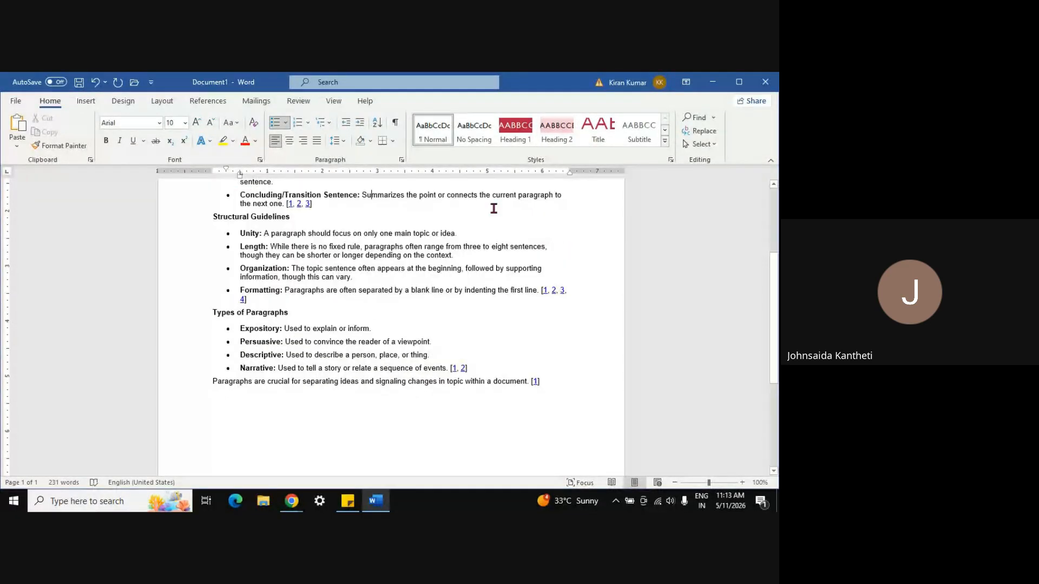
{"action": "scroll", "coordinate": [494, 208], "scroll_direction": "up", "scroll_amount": 5}
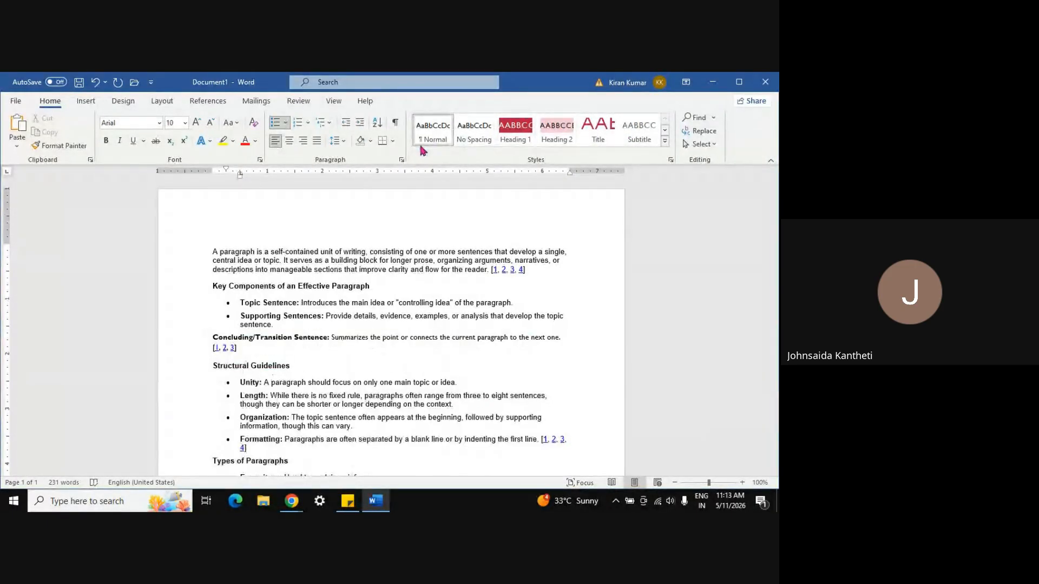
{"action": "left_click", "coordinate": [509, 140]}
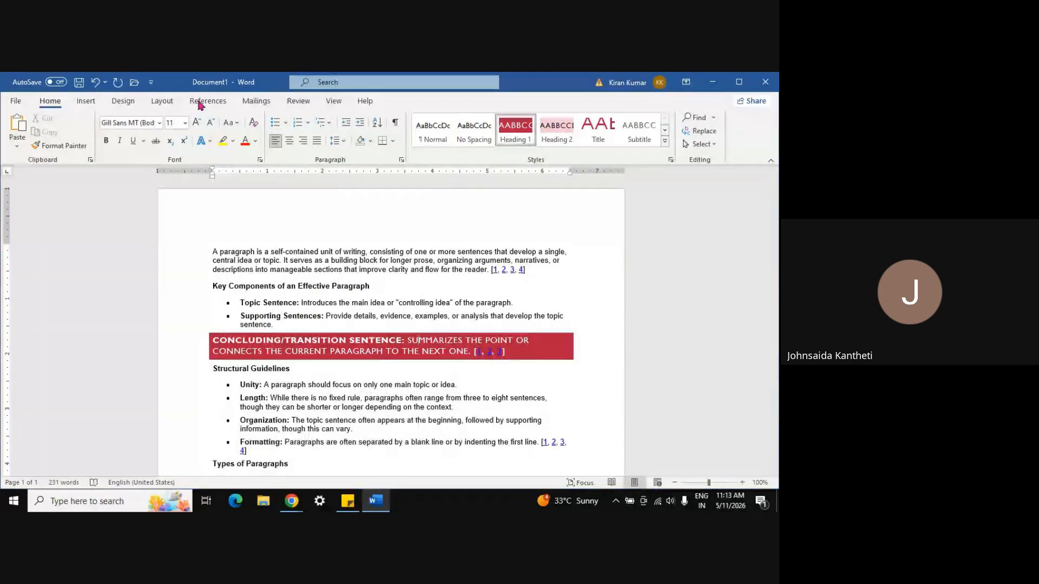
Change the document's theme colors to the Red color set.
{"action": "left_click", "coordinate": [122, 103]}
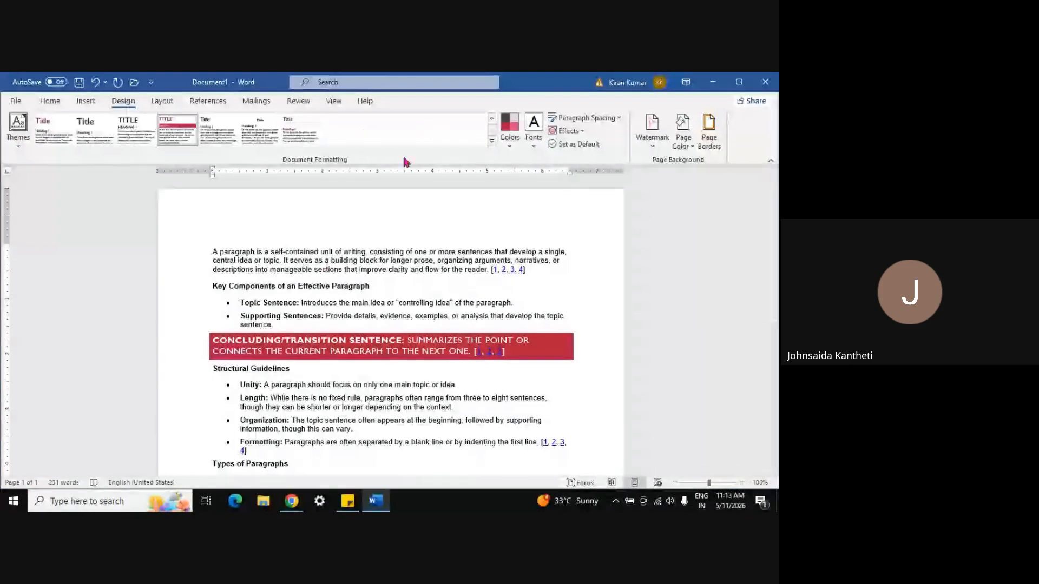
{"action": "left_click", "coordinate": [510, 146]}
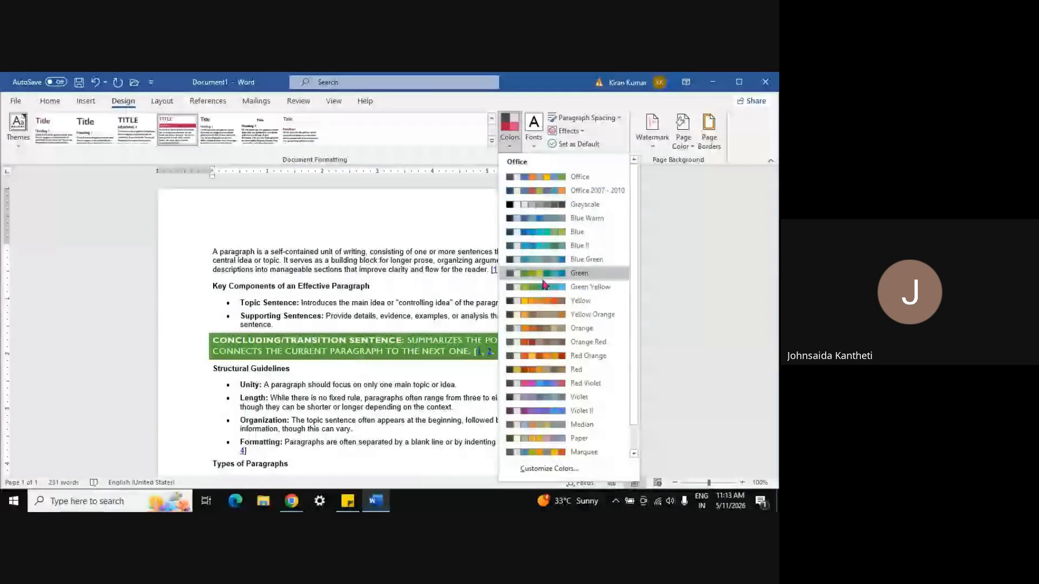
{"action": "left_click", "coordinate": [541, 370]}
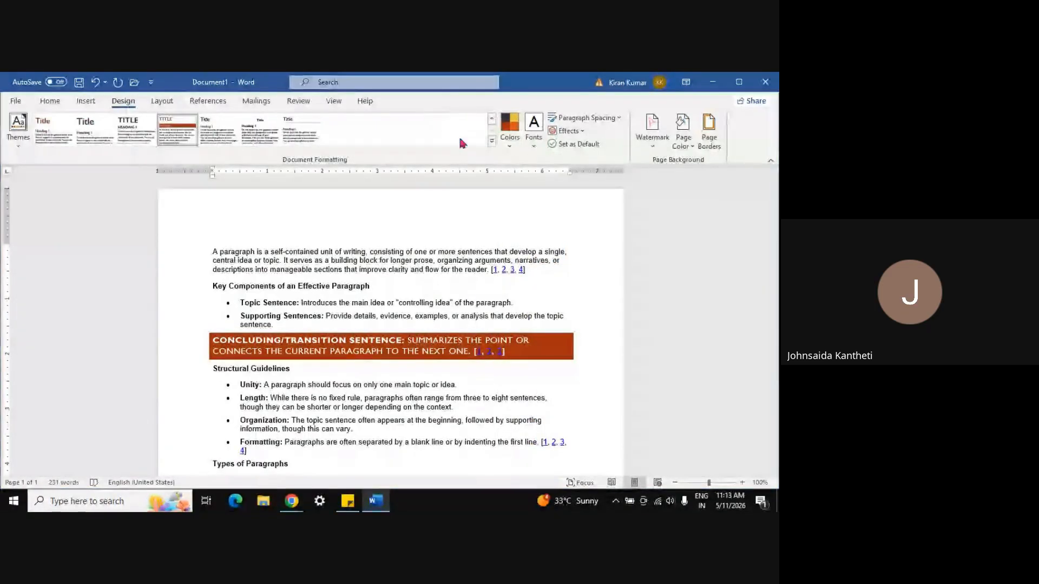
Select the entire document and browse the available theme font sets from Office through TrebuchetMs.
{"action": "left_click", "coordinate": [333, 240]}
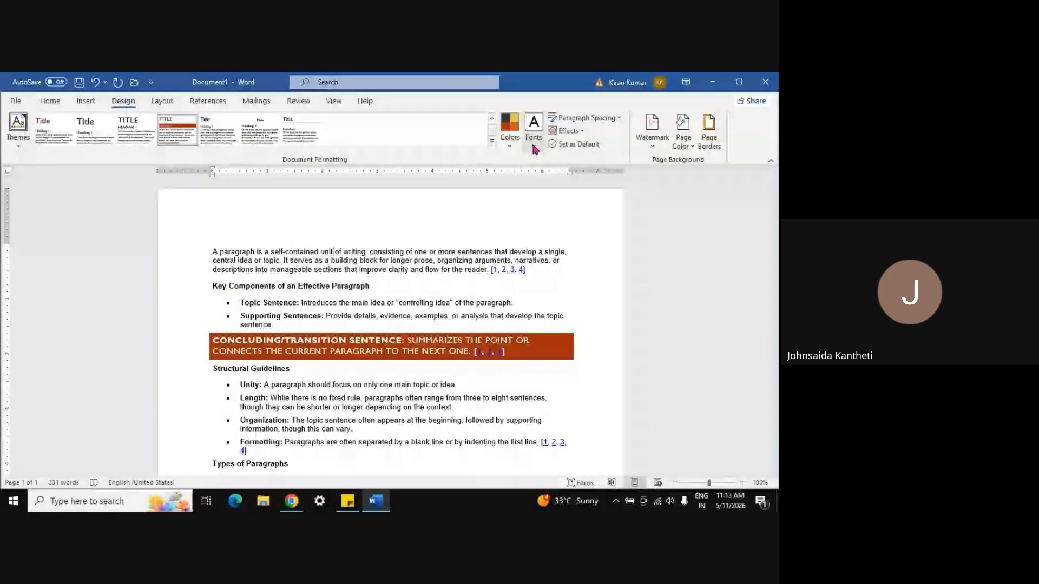
{"action": "left_click", "coordinate": [46, 103]}
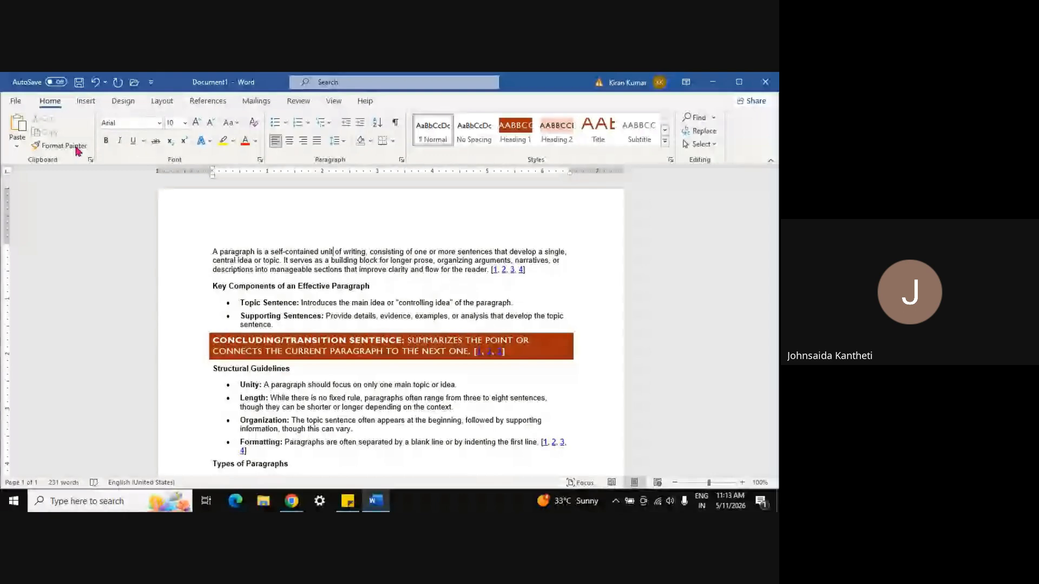
{"action": "left_click", "coordinate": [125, 104]}
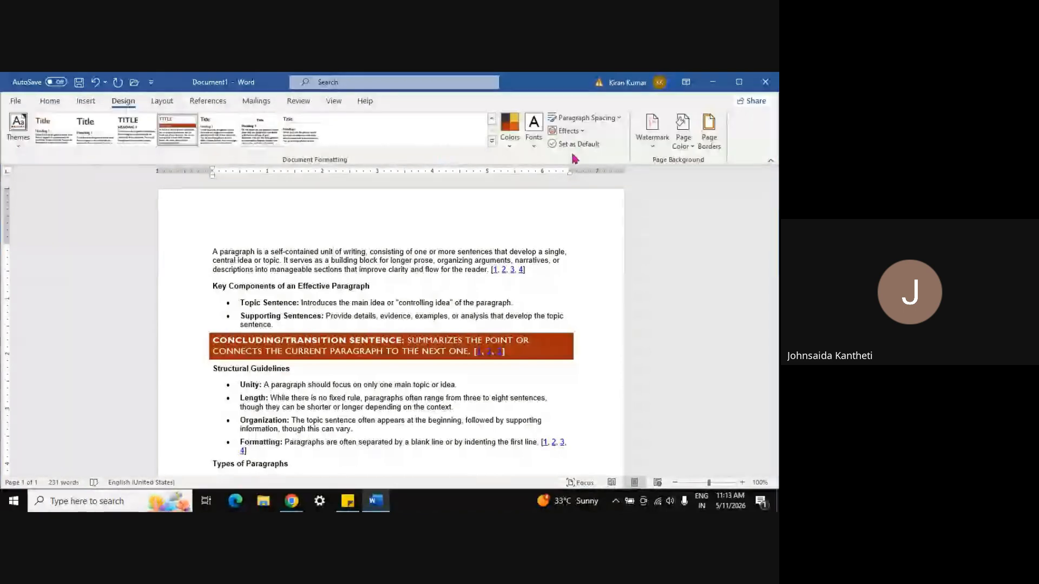
{"action": "left_click", "coordinate": [534, 142]}
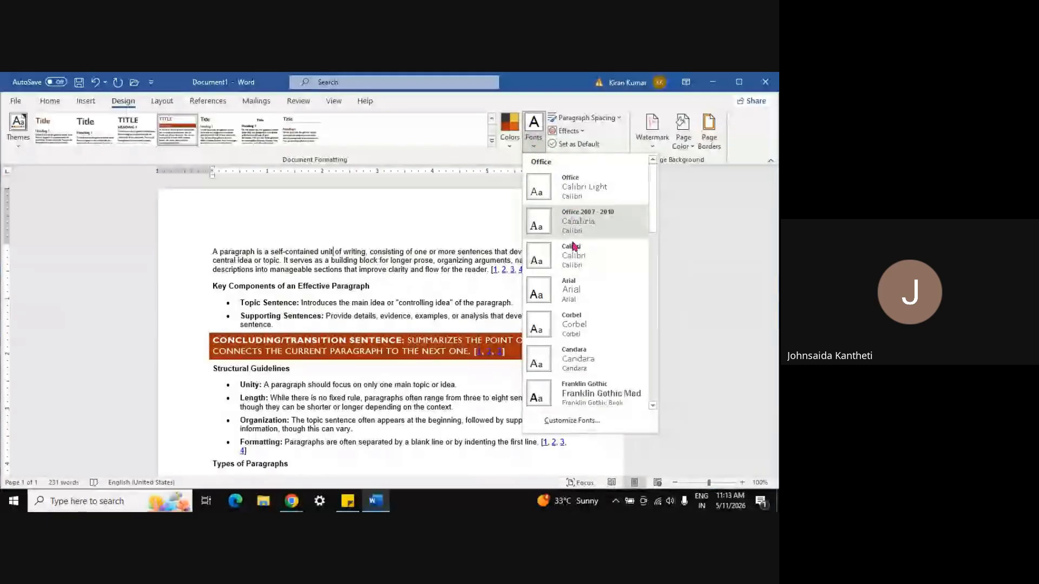
{"action": "left_click", "coordinate": [360, 251]}
{"action": "key", "text": "ctrl+a"}
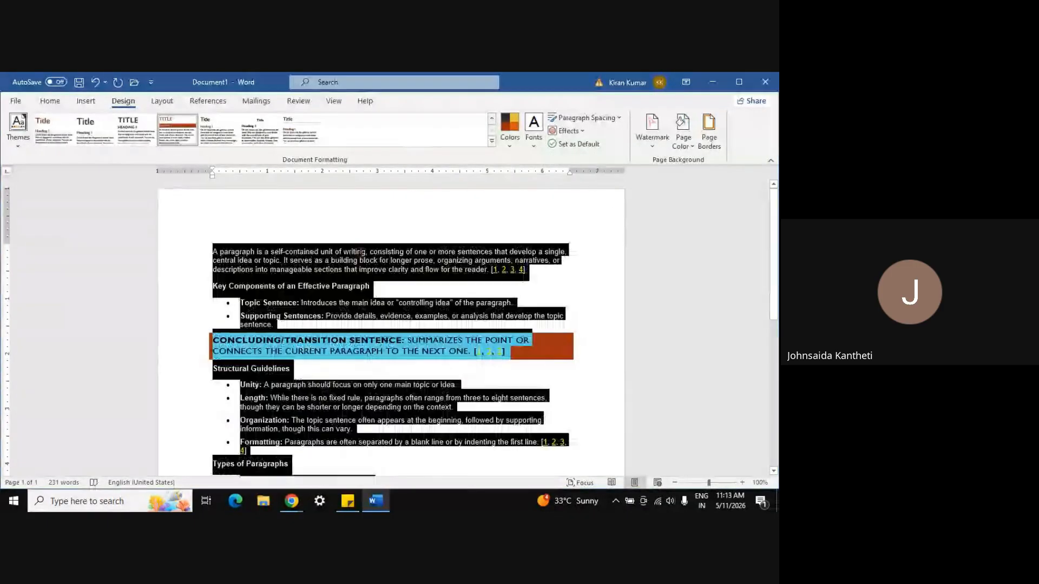
{"action": "left_click", "coordinate": [533, 146]}
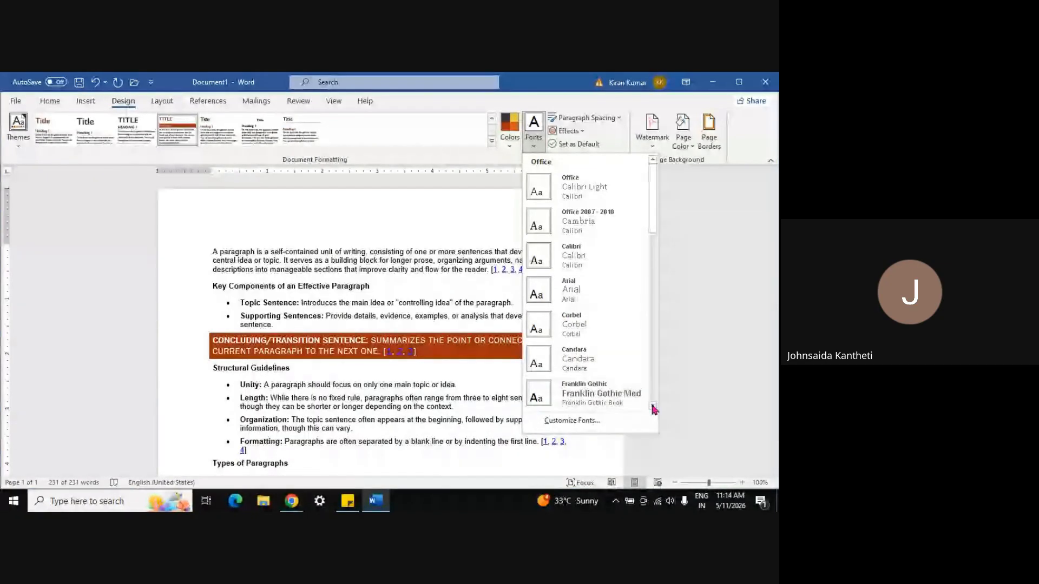
{"action": "scroll", "coordinate": [653, 409], "scroll_direction": "down", "scroll_amount": 10}
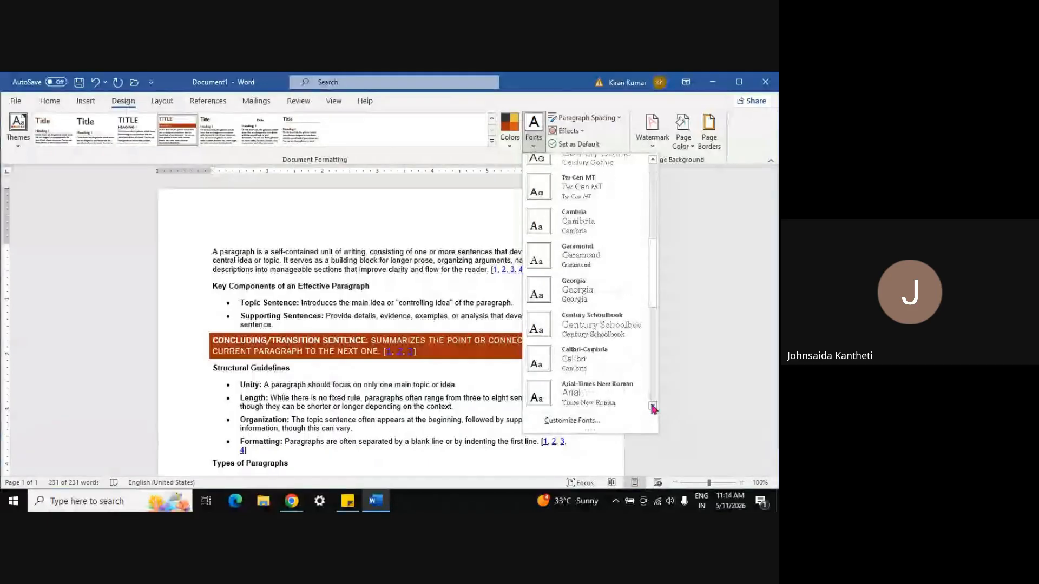
{"action": "scroll", "coordinate": [653, 409], "scroll_direction": "down", "scroll_amount": 2}
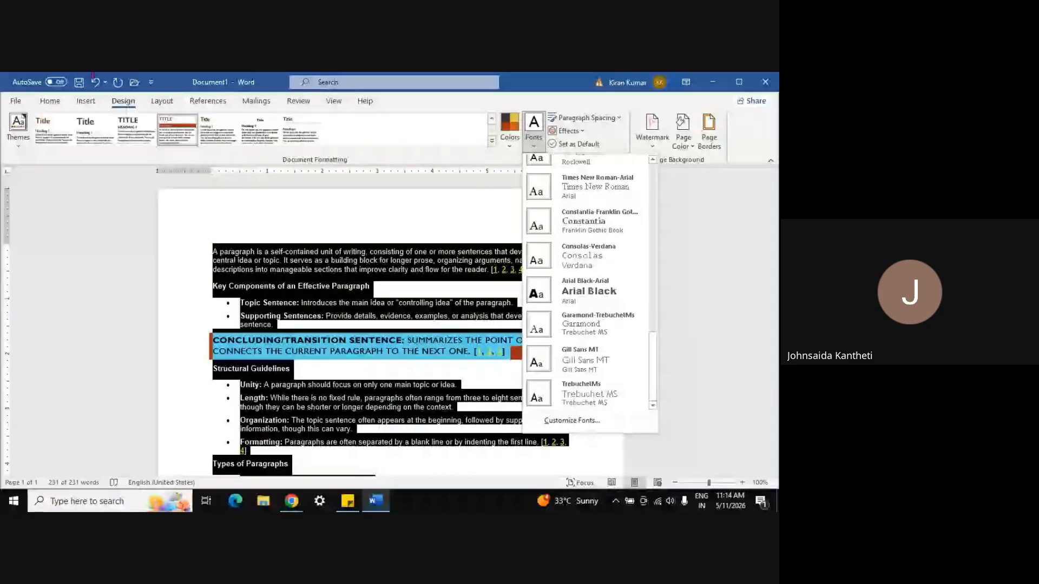
Preview the document-wide paragraph spacing presets on the selected text, including Open and Double.
{"action": "left_click", "coordinate": [57, 103]}
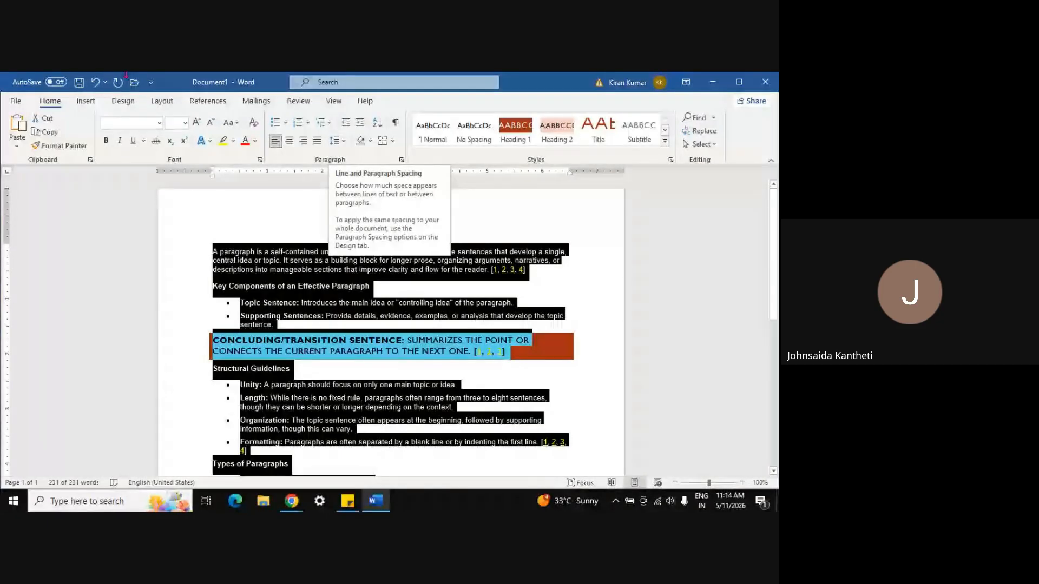
{"action": "left_click", "coordinate": [122, 101]}
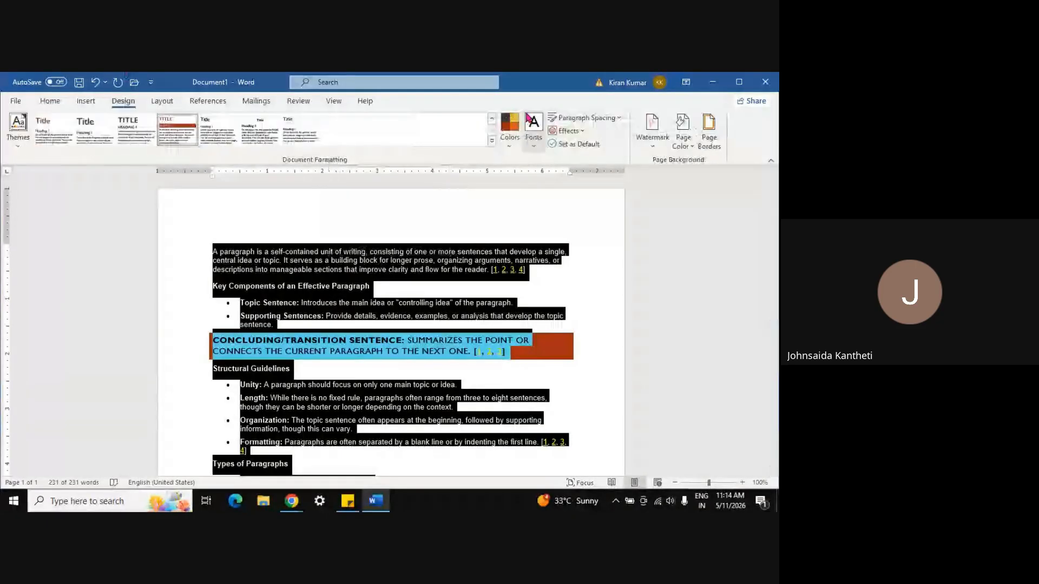
{"action": "left_click", "coordinate": [602, 122]}
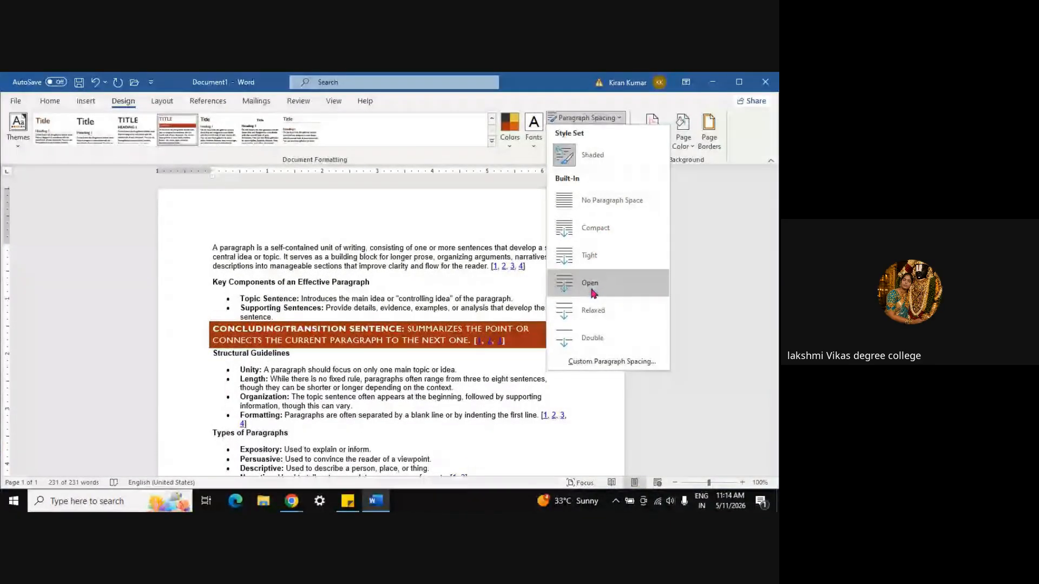
{"action": "left_click", "coordinate": [589, 338]}
Switch to the Google Meet window showing the class chat.
{"action": "key", "text": "alt+Tab"}
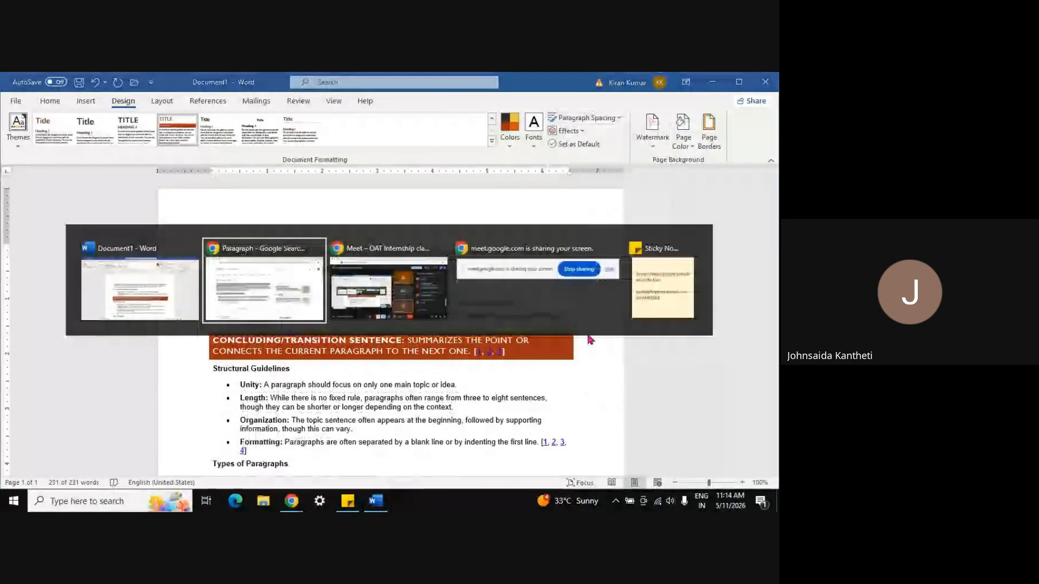
{"action": "key", "text": "alt+Tab"}
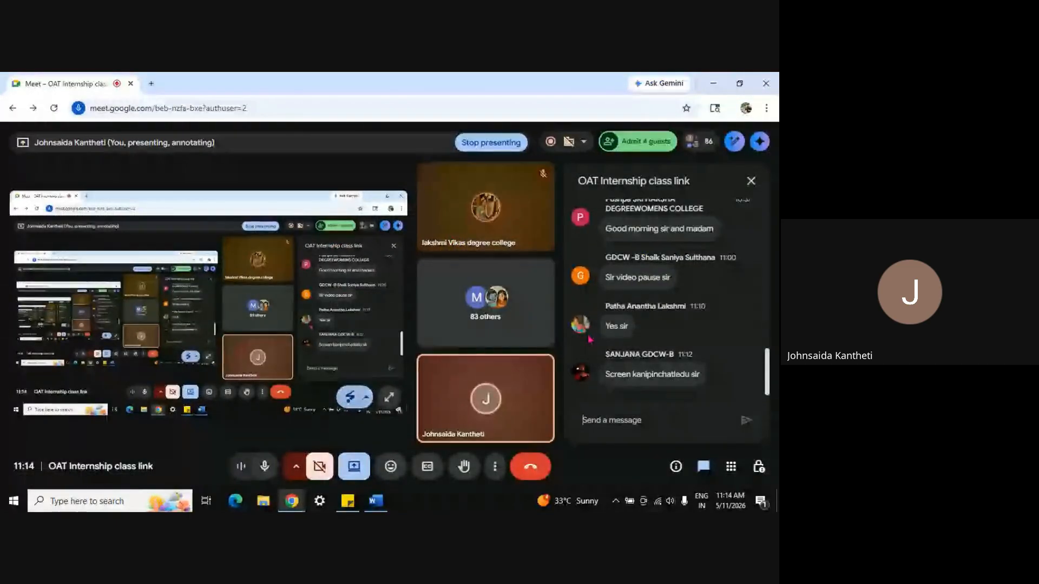
Switch back to the Word document and inspect the paragraph spacing presets and the custom paragraph spacing defaults without changing them.
{"action": "key", "text": "alt+Tab"}
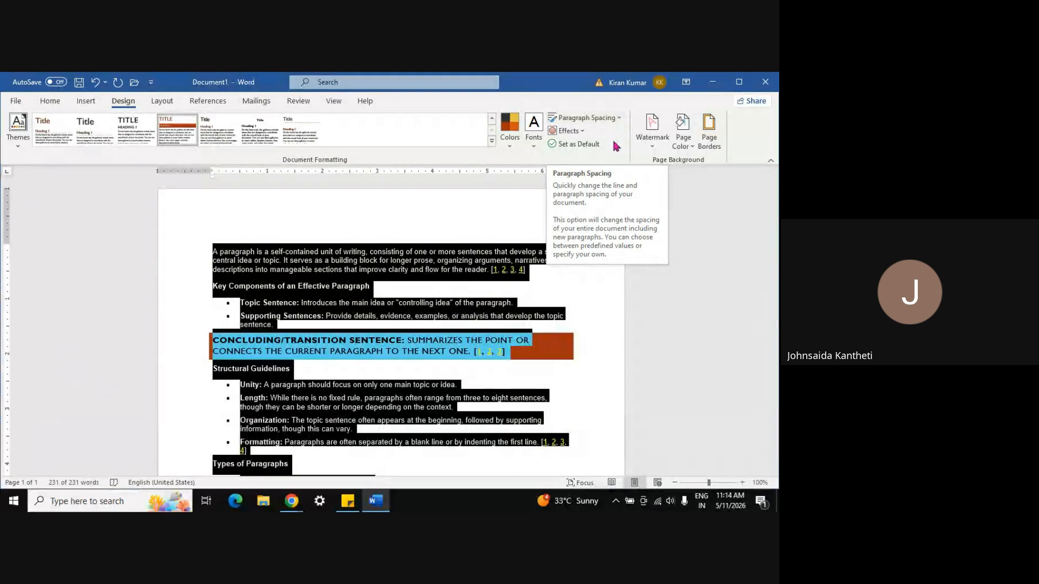
{"action": "left_click", "coordinate": [619, 119]}
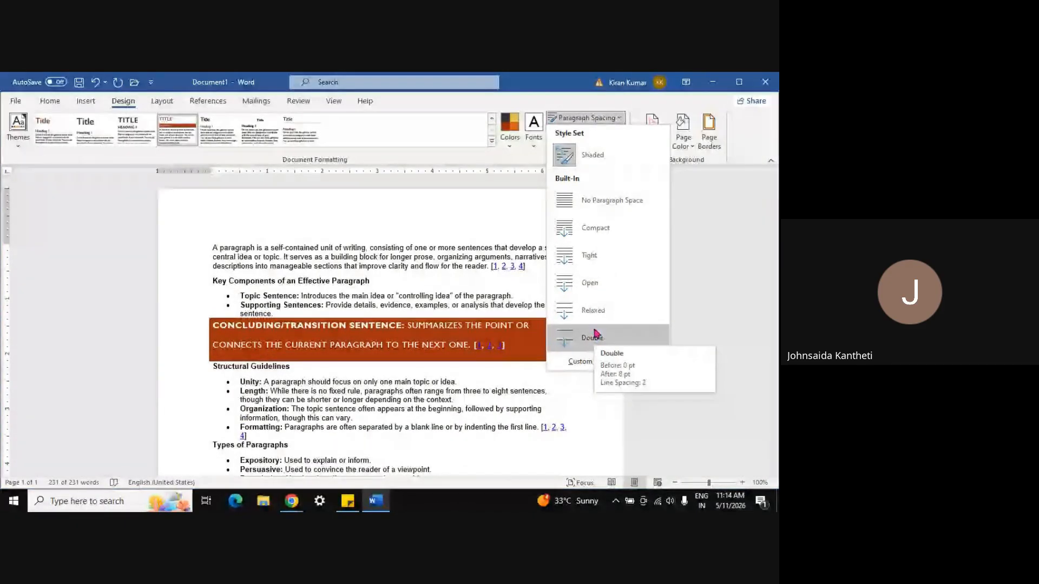
{"action": "left_click", "coordinate": [599, 361]}
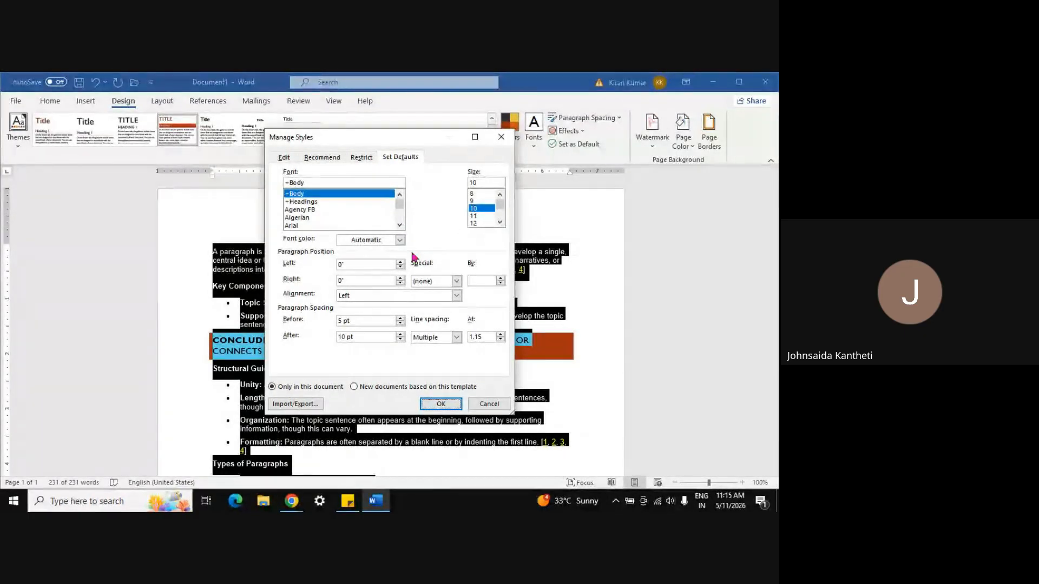
{"action": "left_click", "coordinate": [503, 140]}
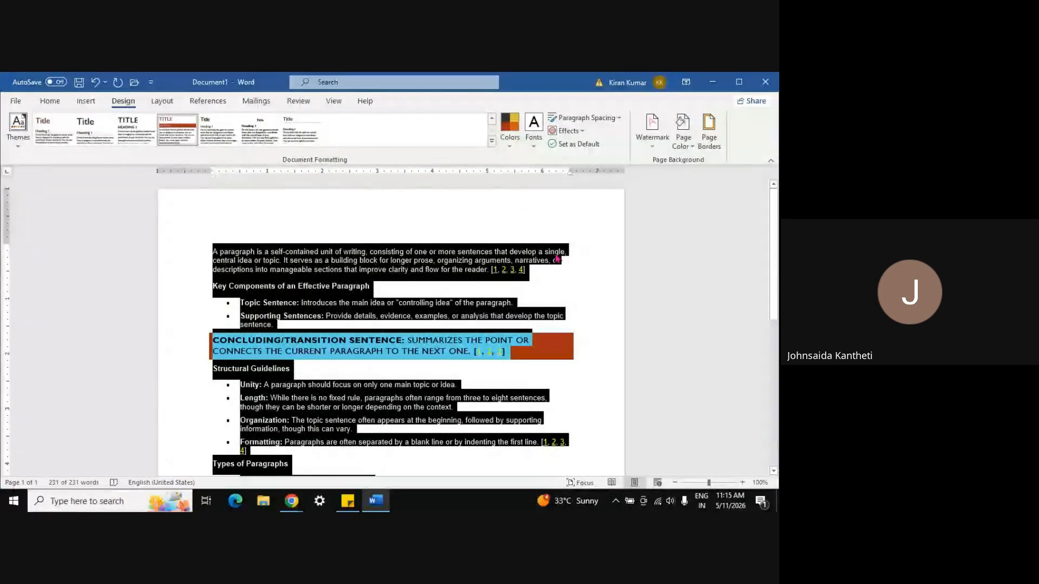
Examine the available theme effects for the fully selected document without applying one.
{"action": "left_click", "coordinate": [583, 133]}
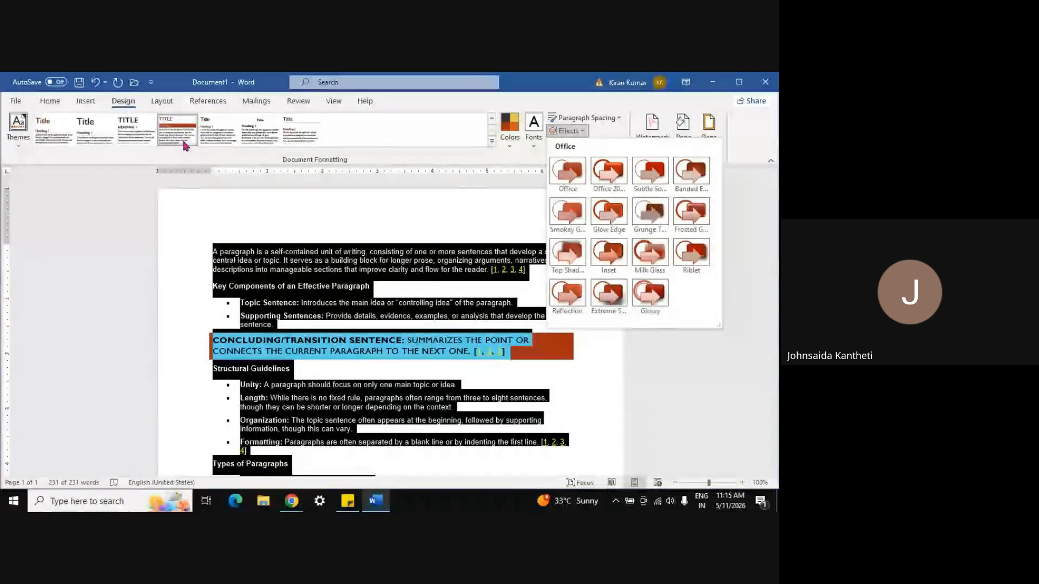
{"action": "left_click", "coordinate": [86, 101]}
{"action": "left_click", "coordinate": [86, 101]}
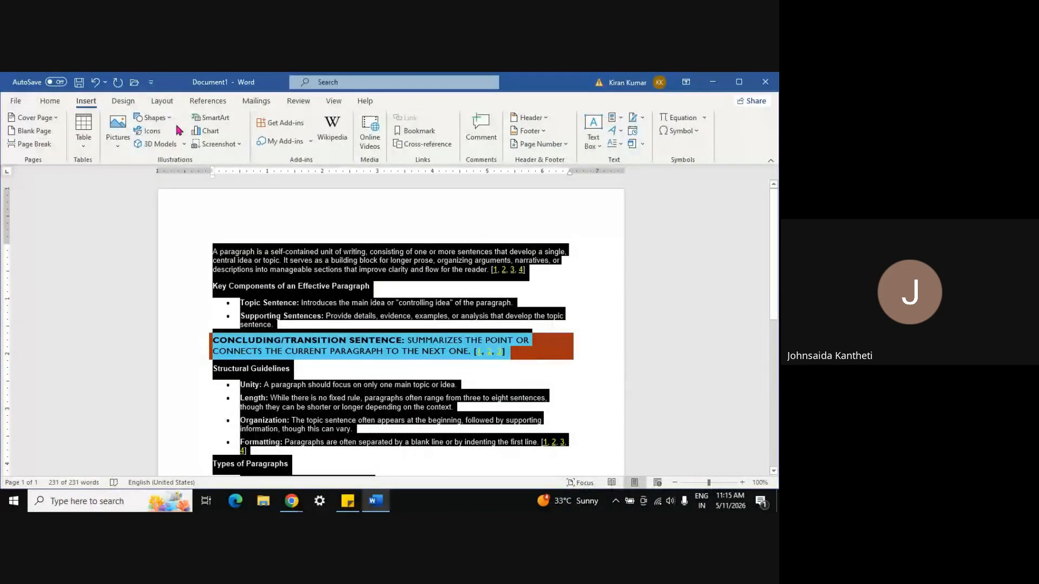
{"action": "left_click", "coordinate": [119, 103]}
{"action": "left_click", "coordinate": [579, 134]}
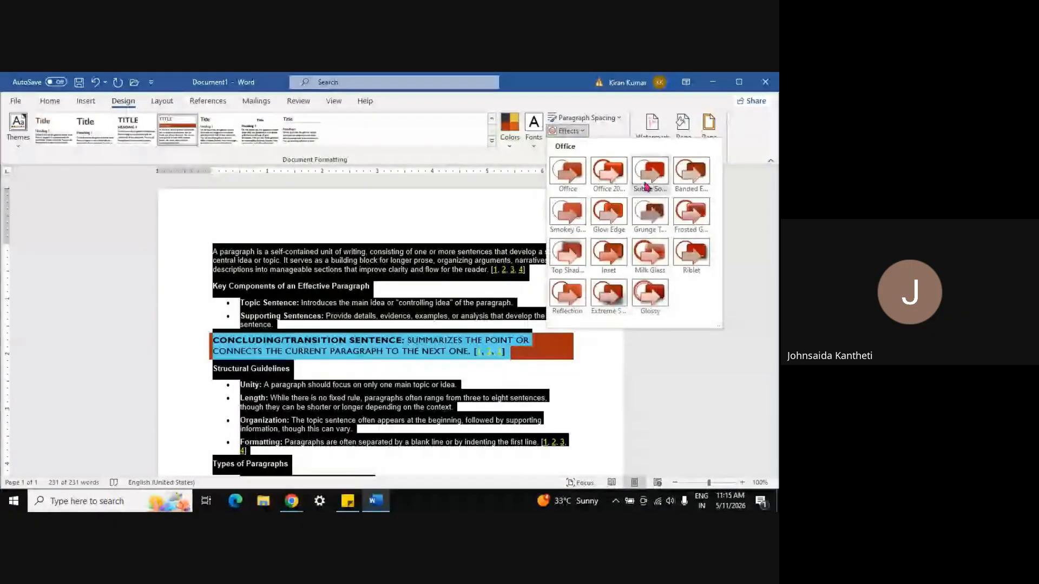
{"action": "key", "text": "ctrl+a"}
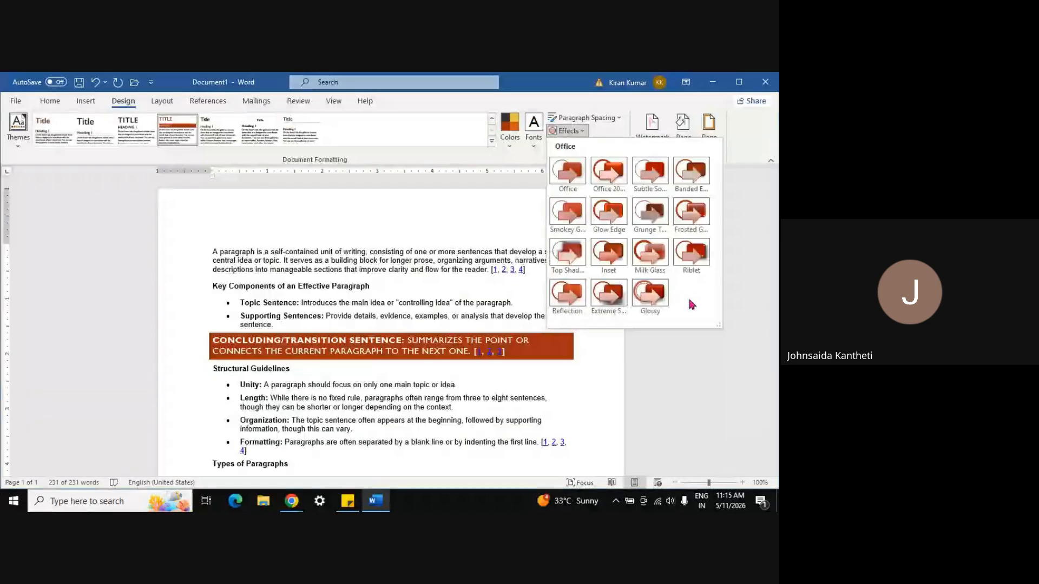
{"action": "left_click", "coordinate": [640, 429]}
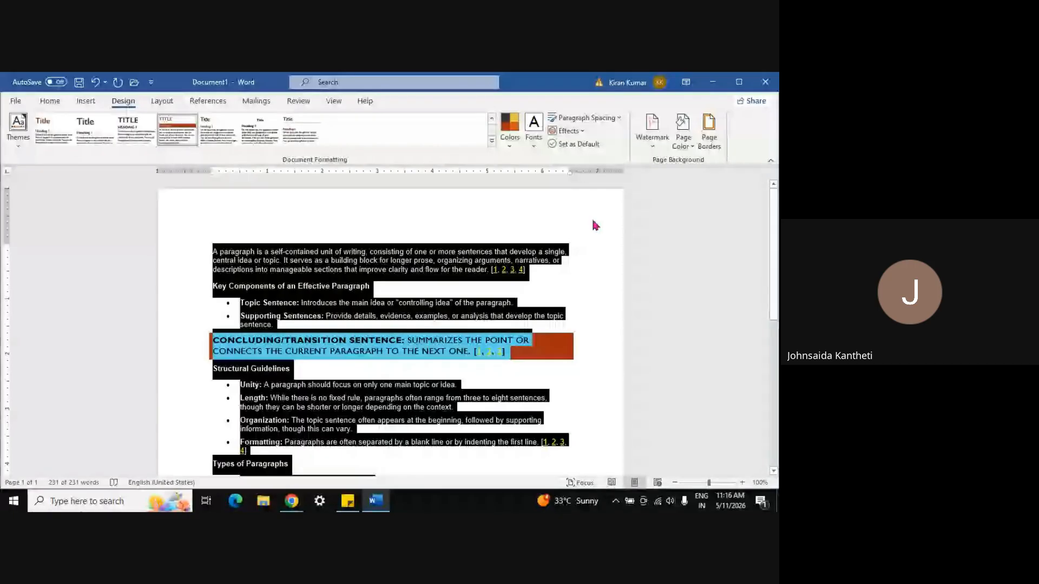
Switch to the Google Meet window and try to mute the participant whose microphone is on.
{"action": "mouse_move", "coordinate": [301, 505]}
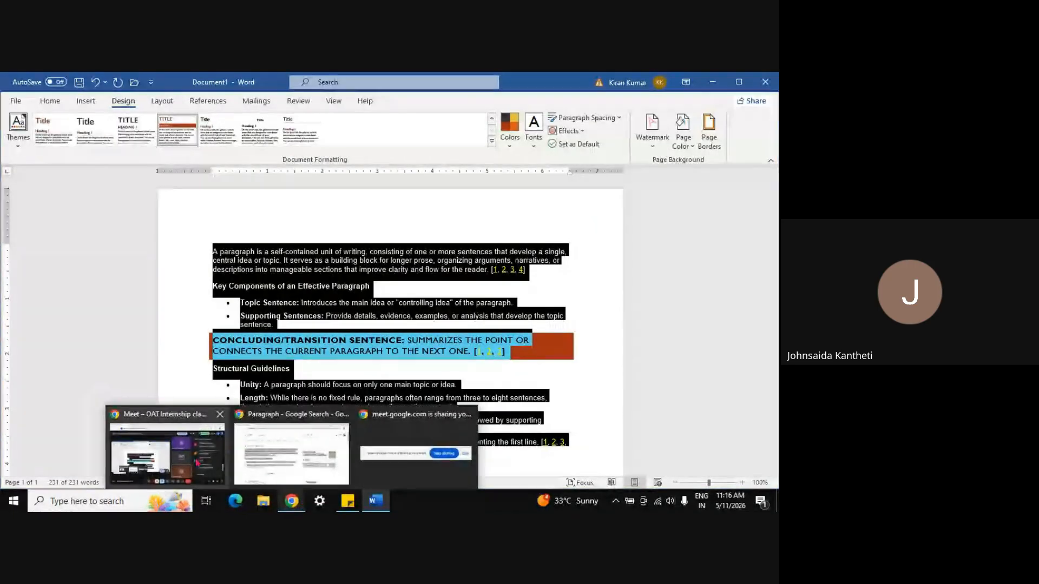
{"action": "left_click", "coordinate": [176, 470]}
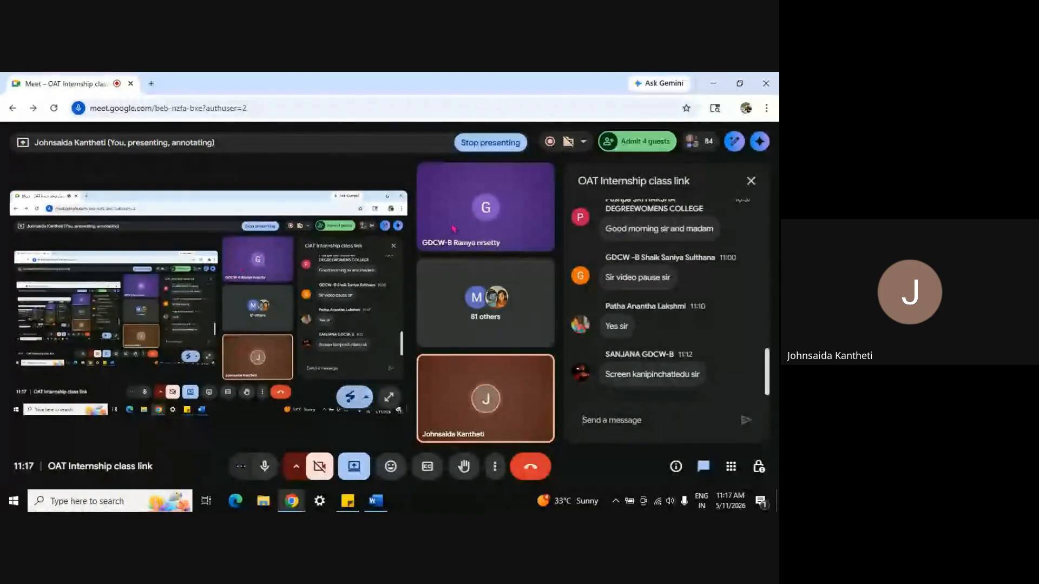
{"action": "mouse_move", "coordinate": [493, 220]}
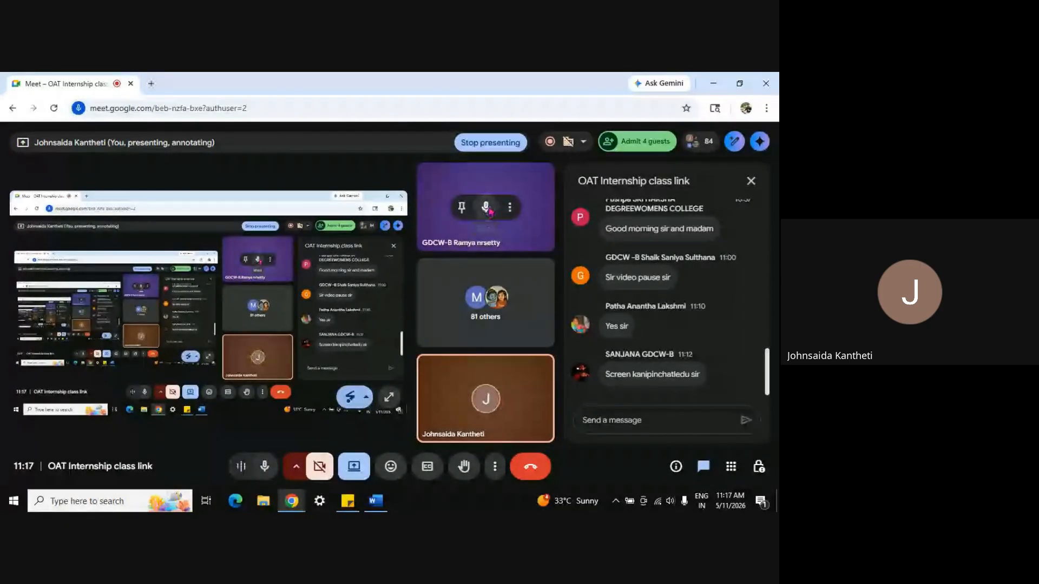
{"action": "left_click", "coordinate": [487, 208]}
{"action": "left_click", "coordinate": [470, 334]}
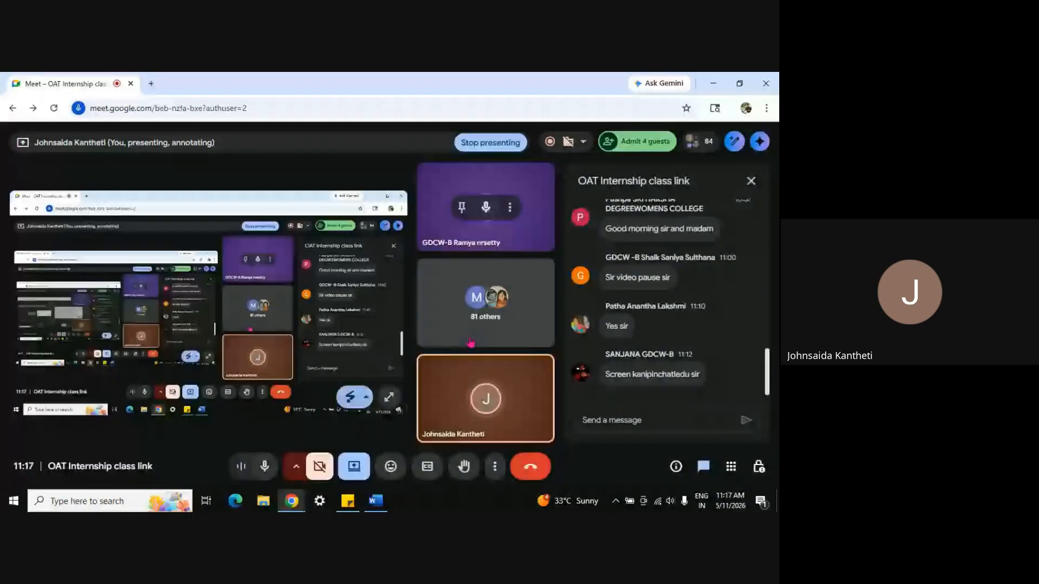
Return to the Word document, deselect the text, add the CONFIDENTIAL 1 watermark and check it across the page.
{"action": "key", "text": "alt+Tab"}
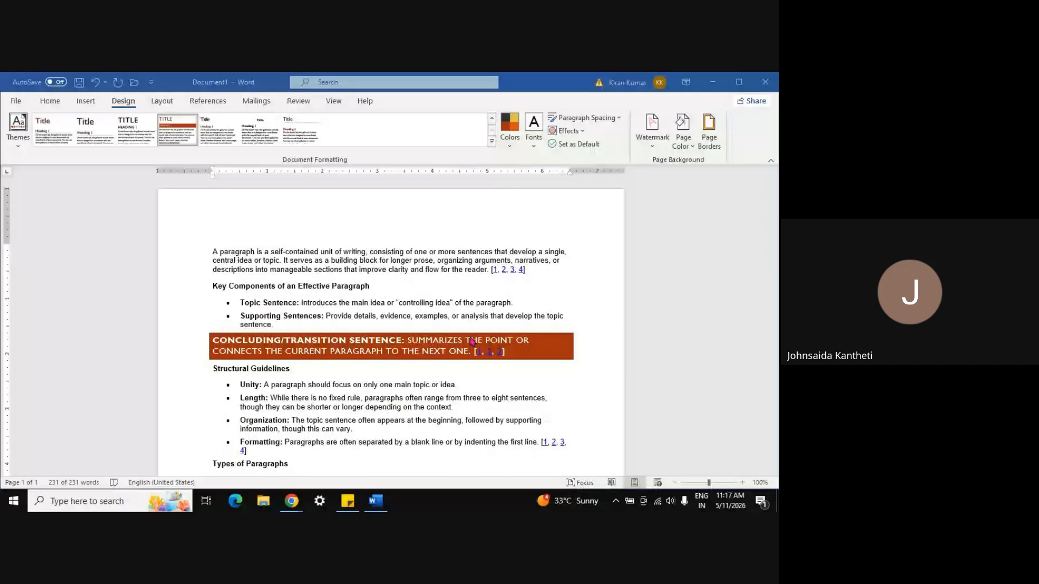
{"action": "left_click", "coordinate": [586, 283]}
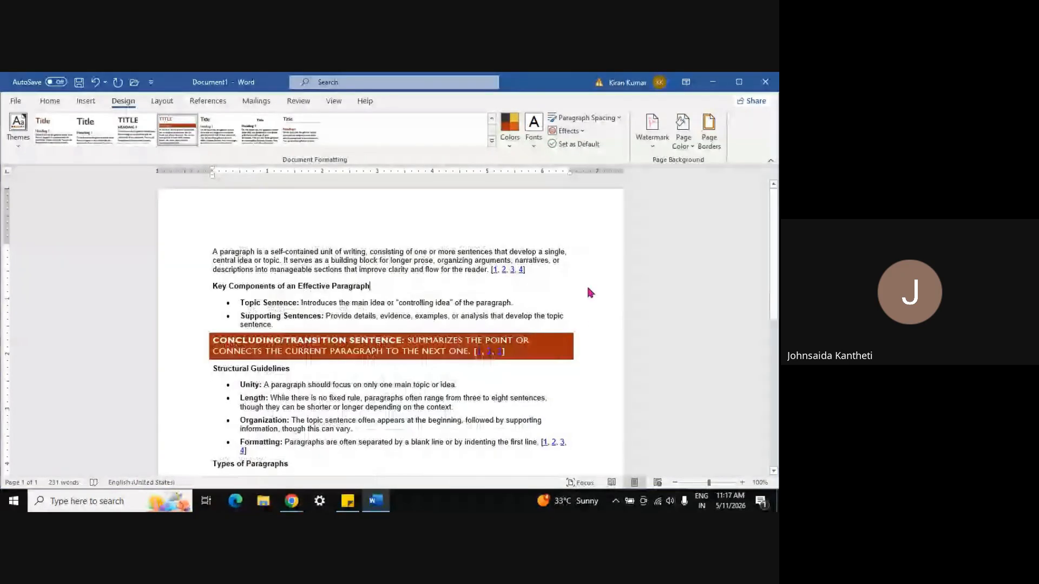
{"action": "left_click", "coordinate": [652, 146]}
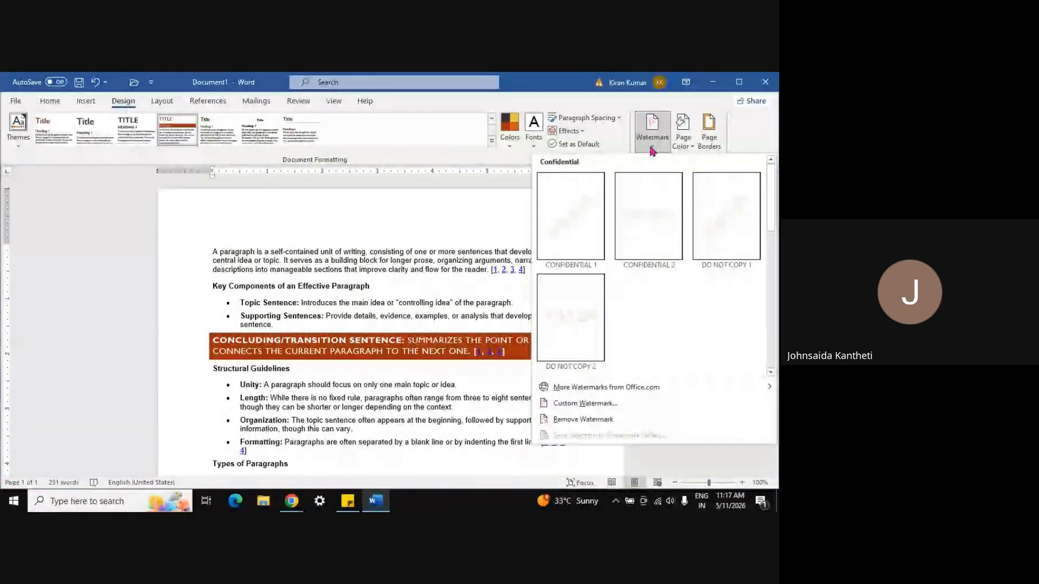
{"action": "left_click", "coordinate": [566, 222]}
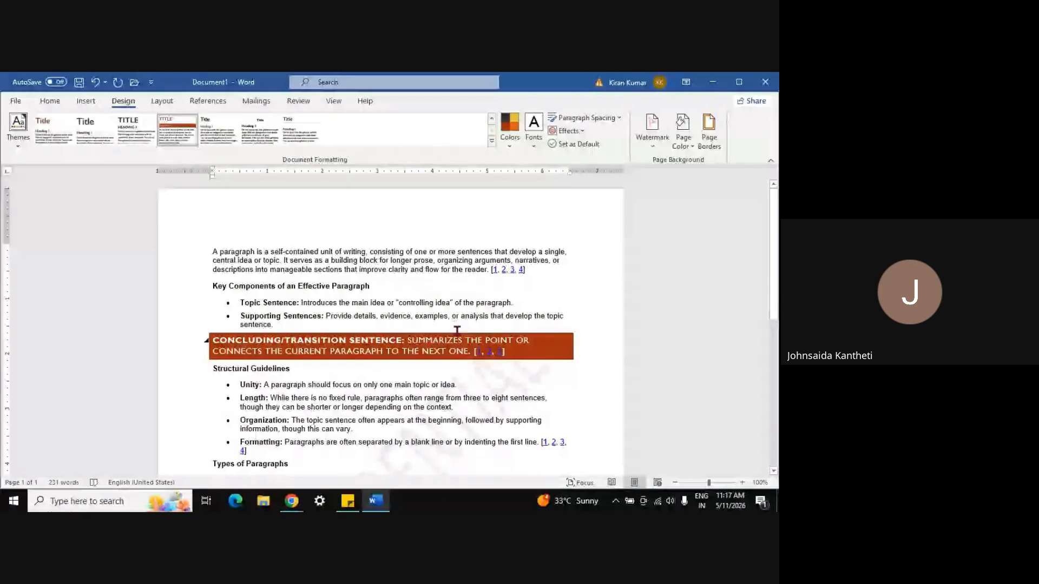
{"action": "scroll", "coordinate": [457, 331], "scroll_direction": "down", "scroll_amount": 5}
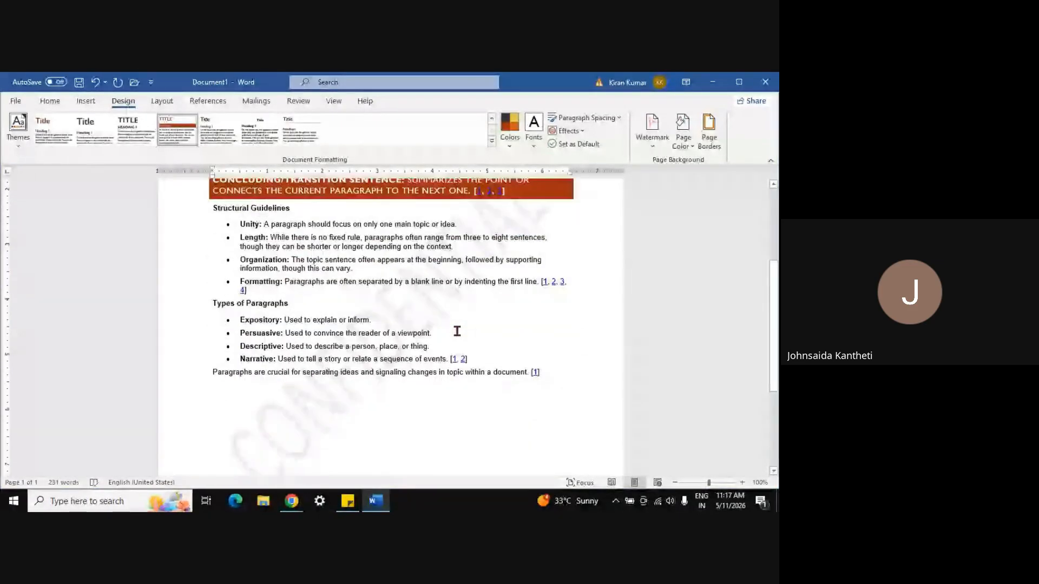
{"action": "scroll", "coordinate": [457, 331], "scroll_direction": "down", "scroll_amount": 1}
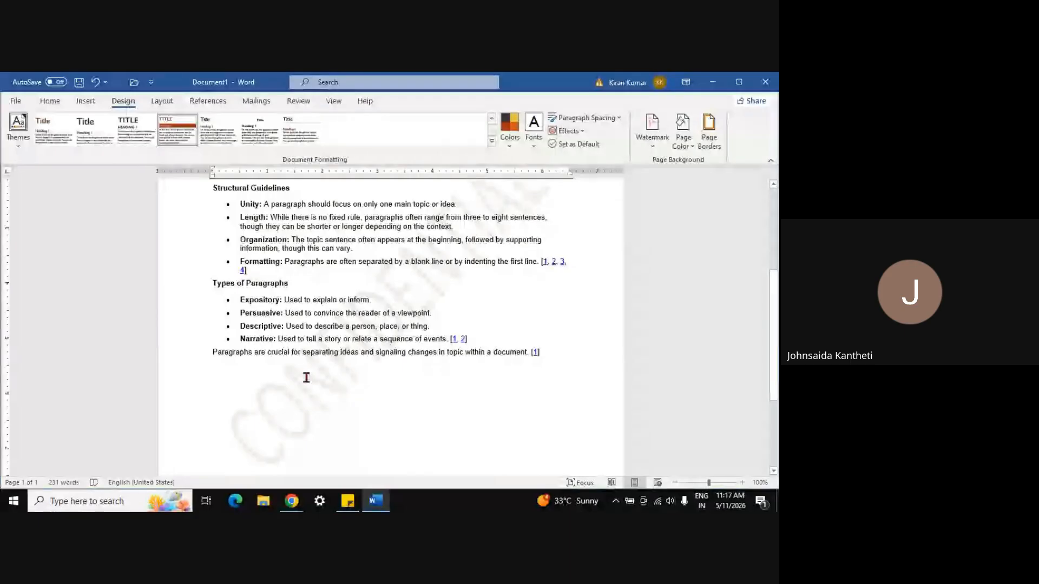
{"action": "scroll", "coordinate": [456, 258], "scroll_direction": "up", "scroll_amount": 8}
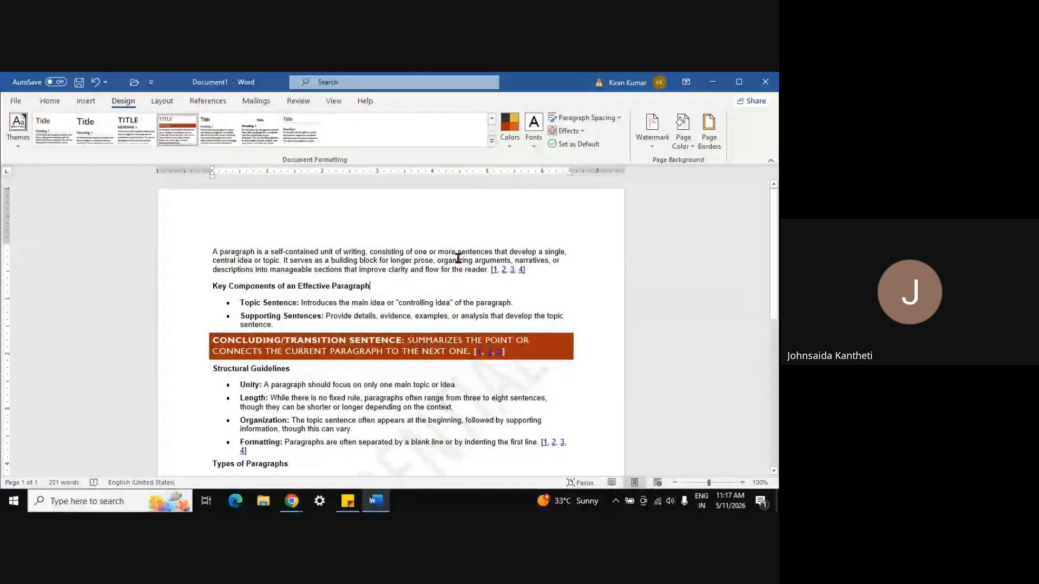
Browse the built-in watermarks, then start a custom text watermark with the text OAT Summer.
{"action": "left_click", "coordinate": [653, 136]}
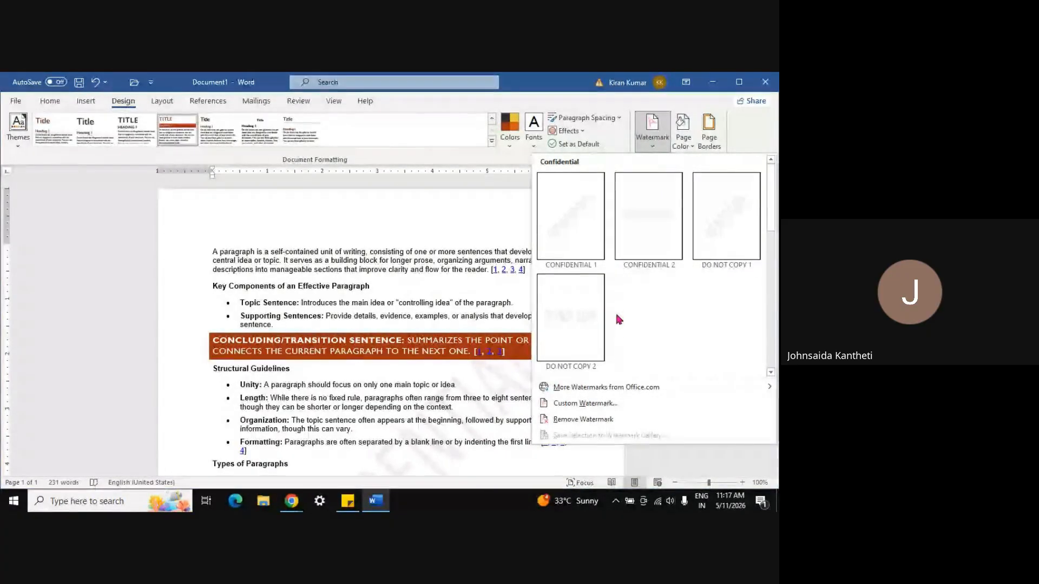
{"action": "scroll", "coordinate": [617, 317], "scroll_direction": "down", "scroll_amount": 5}
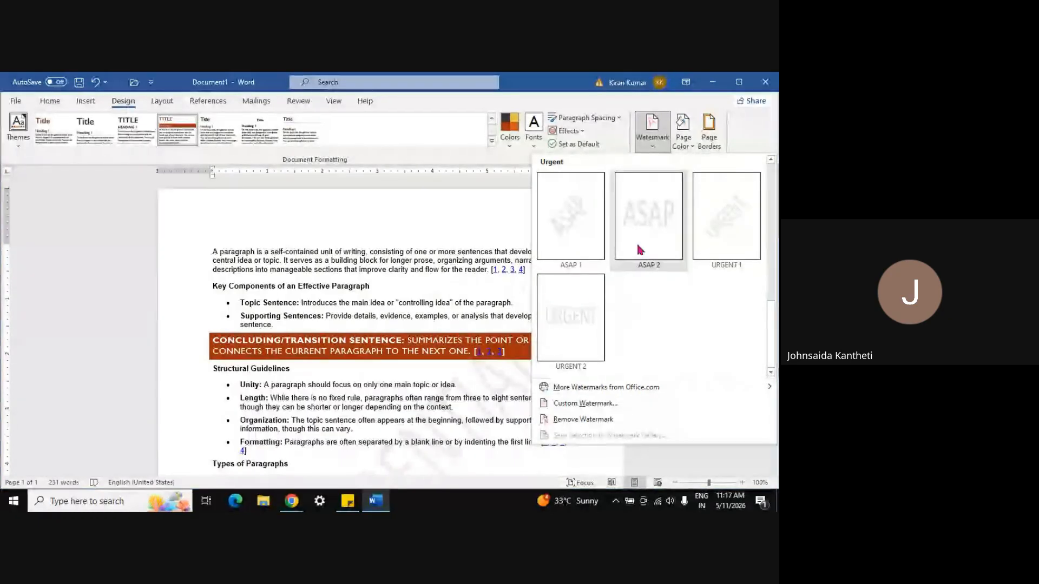
{"action": "scroll", "coordinate": [637, 246], "scroll_direction": "up", "scroll_amount": 5}
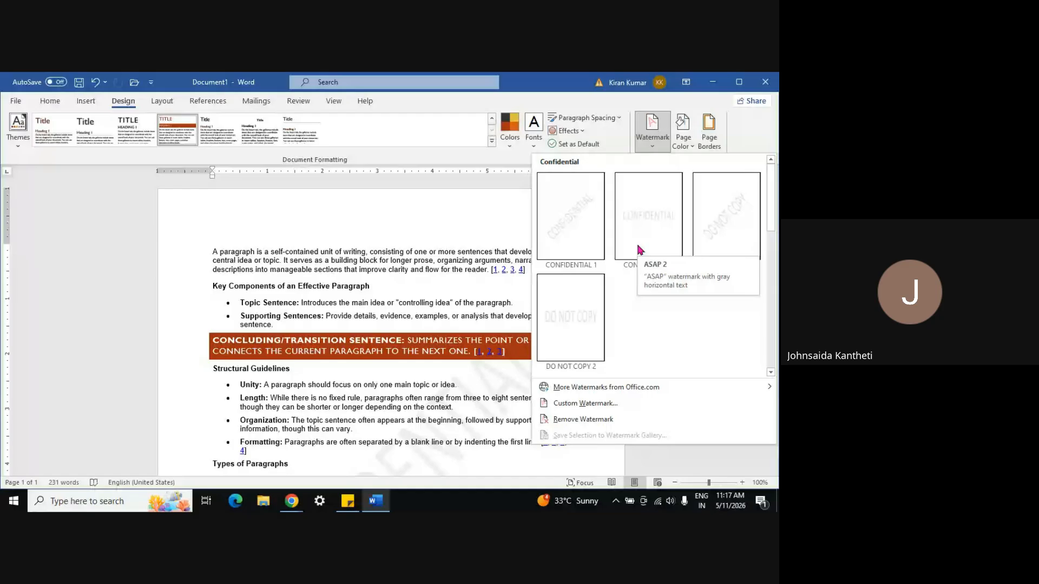
{"action": "scroll", "coordinate": [636, 241], "scroll_direction": "down", "scroll_amount": 5}
{"action": "mouse_move", "coordinate": [583, 386]}
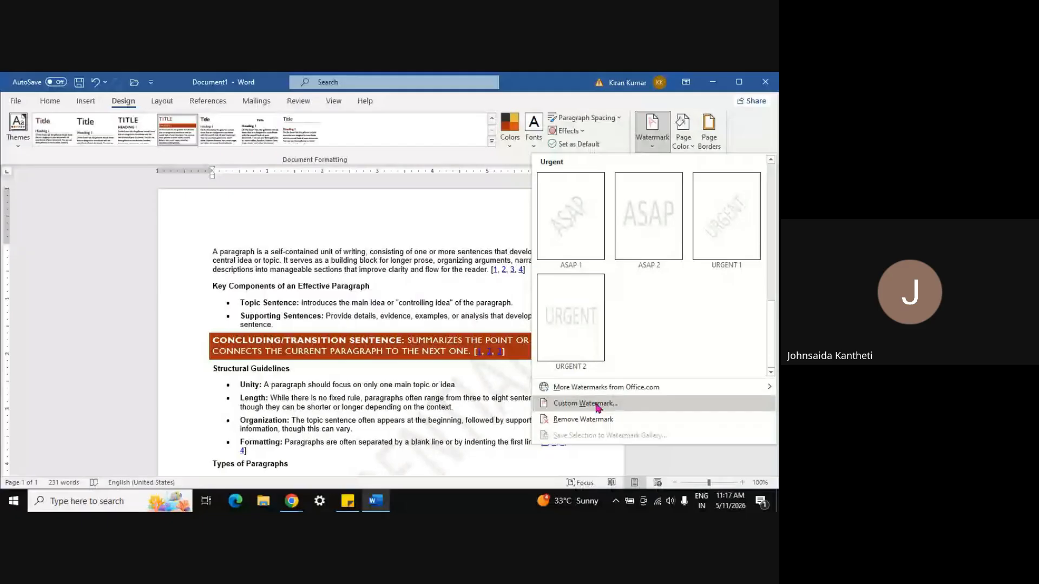
{"action": "left_click", "coordinate": [598, 407]}
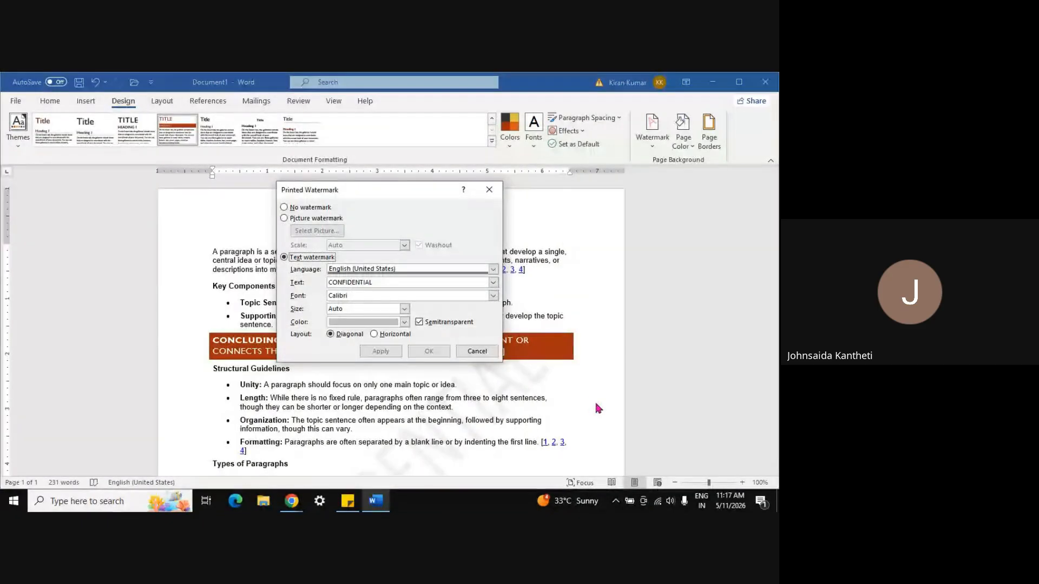
{"action": "double_click", "coordinate": [384, 281]}
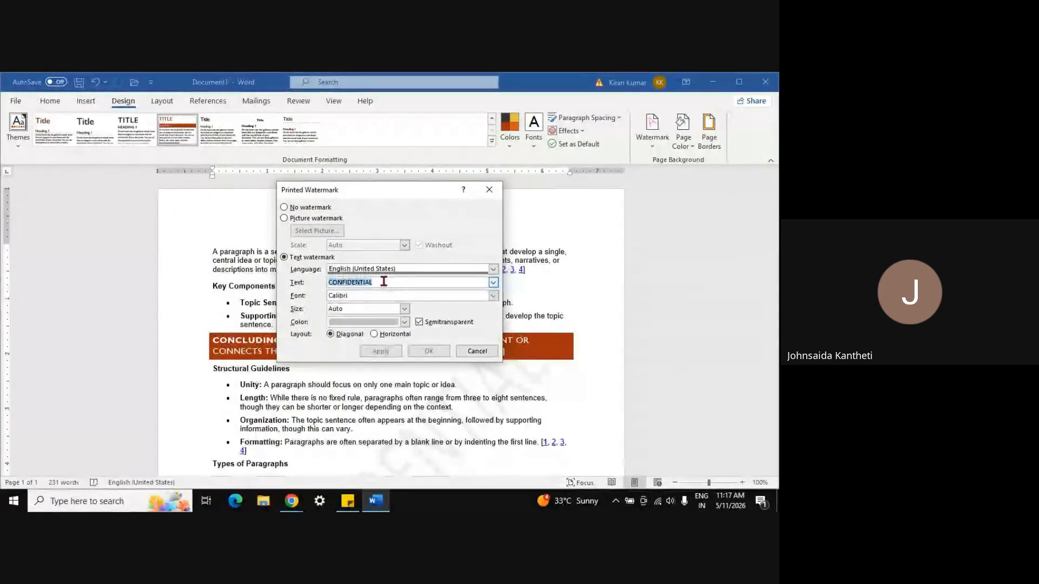
{"action": "type", "text": "A"}
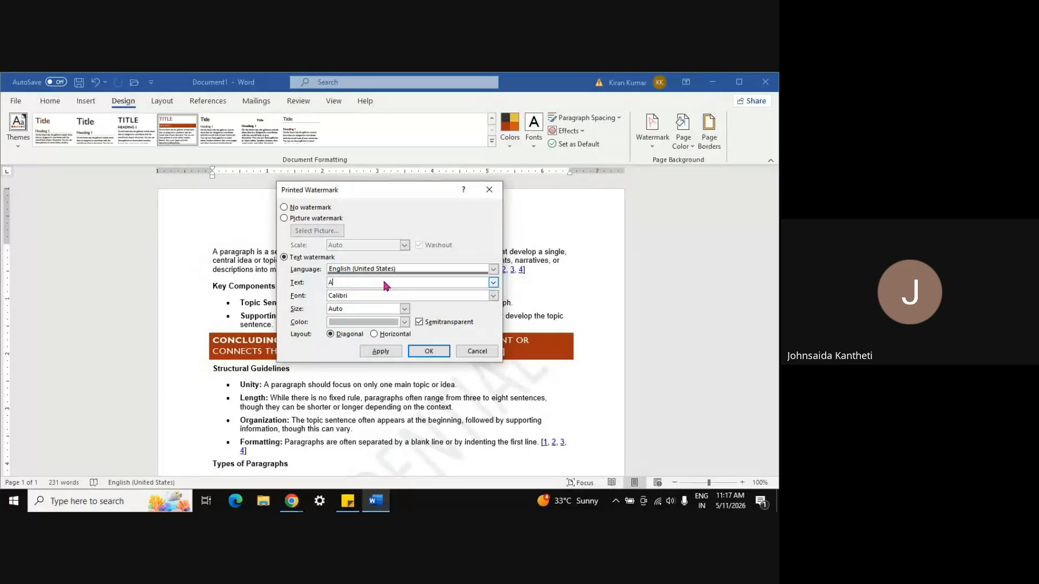
{"action": "key", "text": "BackSpace"}
{"action": "type", "text": "OAT Summer"}
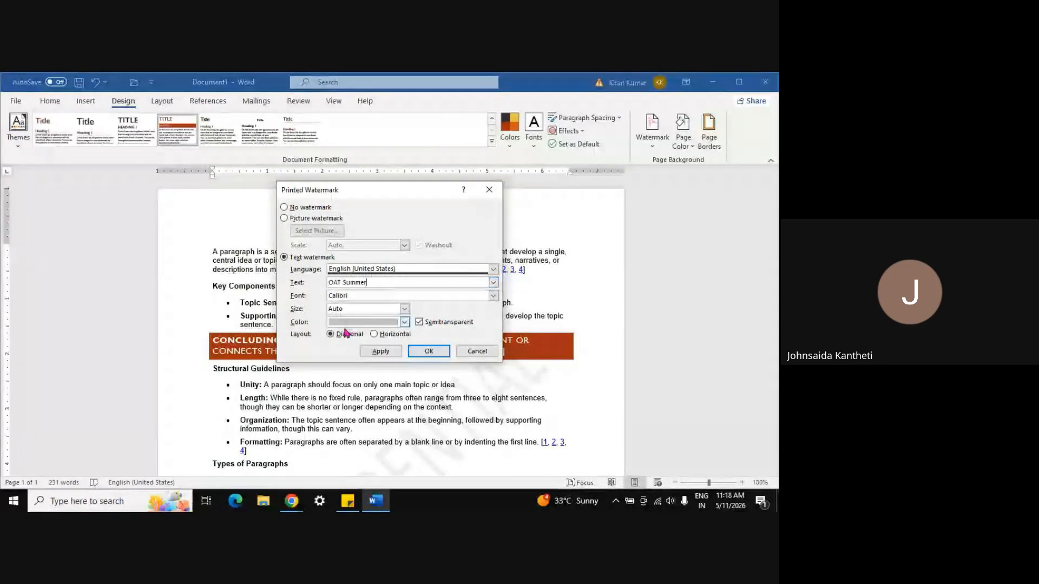
Give the custom watermark an orange theme color and size 44, keep the Calibri font, and apply it to the document.
{"action": "left_click", "coordinate": [405, 324]}
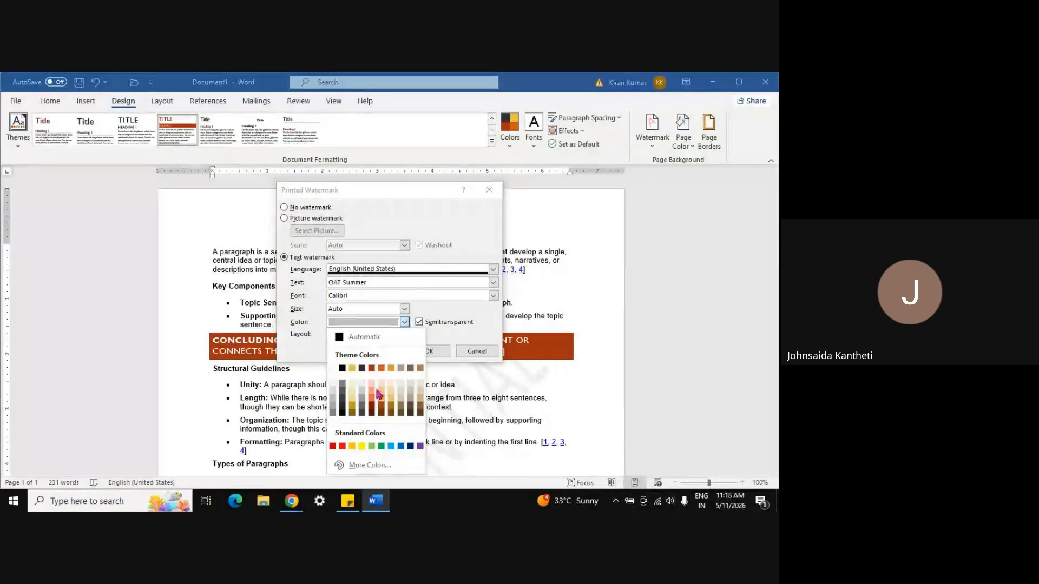
{"action": "left_click", "coordinate": [381, 369]}
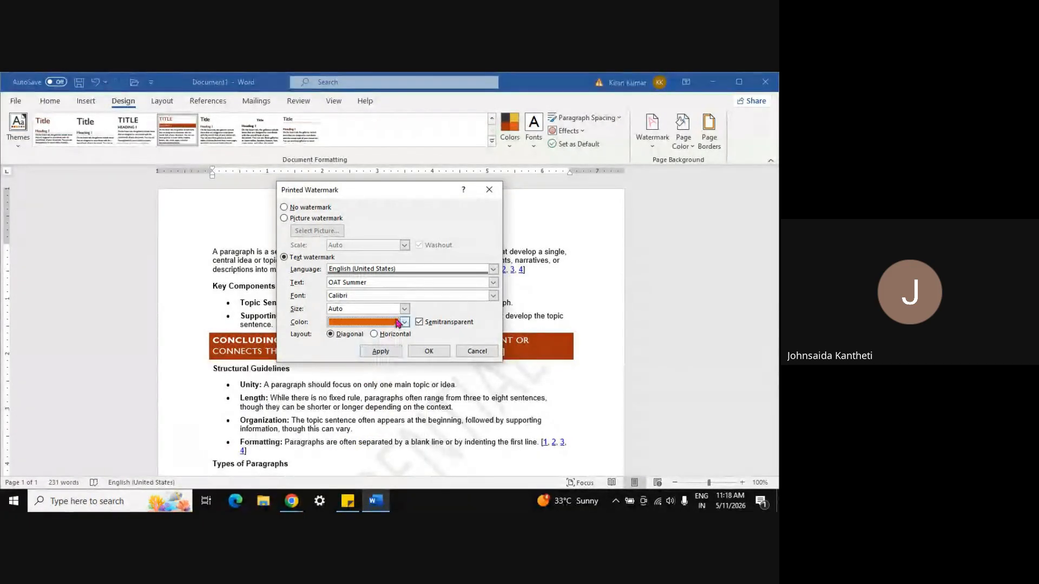
{"action": "left_click", "coordinate": [386, 298]}
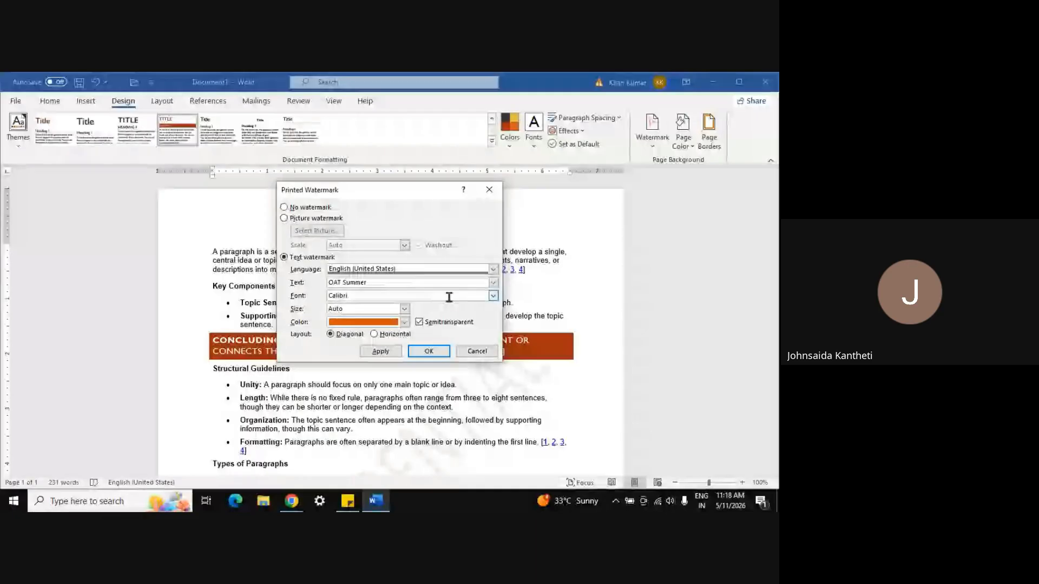
{"action": "left_click", "coordinate": [494, 300]}
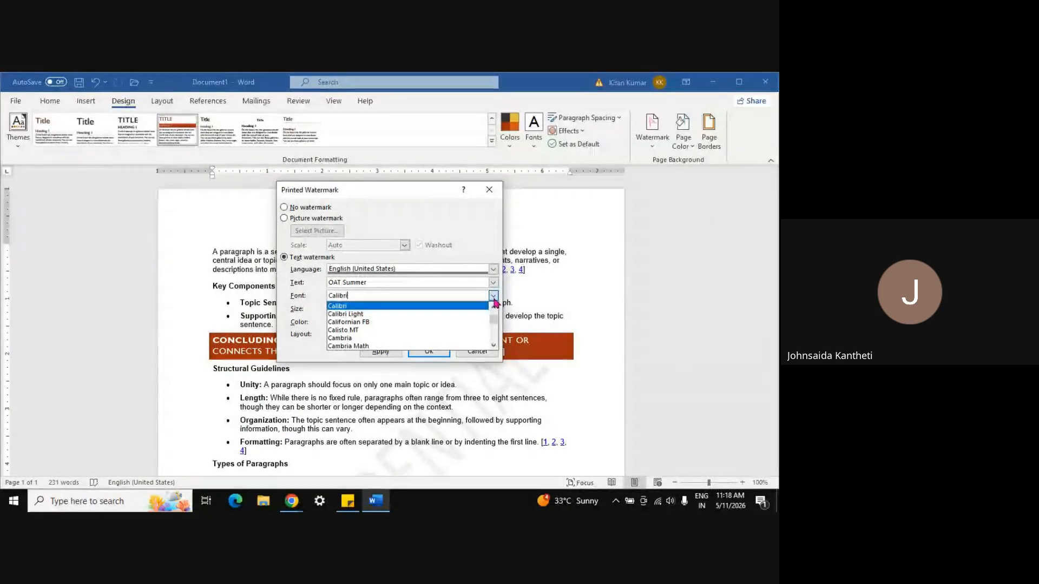
{"action": "left_click", "coordinate": [494, 299]}
{"action": "left_click", "coordinate": [405, 310]}
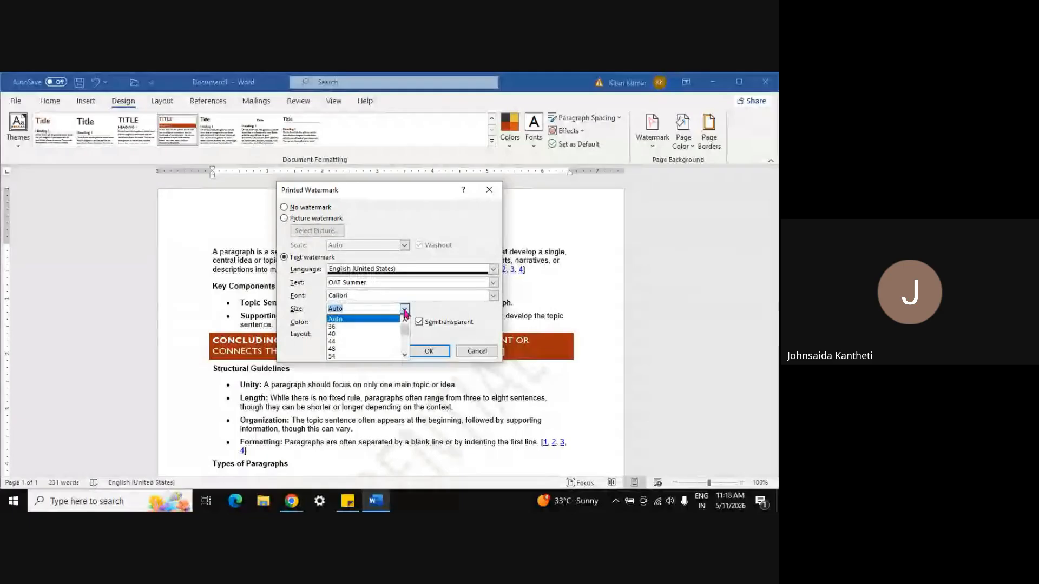
{"action": "left_click", "coordinate": [372, 341]}
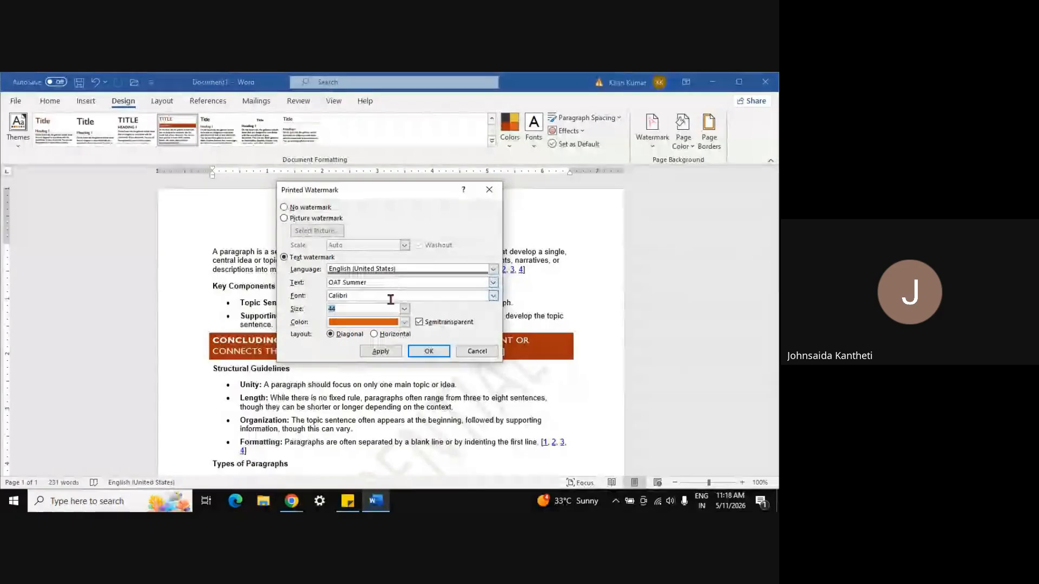
{"action": "left_click", "coordinate": [385, 352]}
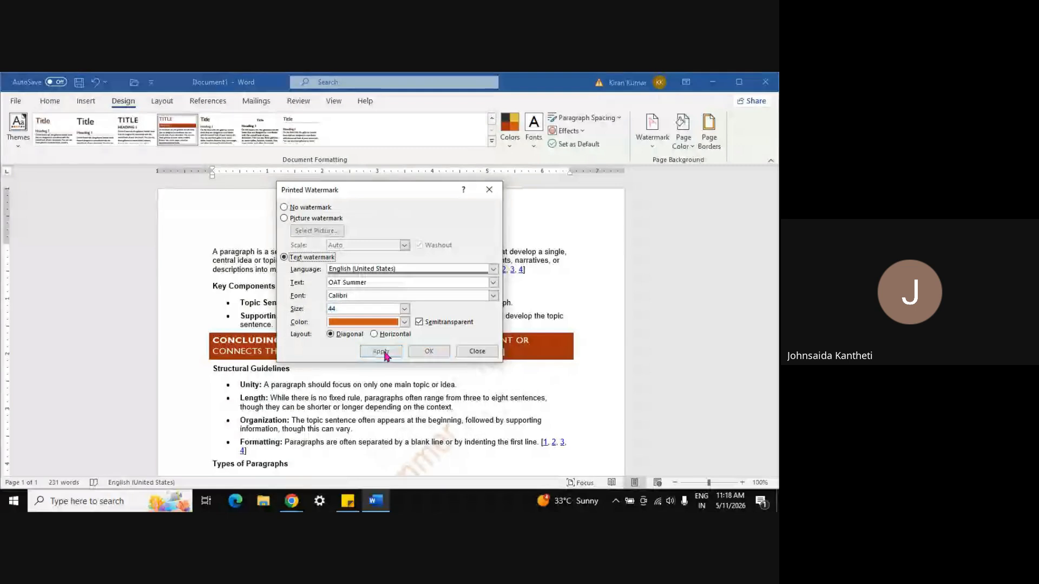
Check the applied watermark on the page, reopen the custom watermark settings and apply the OAT Summer text at size 80.
{"action": "left_click", "coordinate": [476, 352]}
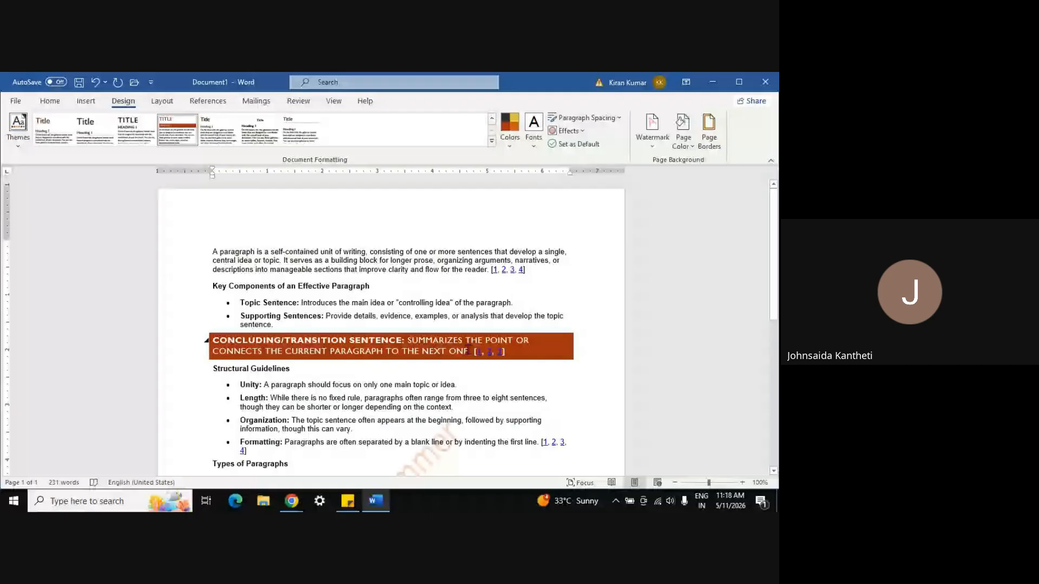
{"action": "scroll", "coordinate": [468, 349], "scroll_direction": "down", "scroll_amount": 5}
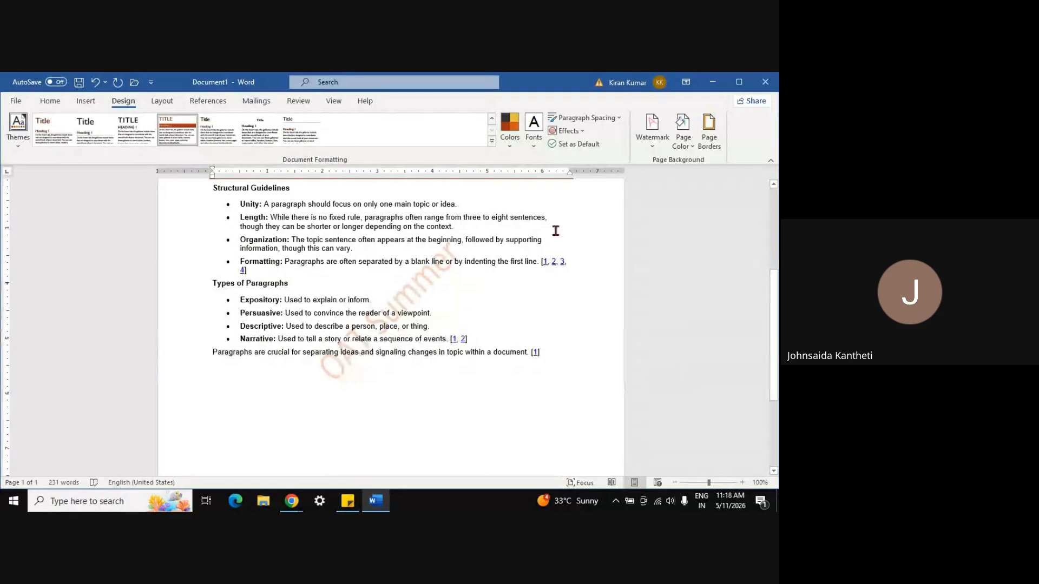
{"action": "left_click", "coordinate": [652, 133]}
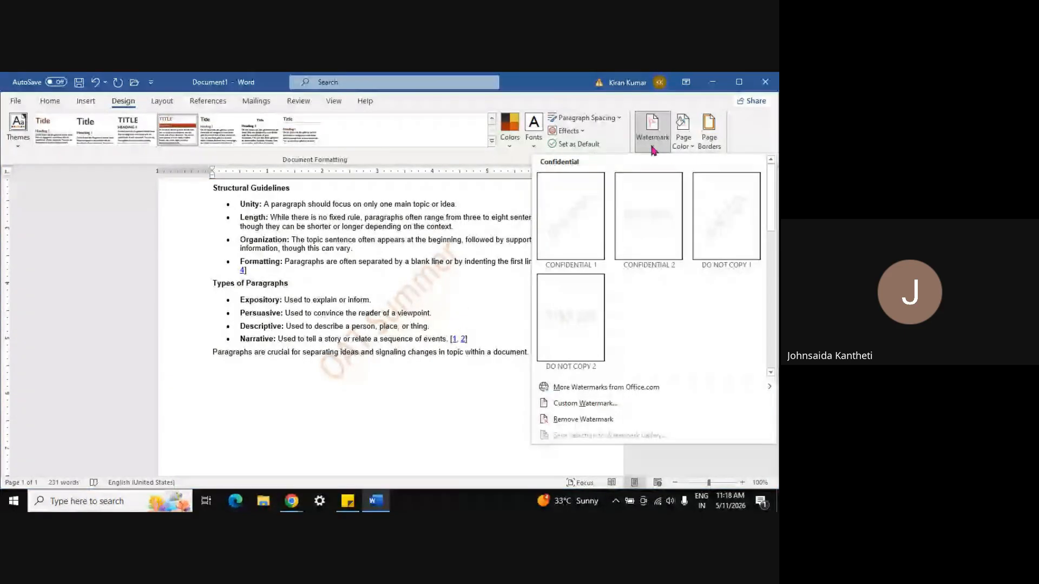
{"action": "left_click", "coordinate": [583, 402]}
{"action": "left_click", "coordinate": [404, 309]}
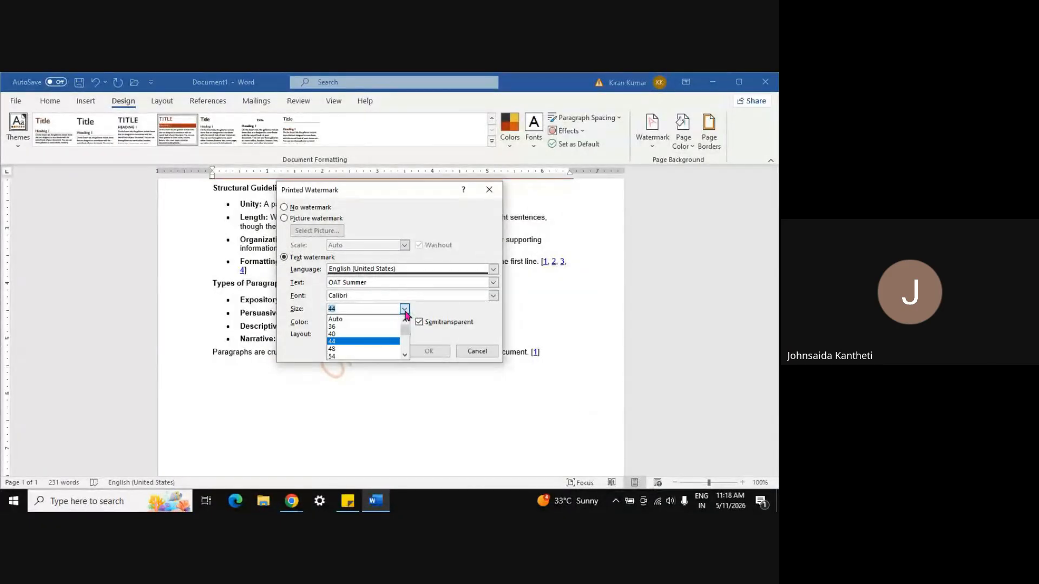
{"action": "left_click", "coordinate": [404, 356]}
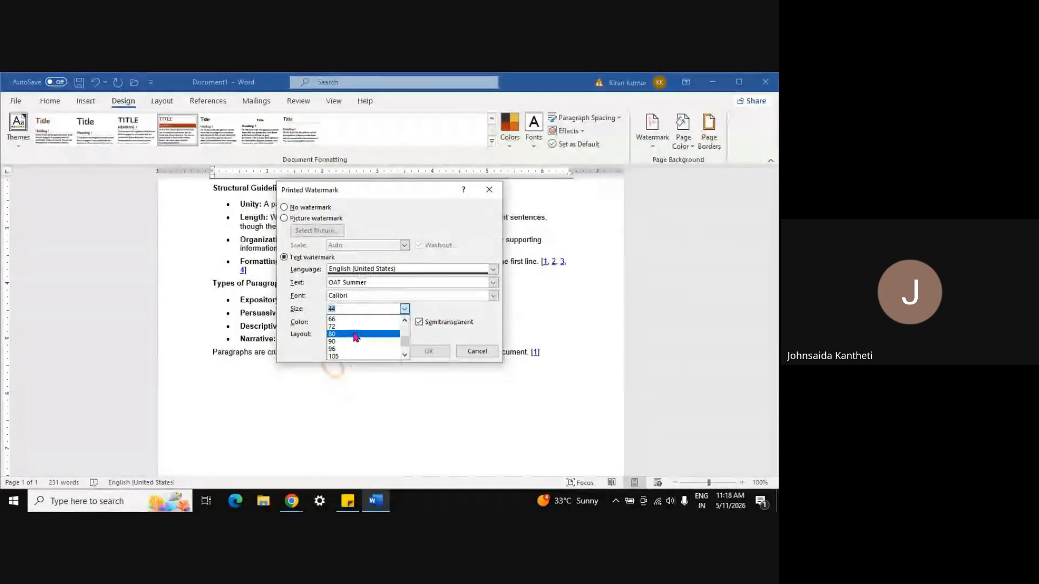
{"action": "left_click", "coordinate": [355, 335]}
{"action": "left_click", "coordinate": [381, 352]}
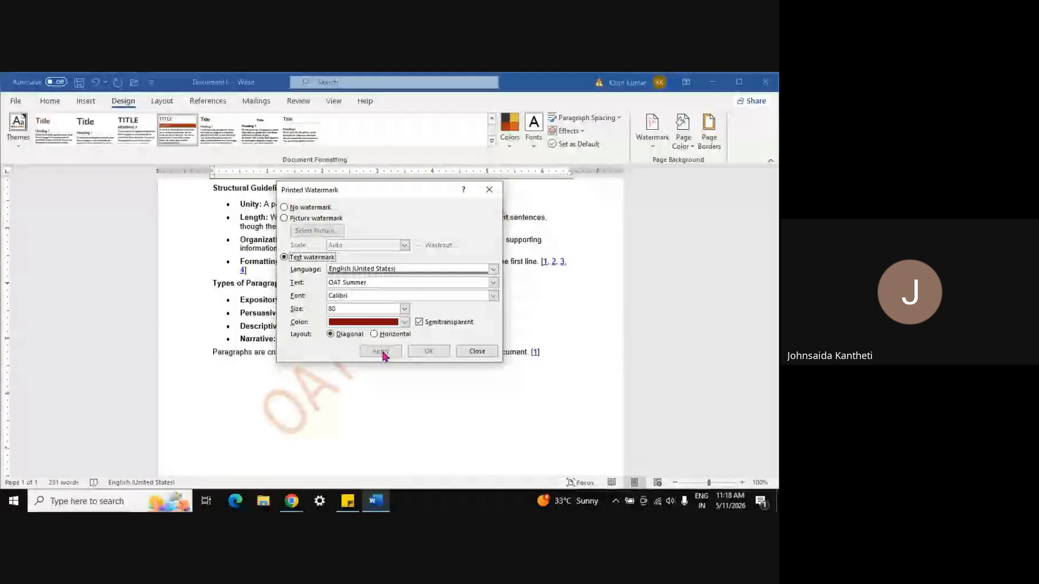
Enlarge the OAT Summer watermark to size 105, apply it and check it across the whole page.
{"action": "left_click", "coordinate": [405, 310]}
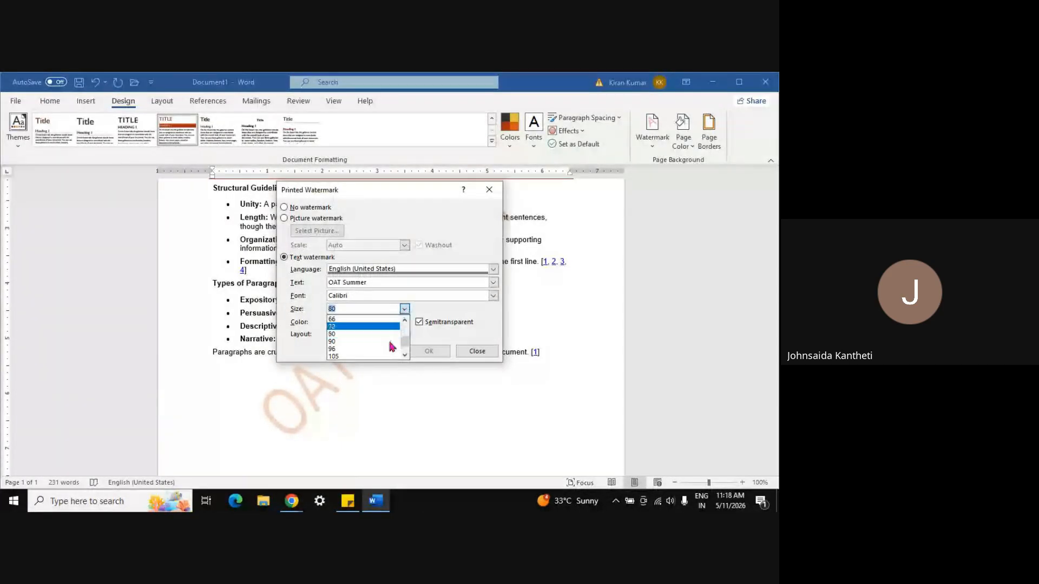
{"action": "left_click", "coordinate": [373, 357]}
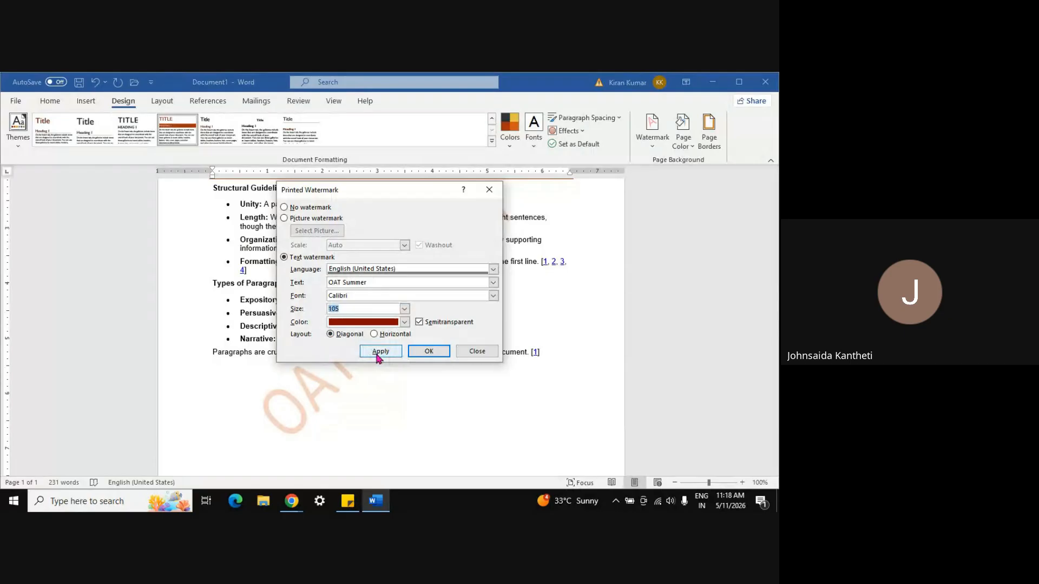
{"action": "left_click", "coordinate": [378, 353]}
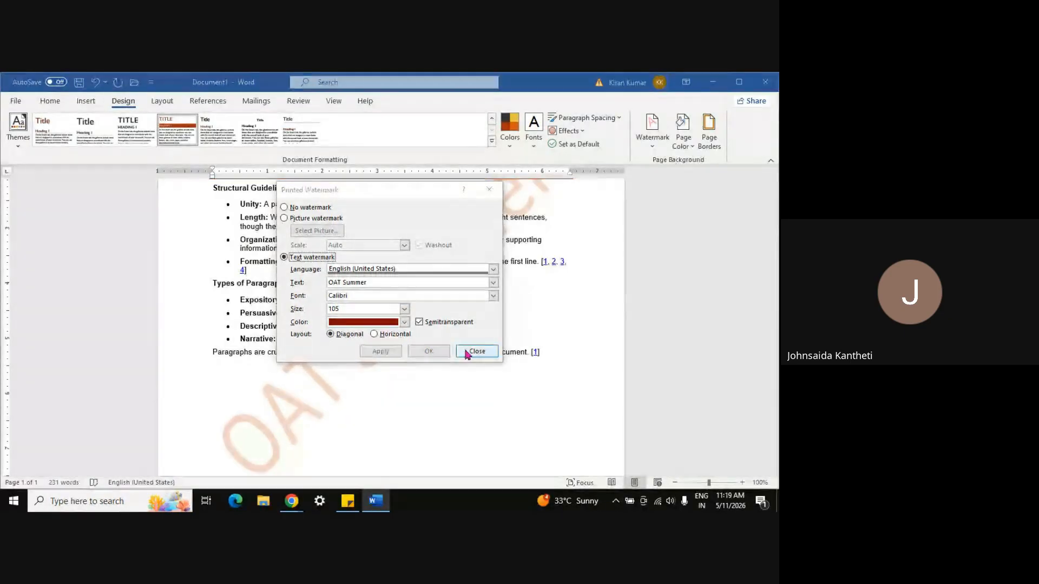
{"action": "left_click", "coordinate": [477, 351]}
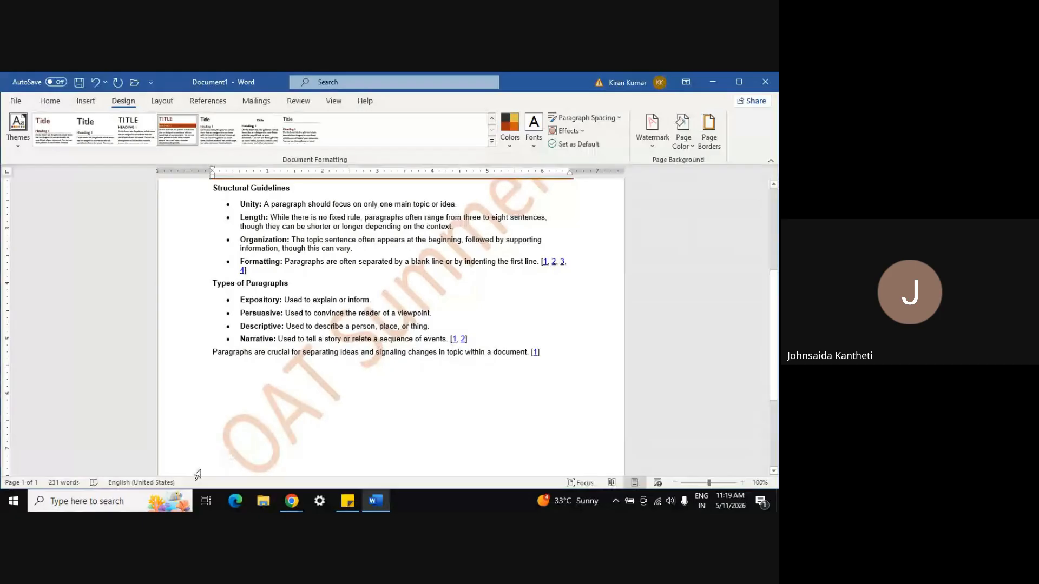
{"action": "scroll", "coordinate": [562, 238], "scroll_direction": "up", "scroll_amount": 4}
{"action": "scroll", "coordinate": [562, 238], "scroll_direction": "down", "scroll_amount": 6}
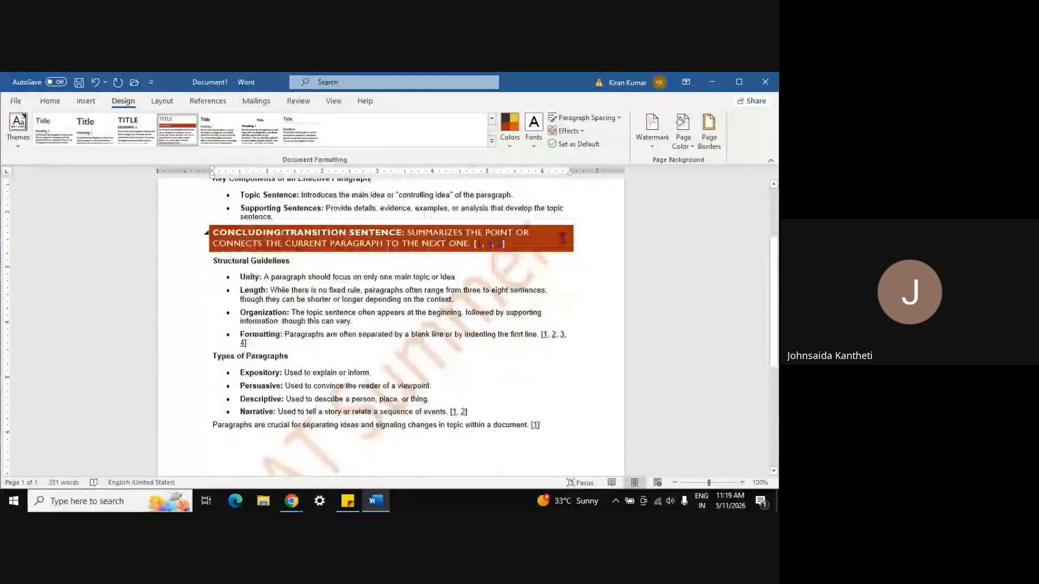
{"action": "scroll", "coordinate": [562, 238], "scroll_direction": "up", "scroll_amount": 1}
{"action": "scroll", "coordinate": [562, 239], "scroll_direction": "up", "scroll_amount": 5}
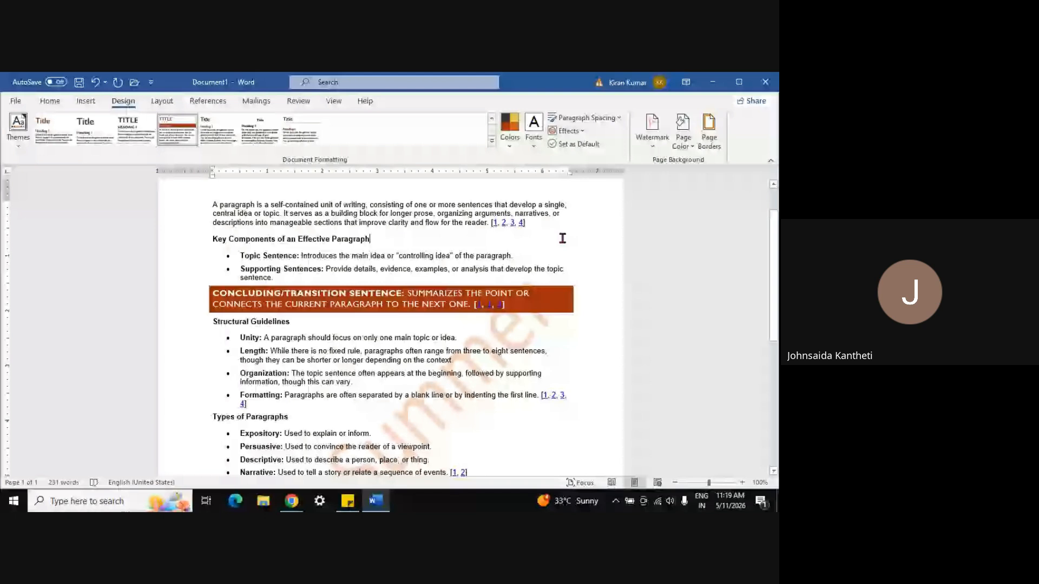
{"action": "scroll", "coordinate": [562, 238], "scroll_direction": "up", "scroll_amount": 2}
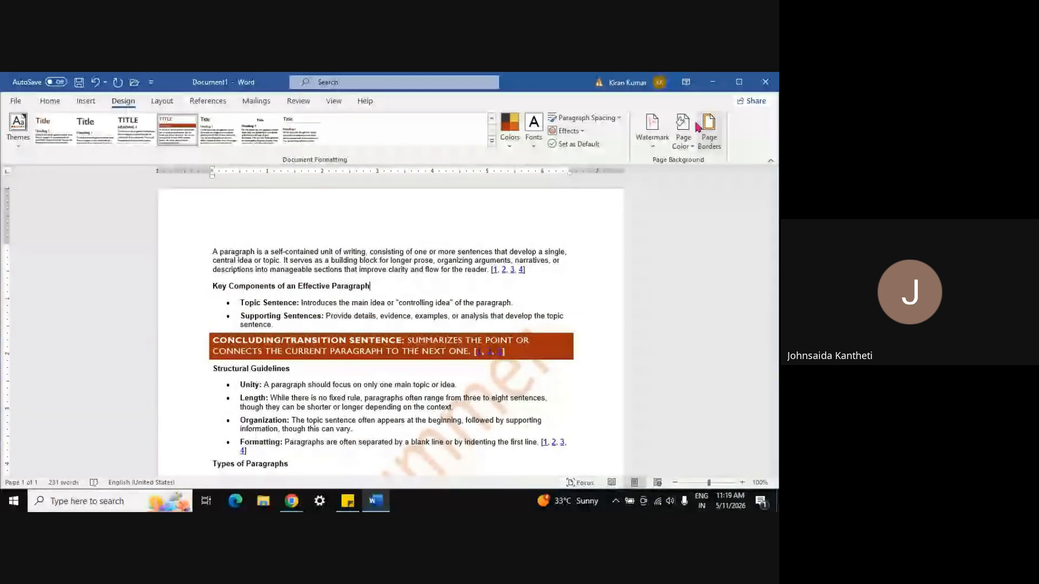
Browse the built-in watermarks down to the Urgent group and remove the watermark from the document.
{"action": "left_click", "coordinate": [652, 127]}
{"action": "scroll", "coordinate": [635, 304], "scroll_direction": "down", "scroll_amount": 5}
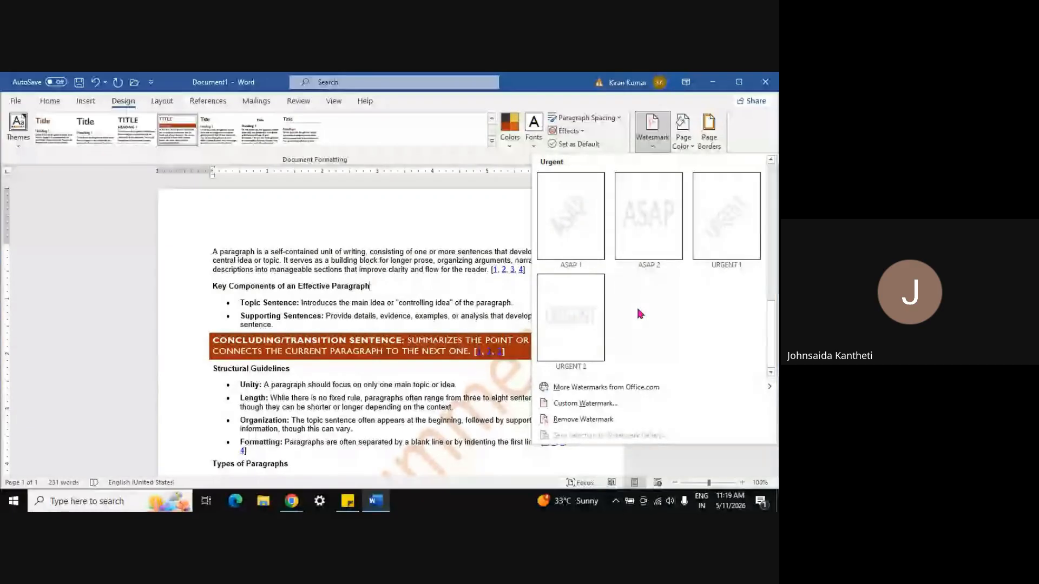
{"action": "left_click", "coordinate": [572, 421]}
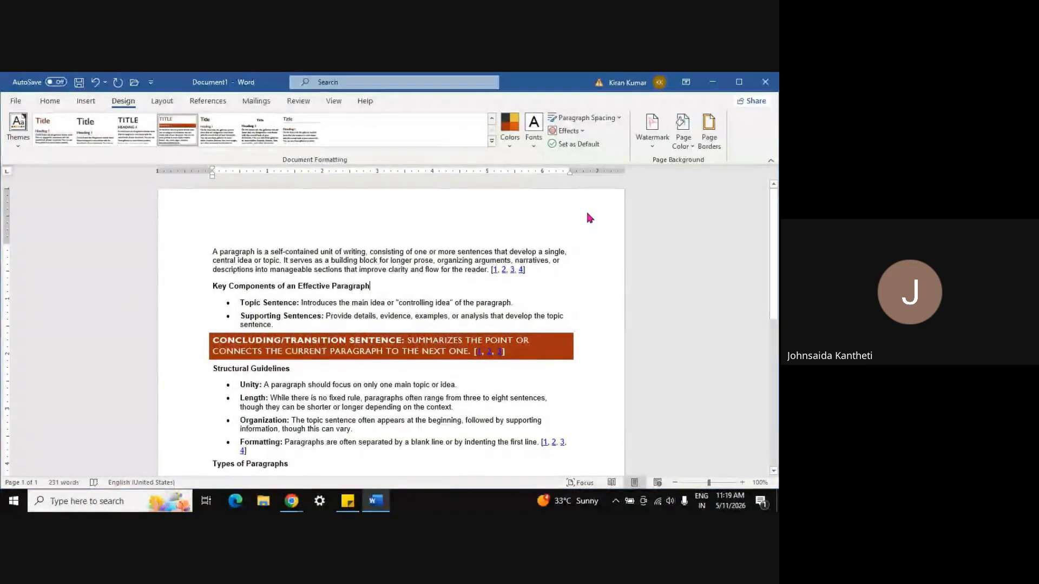
Switch to the Google Meet window to read the participants' chat messages, and return to the Word document.
{"action": "key", "text": "alt+Tab"}
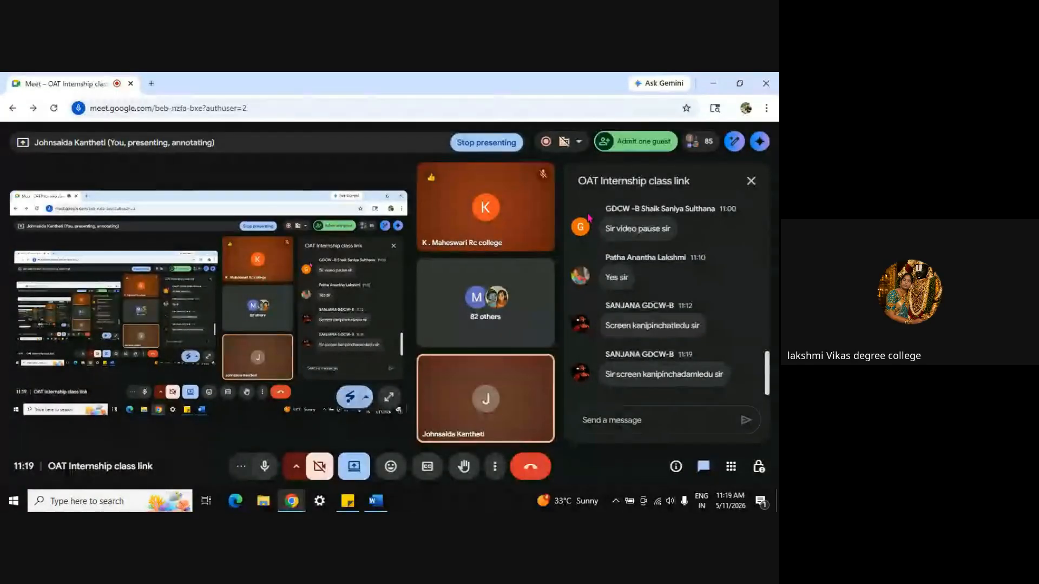
{"action": "key", "text": "alt+Tab"}
{"action": "key", "text": "alt+Tab"}
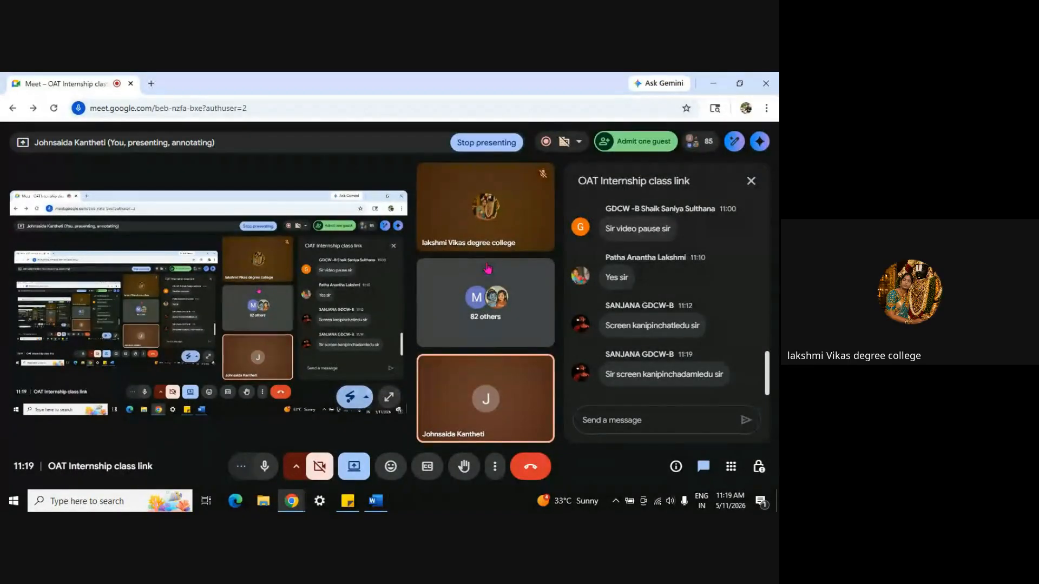
{"action": "key", "text": "alt+Tab"}
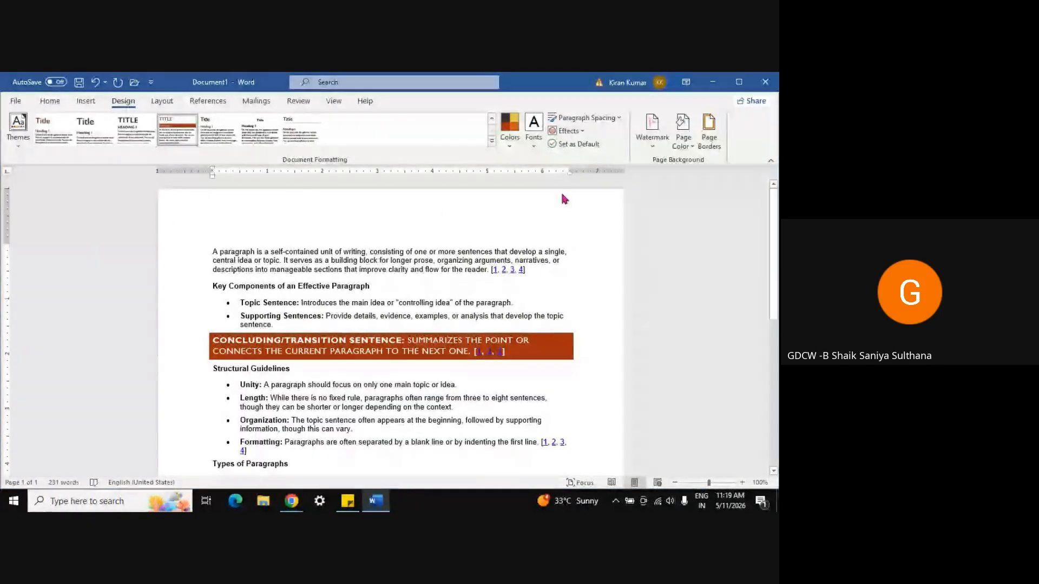
Preview page colors briefly, switch to Google Meet, restart the screen sharing and close the chat.
{"action": "left_click", "coordinate": [686, 145]}
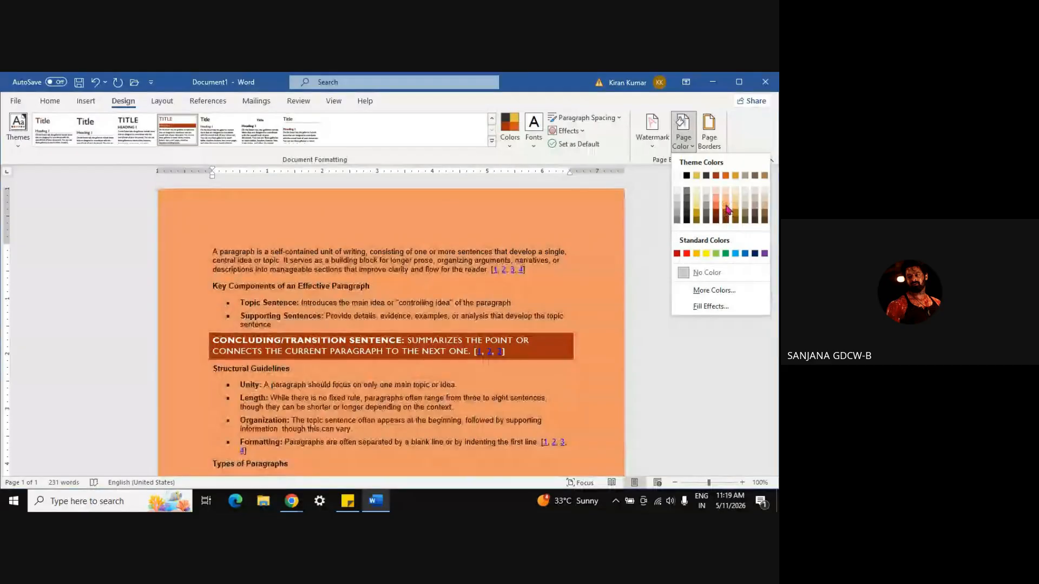
{"action": "key", "text": "alt+Tab"}
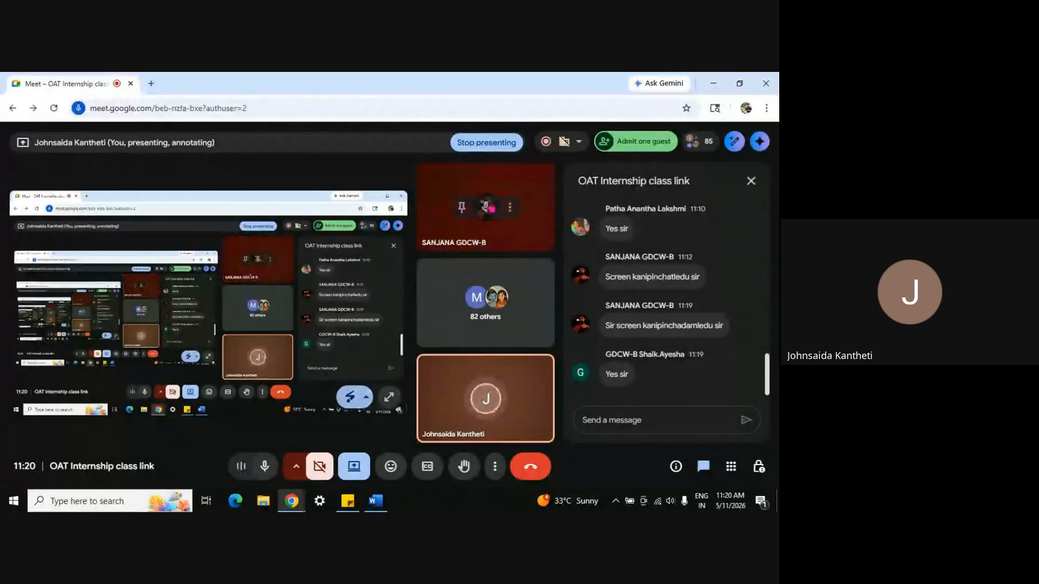
{"action": "left_click", "coordinate": [354, 469]}
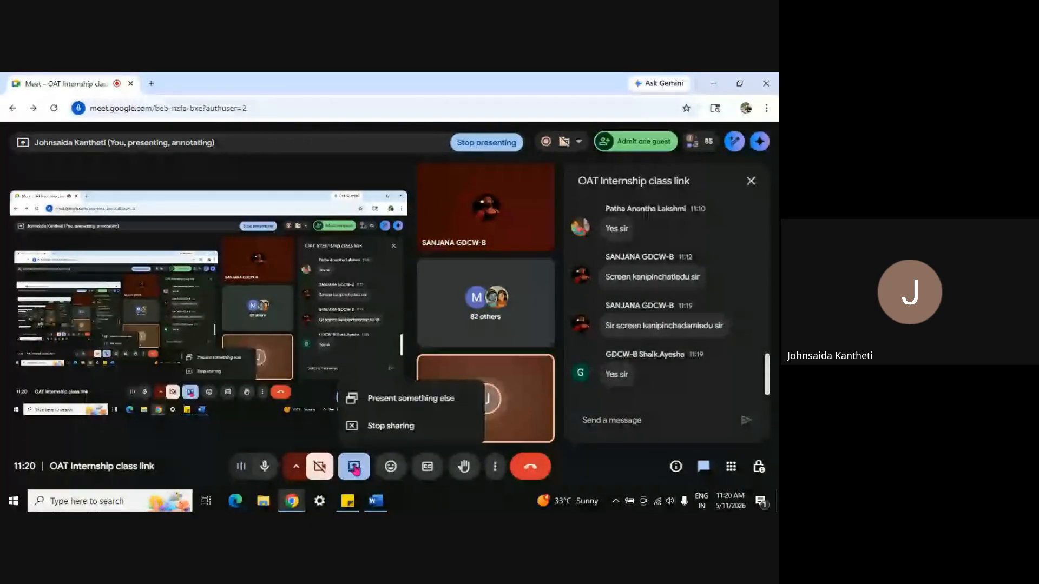
{"action": "left_click", "coordinate": [391, 428]}
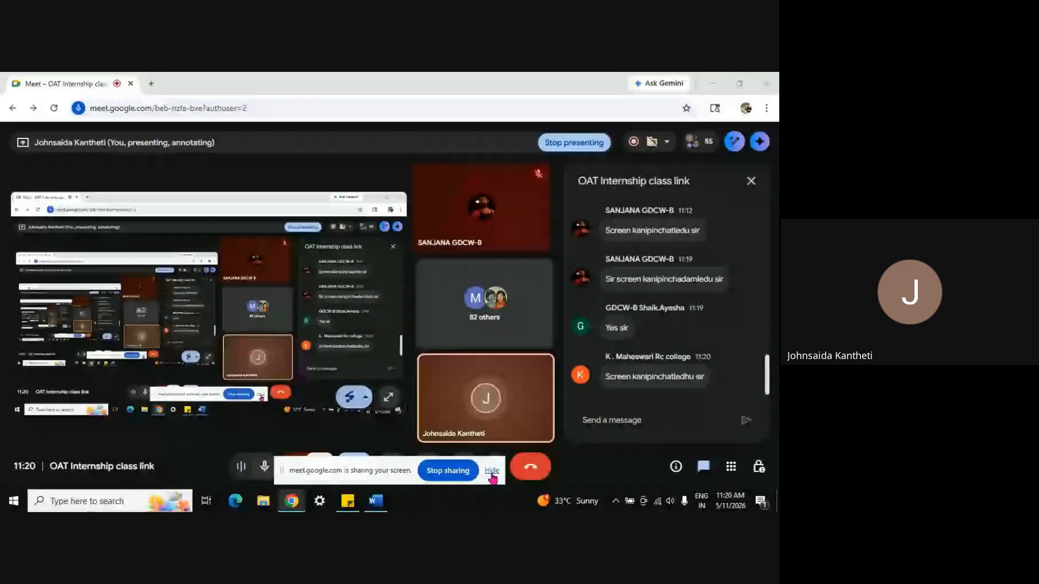
{"action": "left_click", "coordinate": [492, 470]}
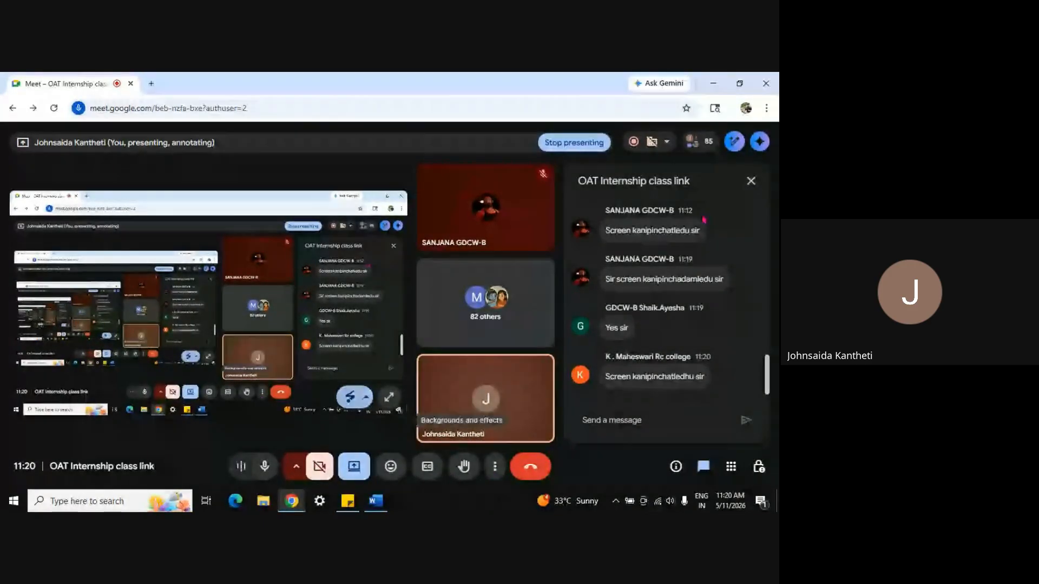
{"action": "left_click", "coordinate": [755, 184]}
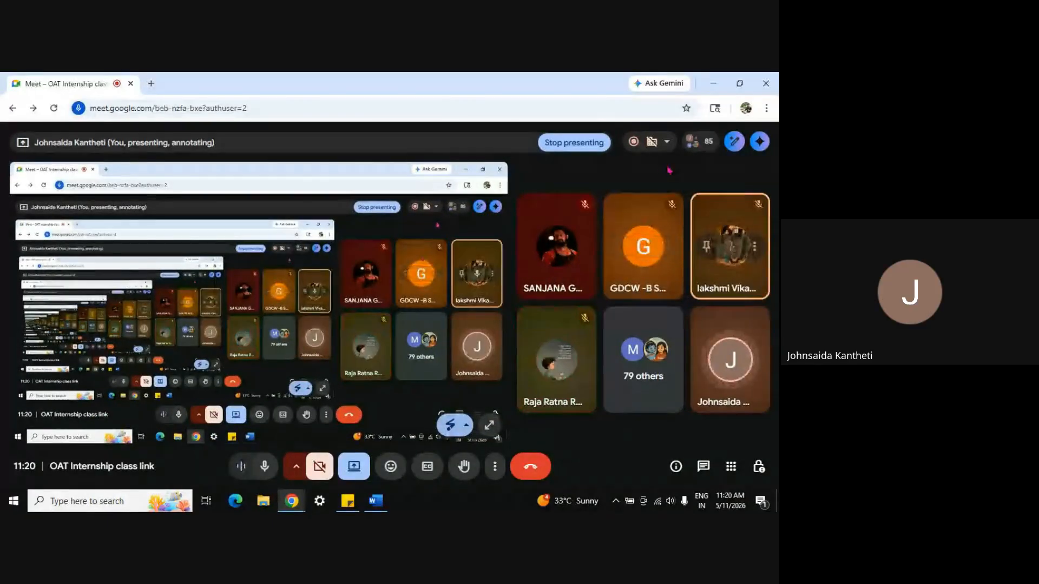
Return to the Word document, set the page color to a light gold theme shade and hide the screen-sharing notice.
{"action": "key", "text": "alt+Tab"}
{"action": "key", "text": "alt+Tab"}
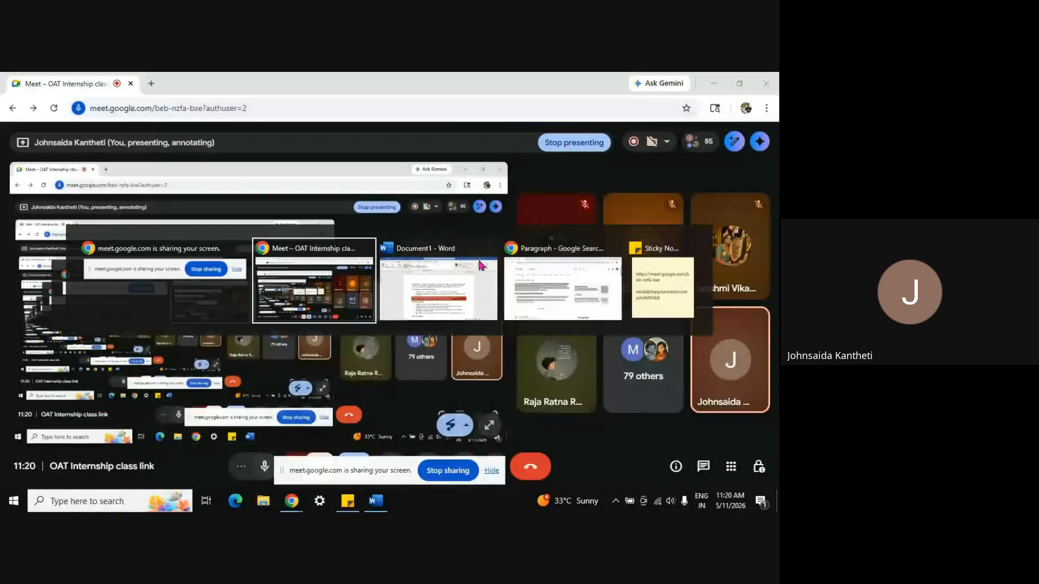
{"action": "left_click", "coordinate": [480, 266]}
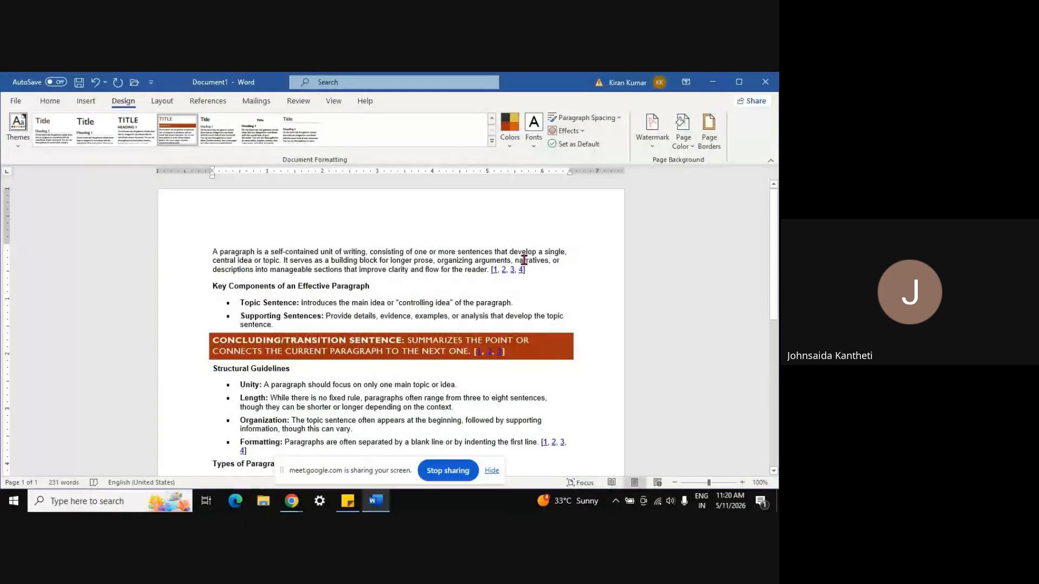
{"action": "left_click", "coordinate": [684, 148]}
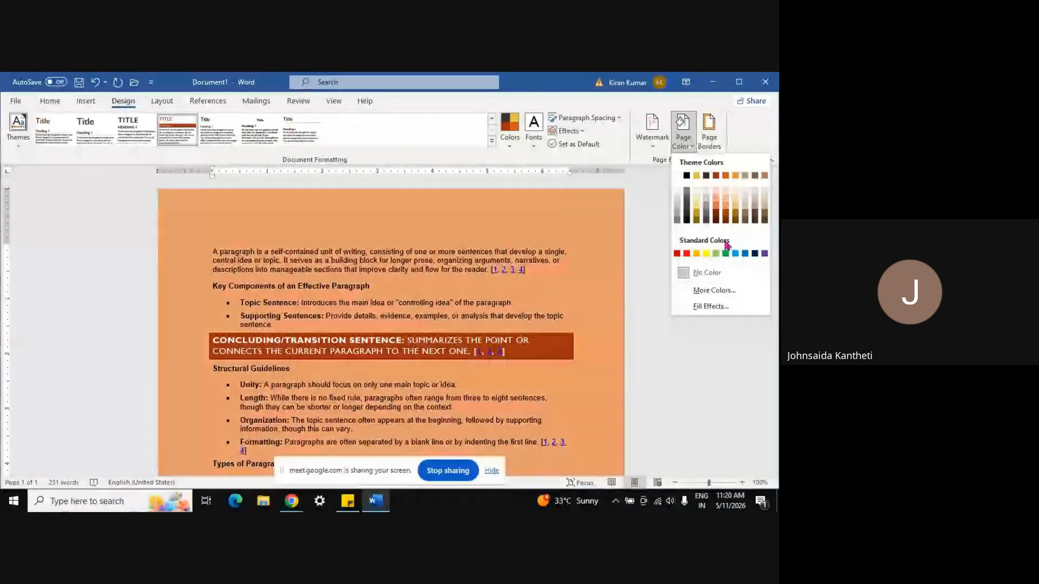
{"action": "left_click", "coordinate": [735, 203]}
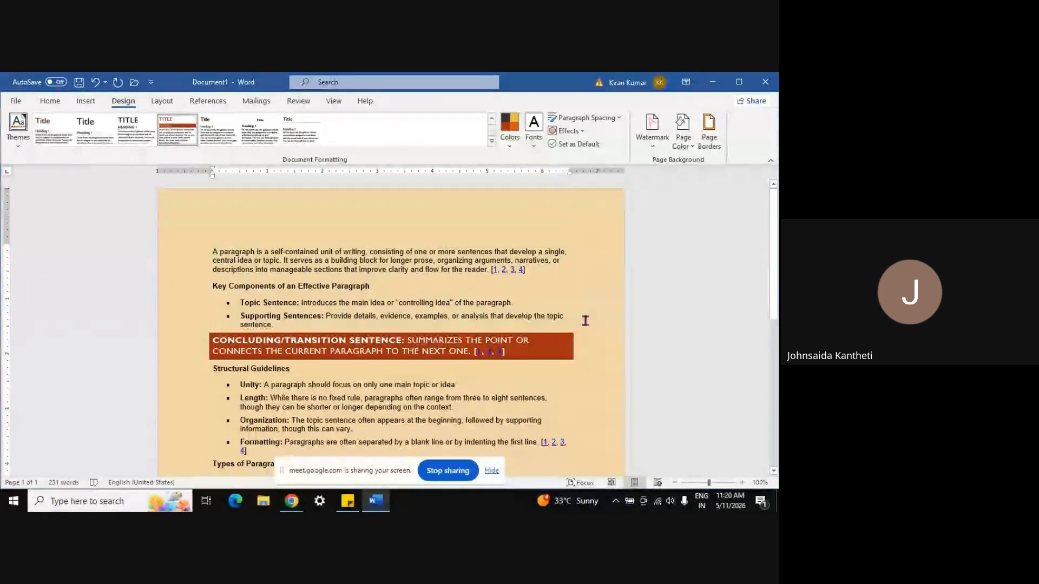
{"action": "left_click", "coordinate": [492, 470]}
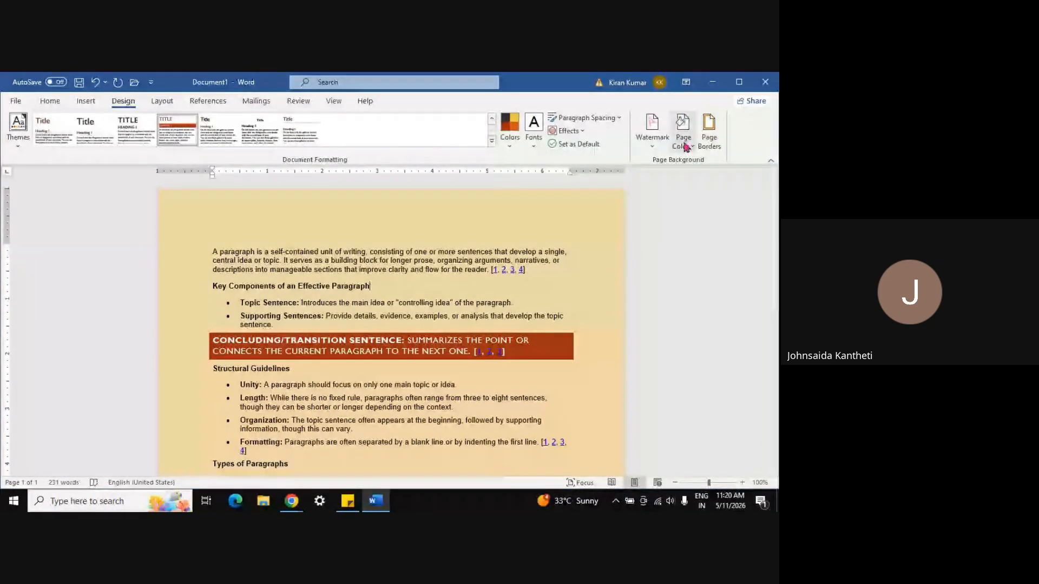
Start a page border for the whole document, trying several line styles and choosing the dash-dot line.
{"action": "left_click", "coordinate": [709, 138]}
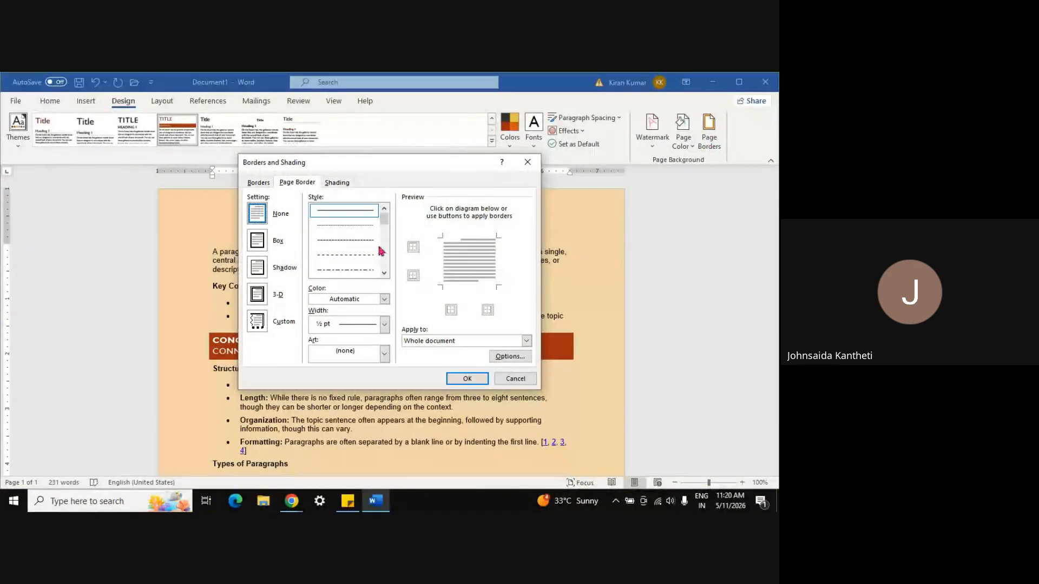
{"action": "left_click", "coordinate": [336, 225]}
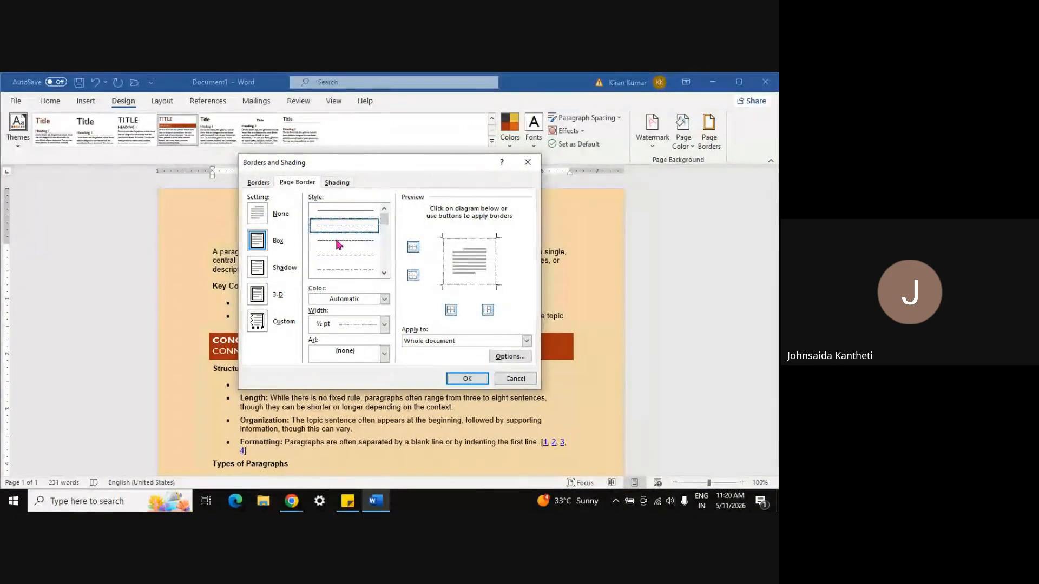
{"action": "left_click", "coordinate": [337, 240]}
{"action": "left_click", "coordinate": [339, 255]}
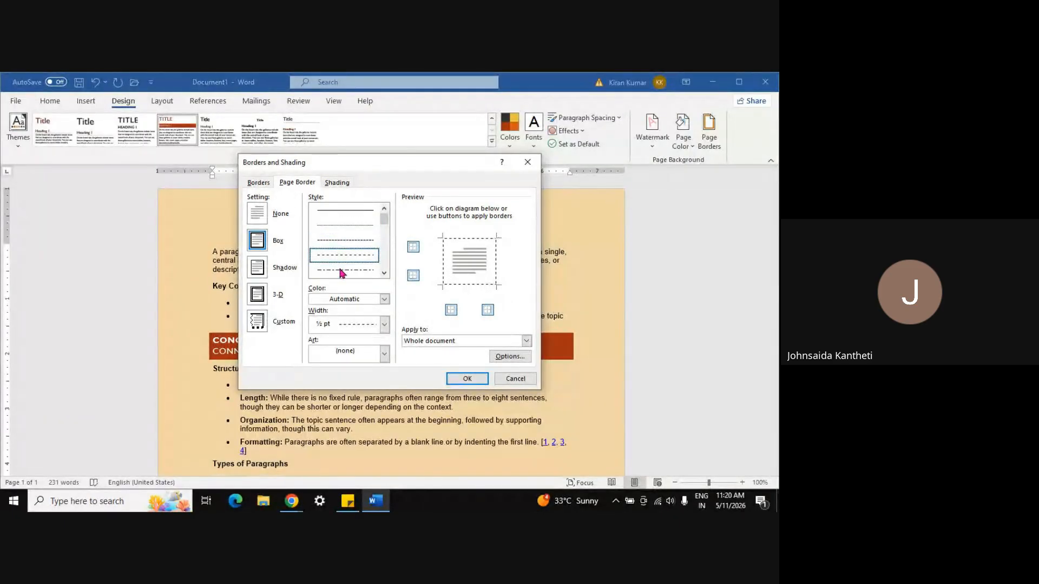
{"action": "left_click", "coordinate": [341, 272]}
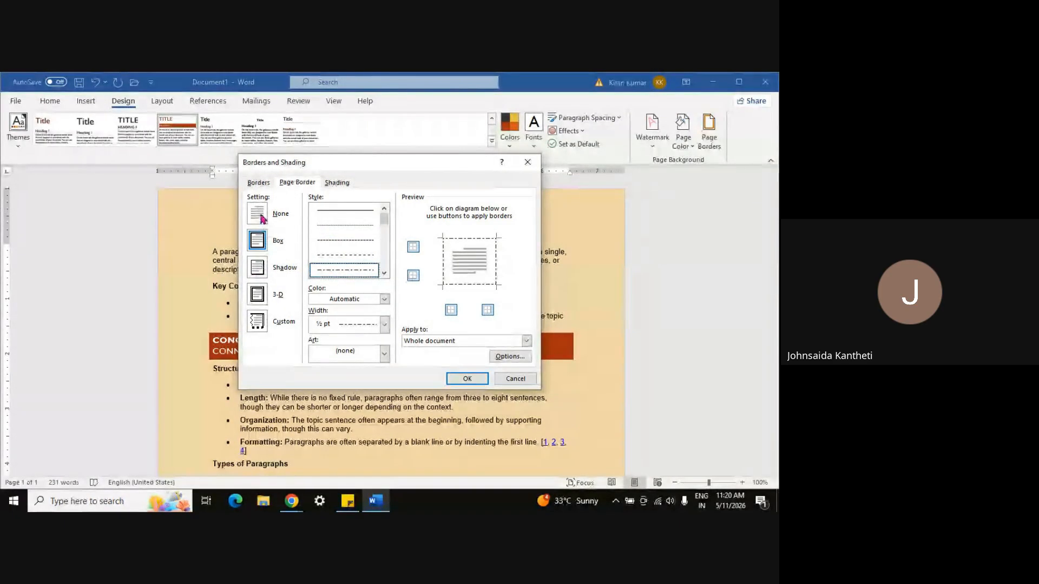
Try the Shadow and 3-D border settings, choose Custom and set the page border color to the dark red theme color.
{"action": "left_click", "coordinate": [258, 276]}
{"action": "left_click", "coordinate": [258, 295]}
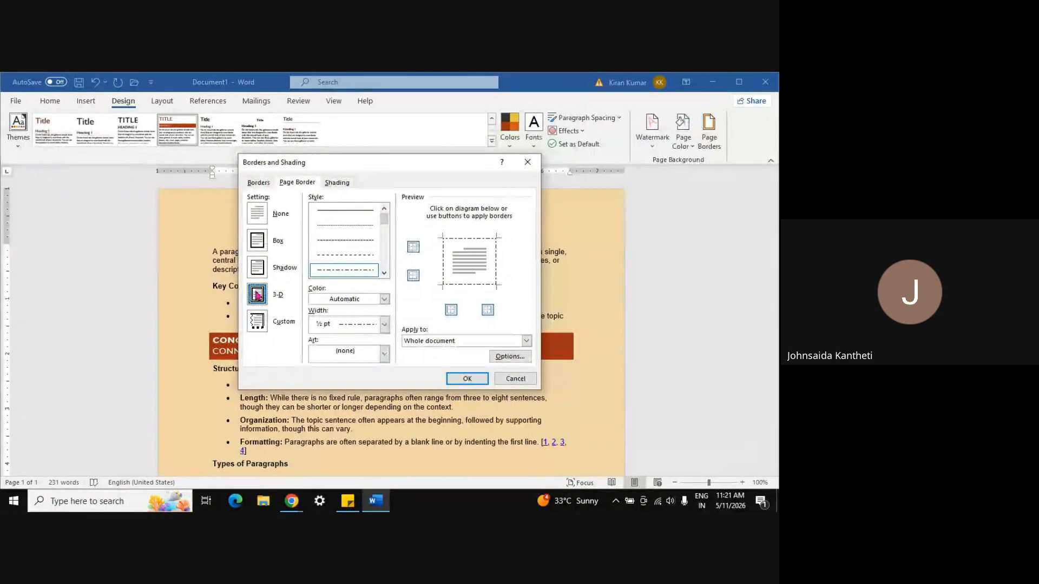
{"action": "left_click", "coordinate": [254, 325]}
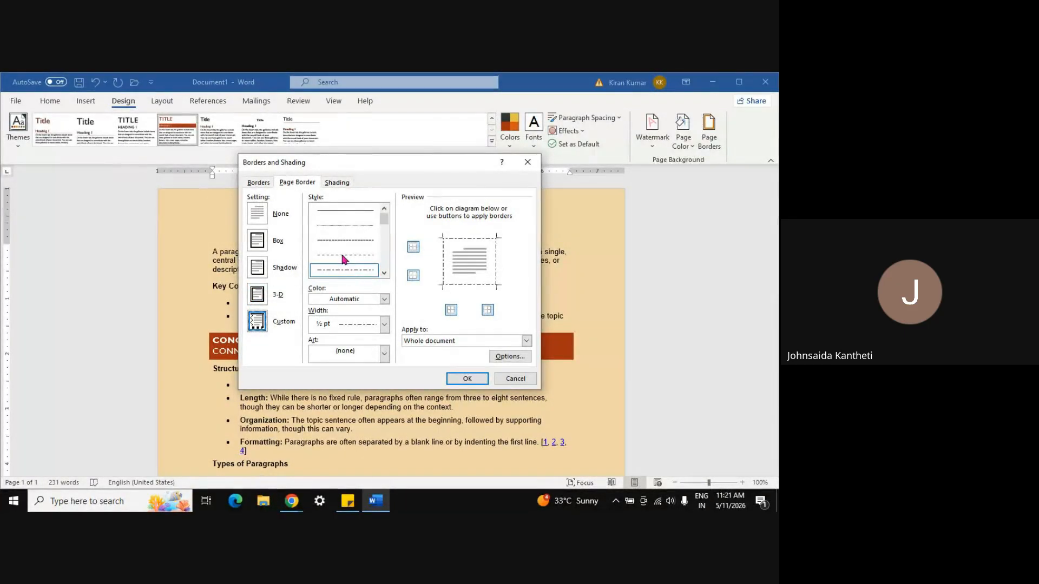
{"action": "left_click", "coordinate": [385, 299]}
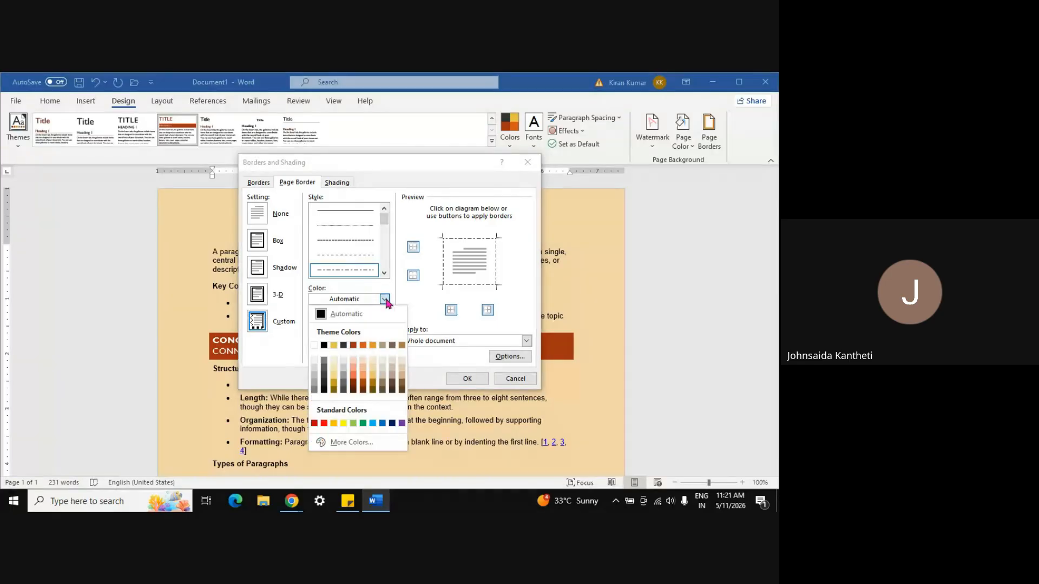
{"action": "left_click", "coordinate": [360, 345]}
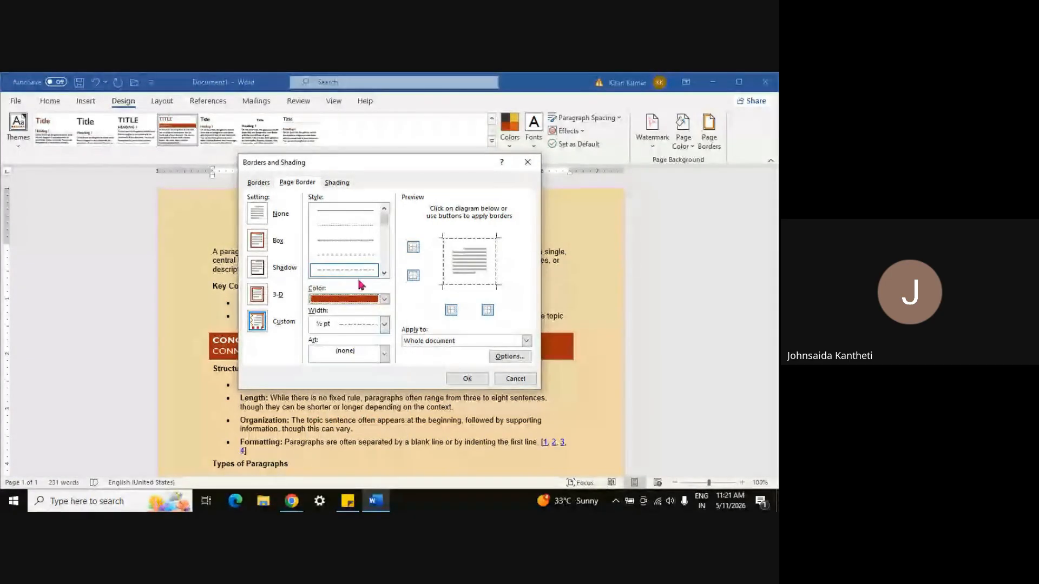
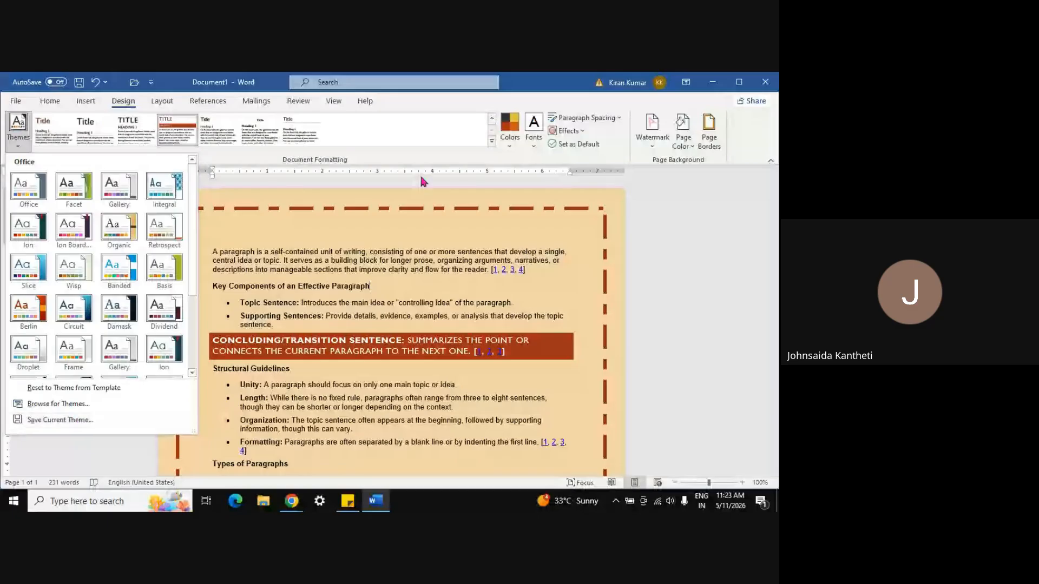
Look through the theme colors and theme fonts, and set the document's paragraph spacing to Open.
{"action": "left_click", "coordinate": [509, 142]}
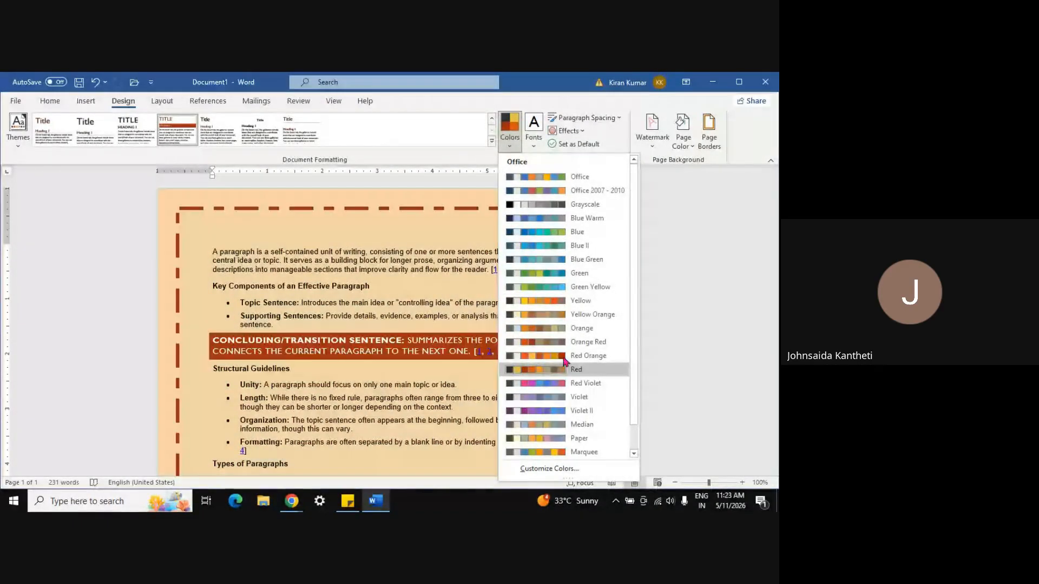
{"action": "left_click", "coordinate": [534, 146]}
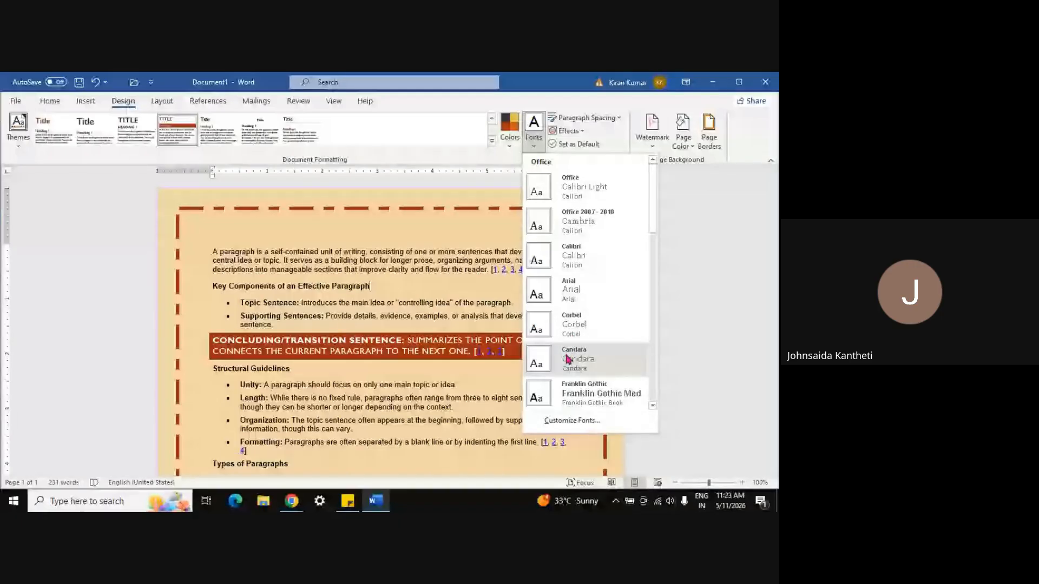
{"action": "left_click", "coordinate": [619, 119]}
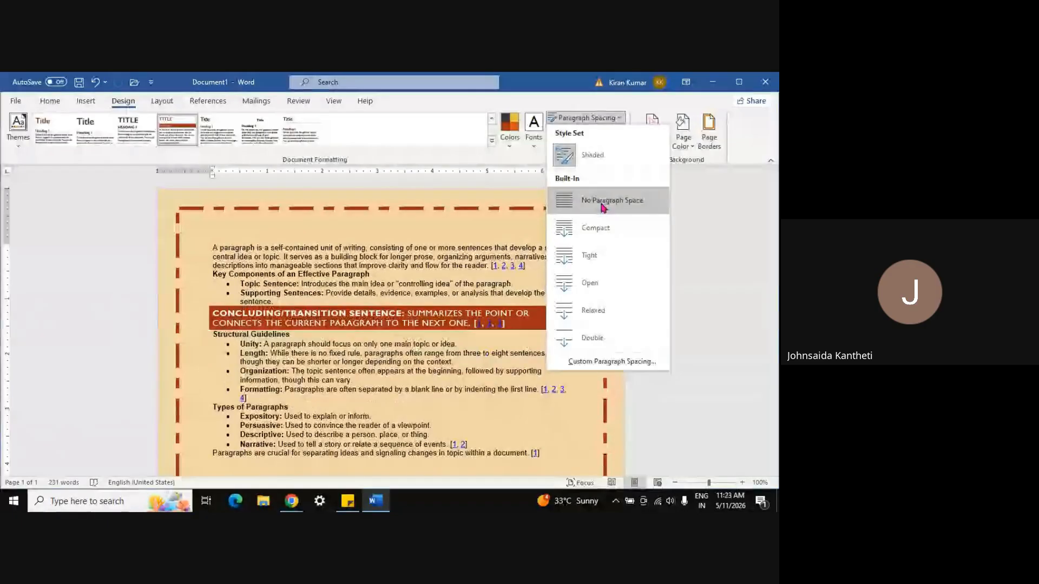
{"action": "left_click", "coordinate": [598, 282]}
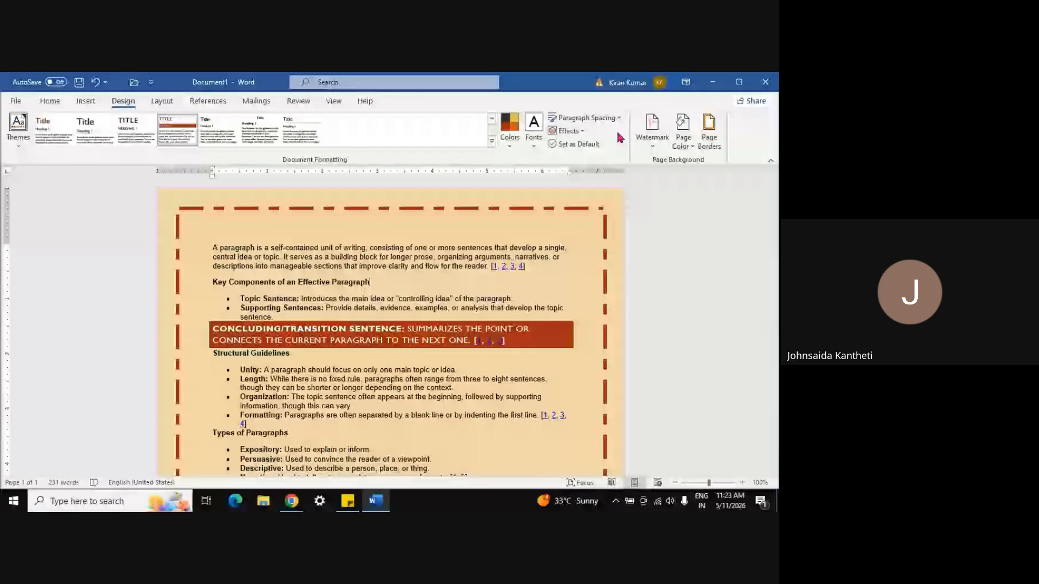
Examine the custom paragraph spacing defaults in Manage Styles and close the dialog.
{"action": "left_click", "coordinate": [590, 118]}
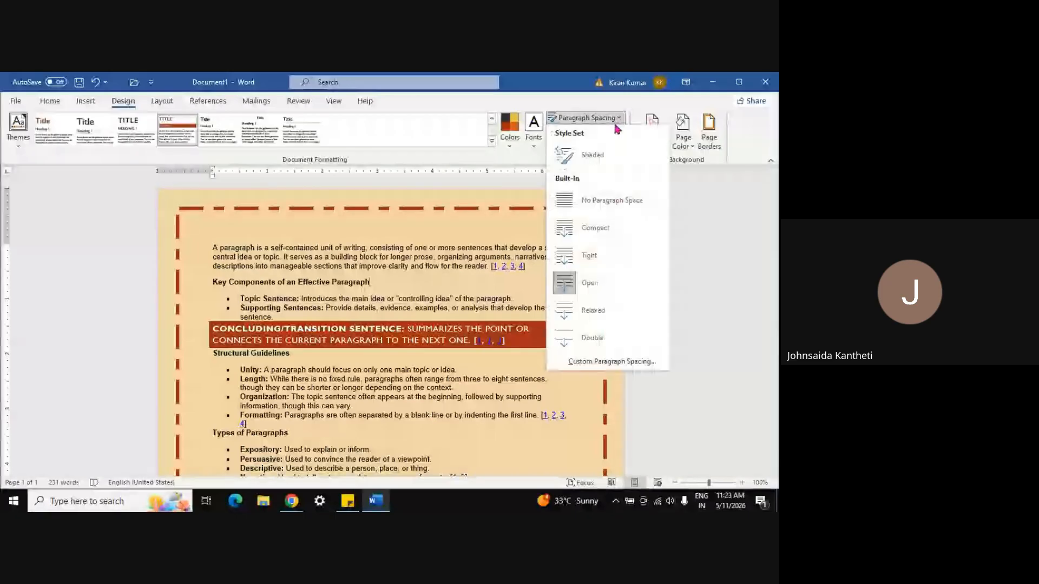
{"action": "left_click", "coordinate": [588, 362]}
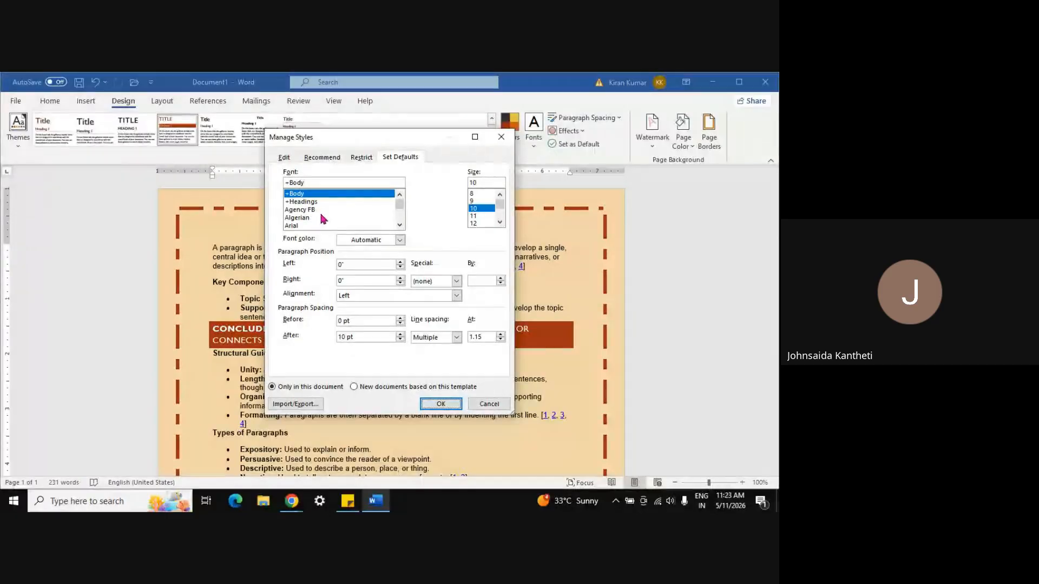
{"action": "left_click", "coordinate": [503, 137]}
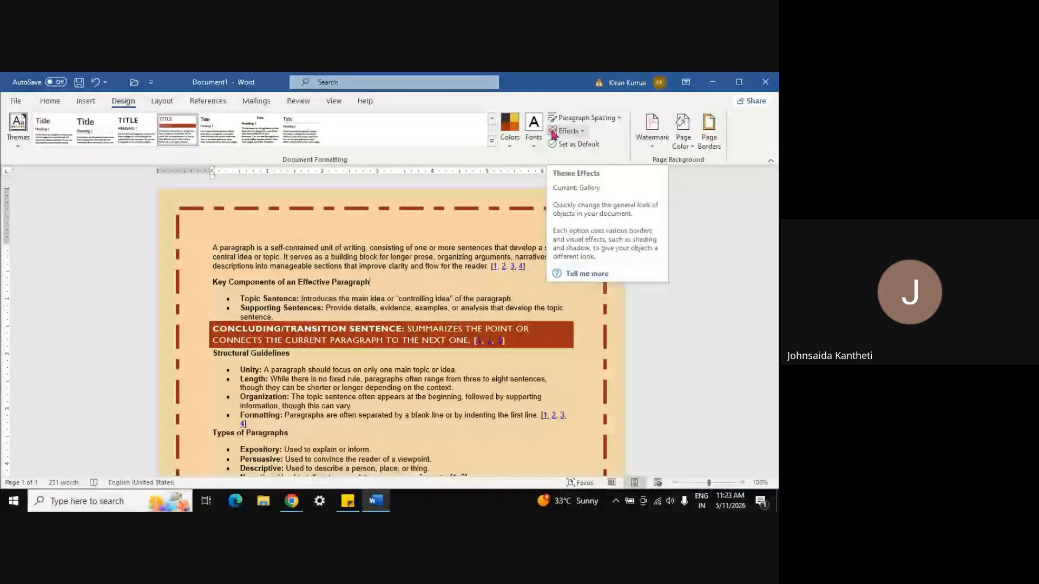
Browse the theme effects and examine the bordered page from its lower edge back to the beginning.
{"action": "left_click", "coordinate": [582, 133]}
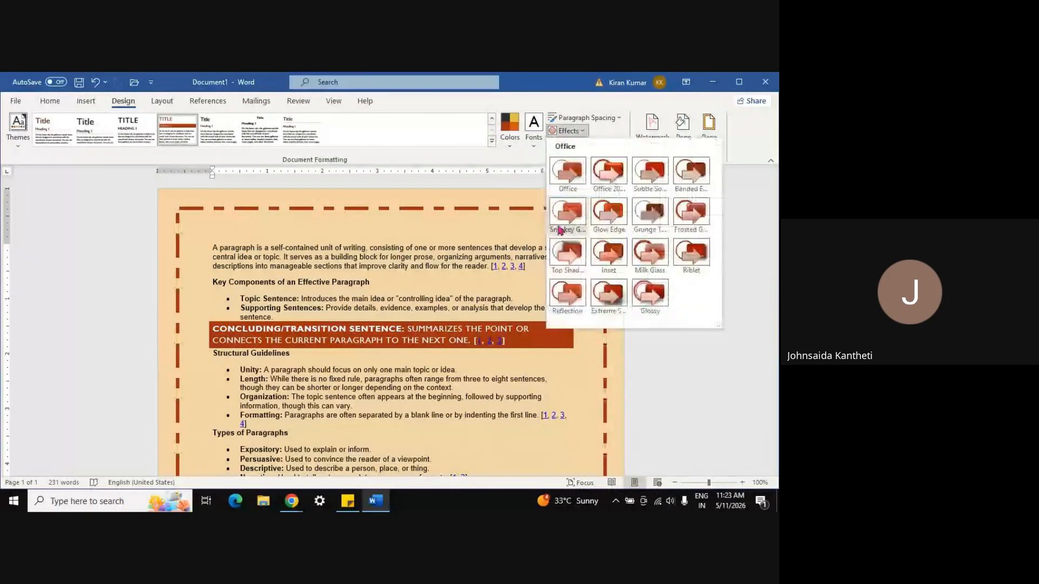
{"action": "left_click", "coordinate": [464, 204]}
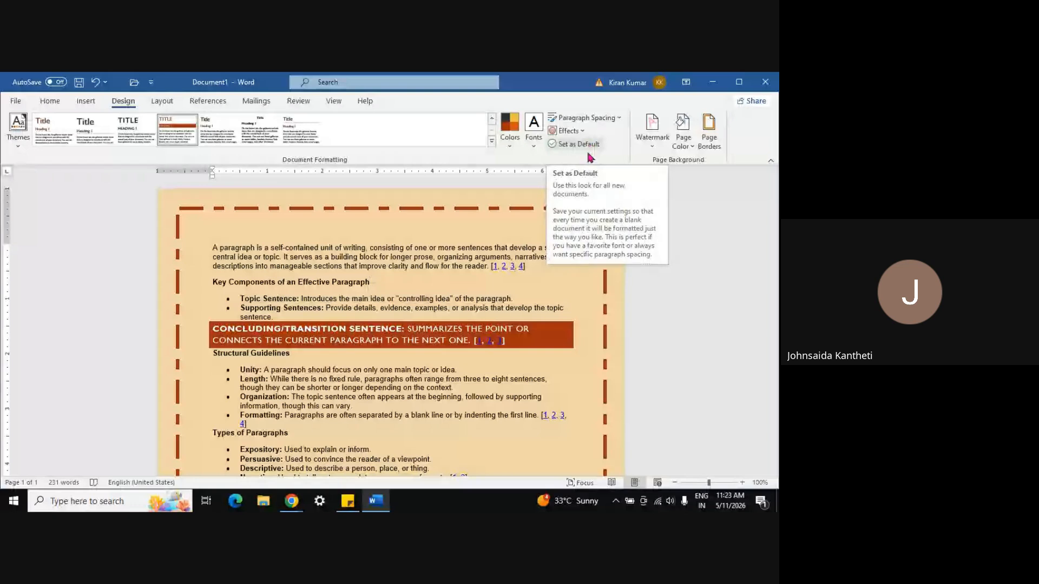
{"action": "left_click", "coordinate": [583, 132]}
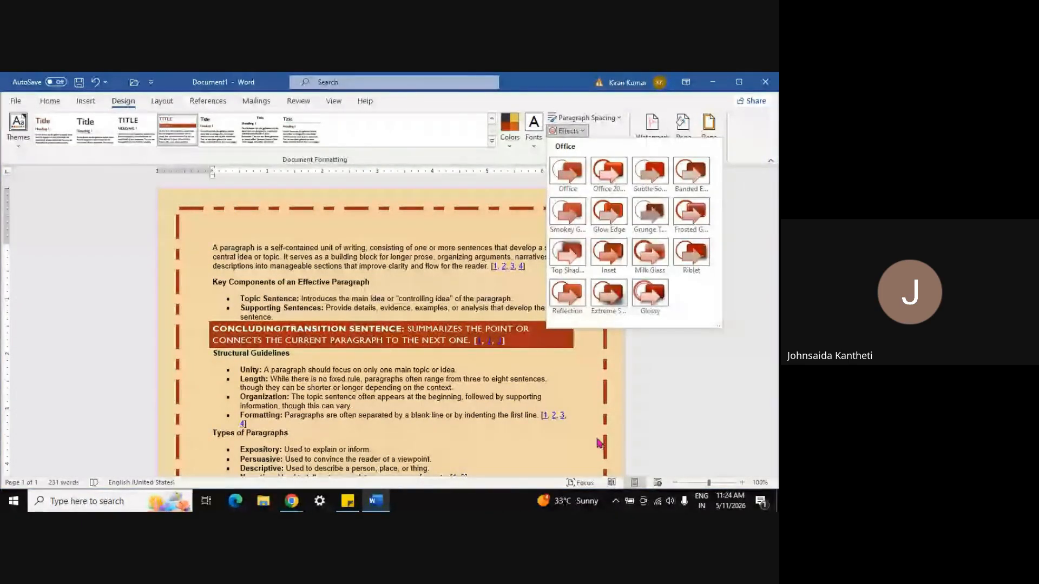
{"action": "scroll", "coordinate": [487, 409], "scroll_direction": "down", "scroll_amount": 6}
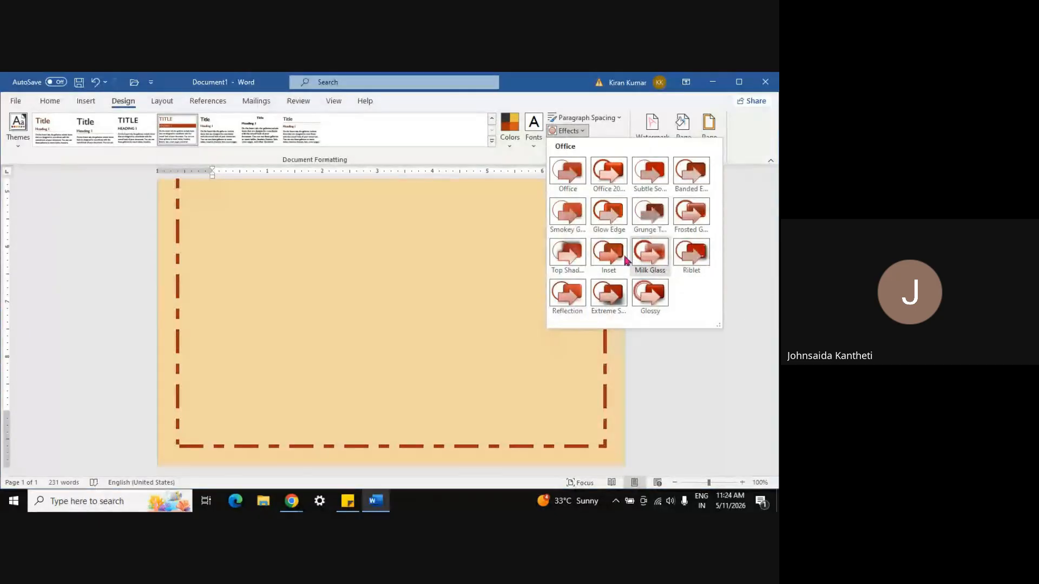
{"action": "left_click", "coordinate": [505, 244]}
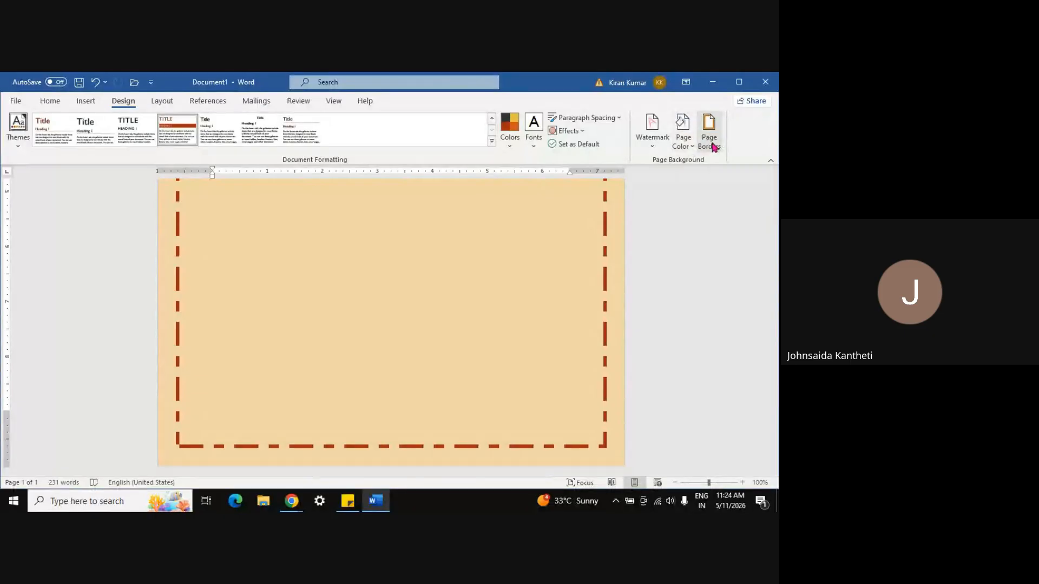
{"action": "scroll", "coordinate": [287, 397], "scroll_direction": "up", "scroll_amount": 10}
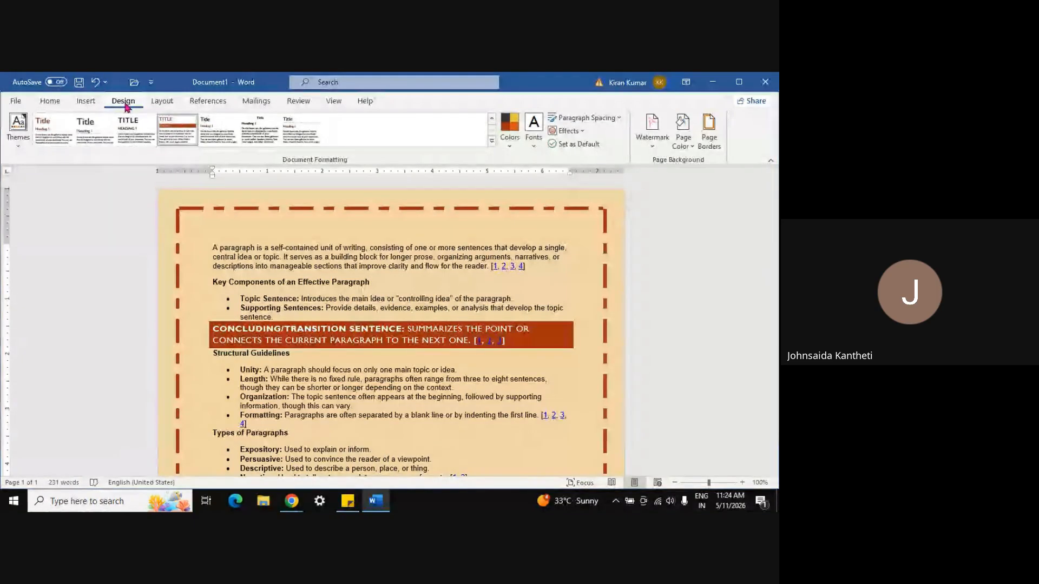
Switch to the Google Meet window, admit the three waiting guests one by one and close the participants list.
{"action": "mouse_move", "coordinate": [380, 501]}
{"action": "mouse_move", "coordinate": [291, 501]}
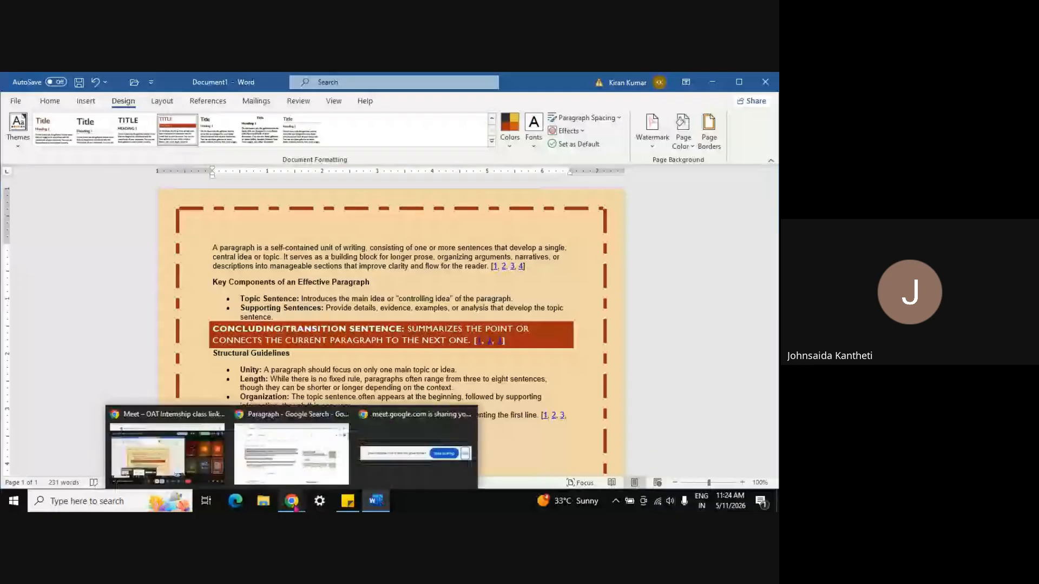
{"action": "left_click", "coordinate": [203, 469]}
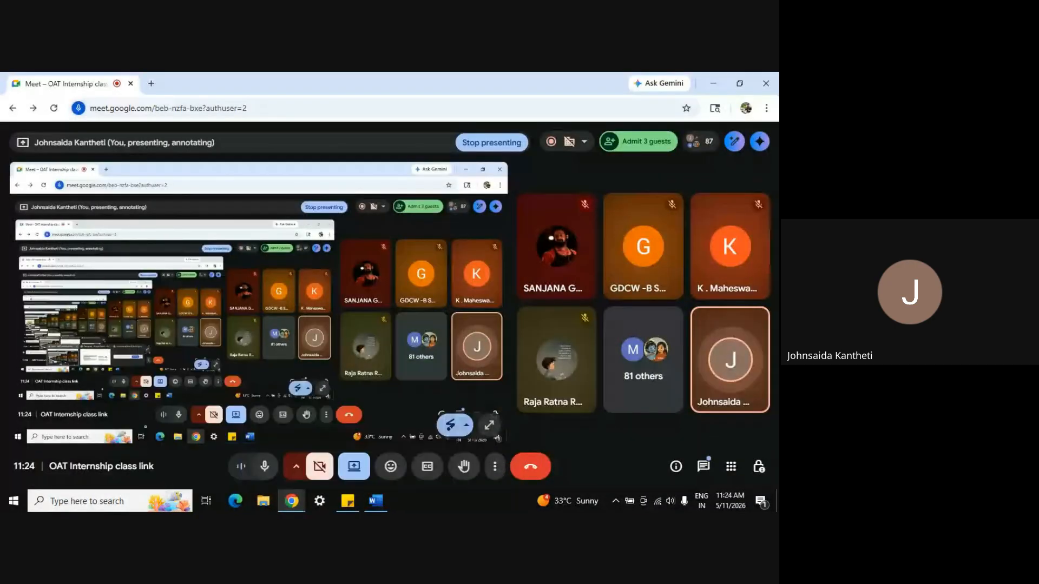
{"action": "left_click", "coordinate": [637, 142]}
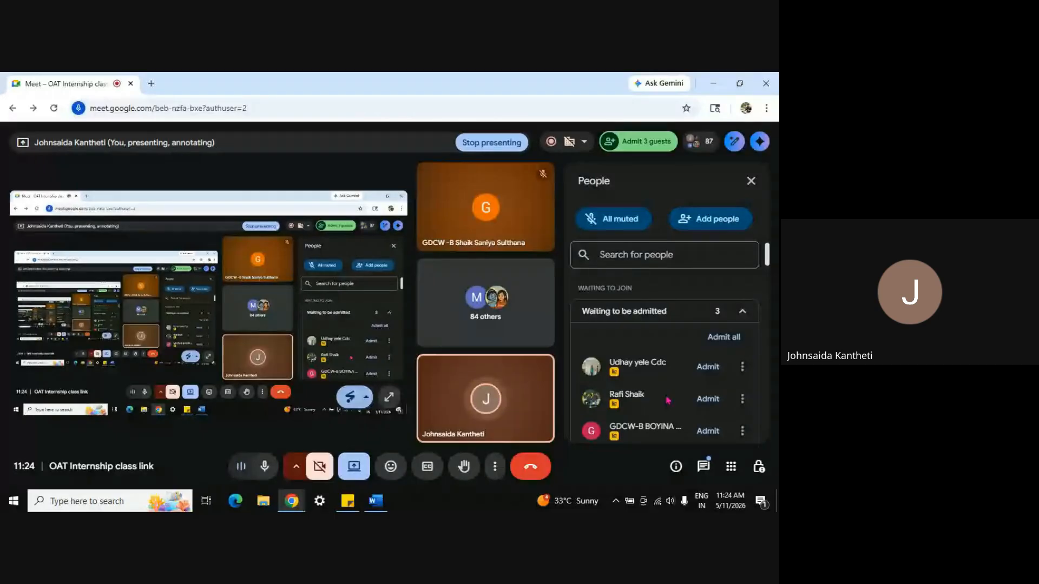
{"action": "left_click", "coordinate": [707, 368]}
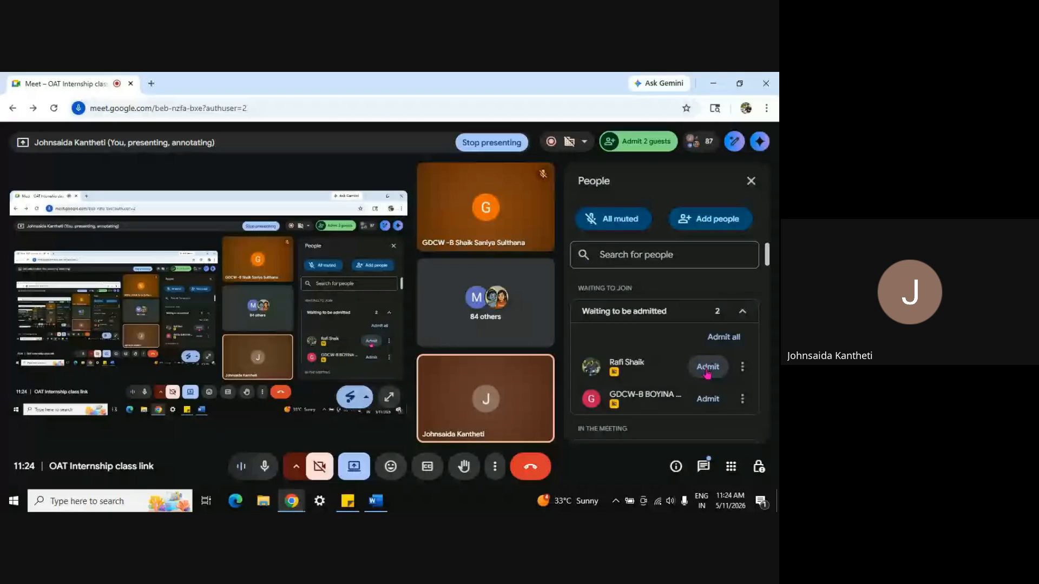
{"action": "left_click", "coordinate": [708, 368]}
{"action": "left_click", "coordinate": [707, 368]}
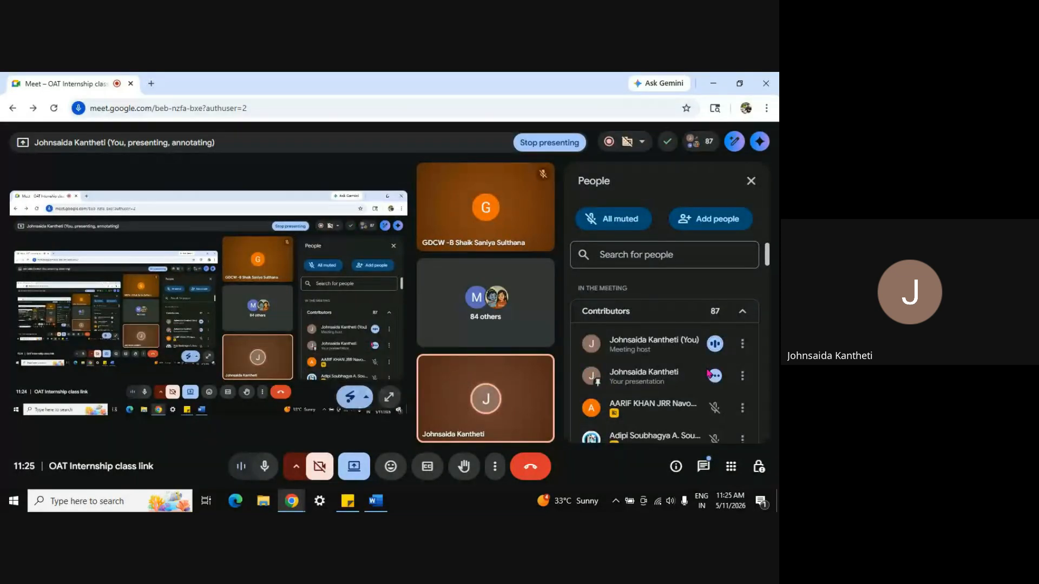
{"action": "left_click", "coordinate": [750, 180]}
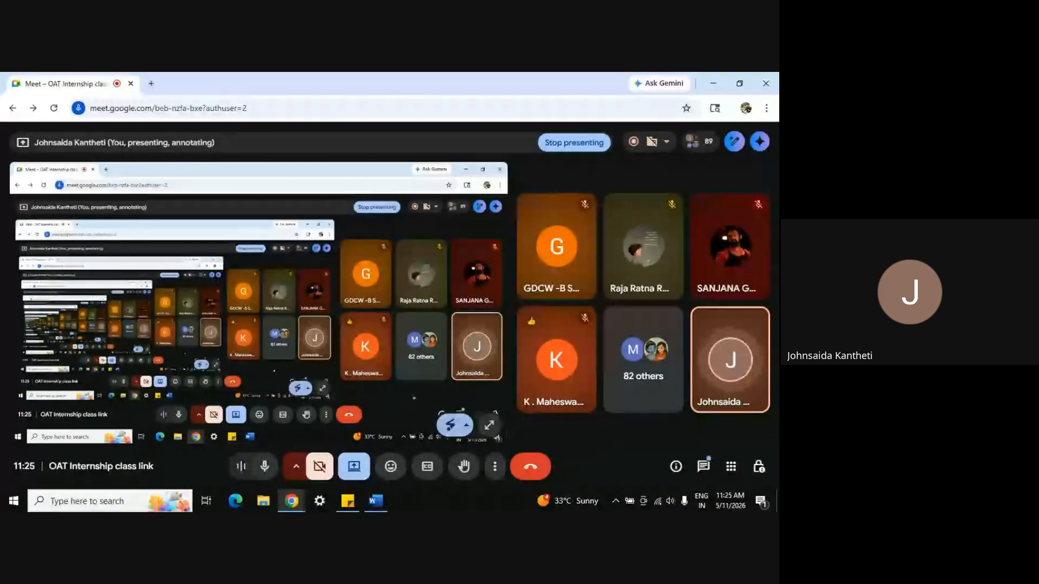
Return briefly to the Word document, switch to Google Meet to read the participants' chat messages, and go back to Word.
{"action": "left_click", "coordinate": [374, 501]}
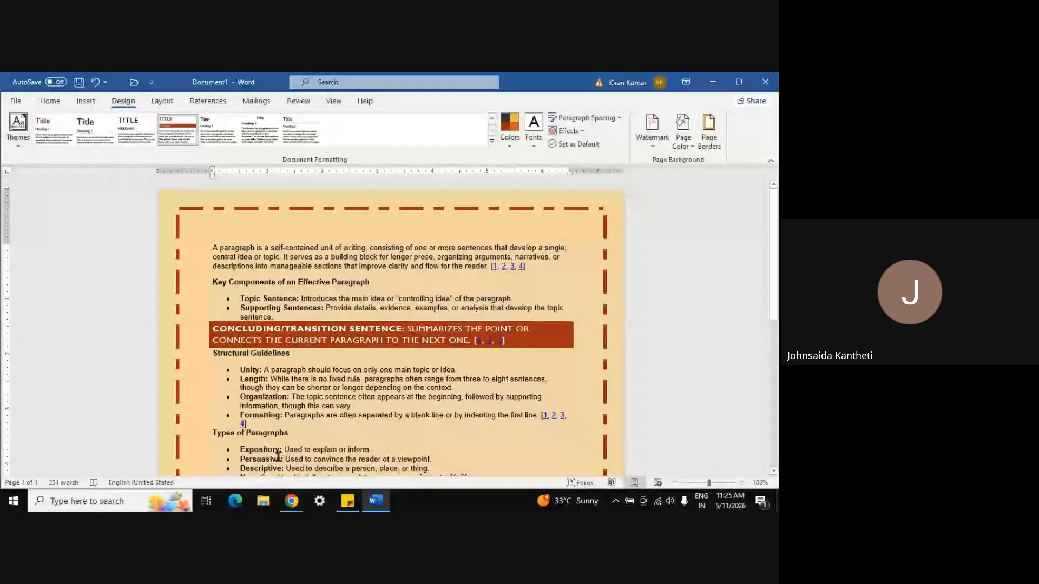
{"action": "mouse_move", "coordinate": [292, 502]}
{"action": "left_click", "coordinate": [167, 452]}
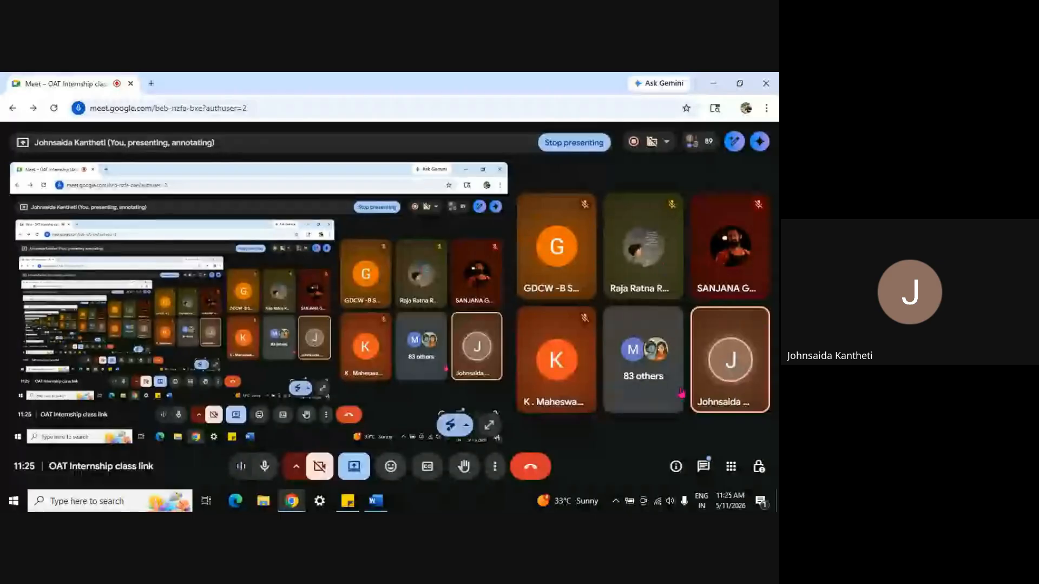
{"action": "left_click", "coordinate": [702, 468]}
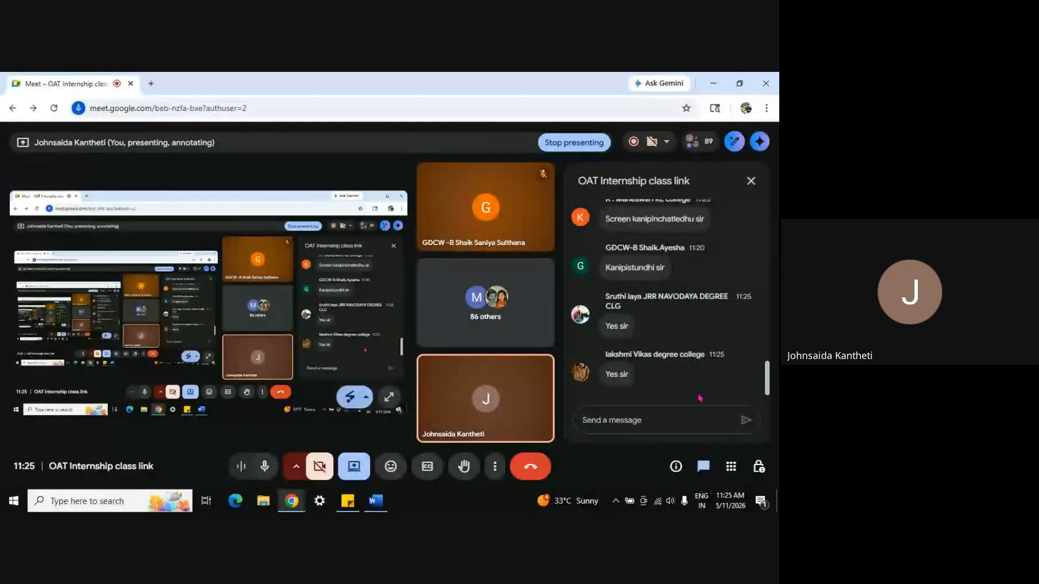
{"action": "left_click", "coordinate": [377, 502]}
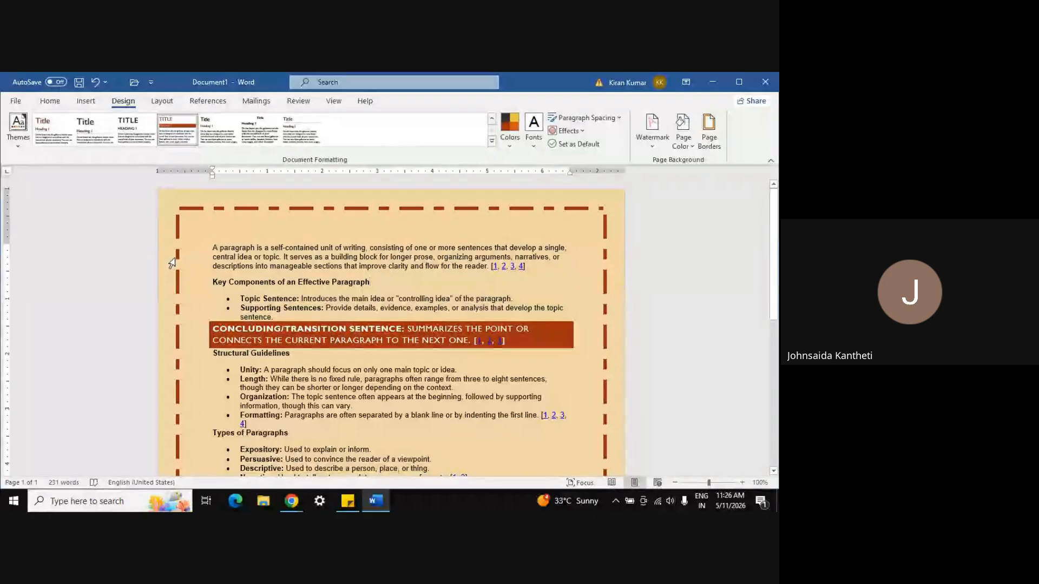
Switch to the Google Meet window, admit the one waiting guest and close the participants list.
{"action": "mouse_move", "coordinate": [292, 501]}
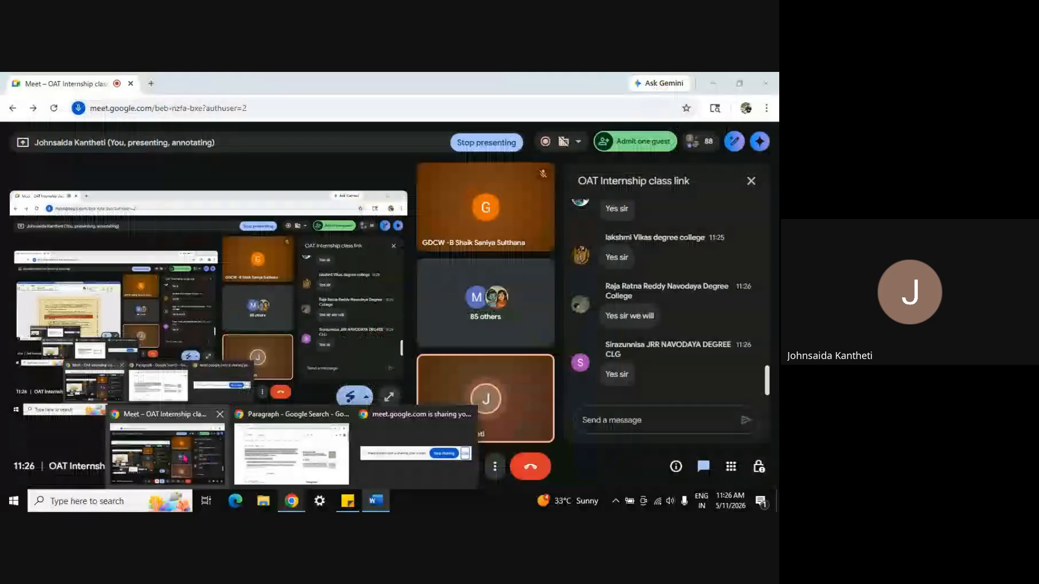
{"action": "left_click", "coordinate": [184, 458]}
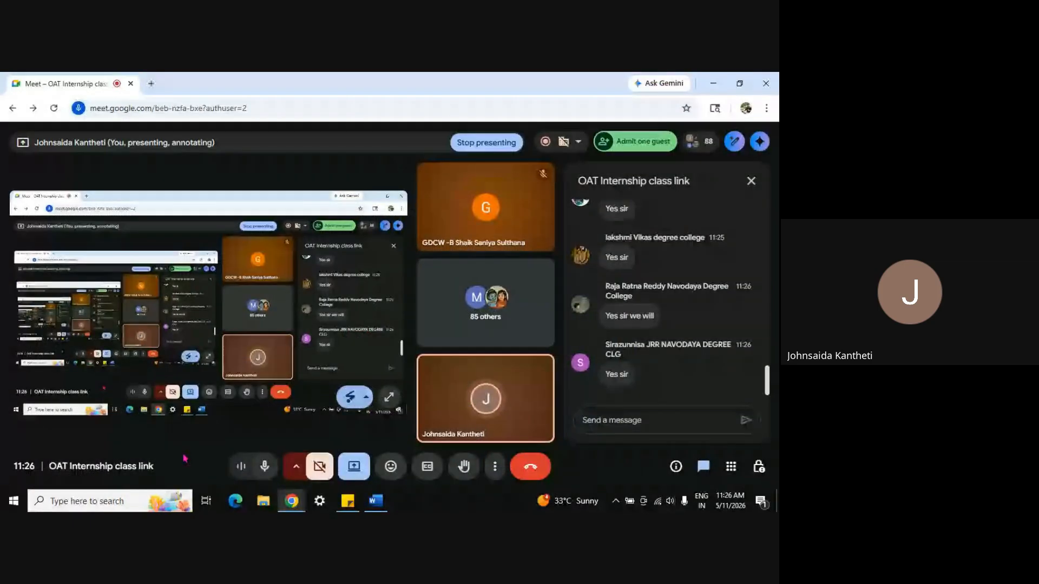
{"action": "left_click", "coordinate": [604, 415]}
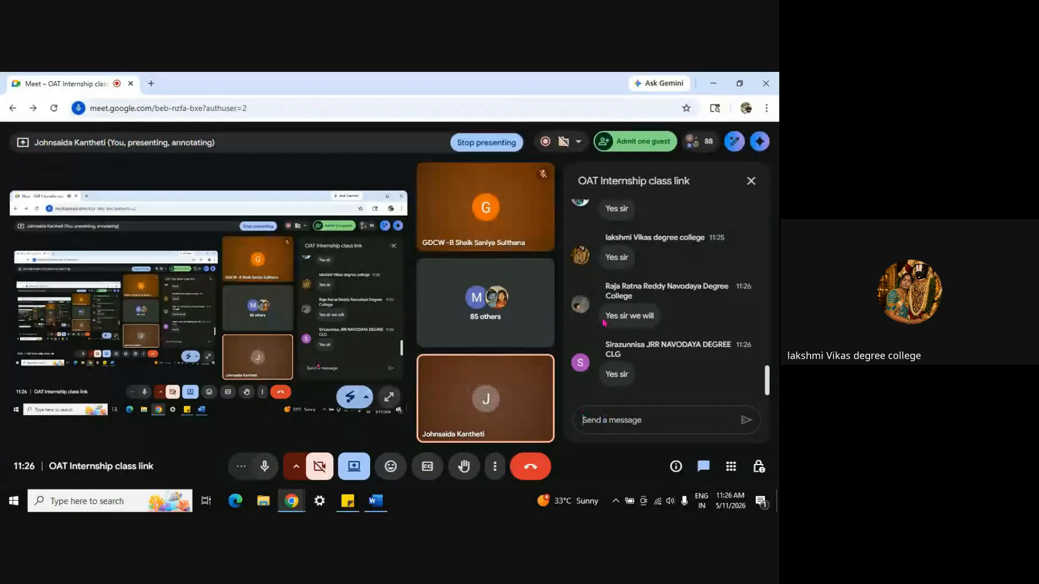
{"action": "left_click", "coordinate": [637, 144]}
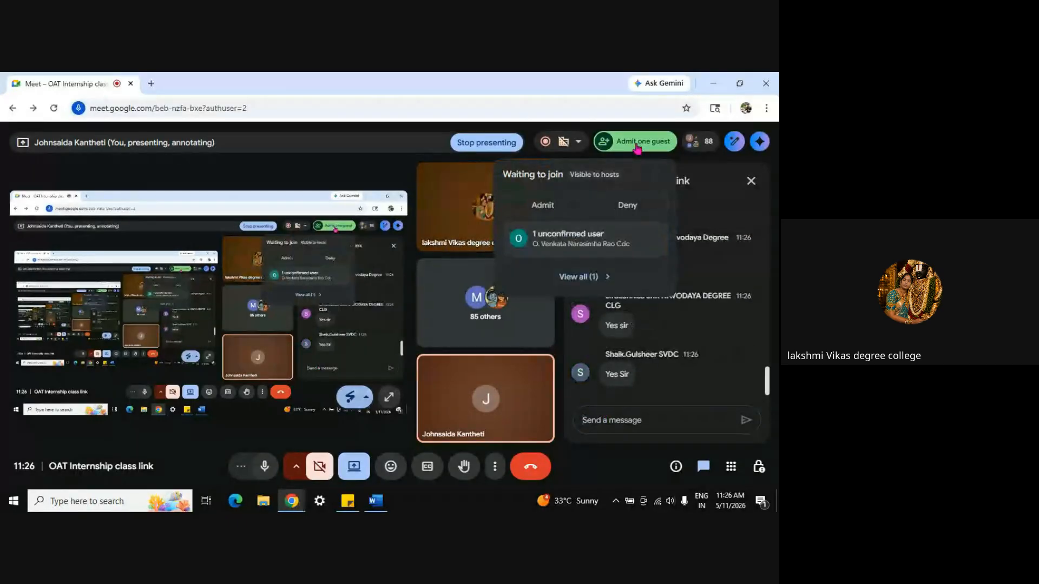
{"action": "left_click", "coordinate": [637, 142]}
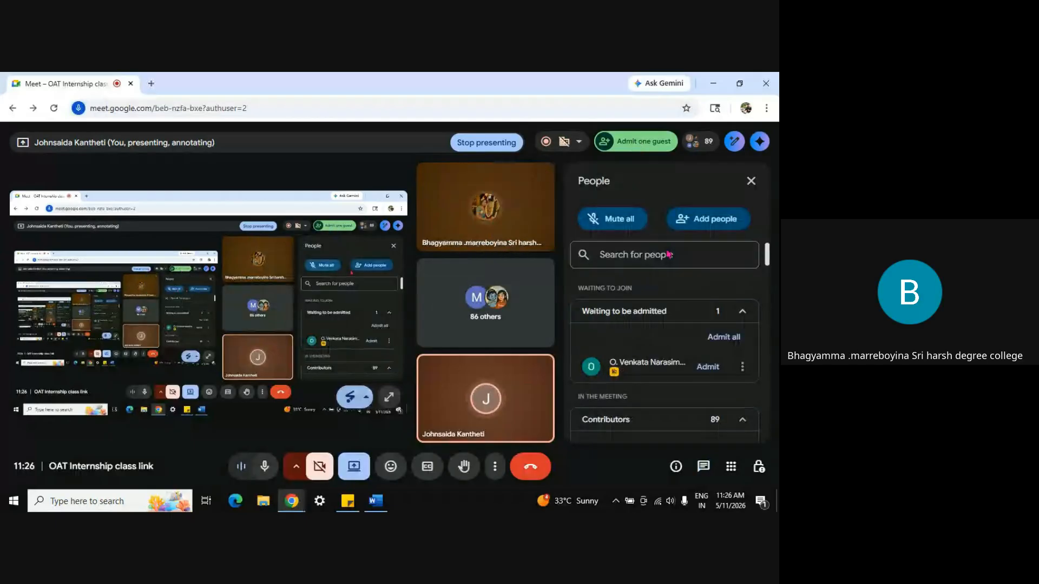
{"action": "left_click", "coordinate": [714, 371]}
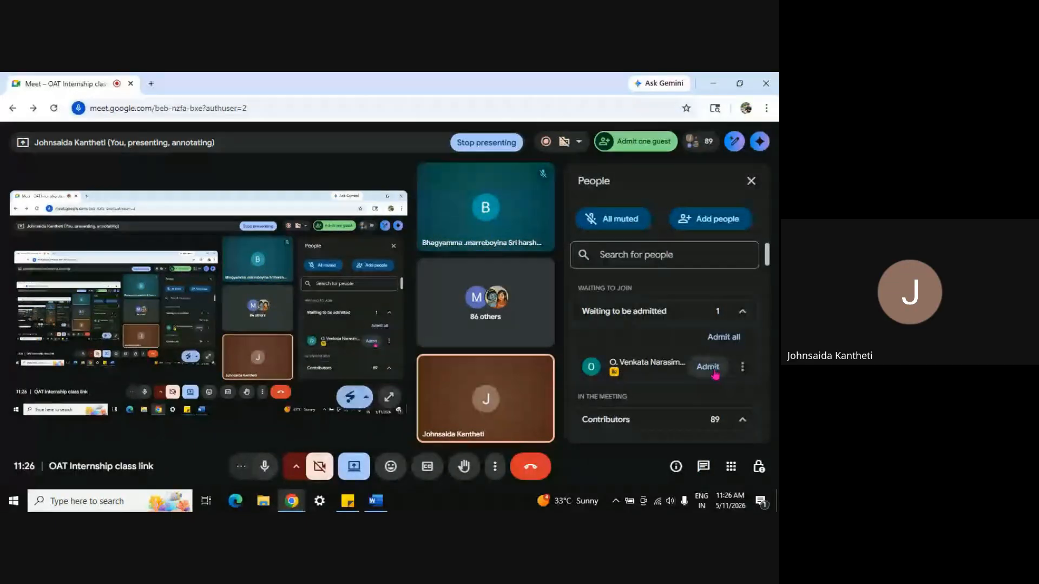
{"action": "left_click", "coordinate": [751, 183]}
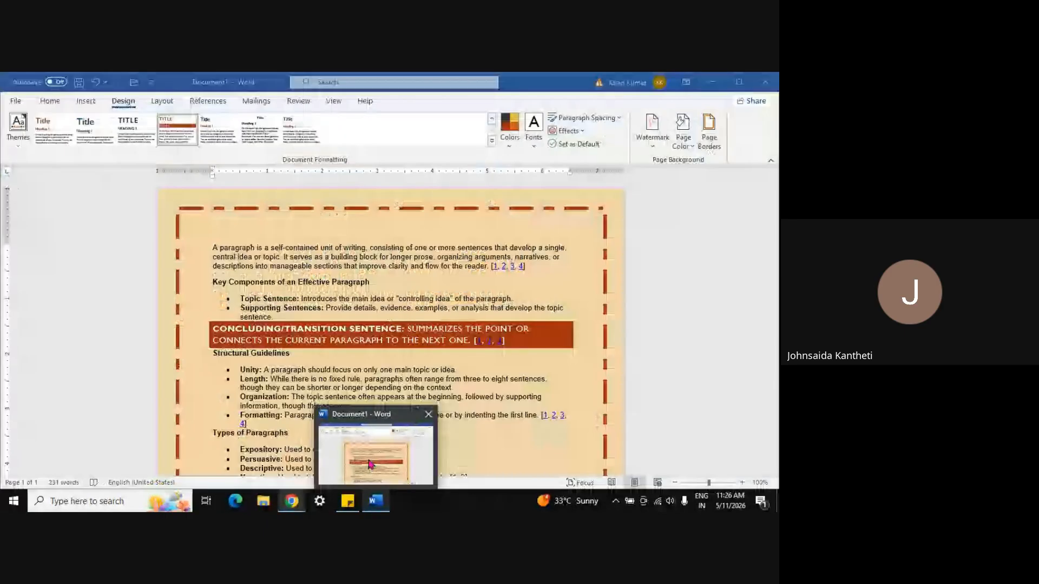
Return to the Word document and examine the page layout options and margin presets, checking the Google Meet window briefly.
{"action": "left_click", "coordinate": [368, 460]}
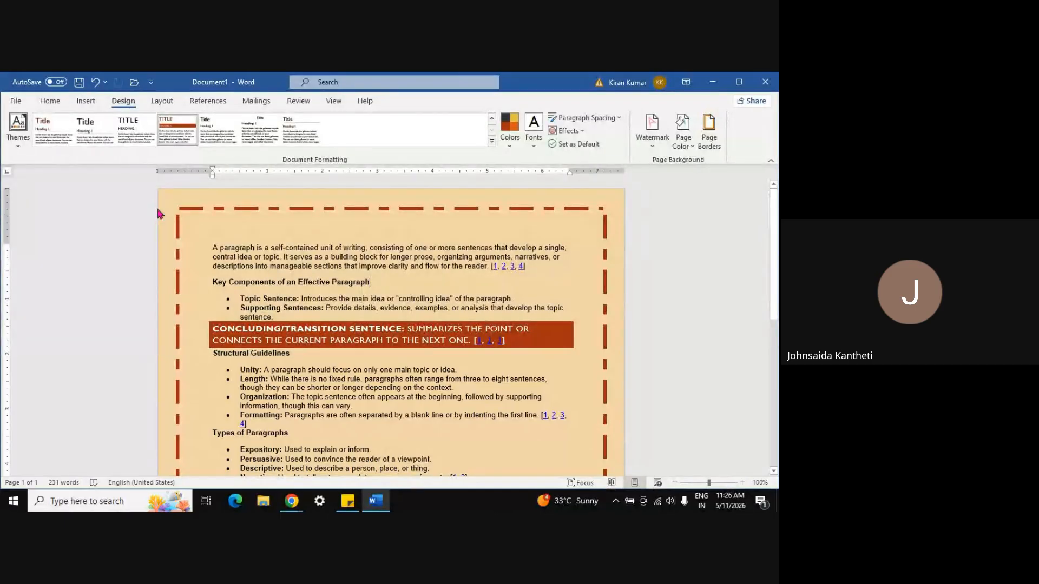
{"action": "key", "text": "ctrl+s"}
{"action": "key", "text": "Escape"}
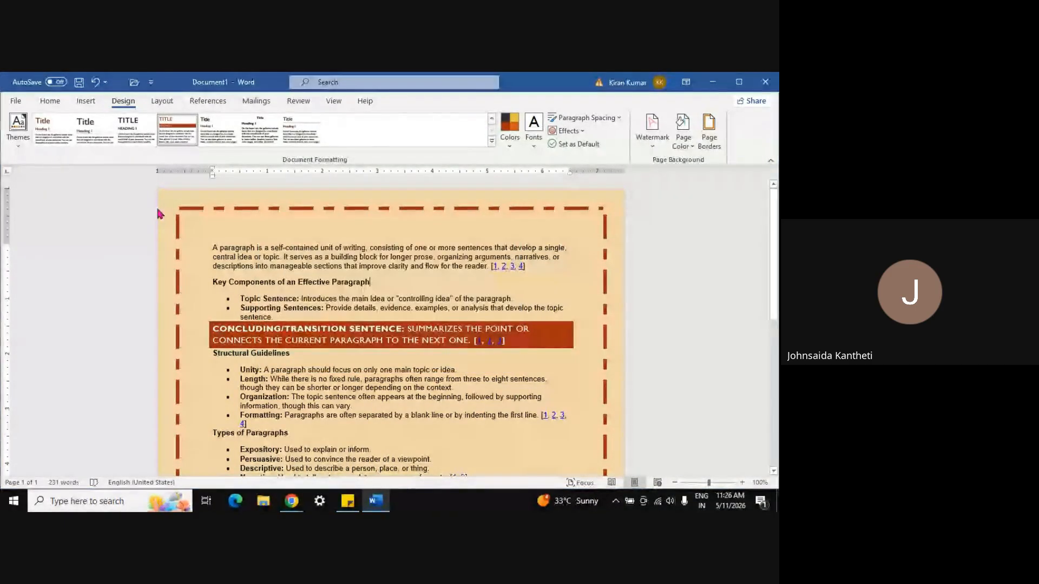
{"action": "left_click", "coordinate": [157, 103]}
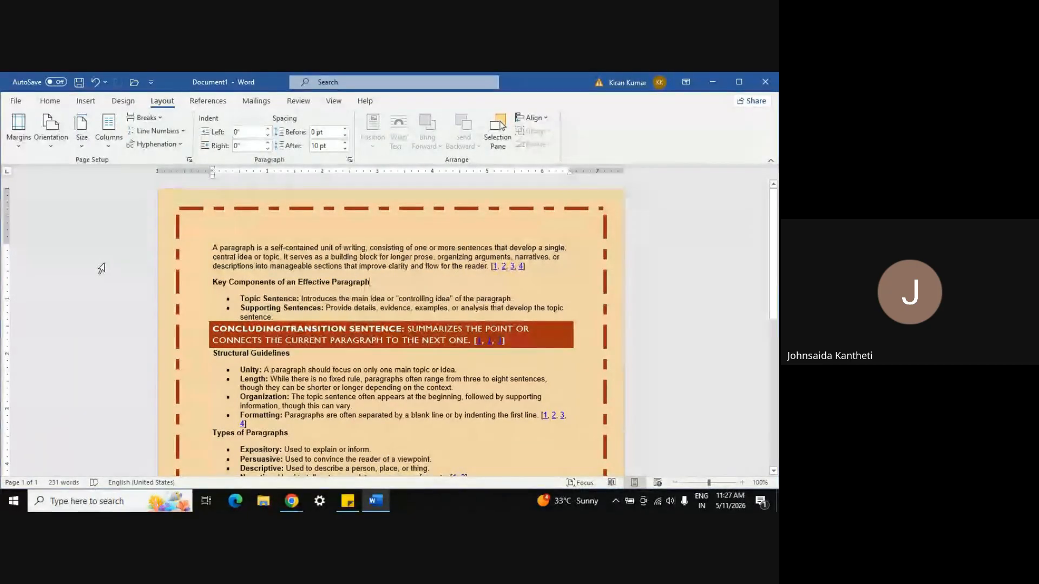
{"action": "key", "text": "alt+Tab"}
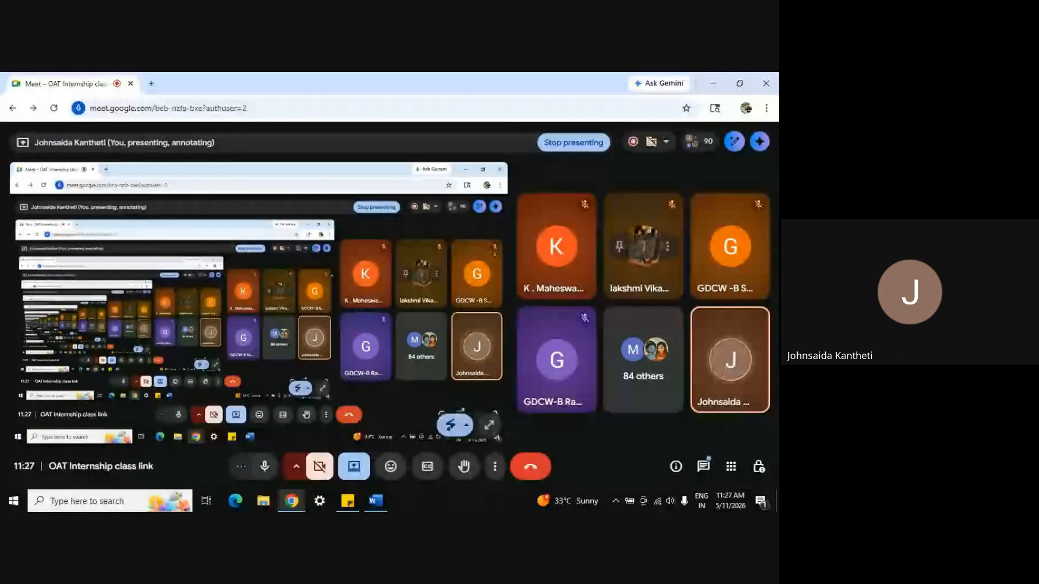
{"action": "key", "text": "alt+Tab"}
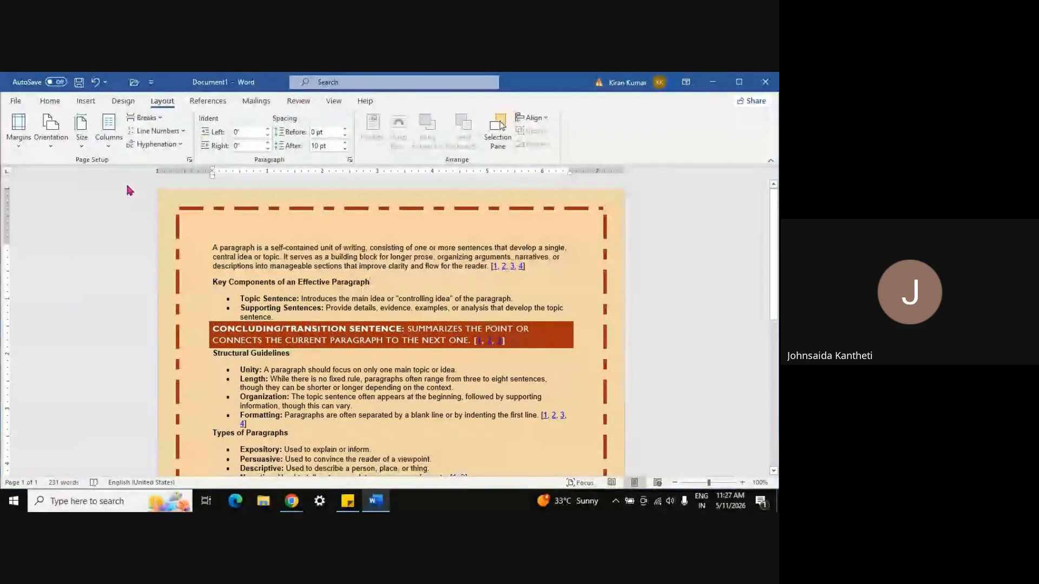
{"action": "left_click", "coordinate": [17, 141]}
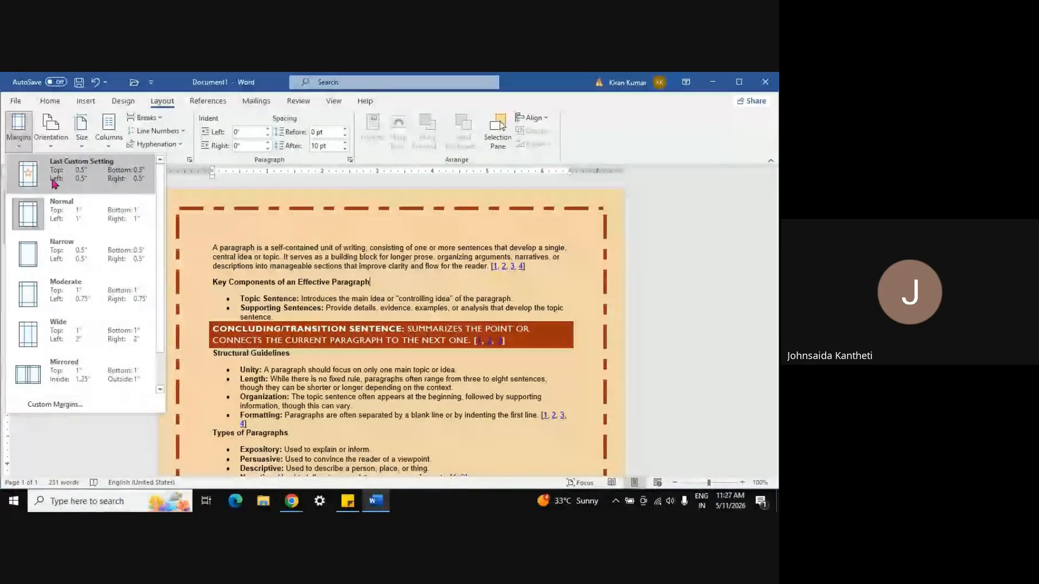
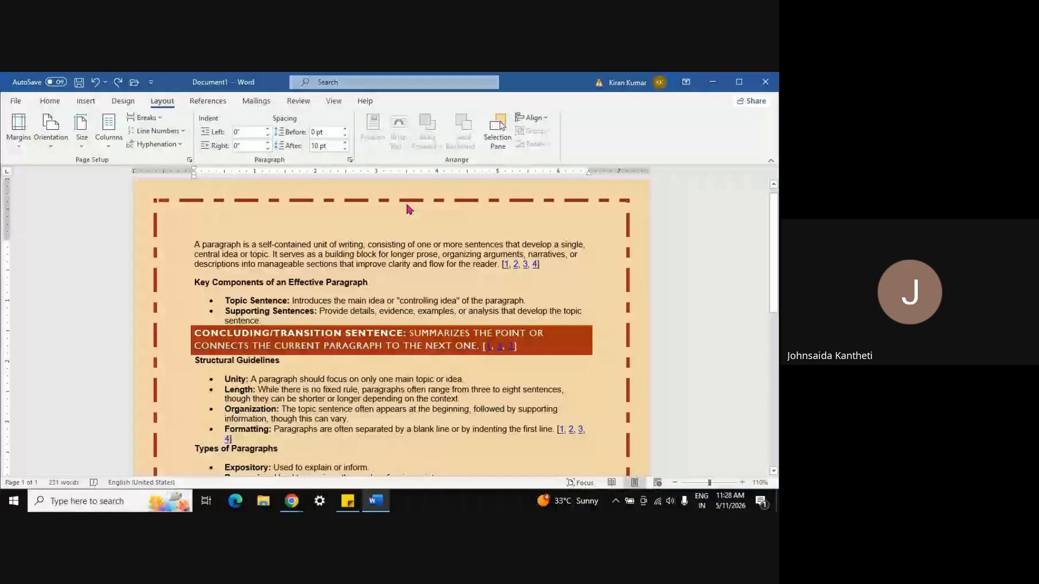
{"action": "left_click", "coordinate": [578, 283]}
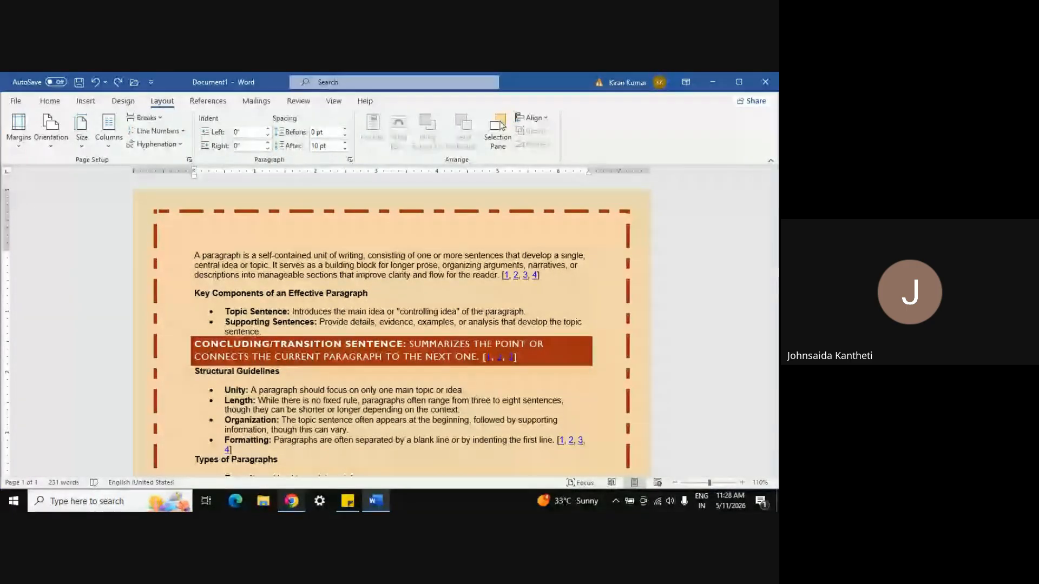
Switch to Google Meet, mute and unmute the microphone, and return to the Word document.
{"action": "mouse_move", "coordinate": [292, 501]}
{"action": "left_click", "coordinate": [183, 451]}
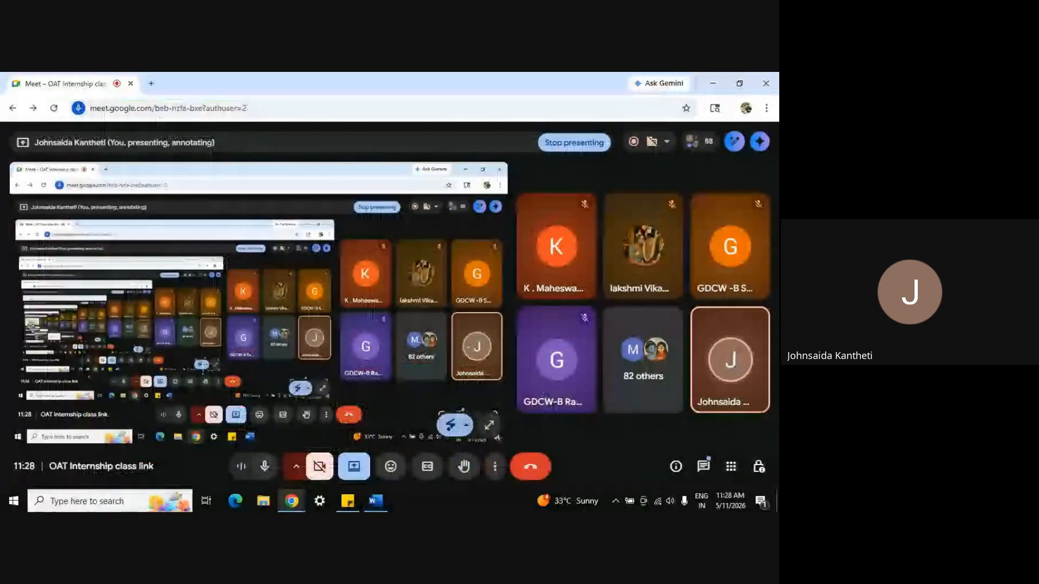
{"action": "left_click", "coordinate": [265, 466]}
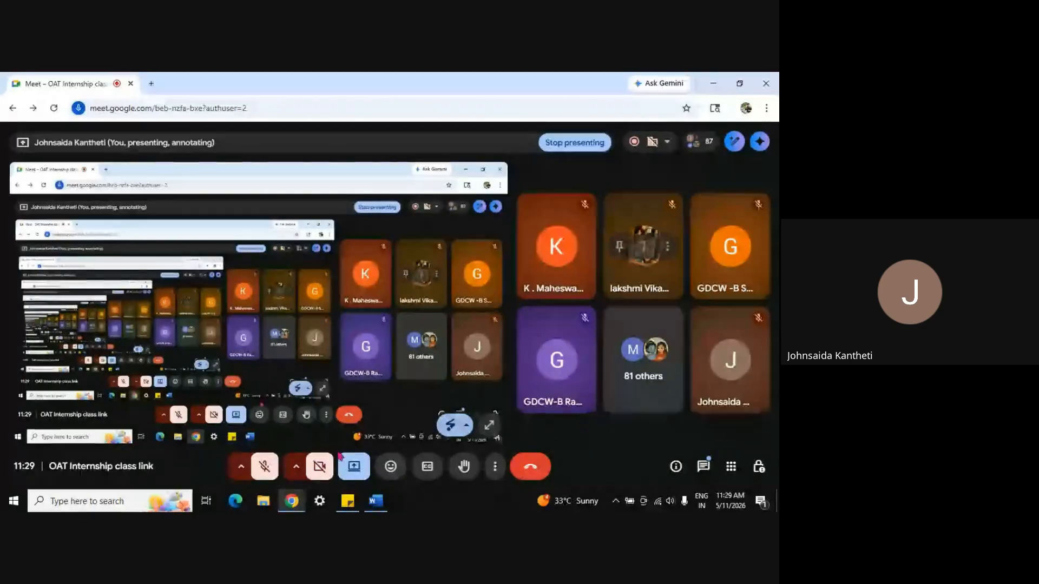
{"action": "left_click", "coordinate": [264, 473]}
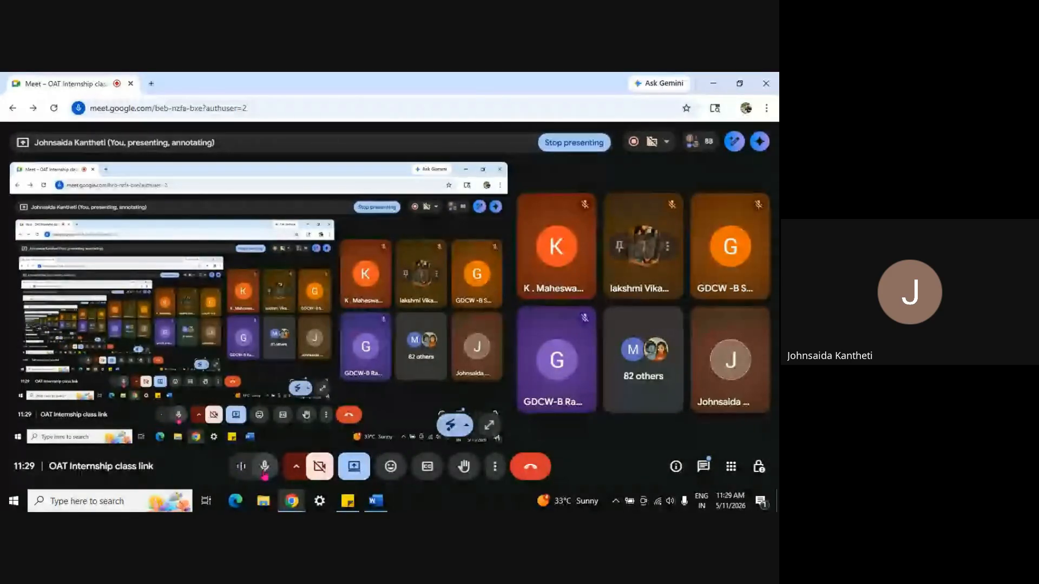
{"action": "key", "text": "alt+Tab"}
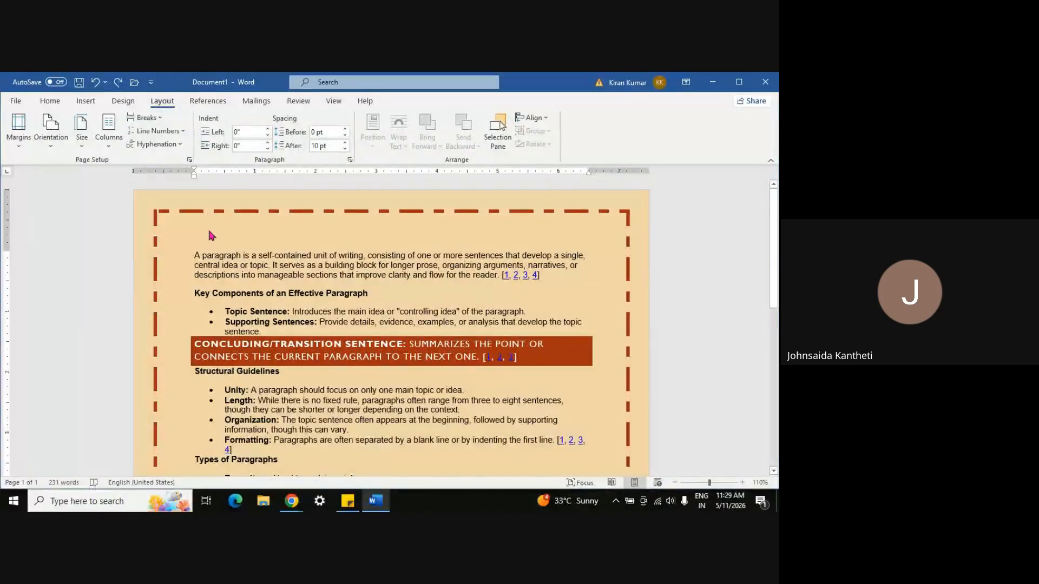
Apply the Normal margin preset to the document, followed by the Narrow preset.
{"action": "left_click", "coordinate": [22, 132]}
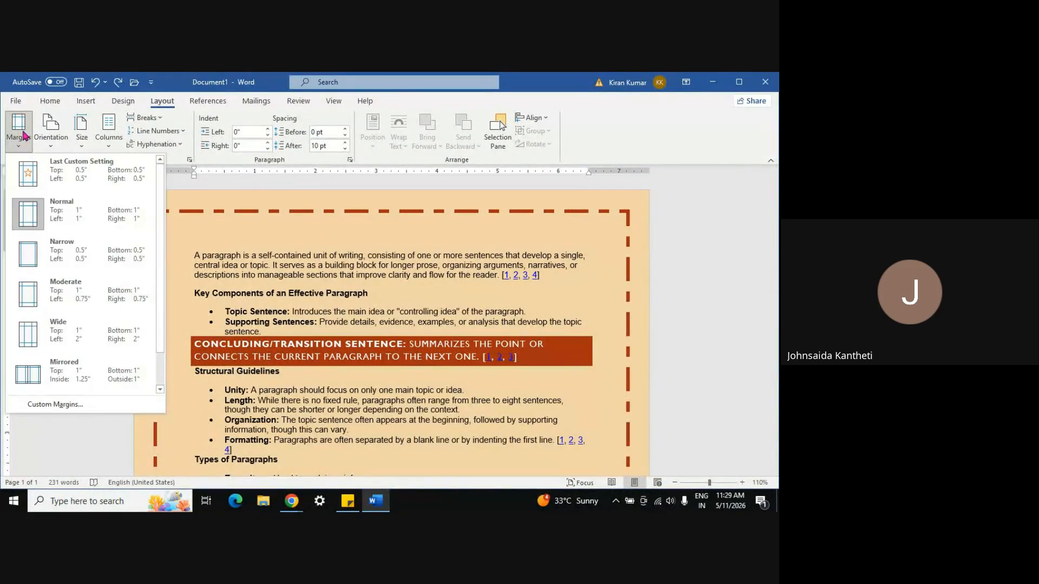
{"action": "left_click", "coordinate": [28, 216]}
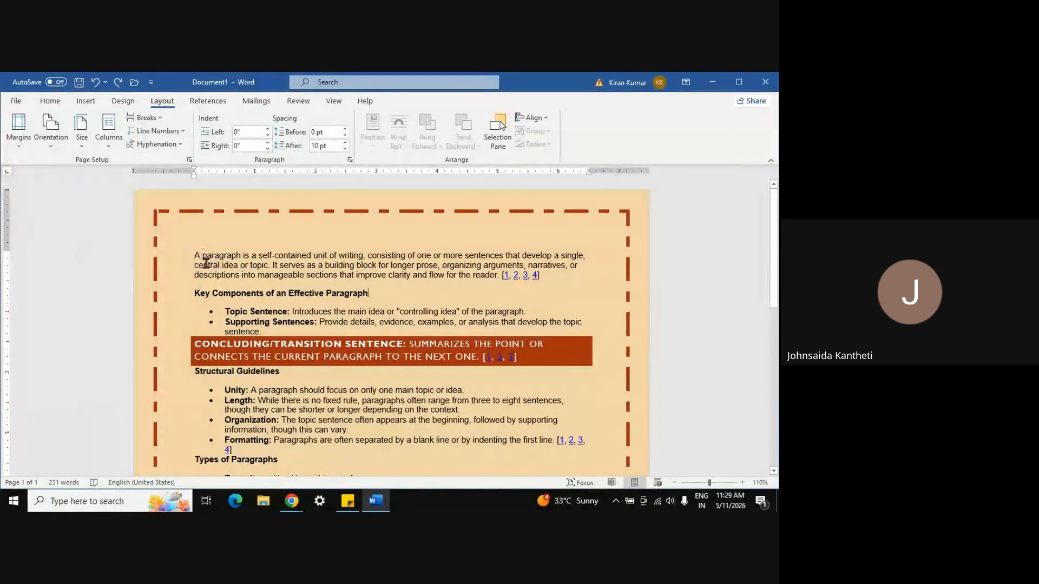
{"action": "left_click", "coordinate": [18, 130]}
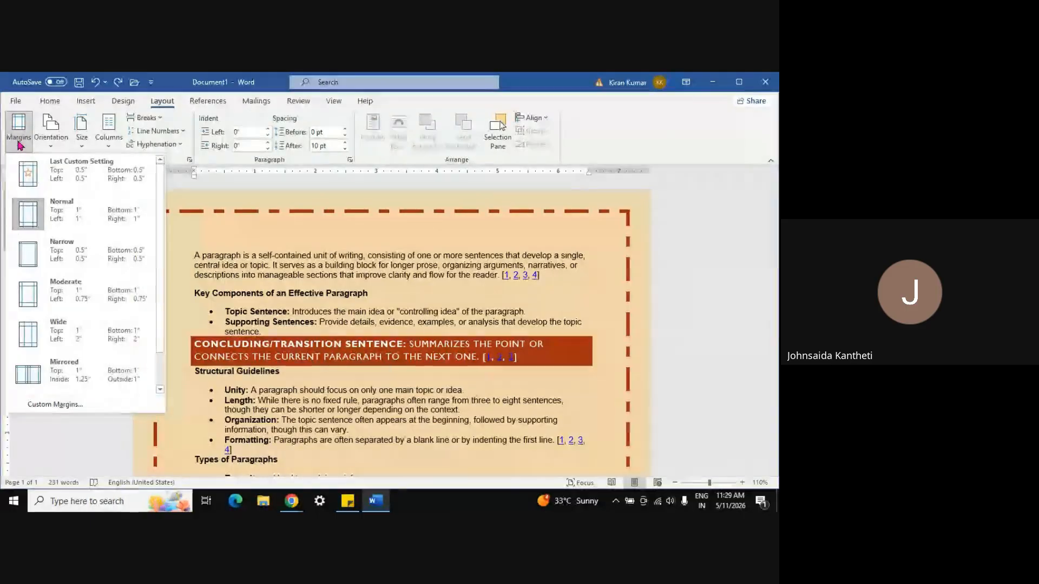
{"action": "left_click", "coordinate": [37, 250]}
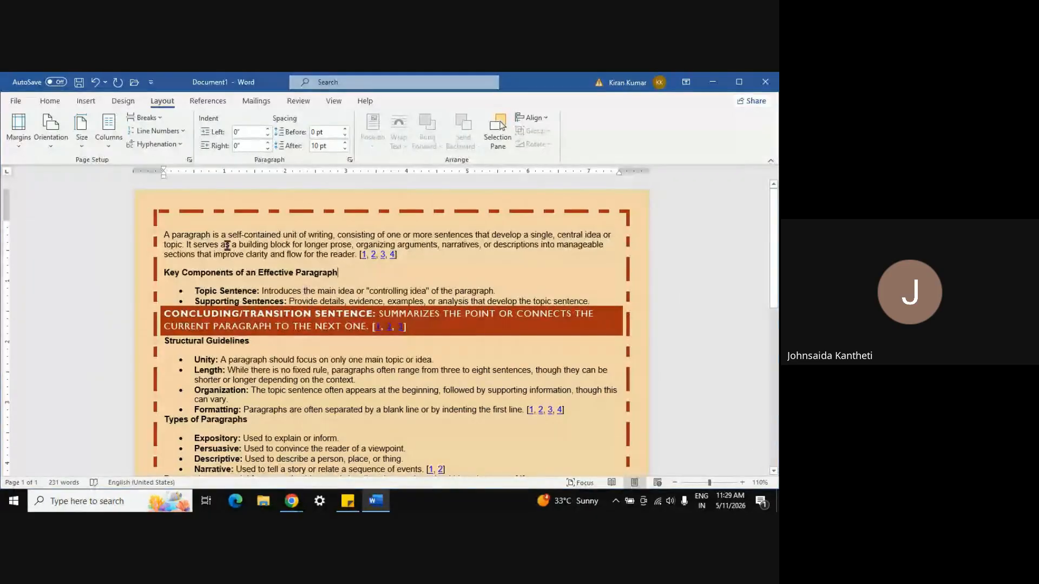
Try the Moderate margin preset on the document, followed by the Wide preset.
{"action": "left_click", "coordinate": [19, 142]}
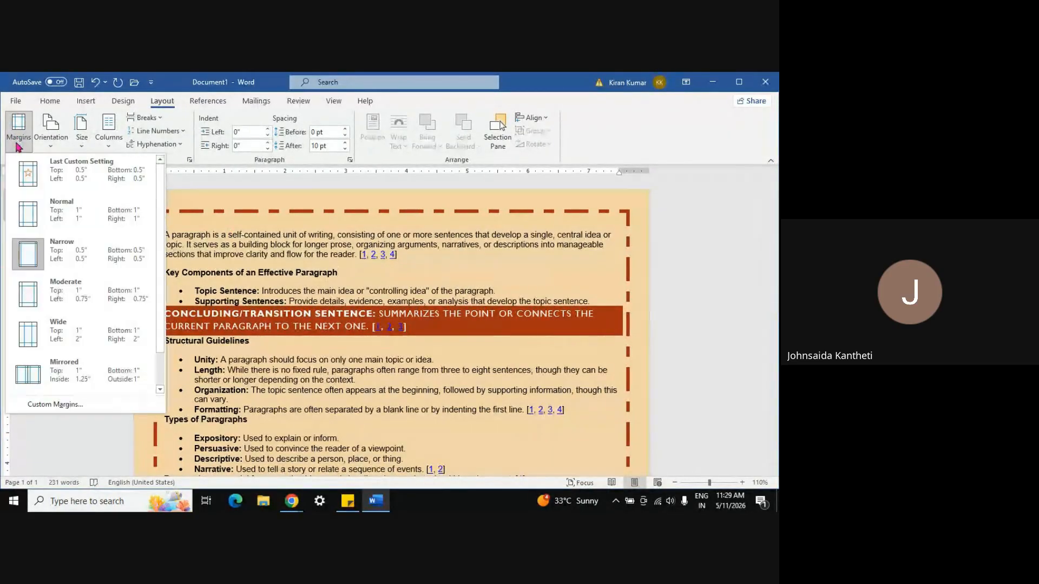
{"action": "left_click", "coordinate": [29, 294]}
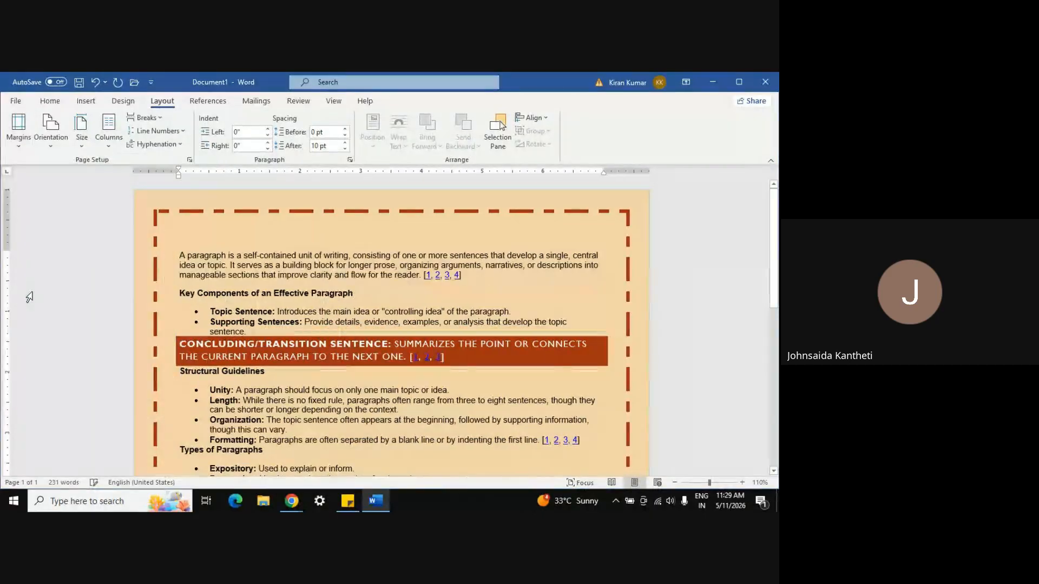
{"action": "left_click", "coordinate": [23, 147]}
{"action": "left_click", "coordinate": [32, 348]}
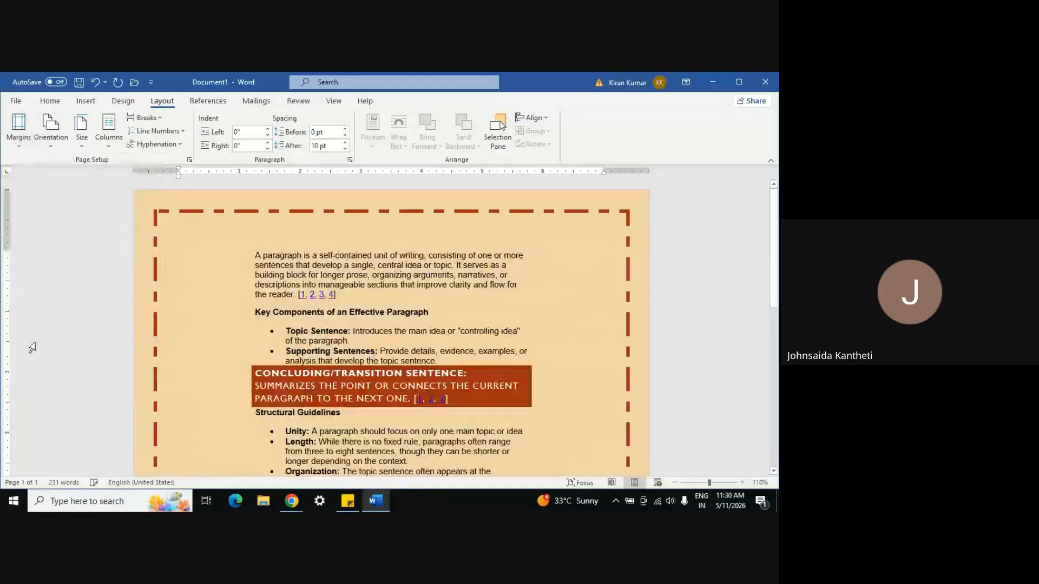
Apply the Mirrored margin preset and look over the page down to its lower border and back.
{"action": "left_click", "coordinate": [24, 123]}
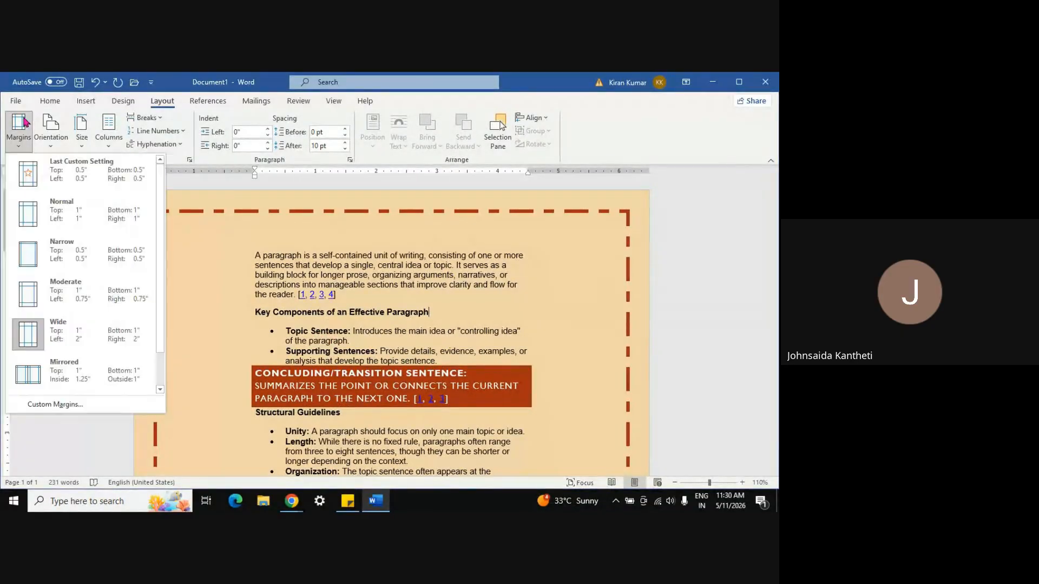
{"action": "left_click", "coordinate": [22, 379]}
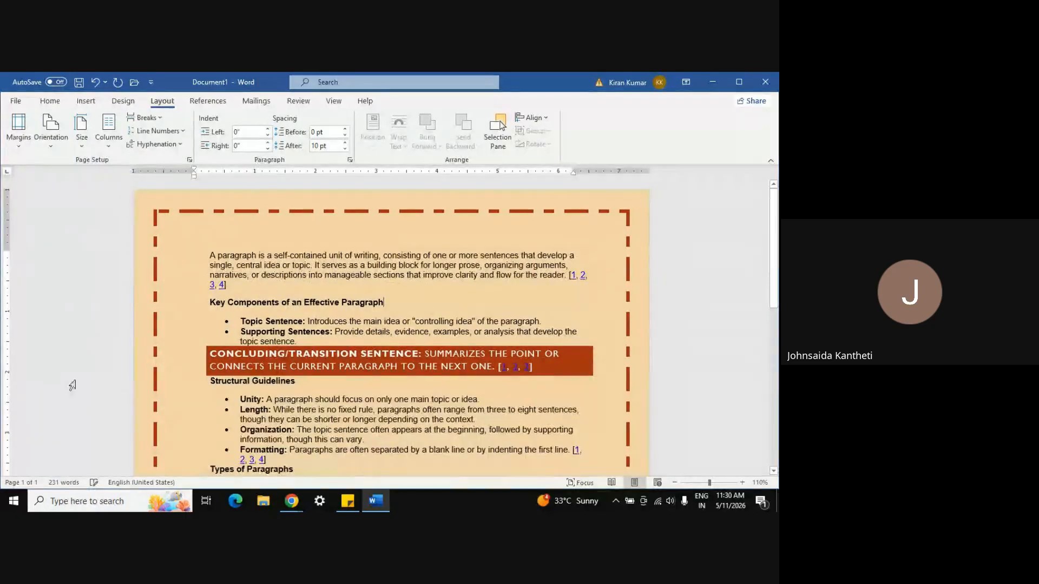
{"action": "scroll", "coordinate": [309, 377], "scroll_direction": "down", "scroll_amount": 10}
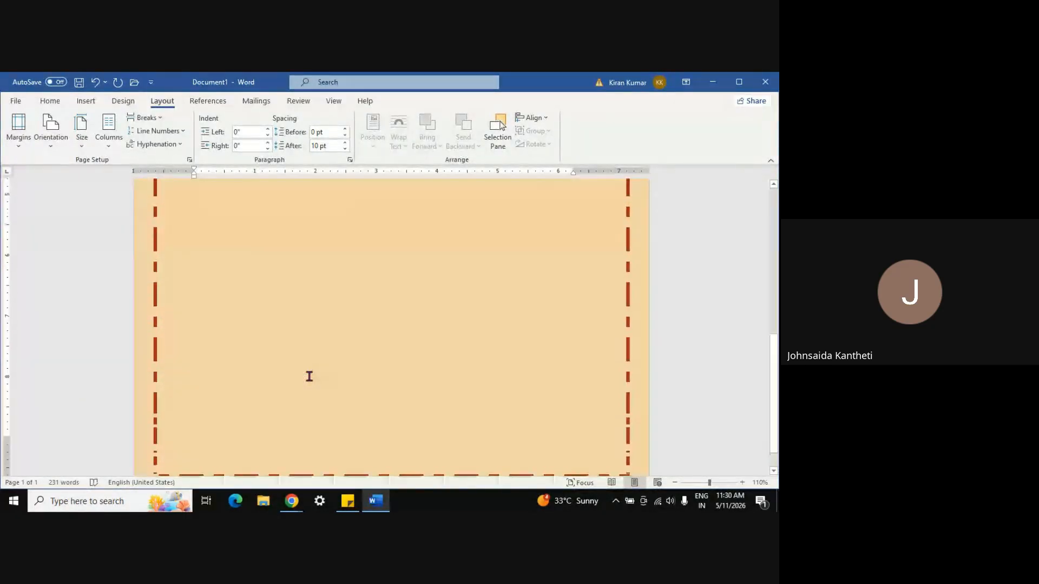
{"action": "scroll", "coordinate": [309, 377], "scroll_direction": "up", "scroll_amount": 10}
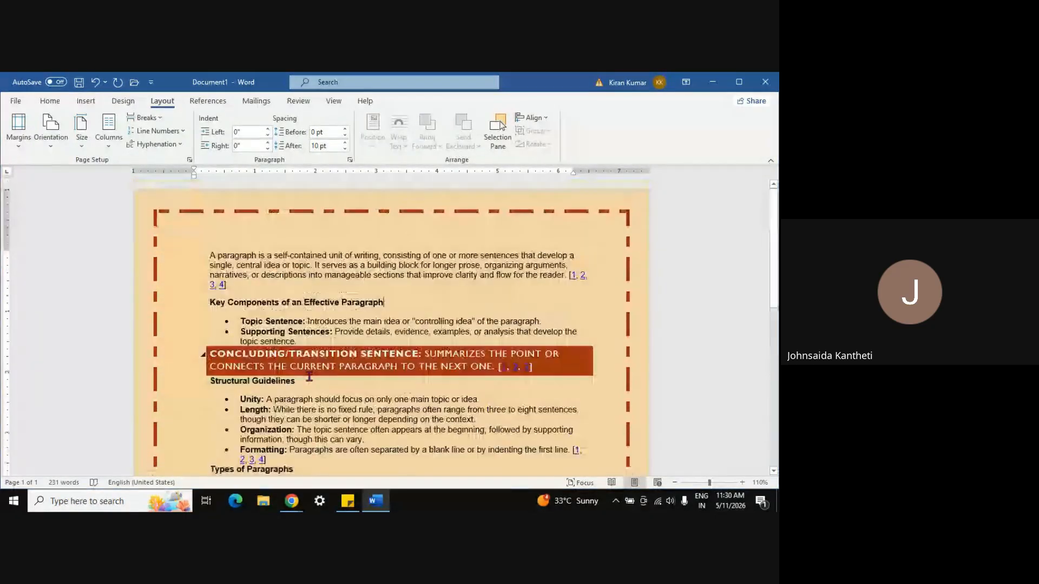
Set custom page margins of 3 inches for top, bottom, inside and outside on the whole document.
{"action": "left_click", "coordinate": [21, 135]}
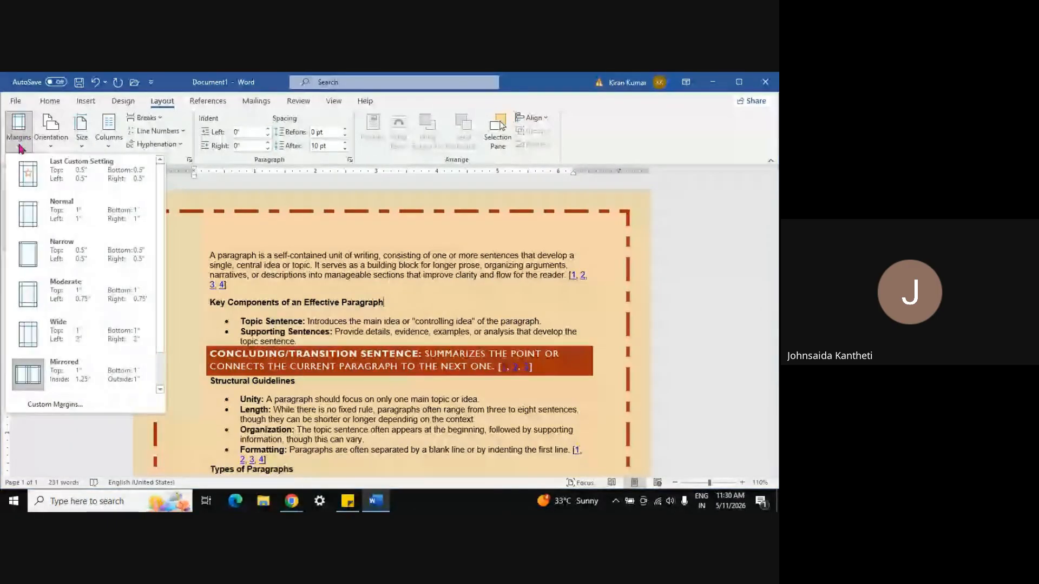
{"action": "left_click", "coordinate": [48, 407]}
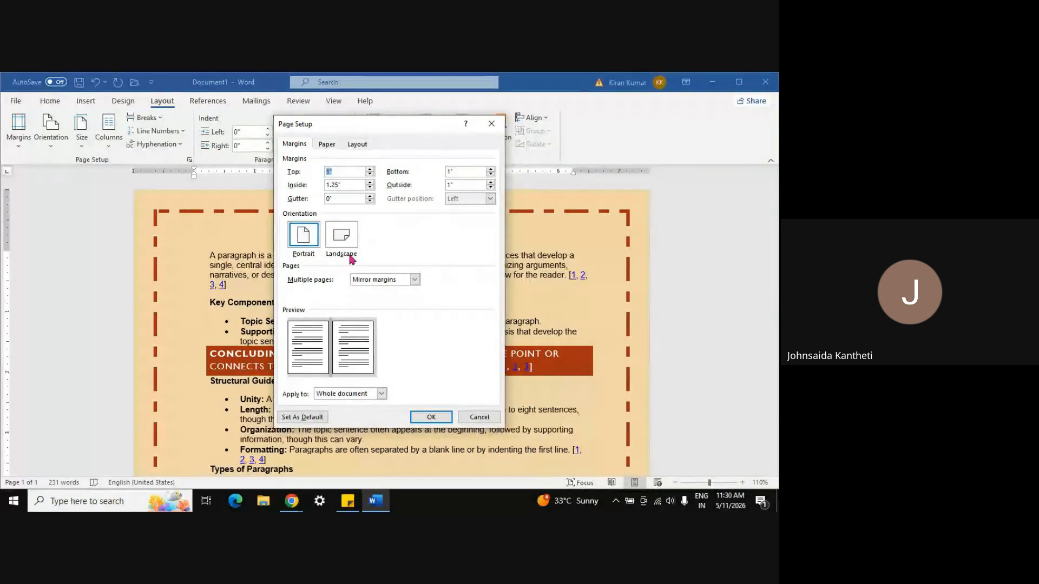
{"action": "left_click", "coordinate": [370, 169]}
{"action": "left_click", "coordinate": [370, 170]}
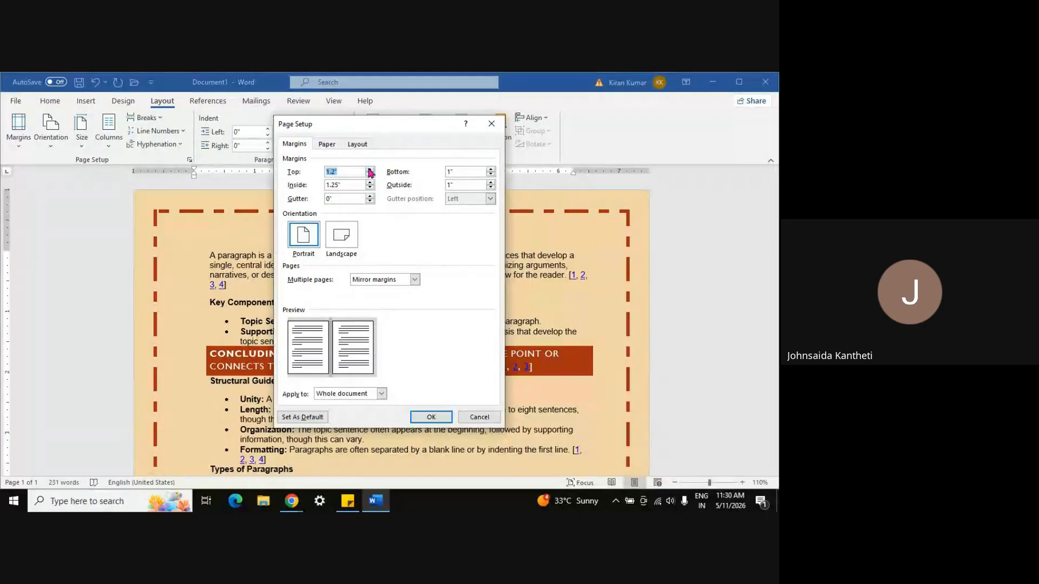
{"action": "left_click", "coordinate": [370, 170]}
{"action": "left_click", "coordinate": [371, 170]}
{"action": "left_click", "coordinate": [370, 170]}
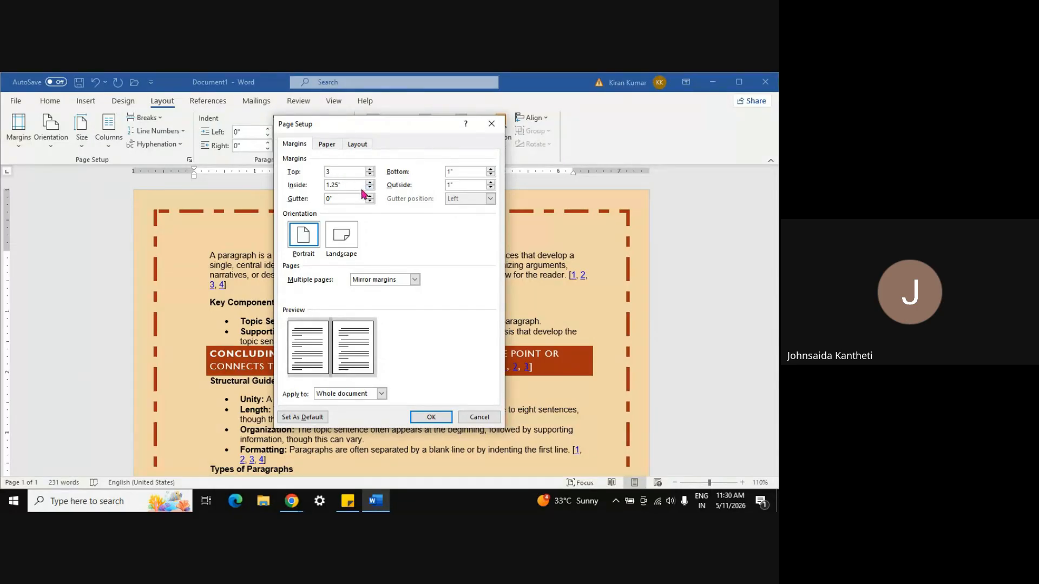
{"action": "left_click", "coordinate": [352, 186]}
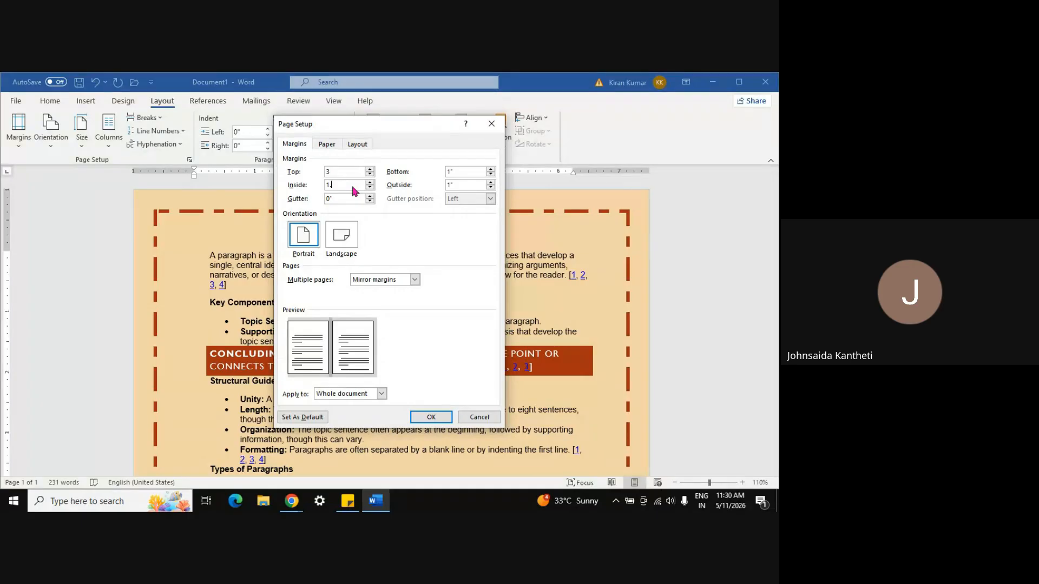
{"action": "left_click", "coordinate": [471, 180]}
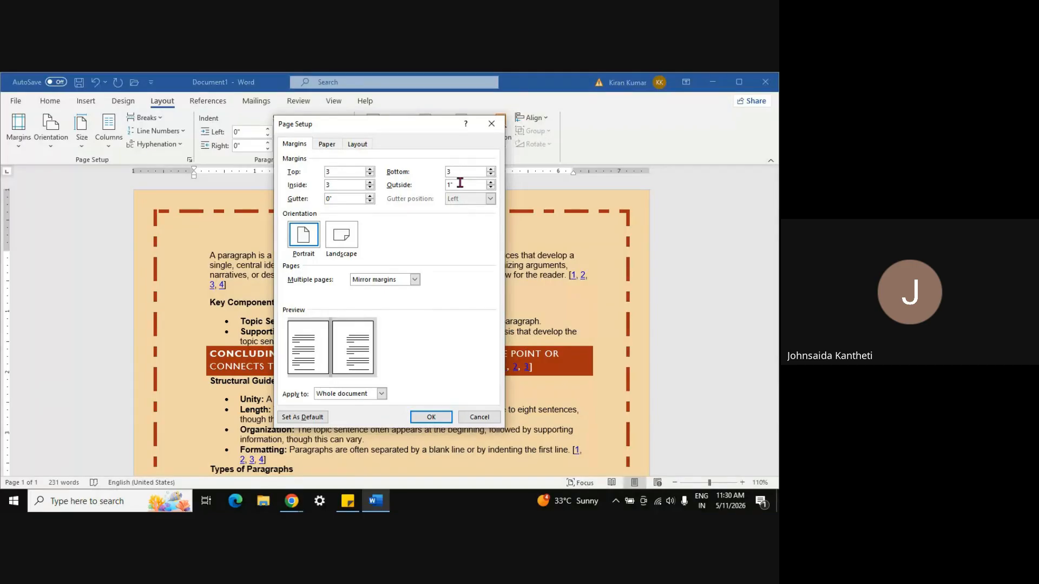
{"action": "left_click", "coordinate": [461, 185]}
{"action": "type", "text": "3"}
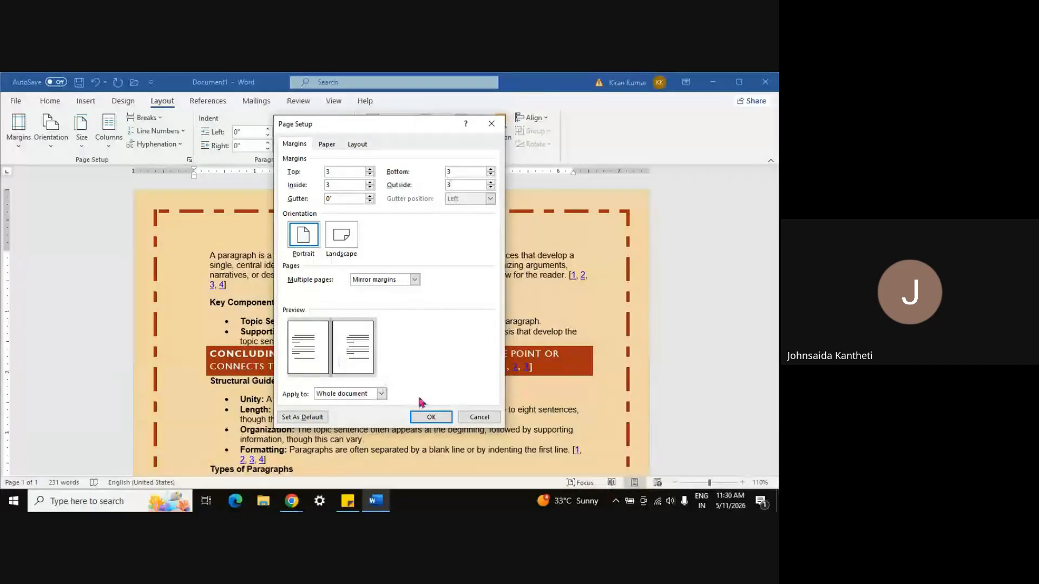
{"action": "left_click", "coordinate": [425, 417]}
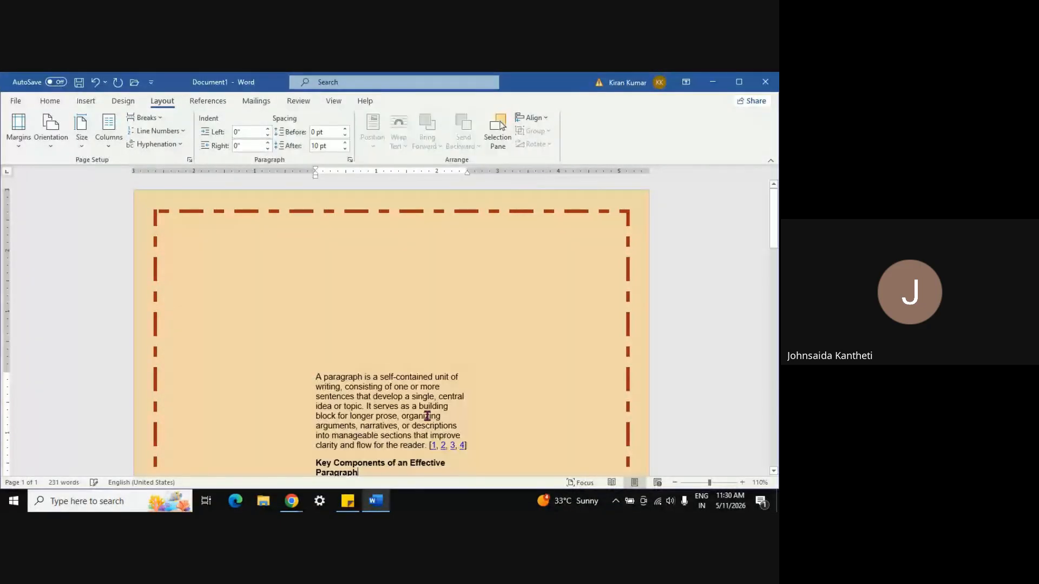
Look over the document's pages with the custom margins and undo the margin change.
{"action": "scroll", "coordinate": [347, 325], "scroll_direction": "down", "scroll_amount": 15}
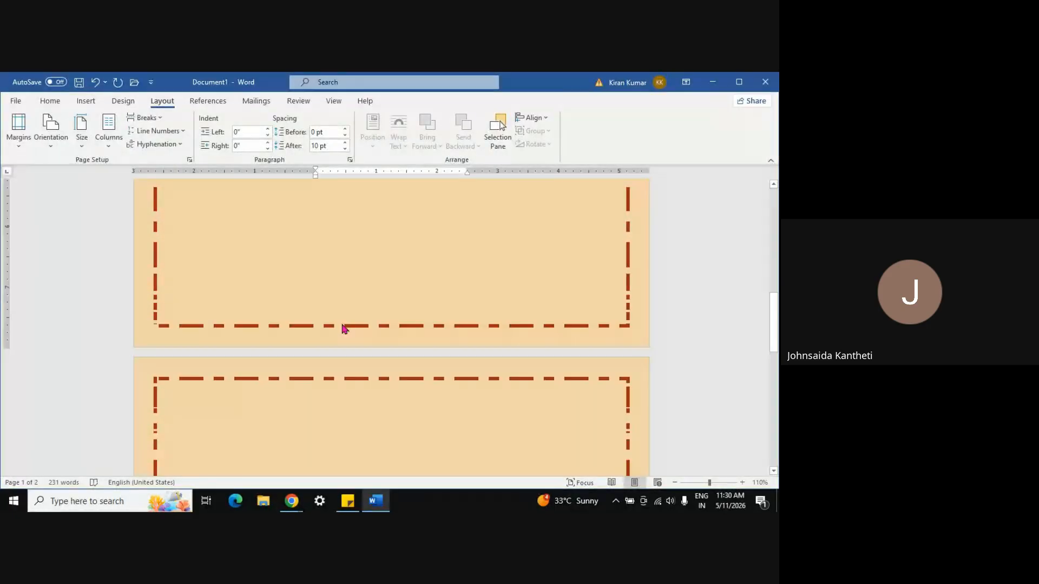
{"action": "scroll", "coordinate": [345, 328], "scroll_direction": "down", "scroll_amount": 10}
{"action": "scroll", "coordinate": [342, 324], "scroll_direction": "up", "scroll_amount": 3}
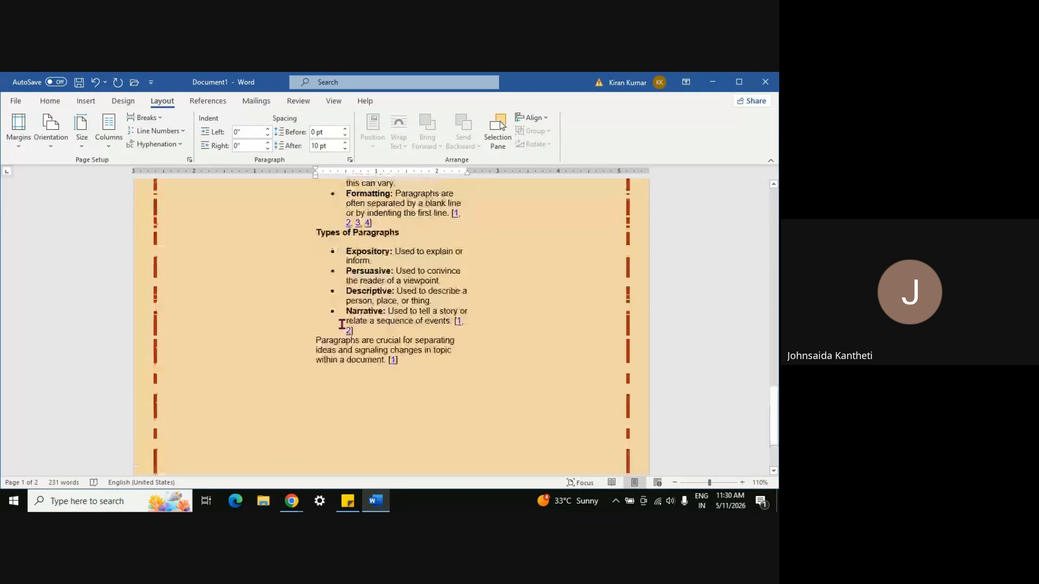
{"action": "scroll", "coordinate": [342, 324], "scroll_direction": "up", "scroll_amount": 20}
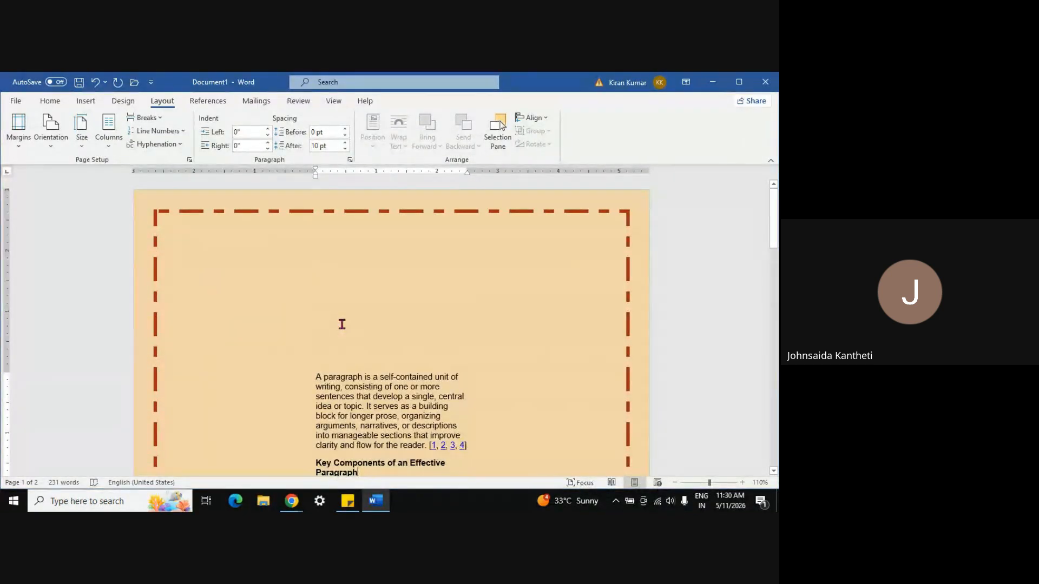
{"action": "key", "text": "ctrl+z"}
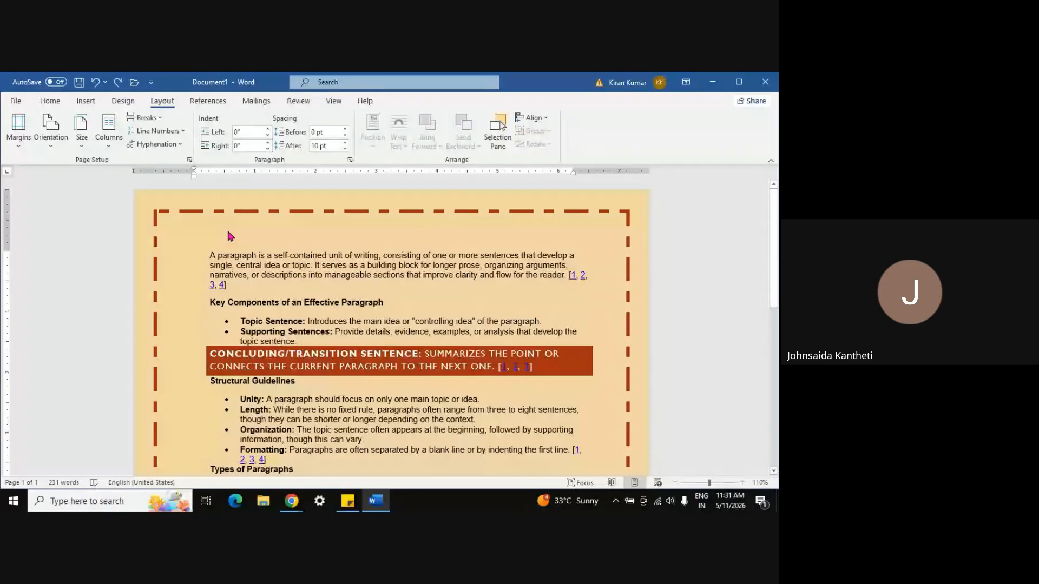
Change the document's page orientation to Landscape.
{"action": "left_click", "coordinate": [54, 149]}
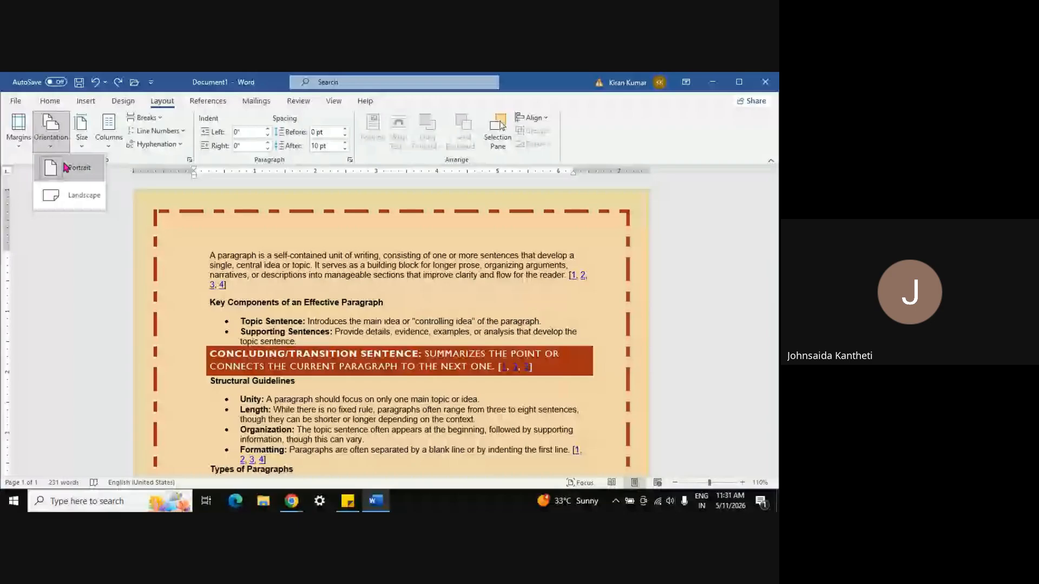
{"action": "left_click", "coordinate": [81, 196]}
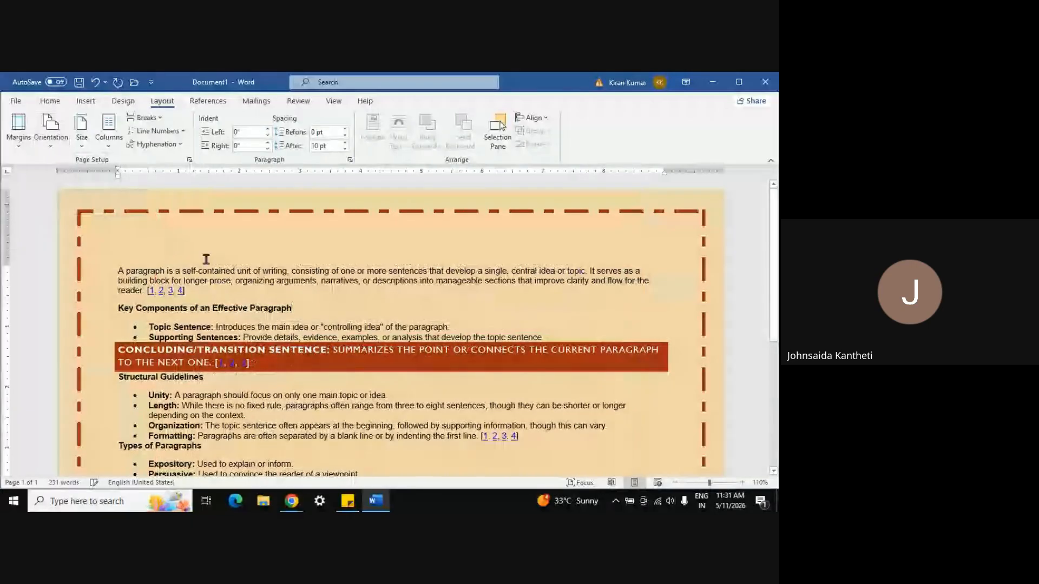
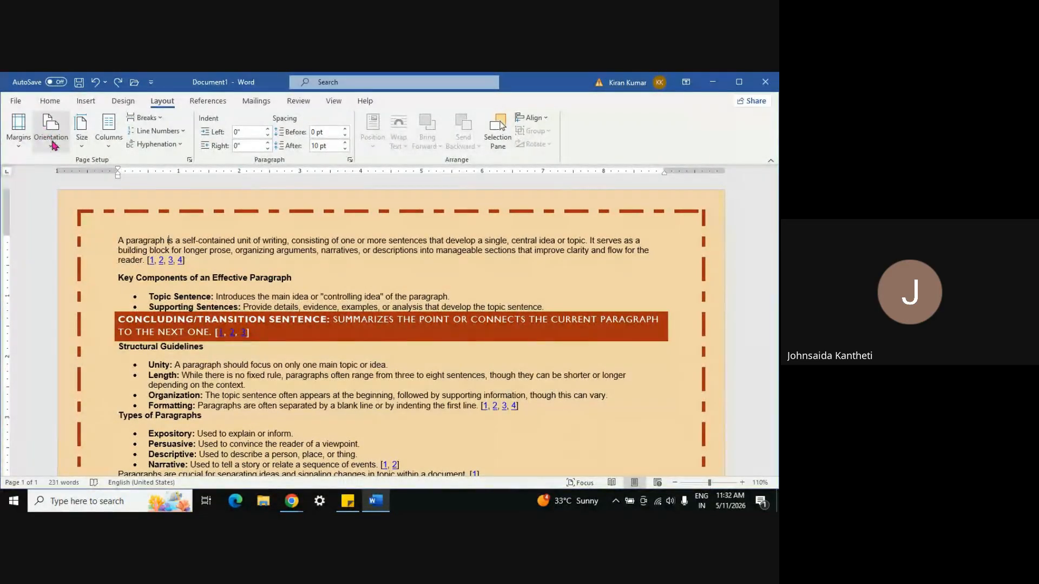
Review the preset paper sizes and the additional paper size settings, closing them without changing anything.
{"action": "left_click", "coordinate": [82, 145]}
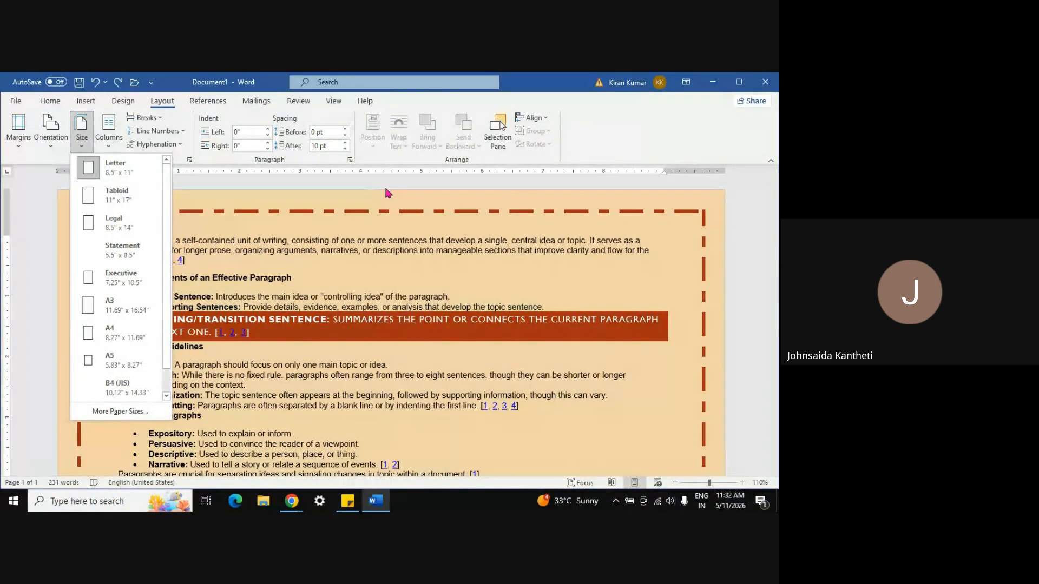
{"action": "left_click", "coordinate": [264, 186]}
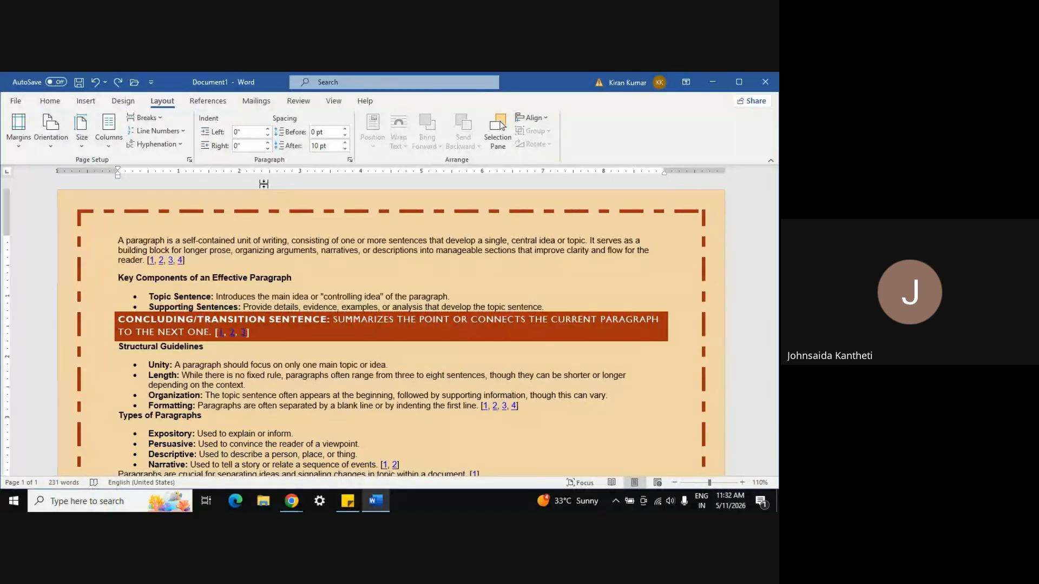
{"action": "left_click", "coordinate": [82, 142]}
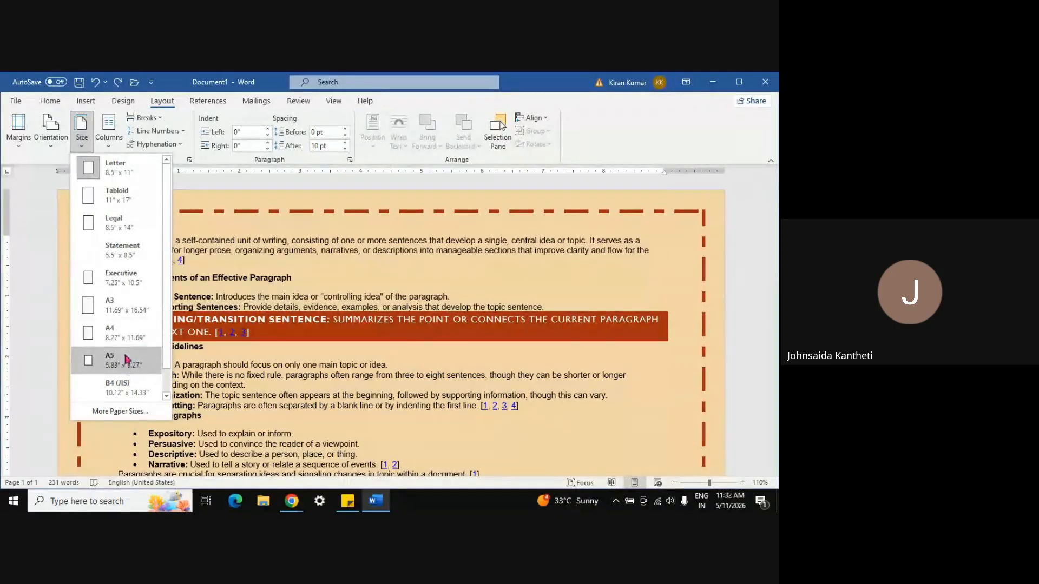
{"action": "left_click", "coordinate": [124, 413]}
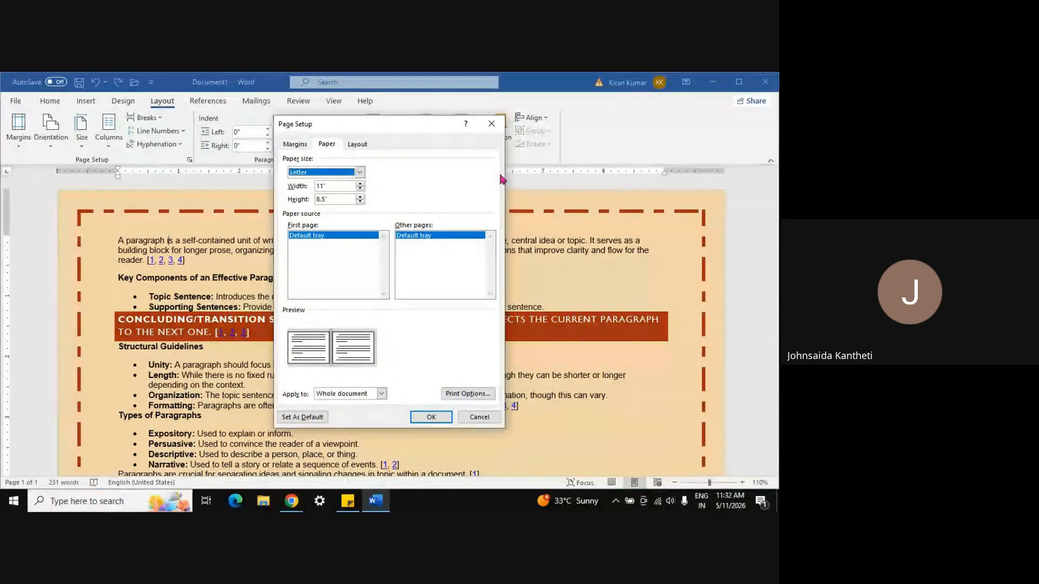
{"action": "left_click", "coordinate": [491, 126]}
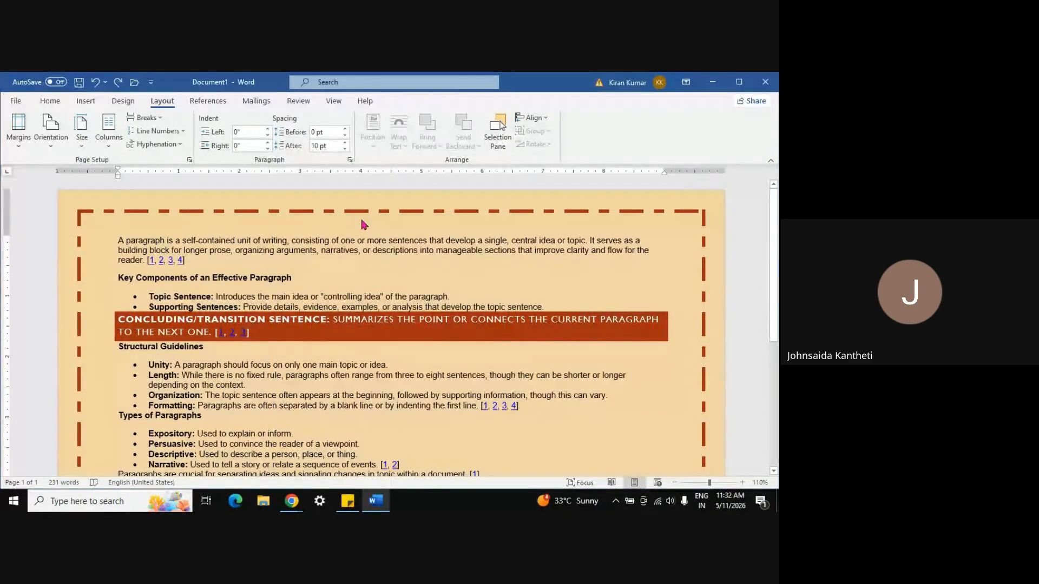
Try the A4 paper size on the landscape document, look over the page and undo the size change.
{"action": "left_click", "coordinate": [82, 132]}
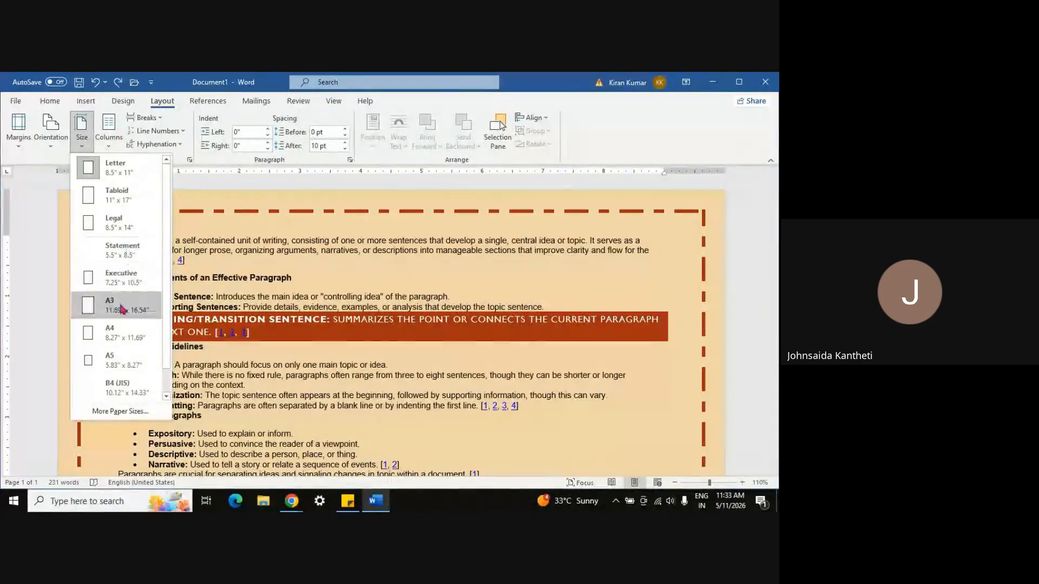
{"action": "left_click", "coordinate": [116, 341]}
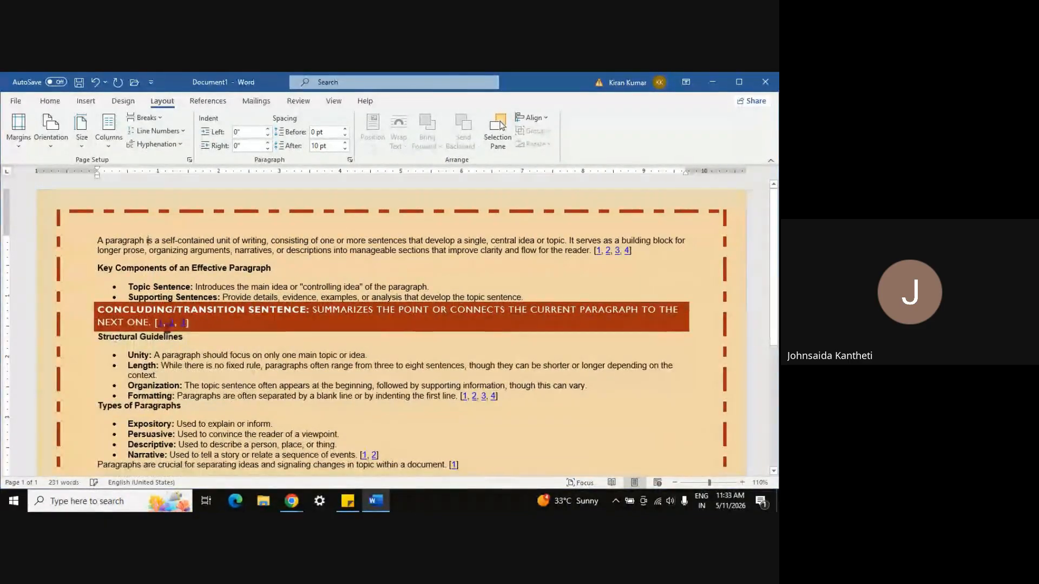
{"action": "scroll", "coordinate": [406, 270], "scroll_direction": "down", "scroll_amount": 5}
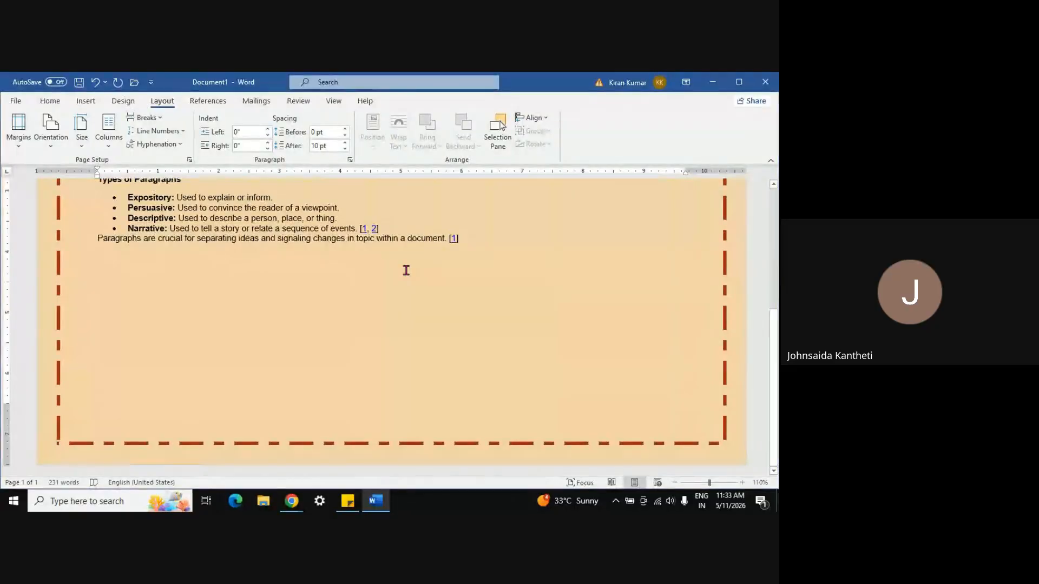
{"action": "scroll", "coordinate": [406, 270], "scroll_direction": "up", "scroll_amount": 5}
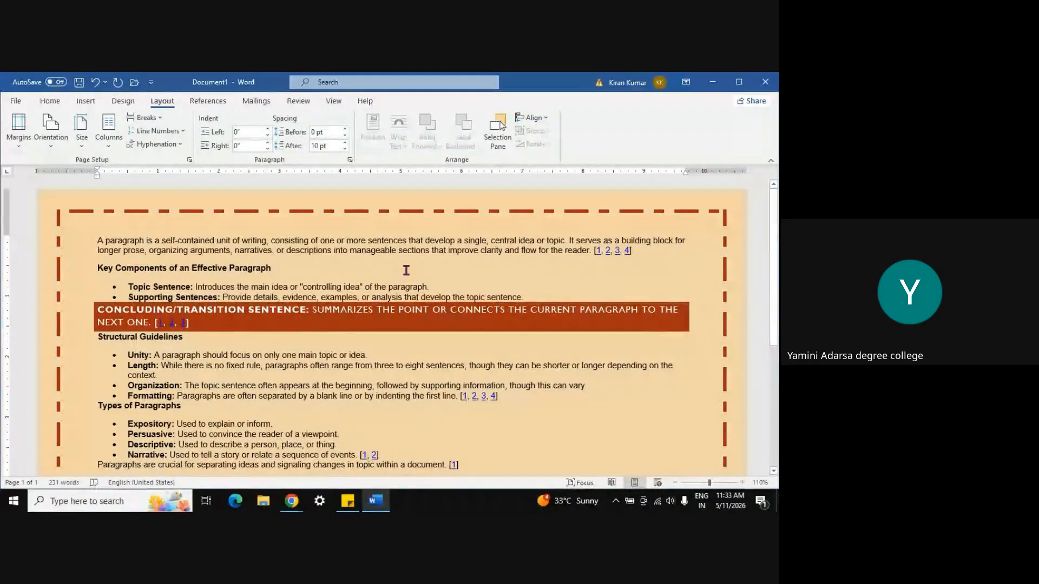
{"action": "key", "text": "ctrl+z"}
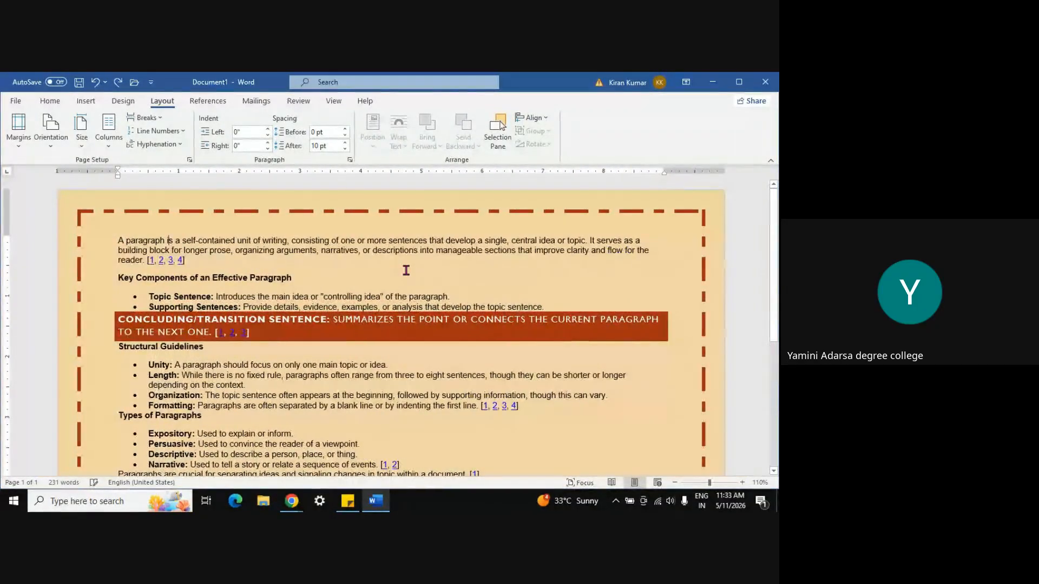
Arrange the document text in two columns and look over the page.
{"action": "left_click", "coordinate": [115, 151]}
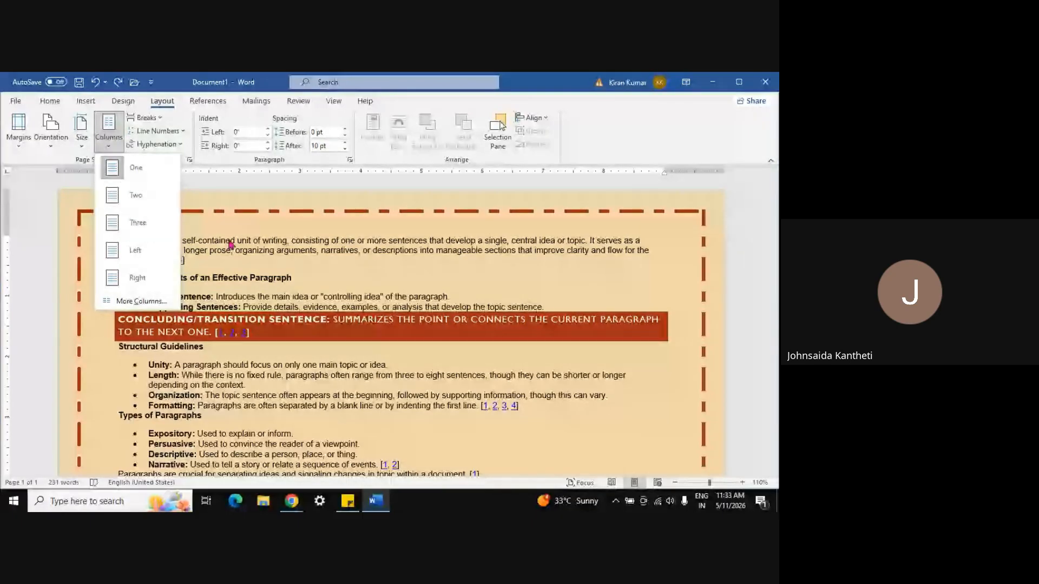
{"action": "left_click", "coordinate": [147, 195]}
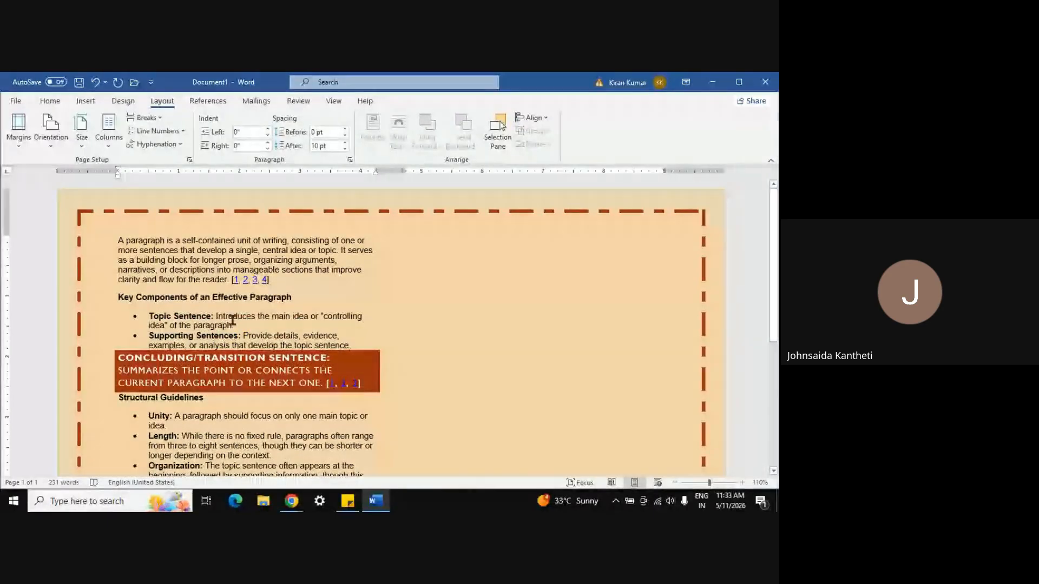
{"action": "scroll", "coordinate": [305, 282], "scroll_direction": "down", "scroll_amount": 8}
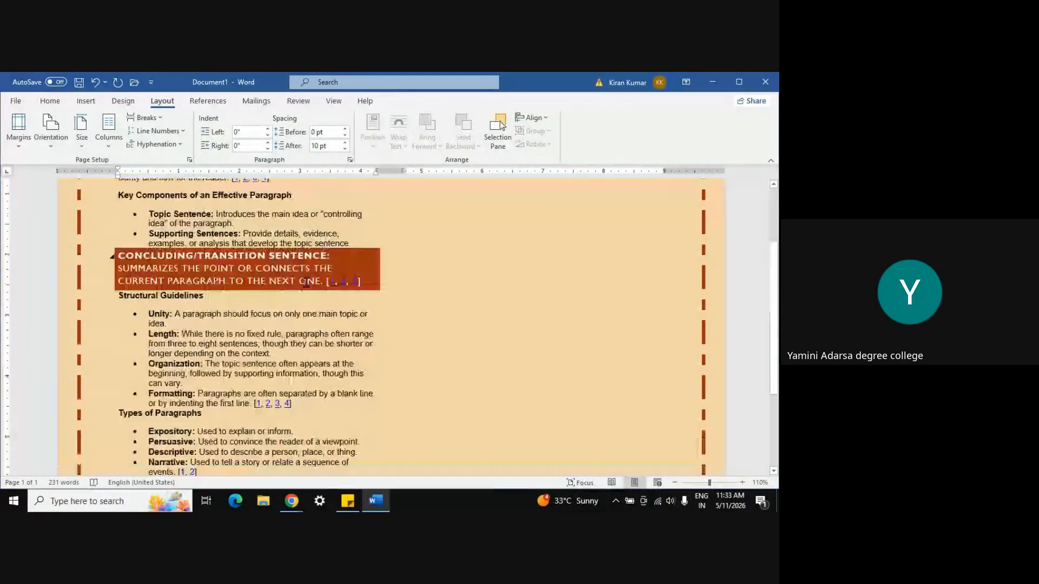
{"action": "scroll", "coordinate": [306, 282], "scroll_direction": "up", "scroll_amount": 8}
Copy the entire document text and paste it at the end to fill the second column.
{"action": "key", "text": "ctrl+a"}
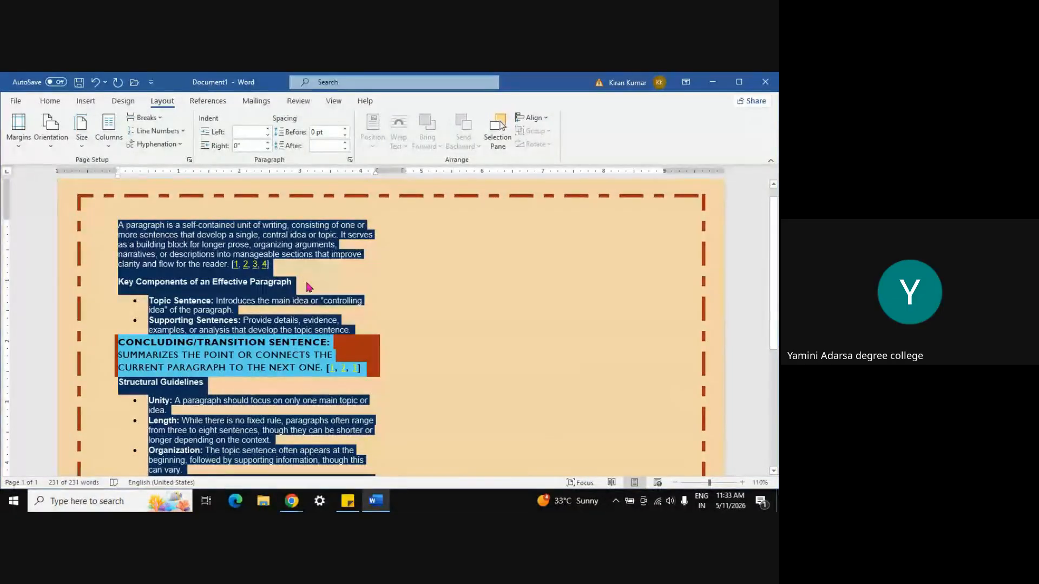
{"action": "key", "text": "ctrl+c"}
{"action": "key", "text": "ctrl+End"}
{"action": "key", "text": "ctrl+v"}
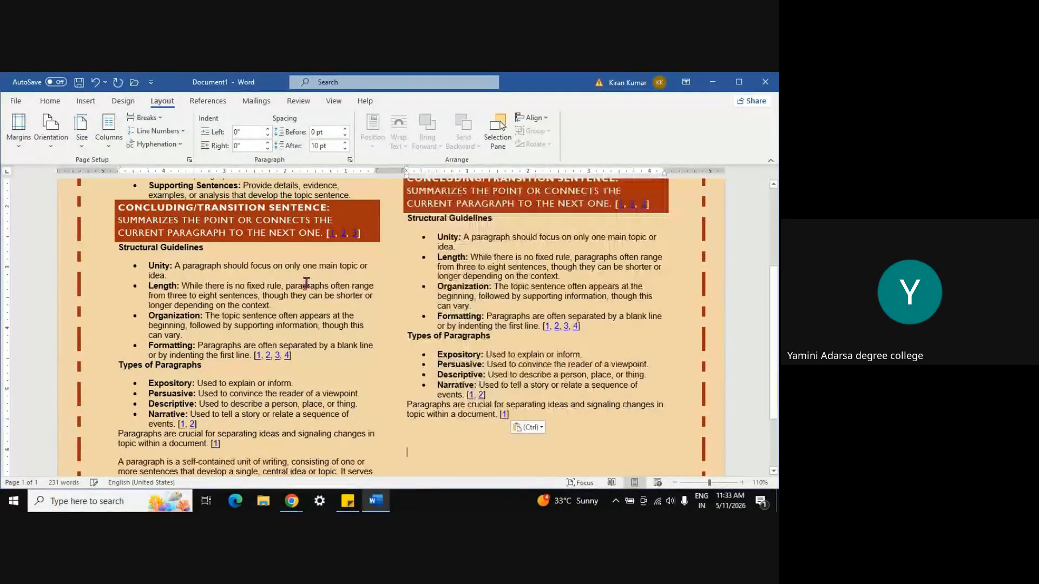
Switch to Google Meet, mute the participant whose microphone is on, and return to the Word document.
{"action": "key", "text": "alt+Tab"}
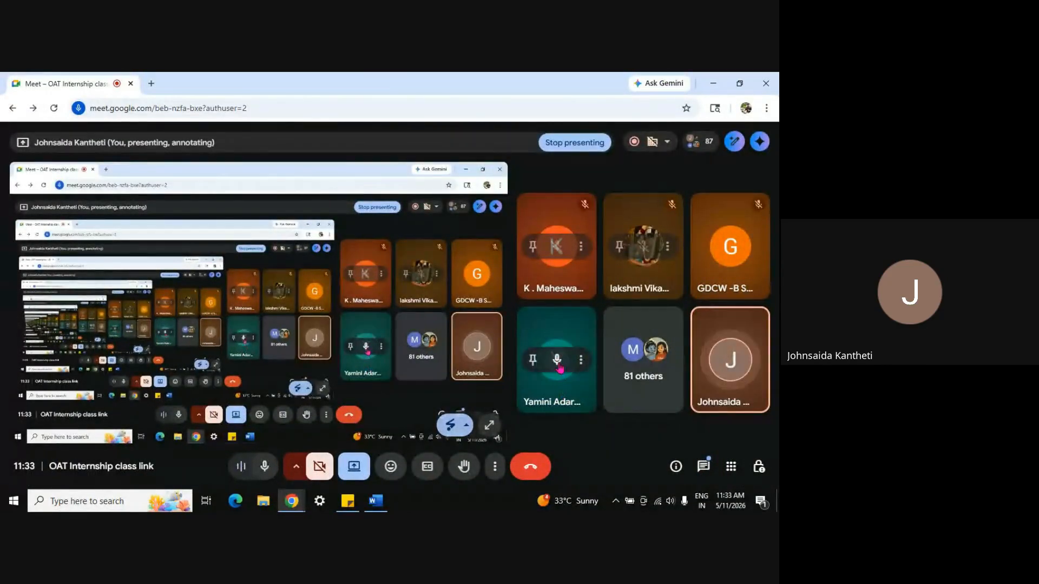
{"action": "left_click", "coordinate": [558, 360]}
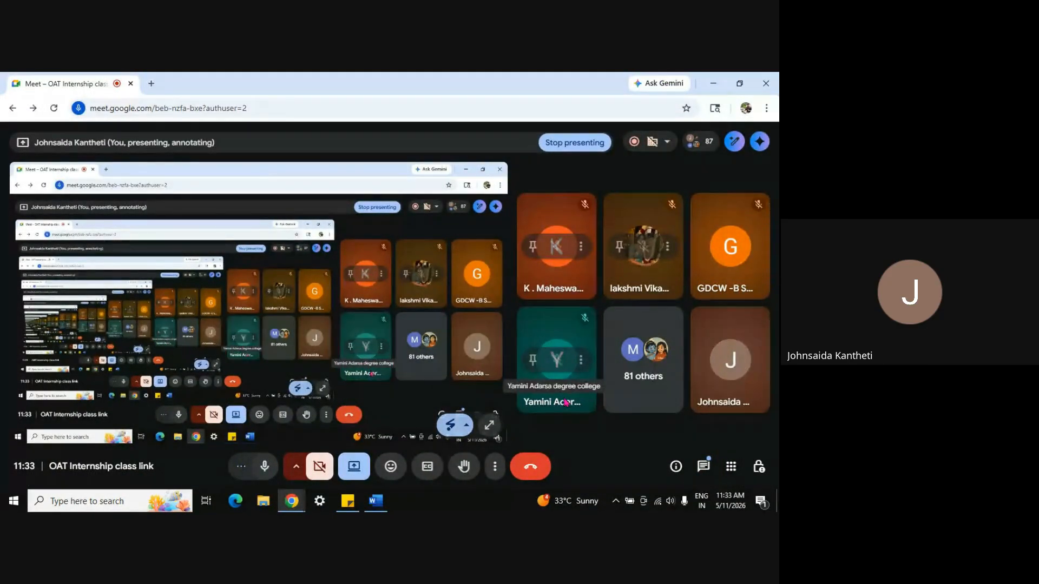
{"action": "key", "text": "alt+Tab"}
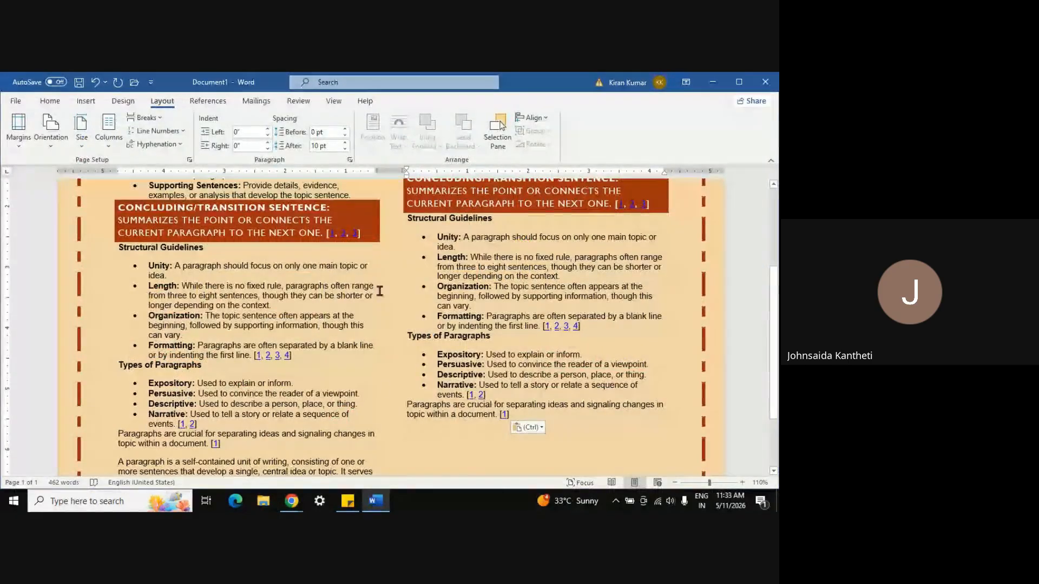
Try arranging the document text in three columns, and try the Left column layout.
{"action": "scroll", "coordinate": [418, 283], "scroll_direction": "up", "scroll_amount": 5}
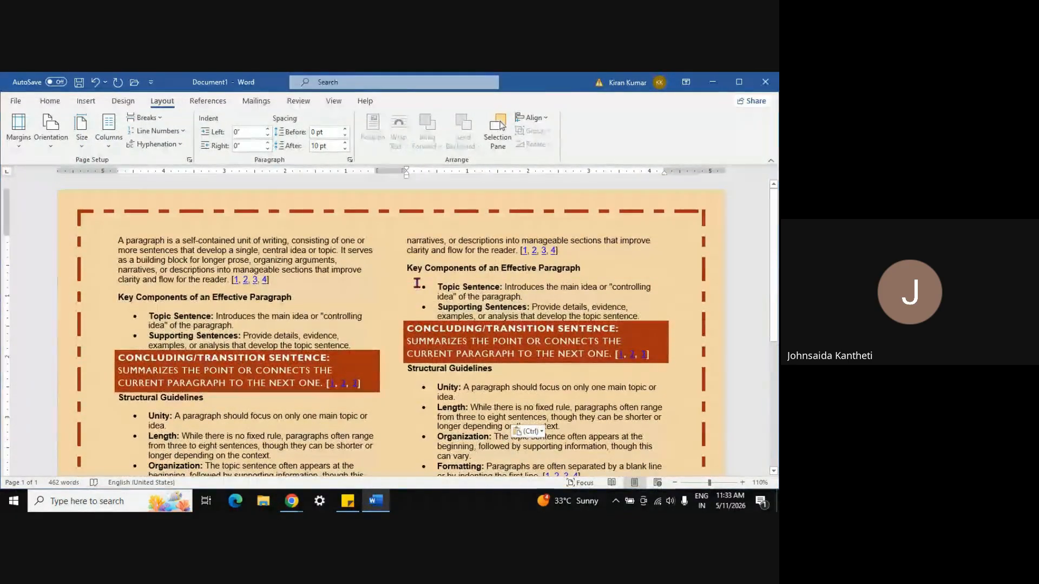
{"action": "left_click", "coordinate": [108, 144]}
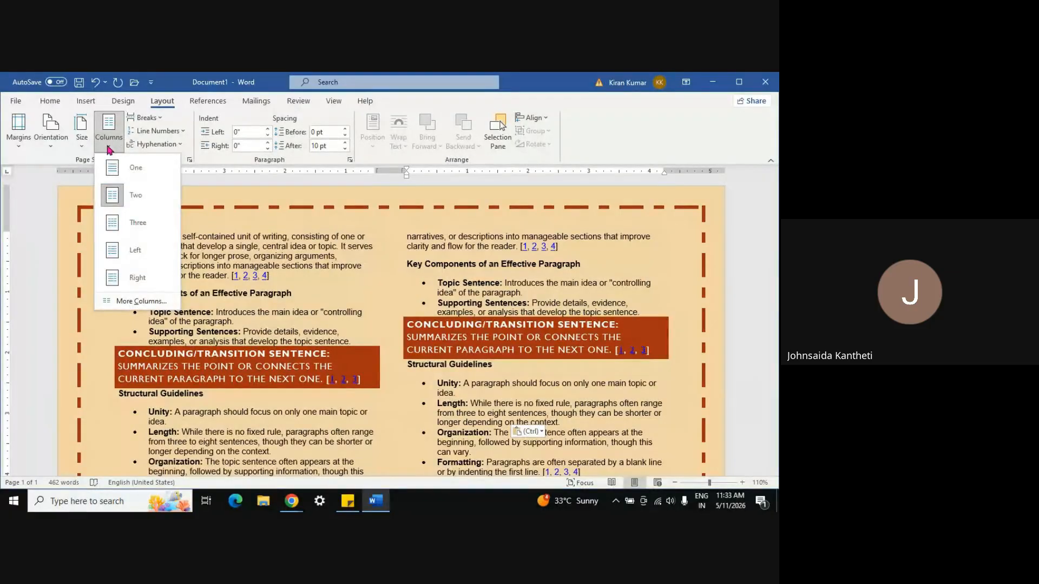
{"action": "left_click", "coordinate": [128, 234]}
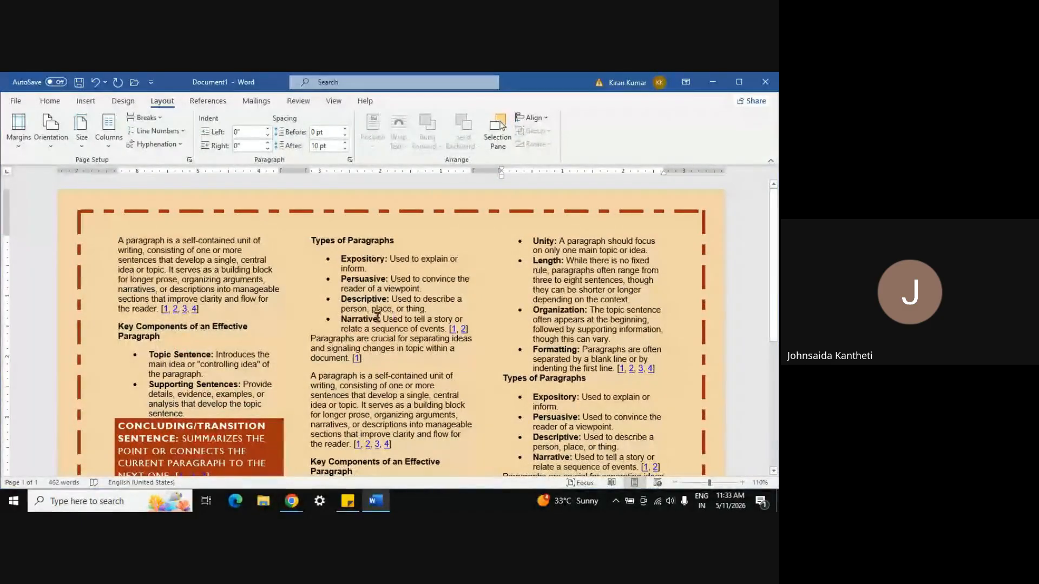
{"action": "left_click", "coordinate": [108, 130]}
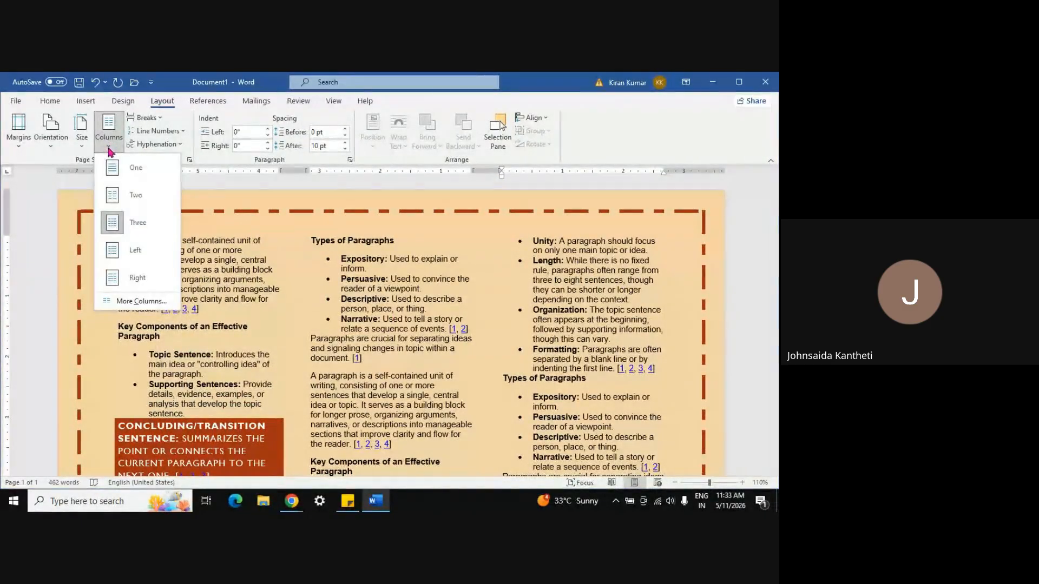
{"action": "left_click", "coordinate": [125, 250]}
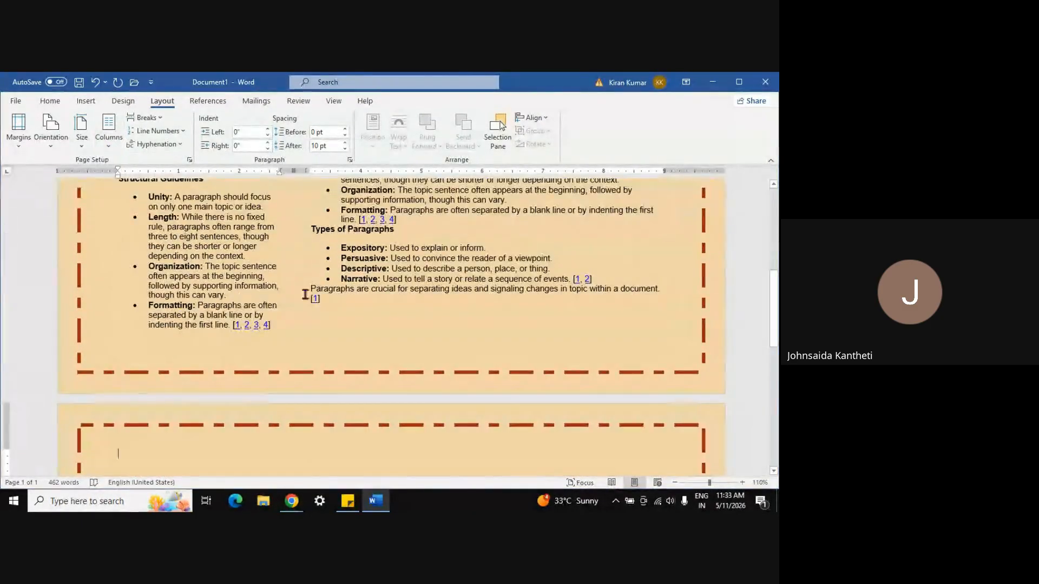
{"action": "scroll", "coordinate": [332, 297], "scroll_direction": "up", "scroll_amount": 12}
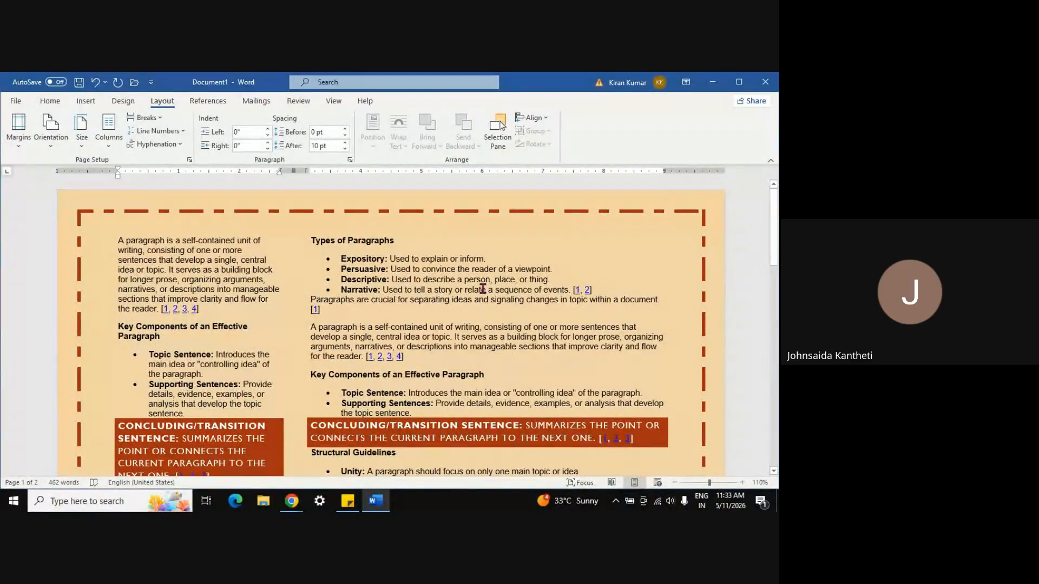
Try the Right column layout for the document text and look over the page.
{"action": "left_click", "coordinate": [109, 142]}
{"action": "left_click", "coordinate": [126, 279]}
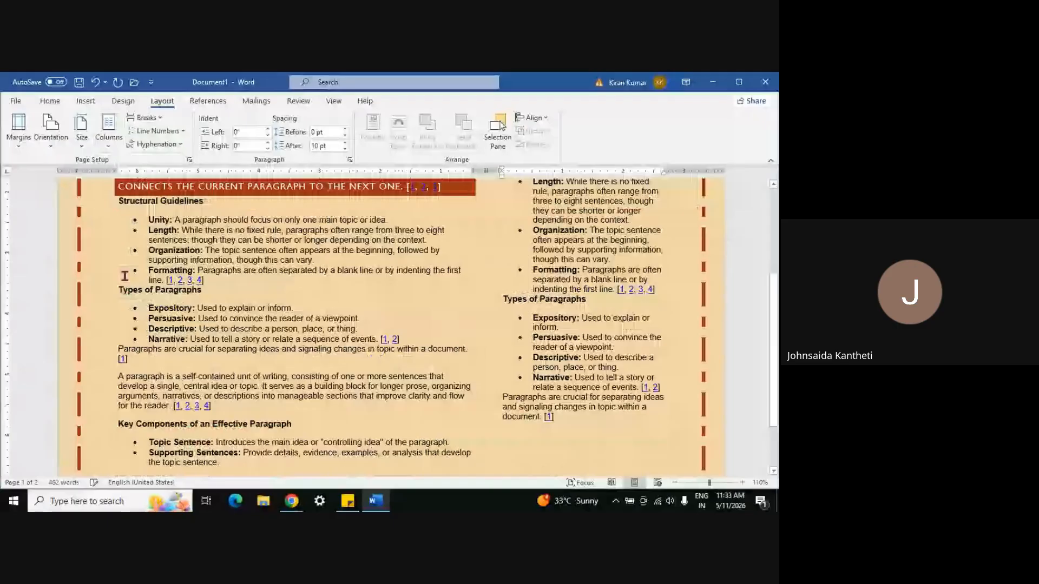
{"action": "scroll", "coordinate": [410, 292], "scroll_direction": "up", "scroll_amount": 3}
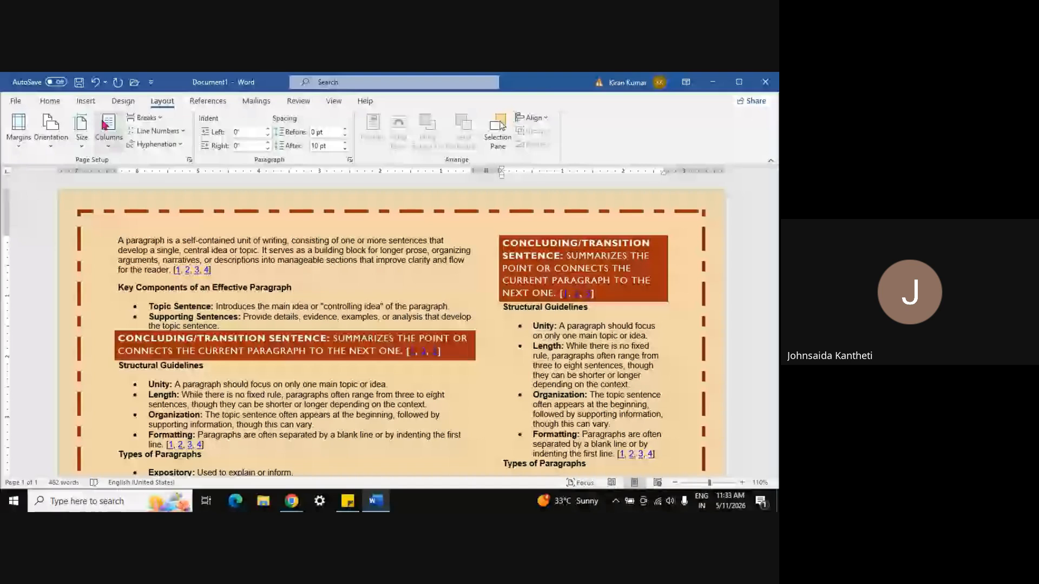
Apply the Left column layout to the document text and look over the page.
{"action": "left_click", "coordinate": [109, 144]}
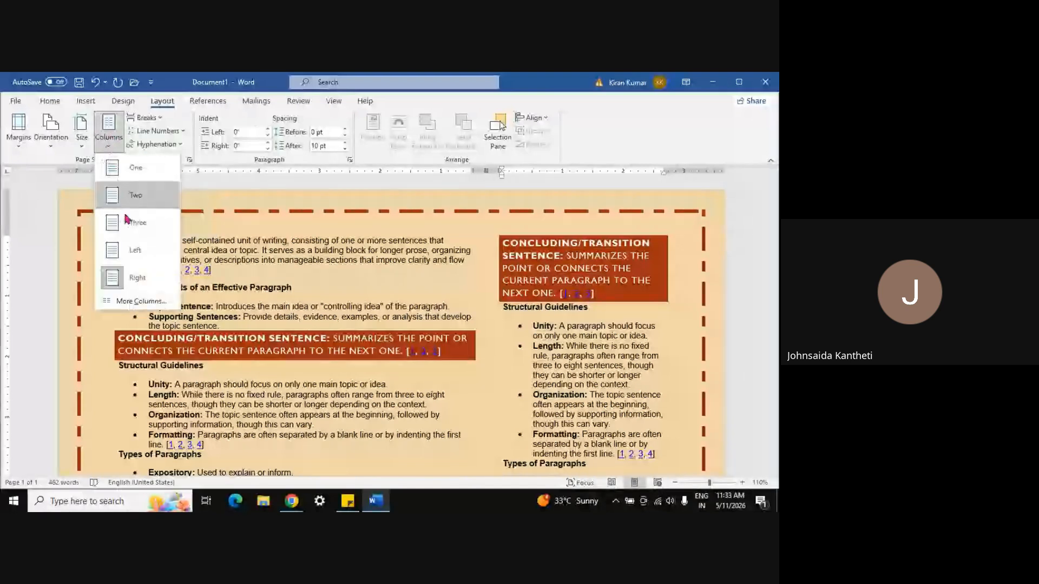
{"action": "left_click", "coordinate": [133, 250]}
{"action": "scroll", "coordinate": [251, 285], "scroll_direction": "up", "scroll_amount": 5}
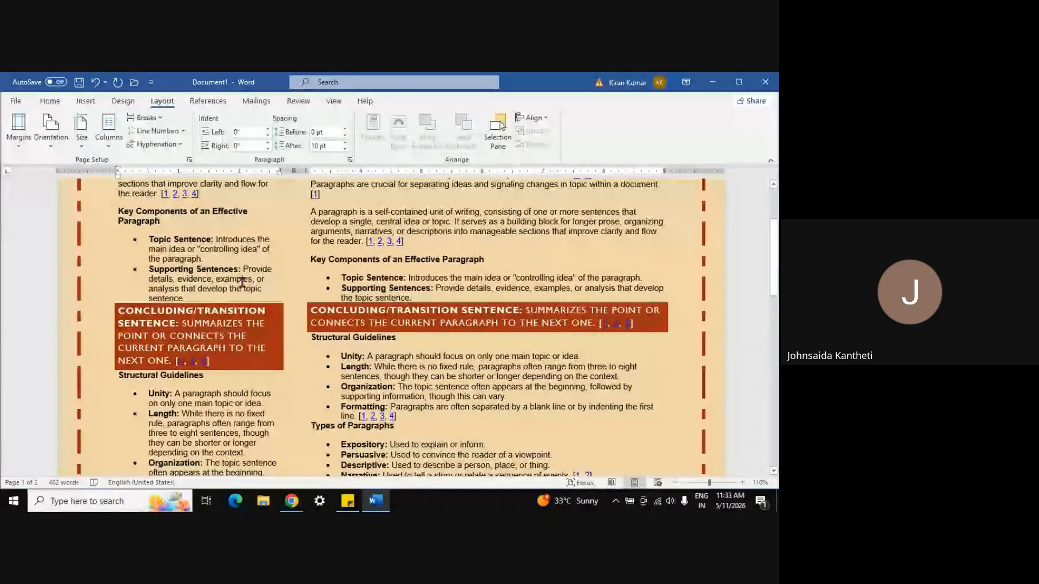
{"action": "scroll", "coordinate": [250, 286], "scroll_direction": "up", "scroll_amount": 3}
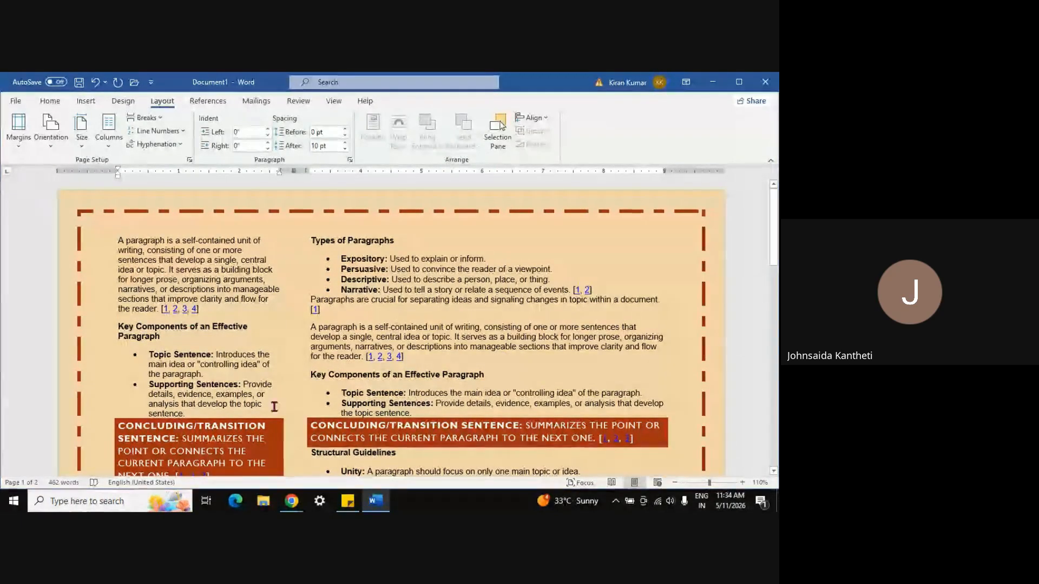
{"action": "scroll", "coordinate": [278, 340], "scroll_direction": "down", "scroll_amount": 3}
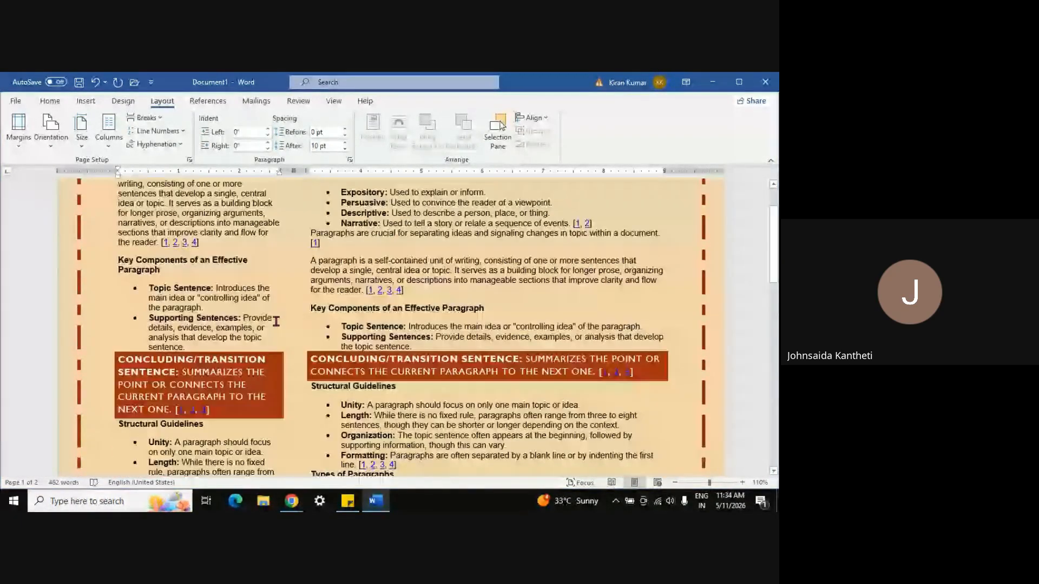
{"action": "scroll", "coordinate": [276, 321], "scroll_direction": "down", "scroll_amount": 7}
{"action": "scroll", "coordinate": [276, 321], "scroll_direction": "up", "scroll_amount": 5}
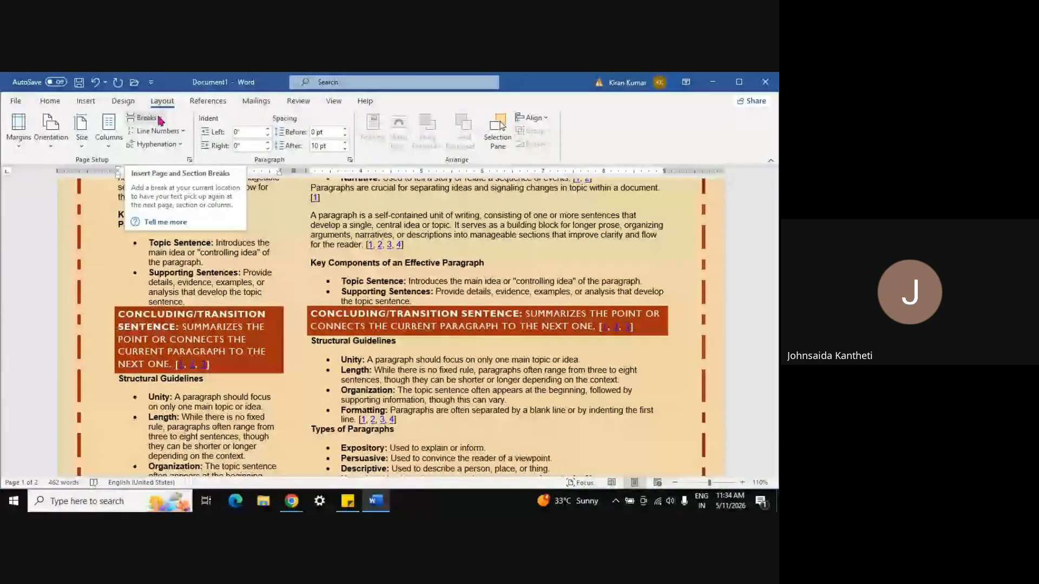
Copy the entire document text, paste it twice at the end, and remove the trailing blank lines.
{"action": "key", "text": "ctrl+a"}
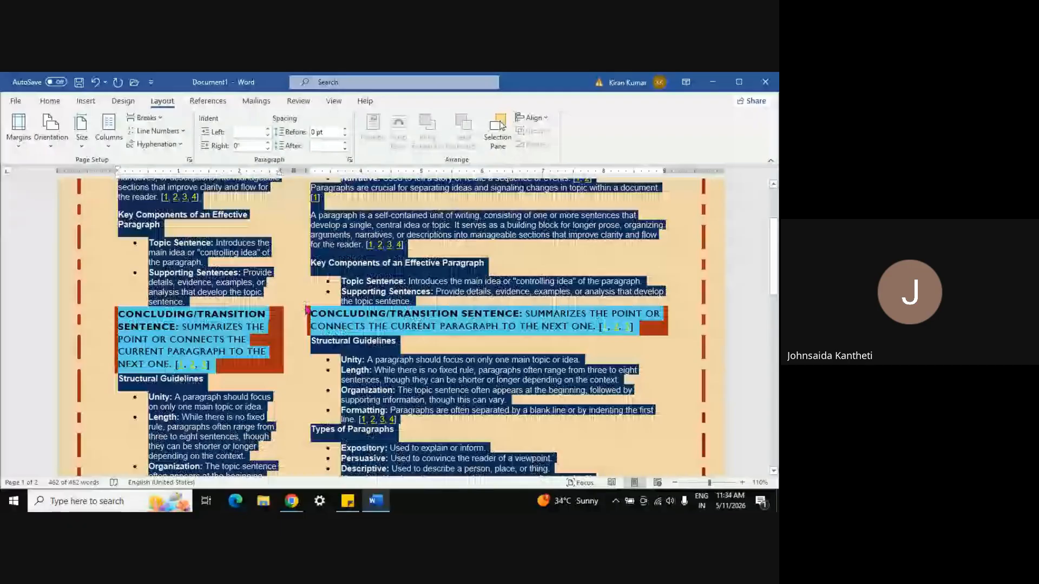
{"action": "key", "text": "Down"}
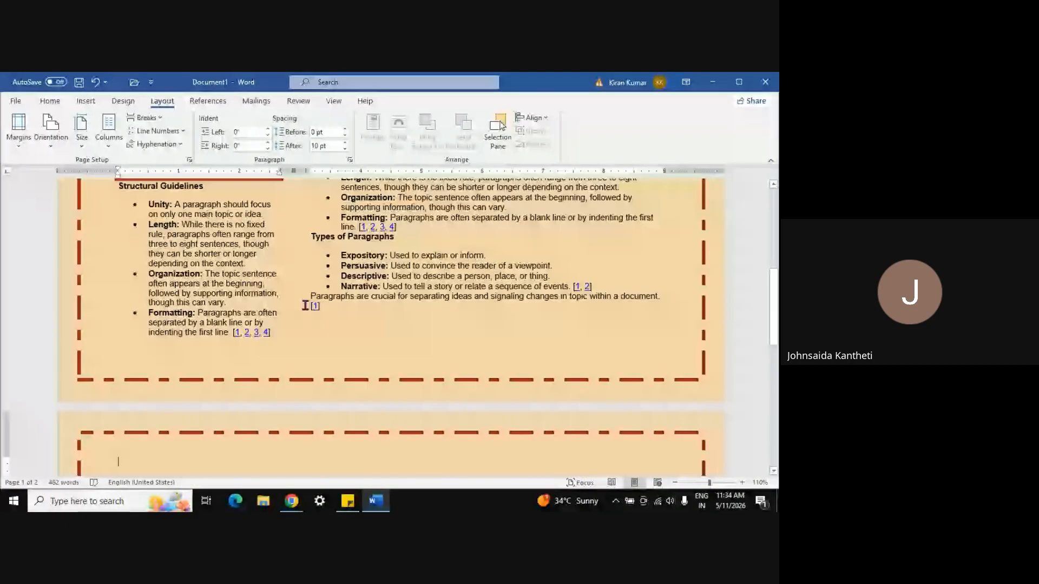
{"action": "key", "text": "ctrl+v"}
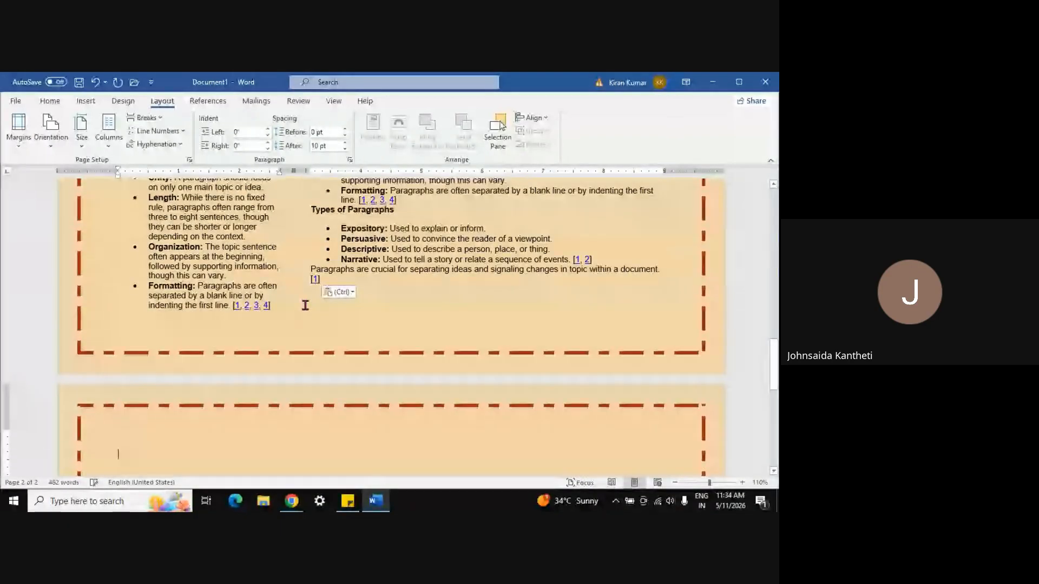
{"action": "scroll", "coordinate": [305, 305], "scroll_direction": "up", "scroll_amount": 5}
{"action": "scroll", "coordinate": [307, 310], "scroll_direction": "down", "scroll_amount": 10}
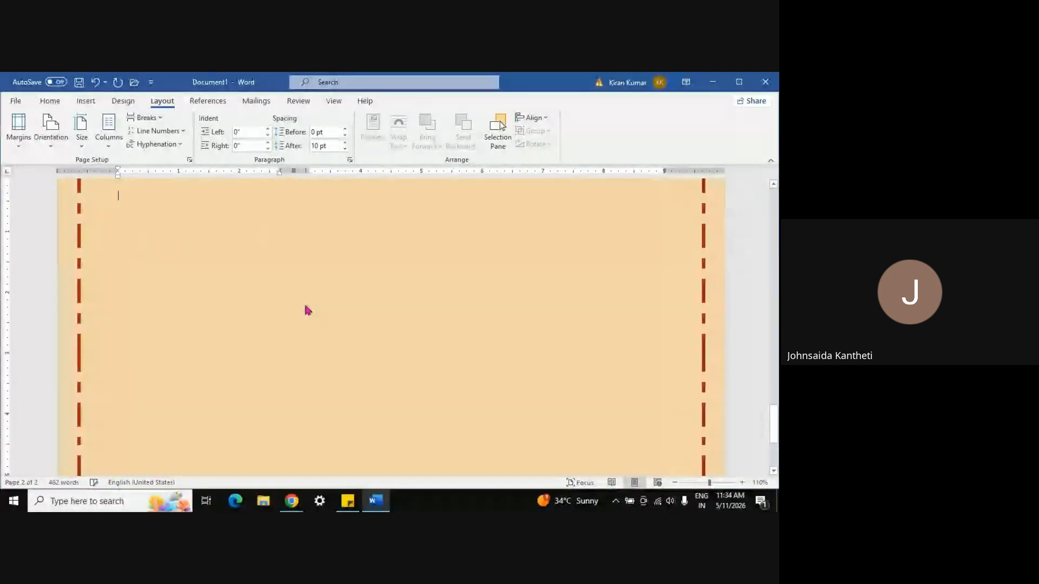
{"action": "scroll", "coordinate": [308, 311], "scroll_direction": "up", "scroll_amount": 3}
{"action": "key", "text": "BackSpace"}
{"action": "key", "text": "BackSpace"}
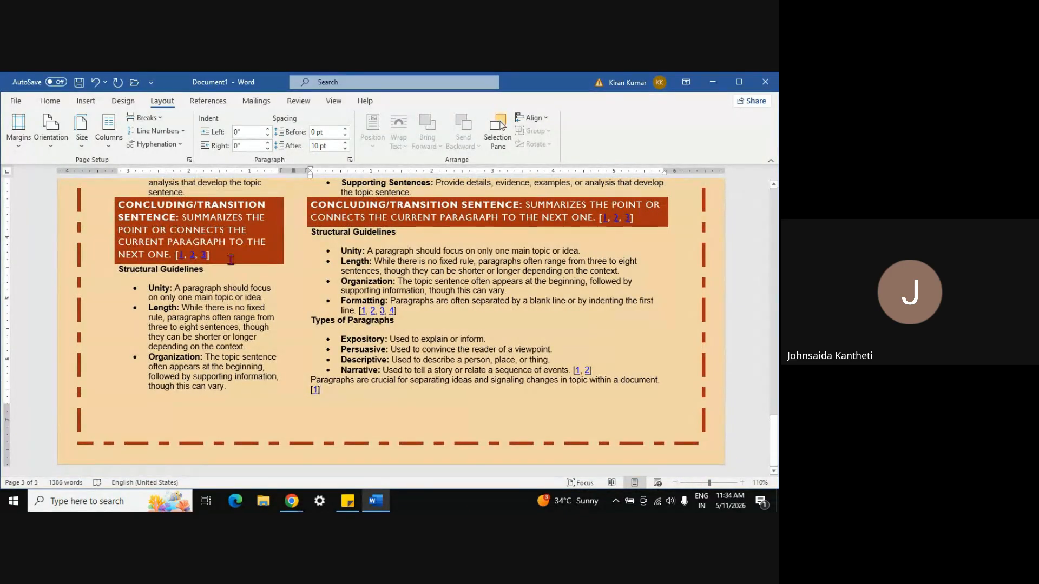
Try a page break with the entire text selected, look over the pages and undo the break.
{"action": "key", "text": "ctrl+a"}
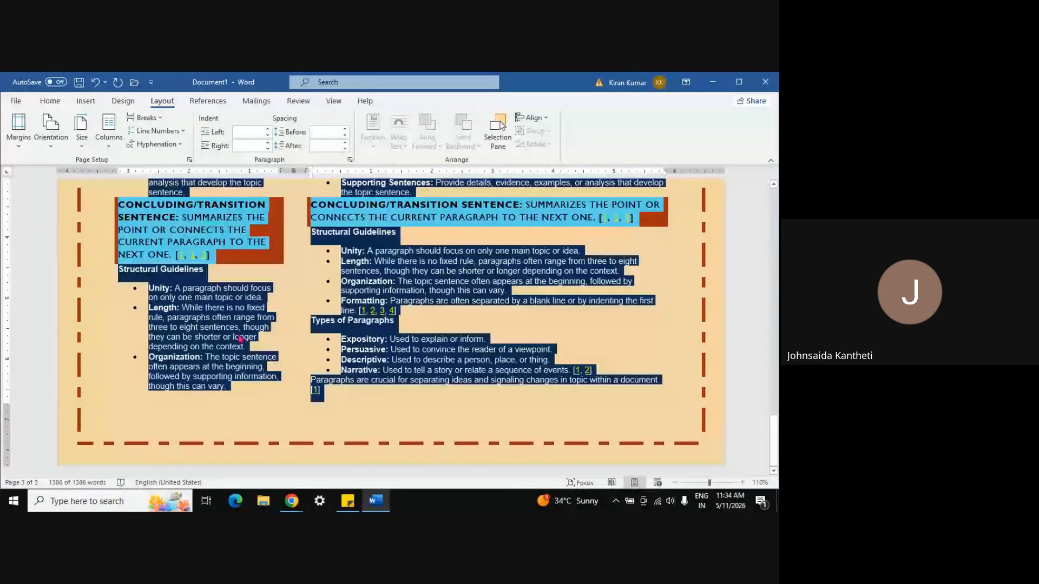
{"action": "left_click", "coordinate": [162, 124]}
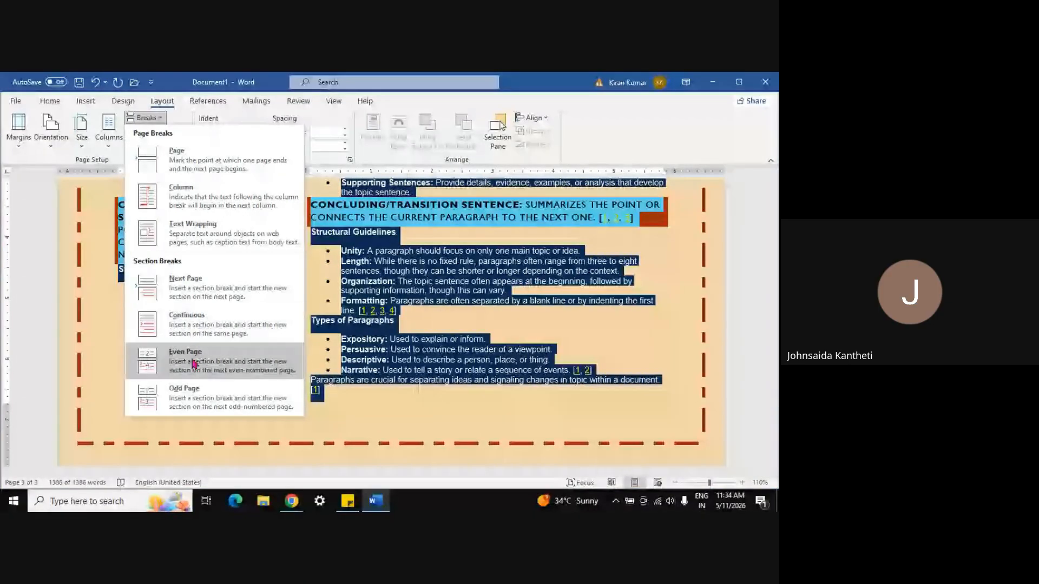
{"action": "left_click", "coordinate": [185, 168]}
{"action": "scroll", "coordinate": [339, 303], "scroll_direction": "up", "scroll_amount": 10}
{"action": "scroll", "coordinate": [340, 303], "scroll_direction": "down", "scroll_amount": 8}
{"action": "scroll", "coordinate": [339, 303], "scroll_direction": "up", "scroll_amount": 10}
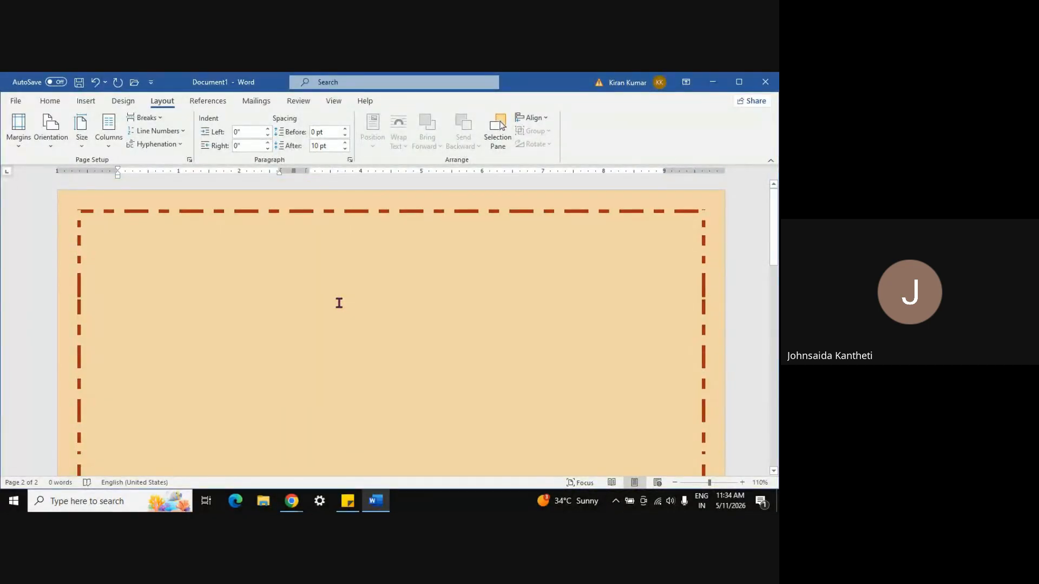
{"action": "scroll", "coordinate": [340, 303], "scroll_direction": "down", "scroll_amount": 5}
{"action": "scroll", "coordinate": [339, 303], "scroll_direction": "up", "scroll_amount": 5}
{"action": "scroll", "coordinate": [339, 303], "scroll_direction": "up", "scroll_amount": 3}
{"action": "key", "text": "ctrl+z"}
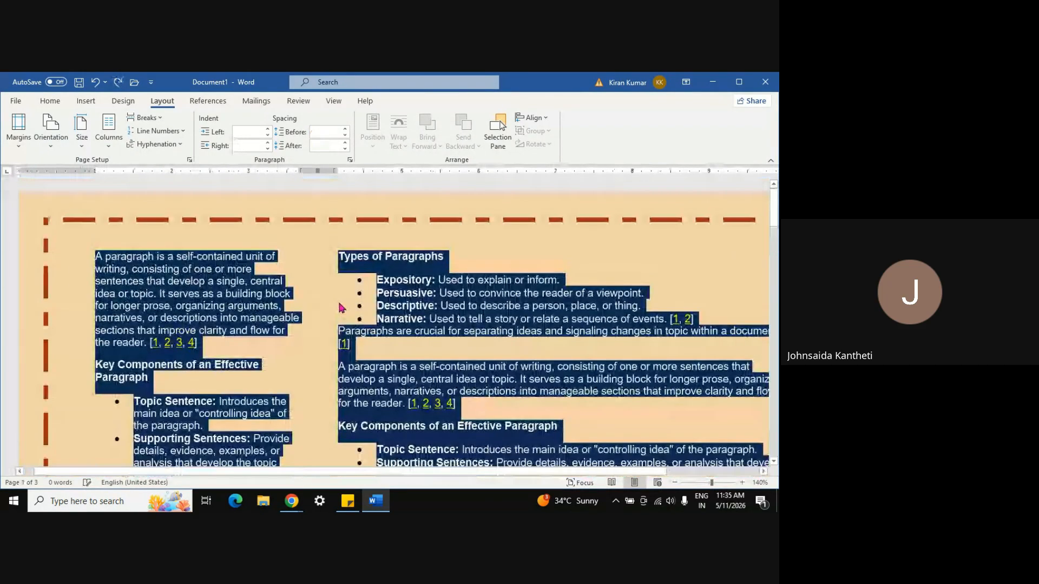
Insert a page break after the first line of the opening paragraph, look over all pages and remove the break.
{"action": "left_click", "coordinate": [281, 257]}
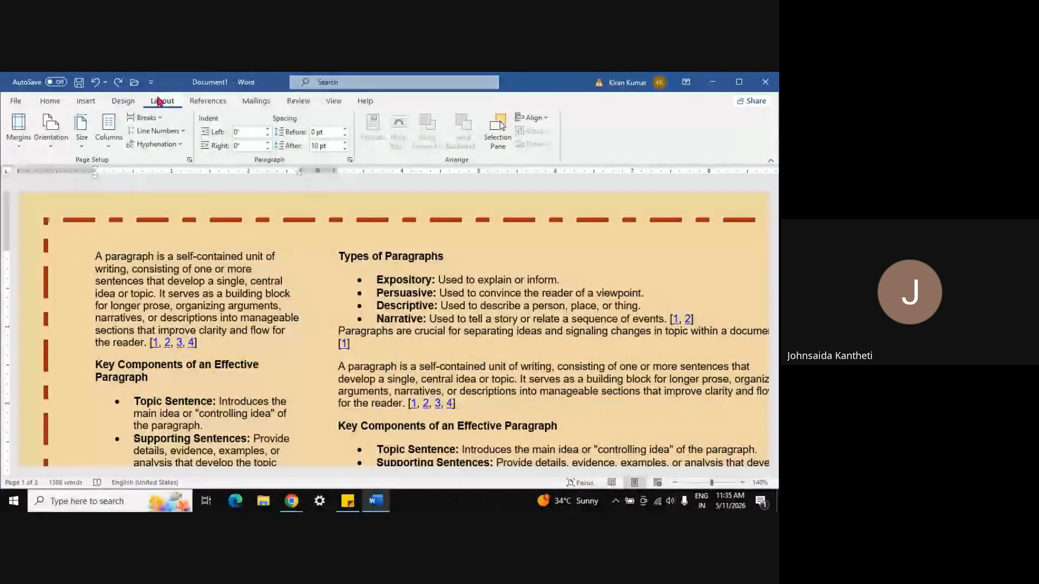
{"action": "left_click", "coordinate": [146, 120]}
{"action": "left_click", "coordinate": [162, 153]}
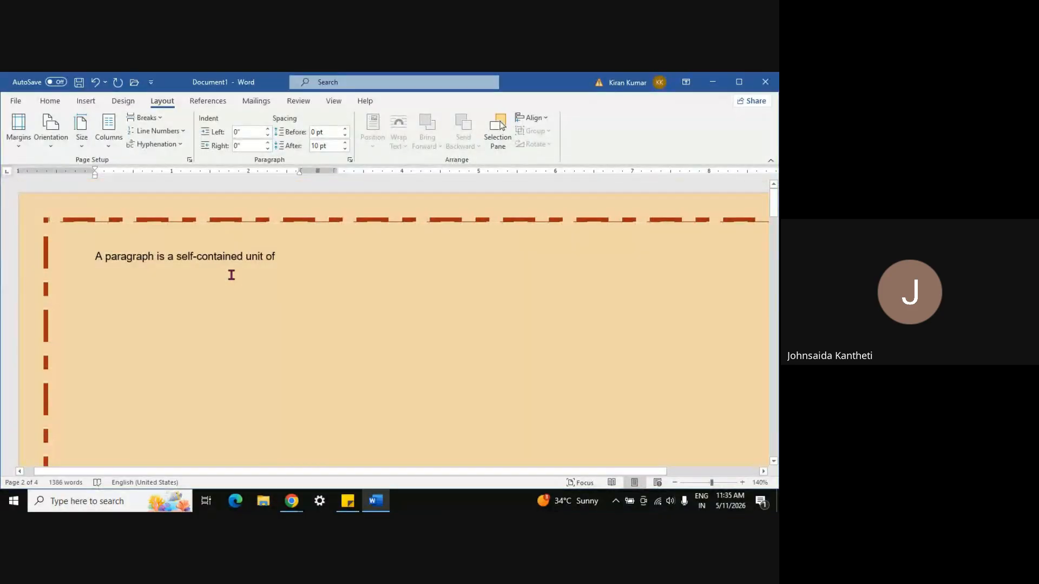
{"action": "scroll", "coordinate": [231, 275], "scroll_direction": "down", "scroll_amount": 13}
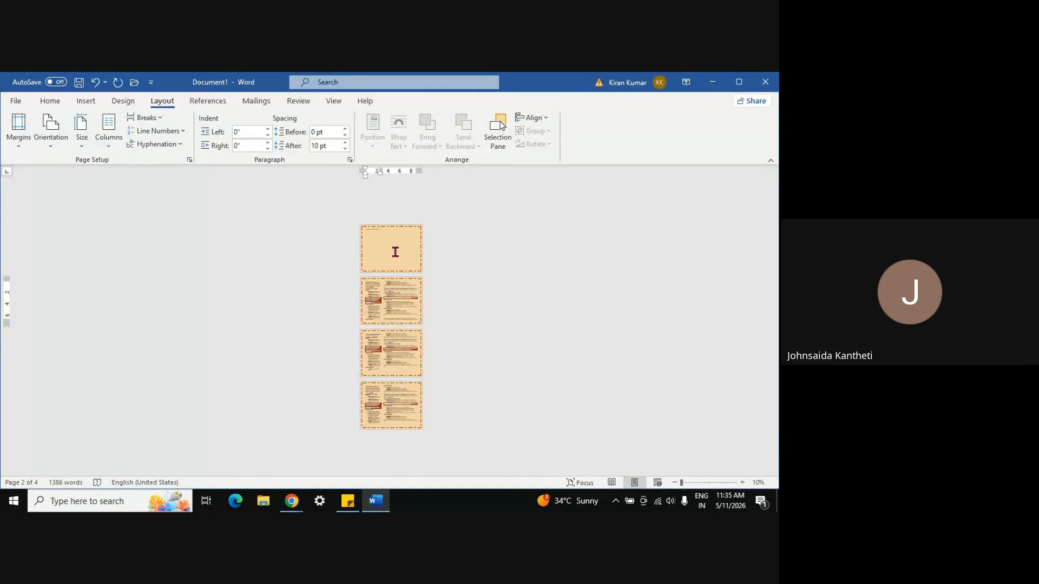
{"action": "key", "text": "BackSpace"}
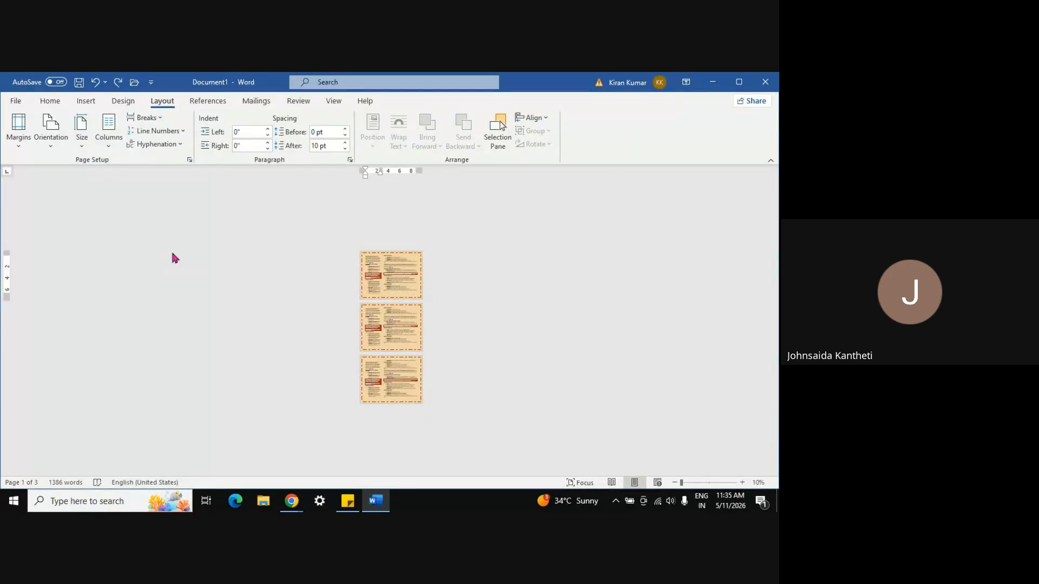
Try Continuous line numbering on the document and look at the numbers beside the text.
{"action": "left_click", "coordinate": [152, 132]}
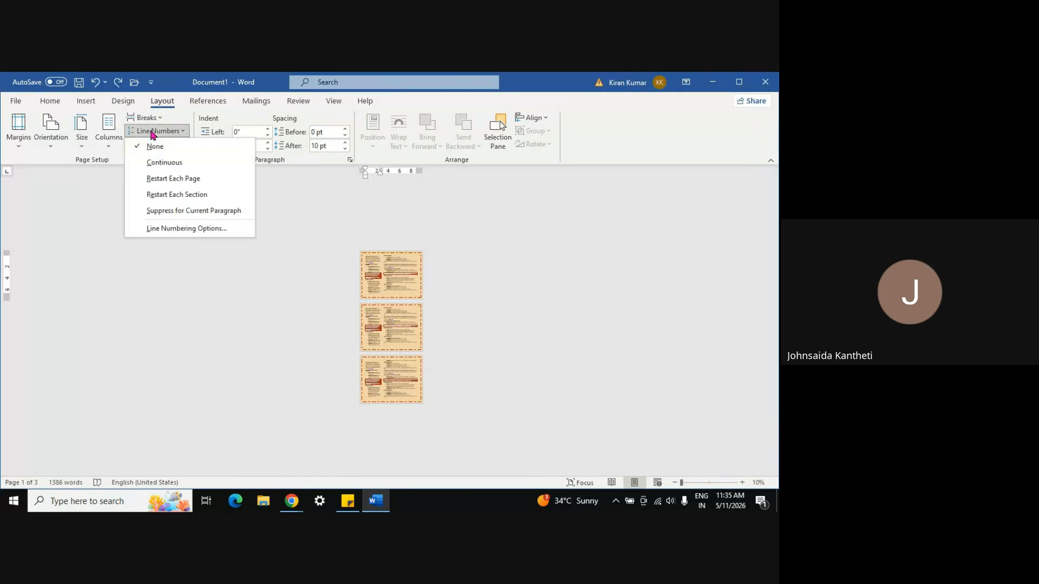
{"action": "left_click", "coordinate": [162, 164]}
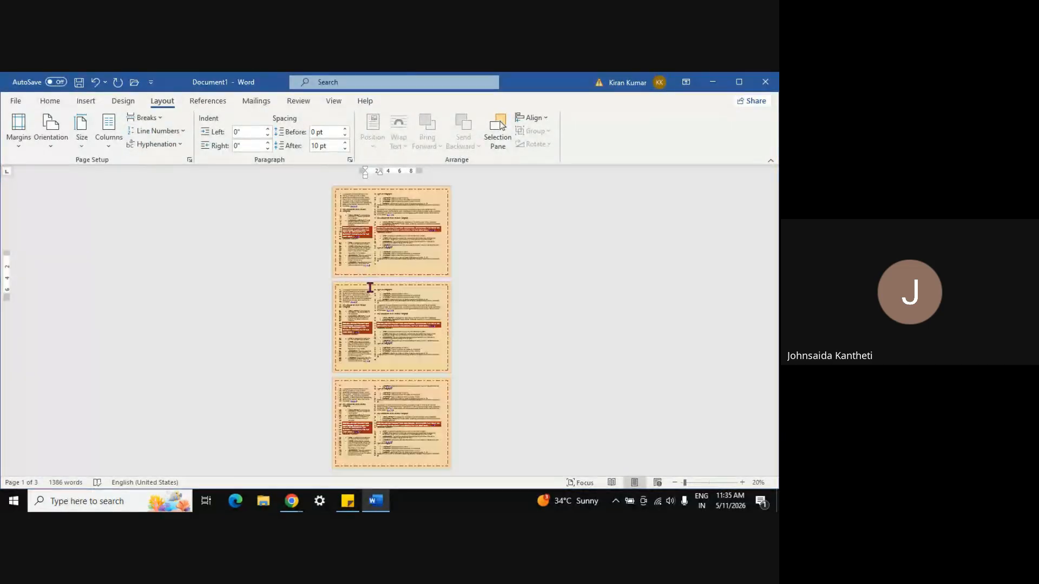
{"action": "scroll", "coordinate": [370, 288], "scroll_direction": "up", "scroll_amount": 15}
{"action": "scroll", "coordinate": [370, 288], "scroll_direction": "up", "scroll_amount": 2}
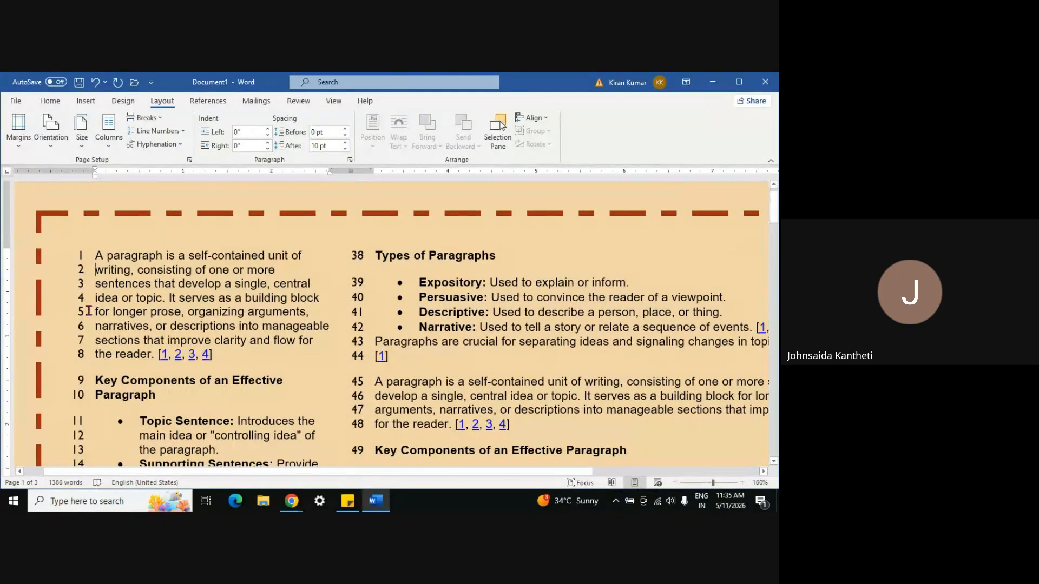
Set the line numbering to Restart Each Page and check the numbers across the page boundary.
{"action": "left_click", "coordinate": [174, 135]}
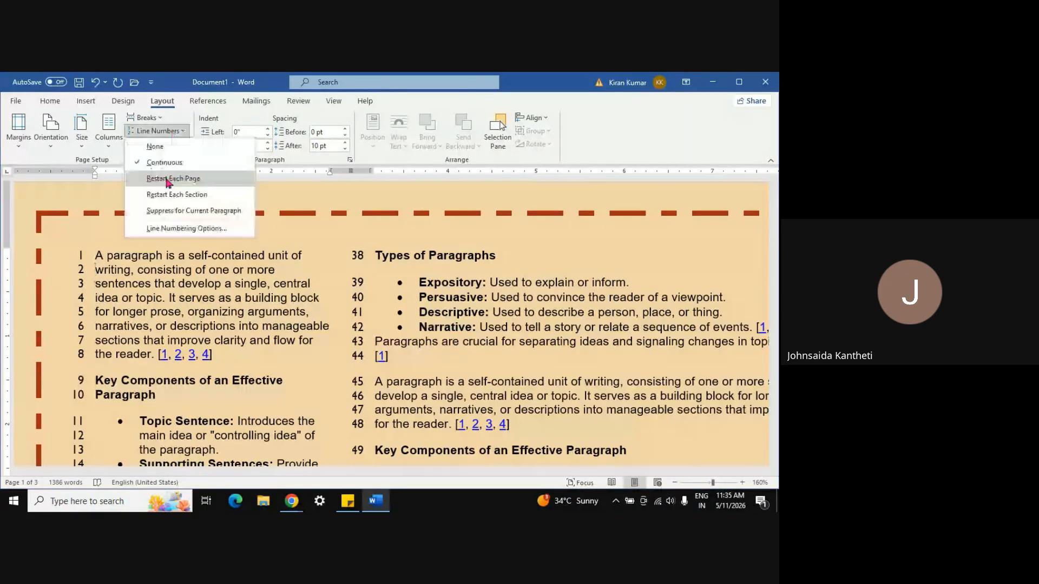
{"action": "left_click", "coordinate": [168, 180]}
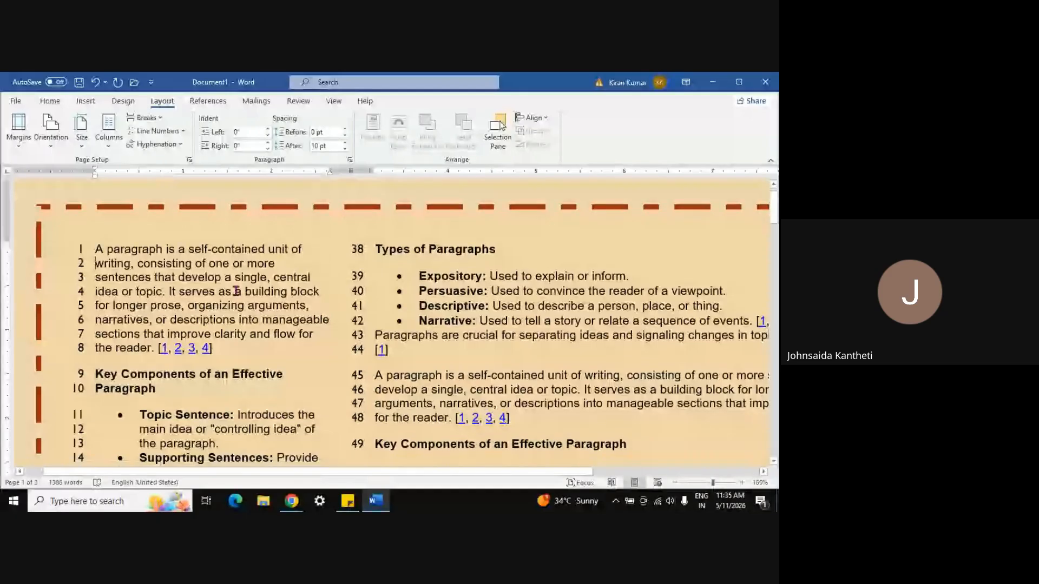
{"action": "scroll", "coordinate": [237, 291], "scroll_direction": "up", "scroll_amount": 3}
{"action": "scroll", "coordinate": [200, 364], "scroll_direction": "up", "scroll_amount": 2}
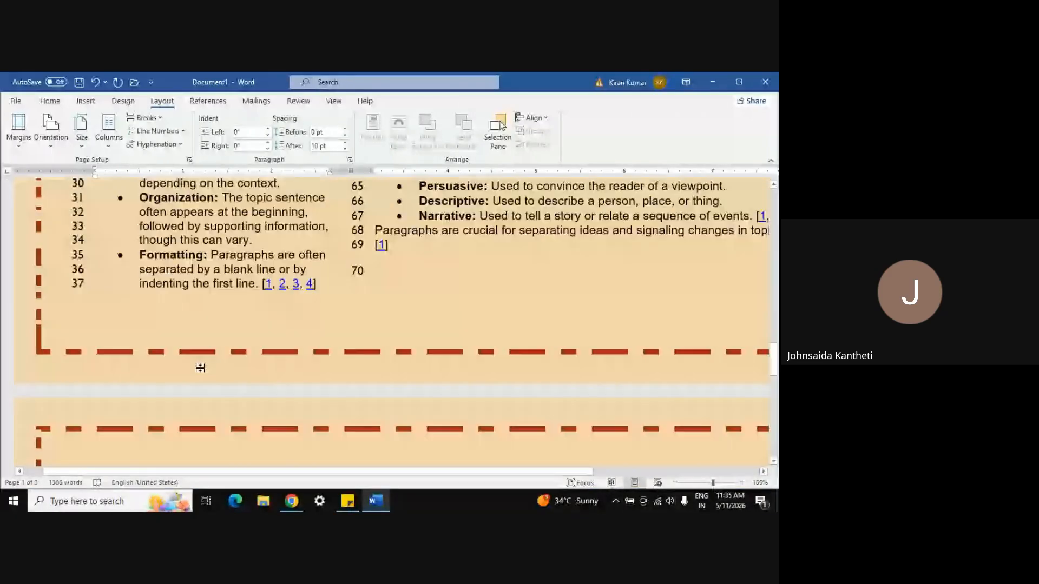
{"action": "scroll", "coordinate": [200, 369], "scroll_direction": "down", "scroll_amount": 4}
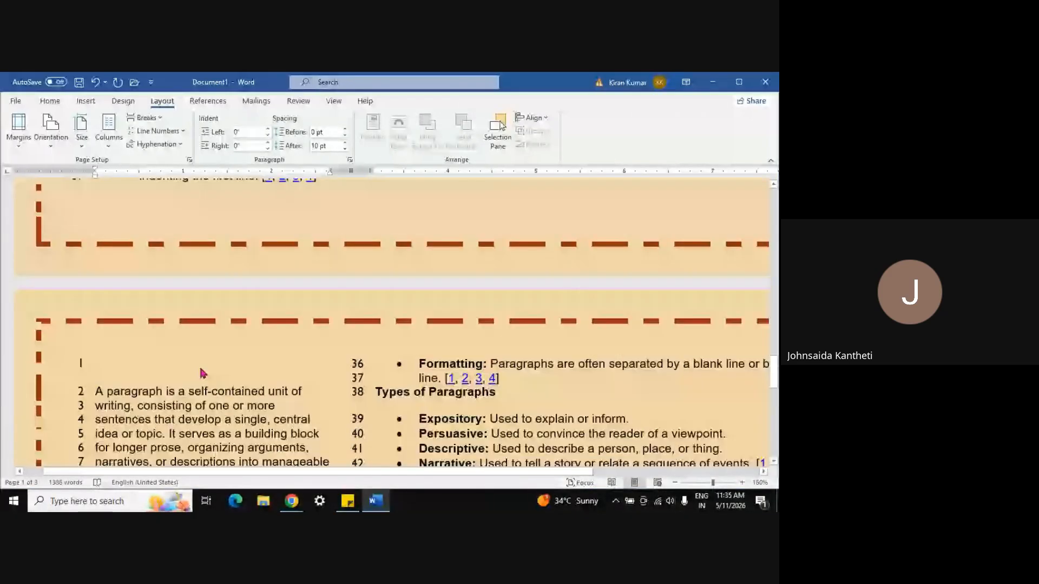
{"action": "left_click", "coordinate": [157, 131]}
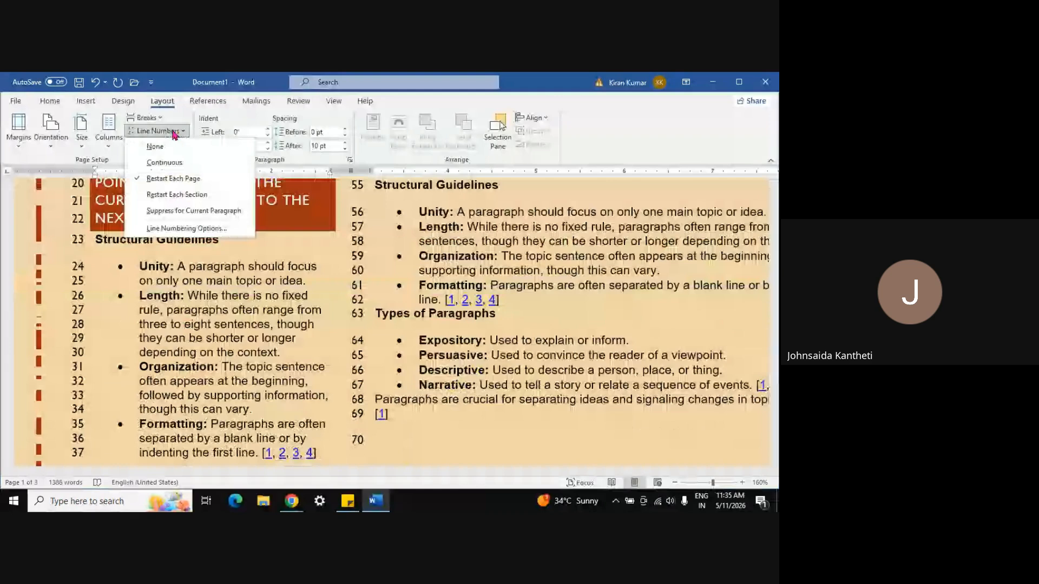
{"action": "left_click", "coordinate": [221, 307]}
{"action": "scroll", "coordinate": [221, 307], "scroll_direction": "up", "scroll_amount": 5}
{"action": "scroll", "coordinate": [225, 310], "scroll_direction": "up", "scroll_amount": 2}
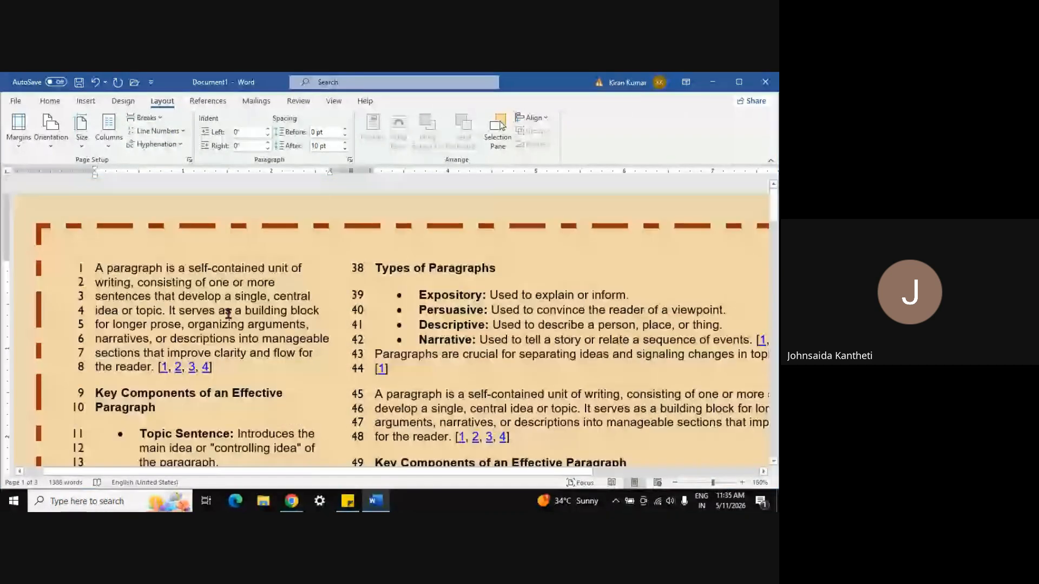
Compare the line numbers at the start and end of each page and across the columns.
{"action": "scroll", "coordinate": [227, 314], "scroll_direction": "down", "scroll_amount": 5}
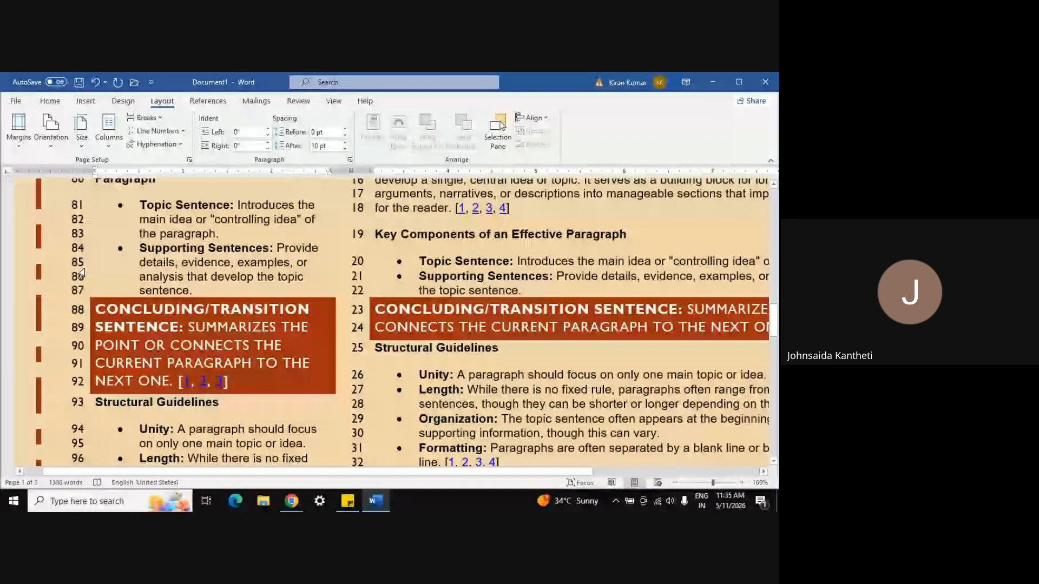
{"action": "scroll", "coordinate": [321, 429], "scroll_direction": "down", "scroll_amount": 5}
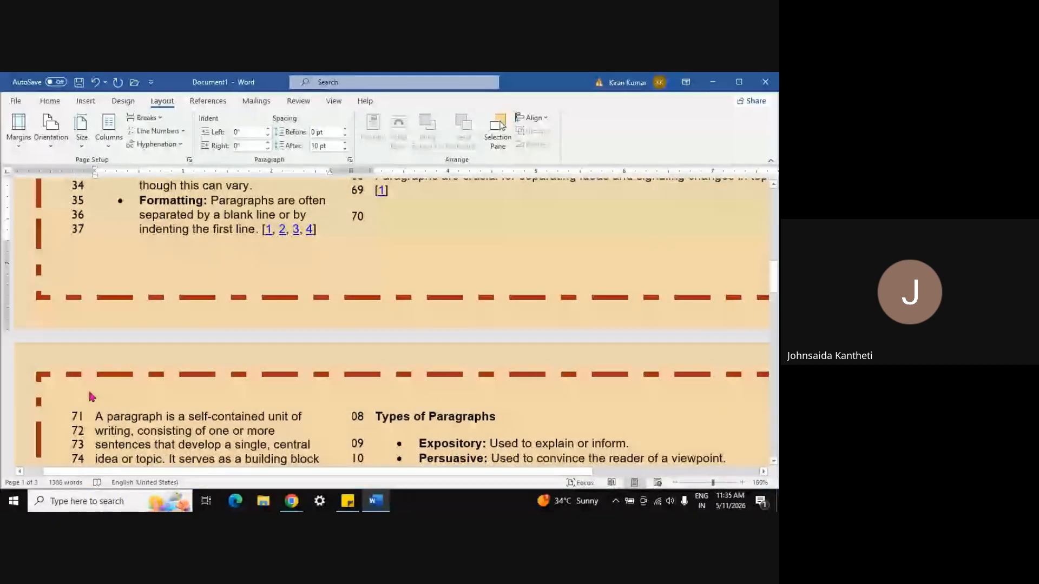
{"action": "scroll", "coordinate": [363, 408], "scroll_direction": "down", "scroll_amount": 4}
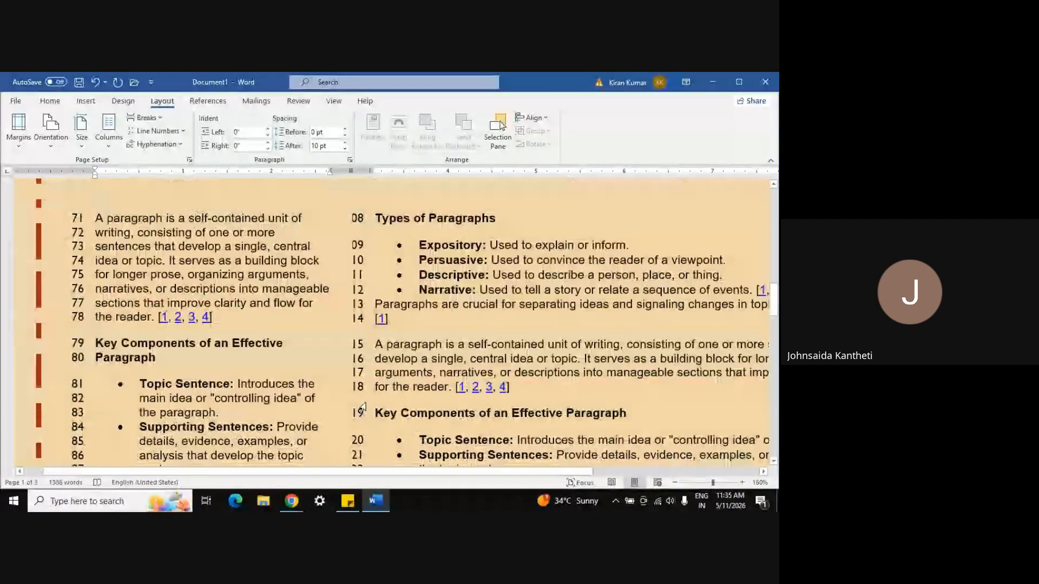
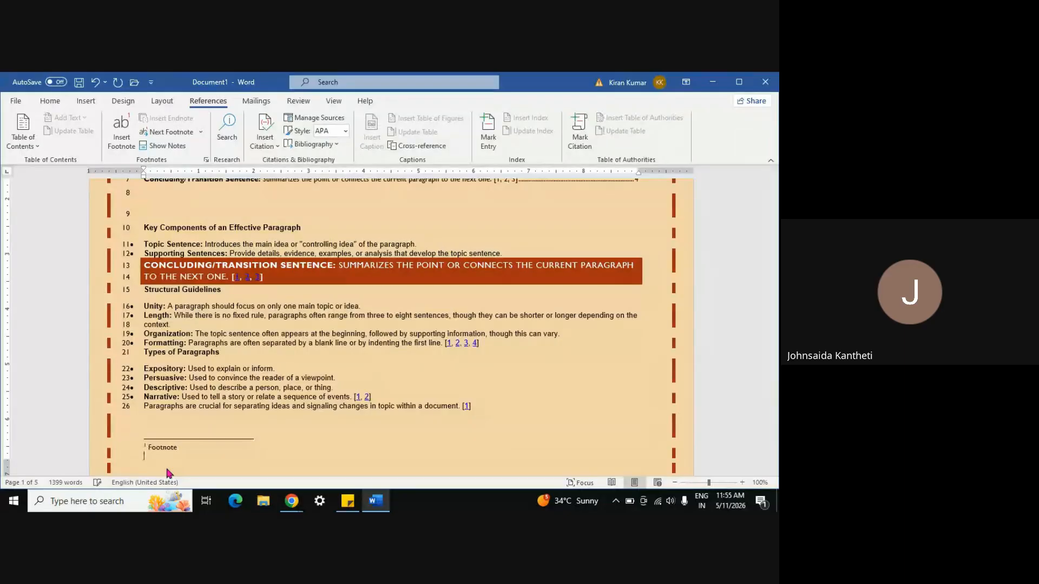
Look through the pages around the footnote, go to the next footnote and show the note's reference in the text.
{"action": "scroll", "coordinate": [295, 437], "scroll_direction": "down", "scroll_amount": 10}
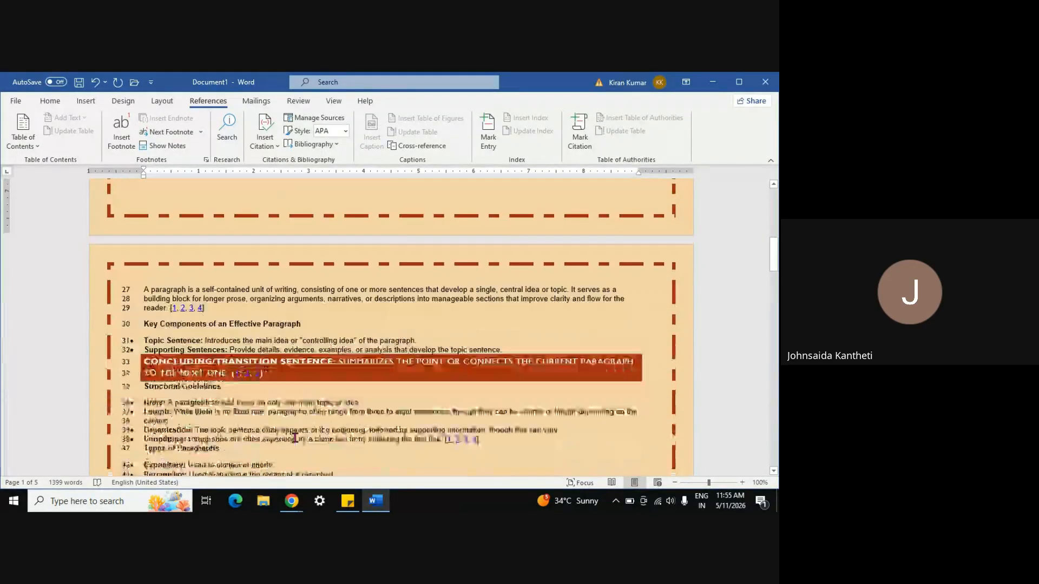
{"action": "scroll", "coordinate": [295, 437], "scroll_direction": "up", "scroll_amount": 12}
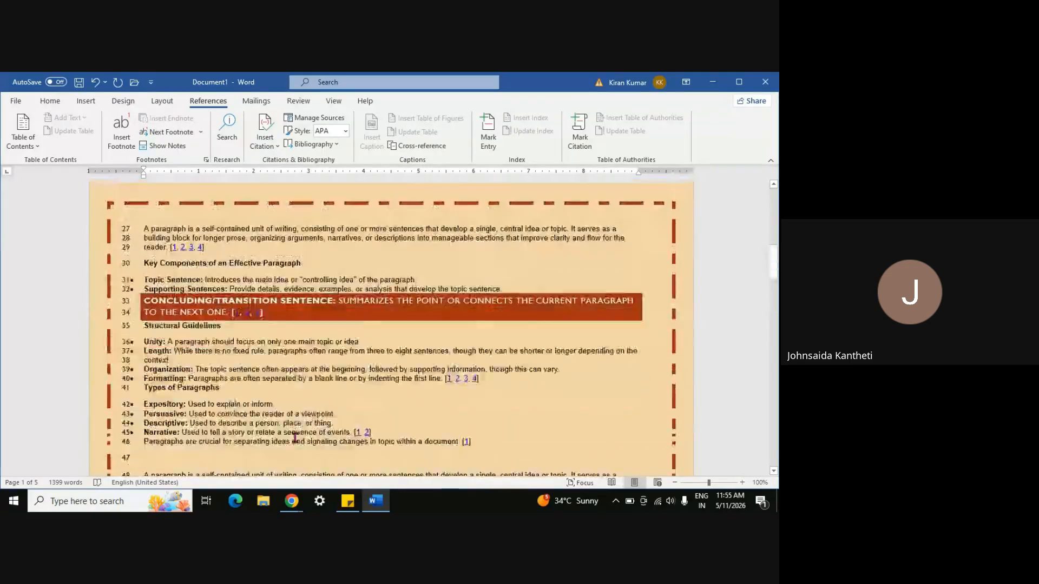
{"action": "scroll", "coordinate": [294, 436], "scroll_direction": "up", "scroll_amount": 1}
{"action": "scroll", "coordinate": [294, 437], "scroll_direction": "down", "scroll_amount": 12}
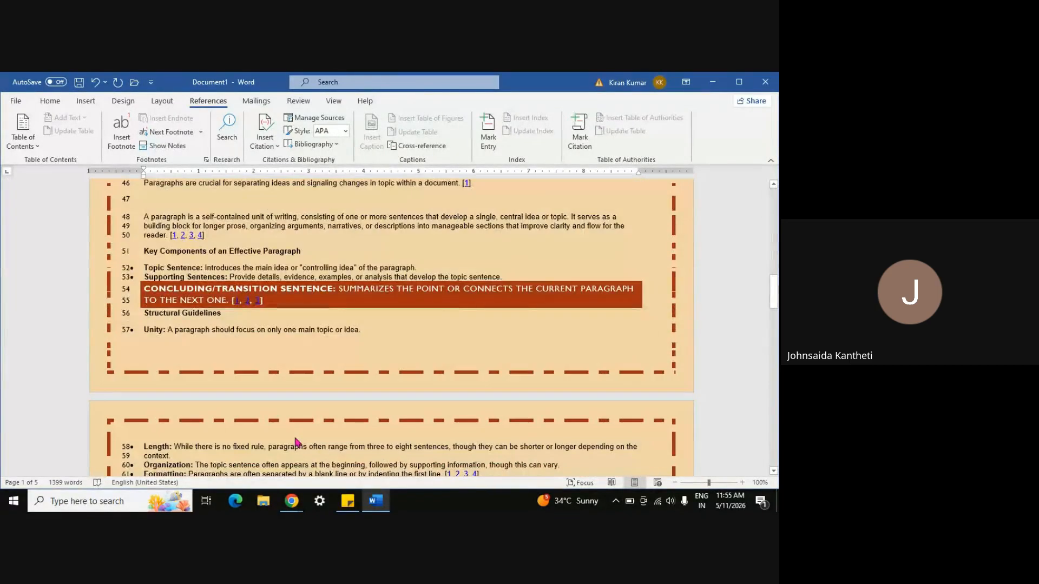
{"action": "scroll", "coordinate": [364, 289], "scroll_direction": "up", "scroll_amount": 8}
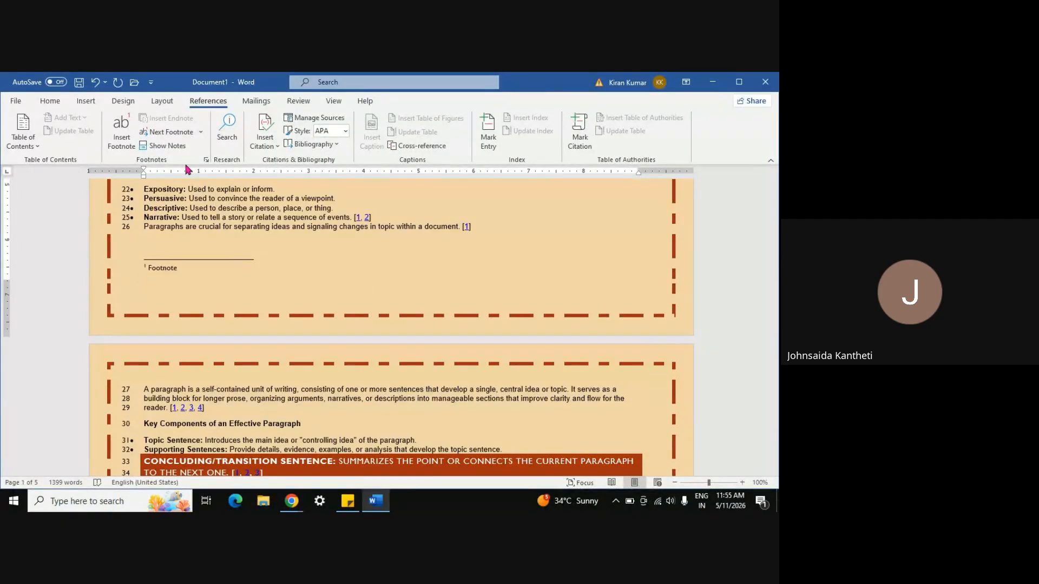
{"action": "left_click", "coordinate": [188, 137]}
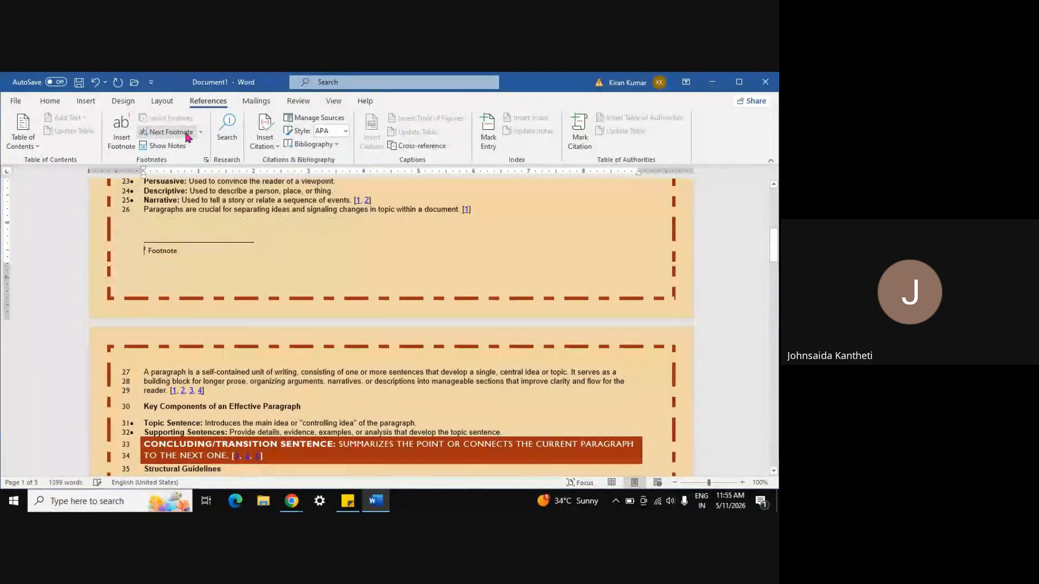
{"action": "left_click", "coordinate": [186, 134]}
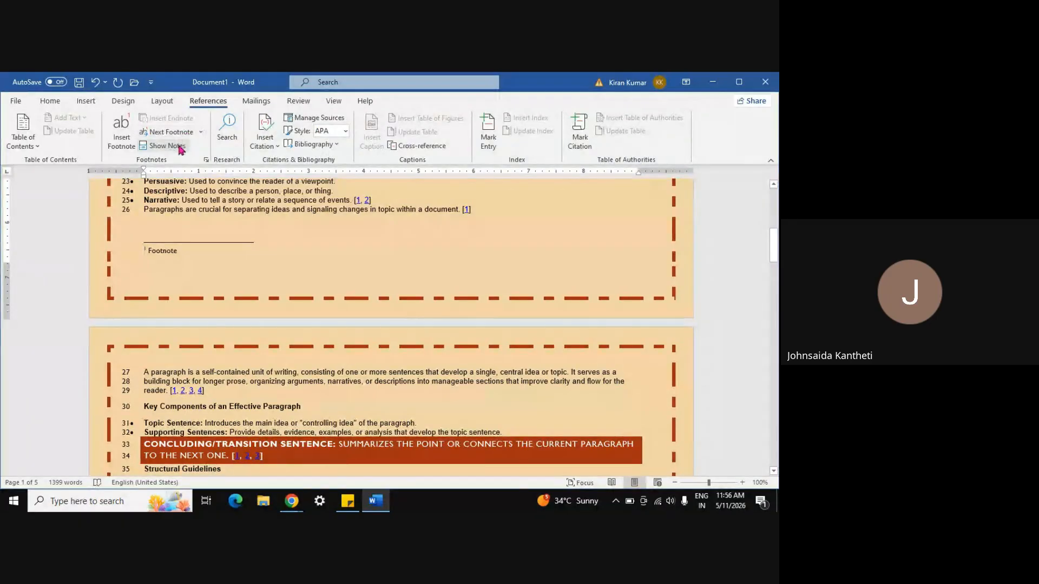
{"action": "left_click", "coordinate": [179, 146]}
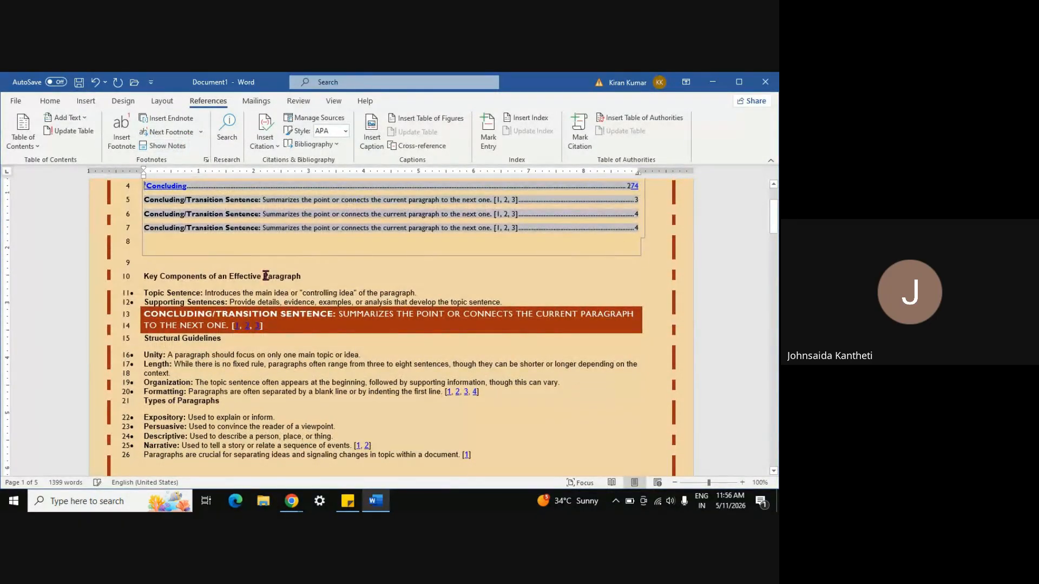
Insert an endnote at the Concluding entry of the contents table and enter "Endnote" as its text.
{"action": "scroll", "coordinate": [265, 277], "scroll_direction": "up", "scroll_amount": 3}
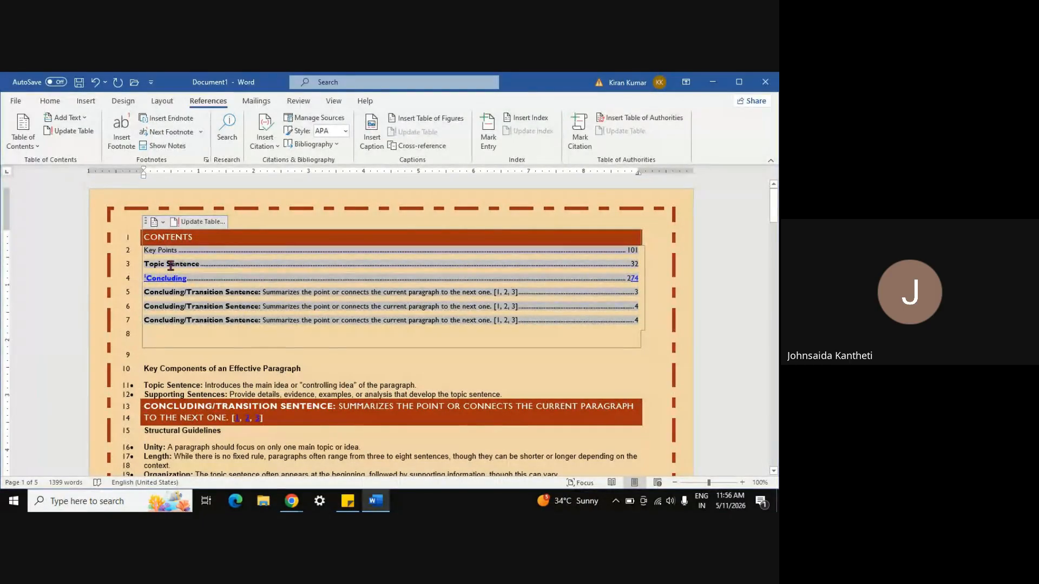
{"action": "left_click", "coordinate": [181, 119]}
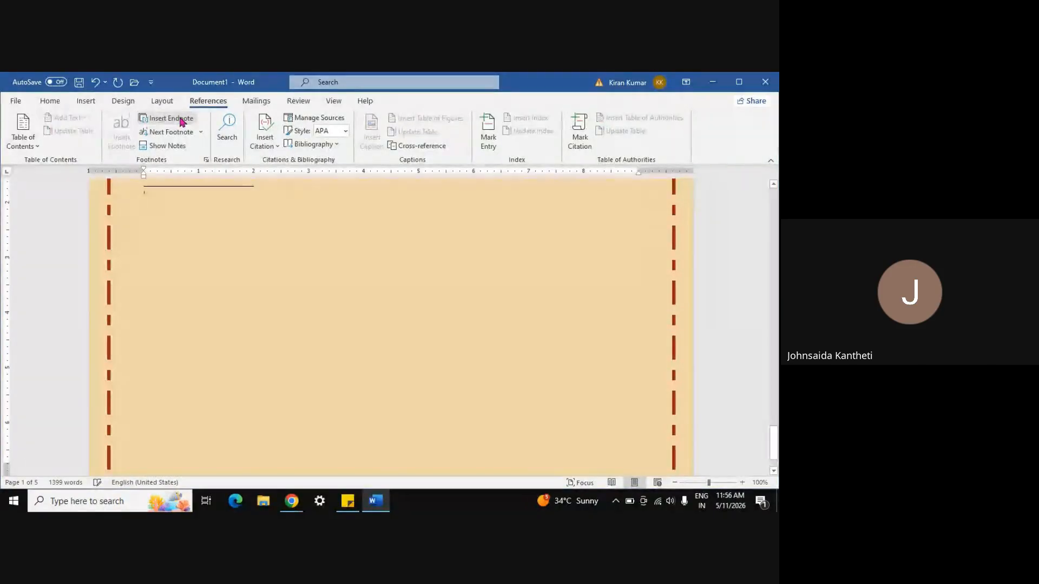
{"action": "scroll", "coordinate": [242, 270], "scroll_direction": "up", "scroll_amount": 2}
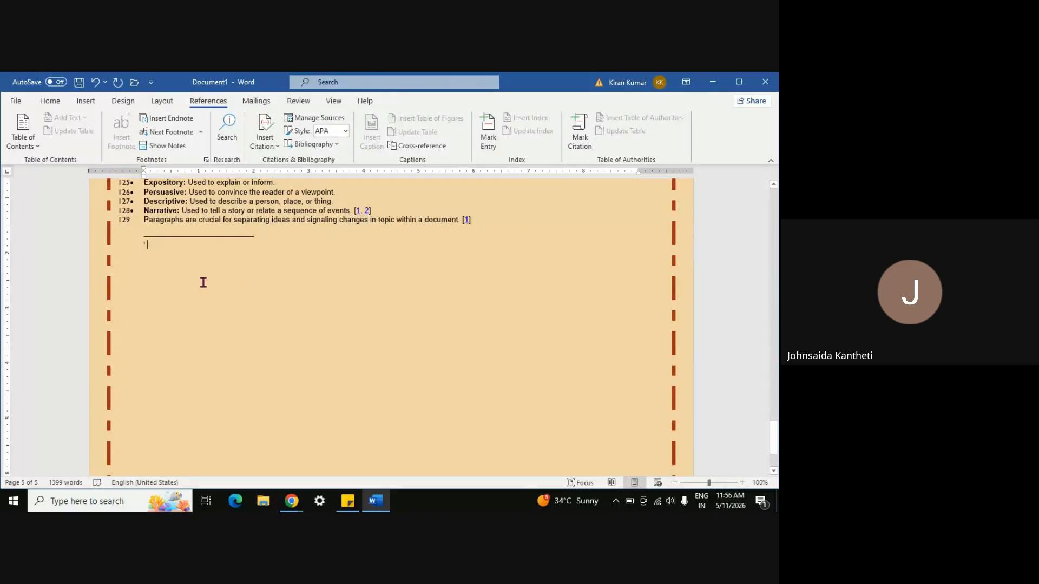
{"action": "scroll", "coordinate": [204, 282], "scroll_direction": "up", "scroll_amount": 5}
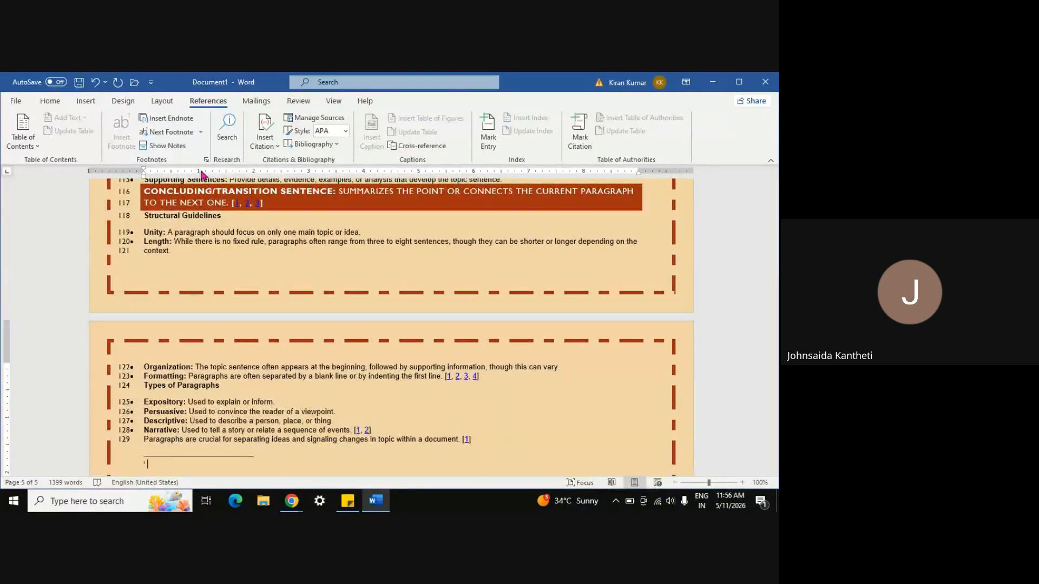
{"action": "scroll", "coordinate": [160, 436], "scroll_direction": "down", "scroll_amount": 8}
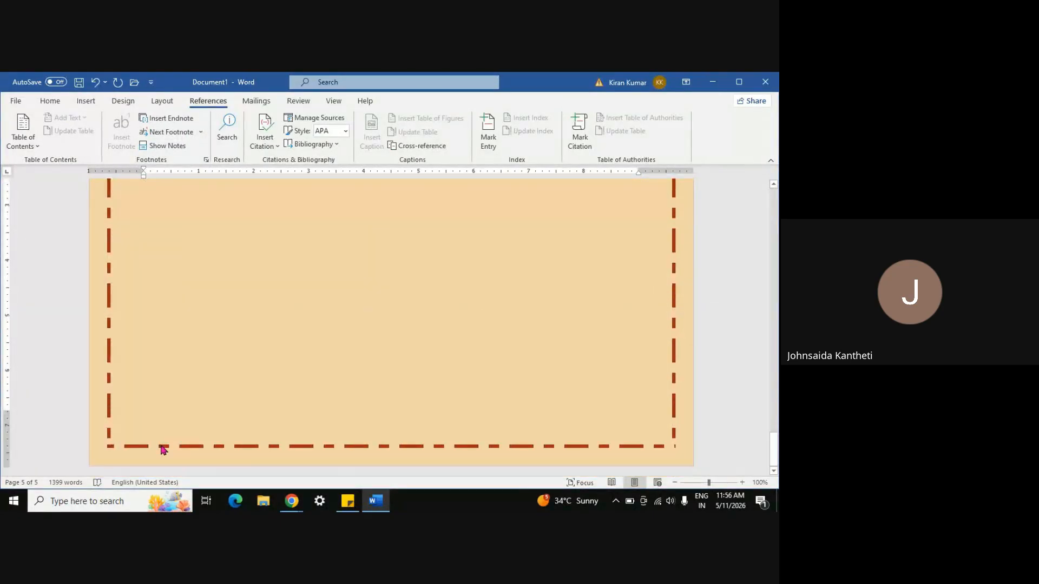
{"action": "scroll", "coordinate": [161, 444], "scroll_direction": "up", "scroll_amount": 6}
{"action": "type", "text": "e"}
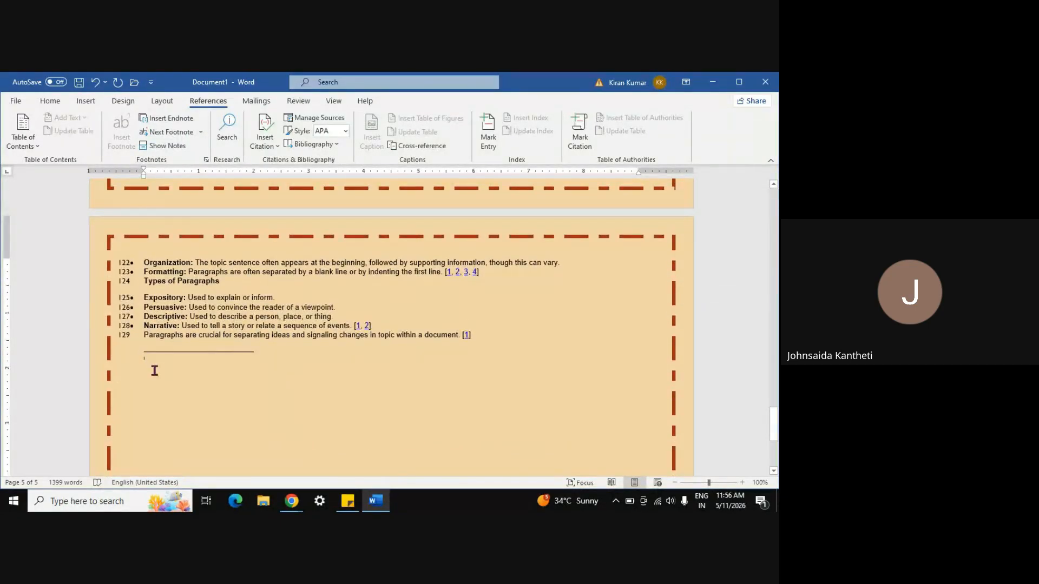
{"action": "type", "text": "ndnote"}
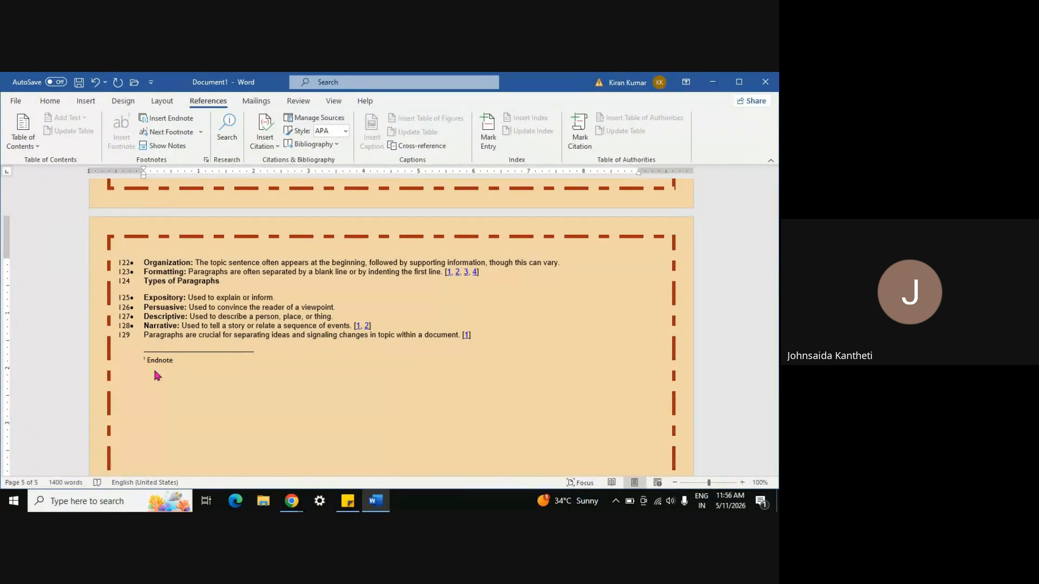
Show the endnote's reference mark and examine it in the contents table on the first page.
{"action": "left_click", "coordinate": [167, 154]}
{"action": "scroll", "coordinate": [246, 258], "scroll_direction": "up", "scroll_amount": 1}
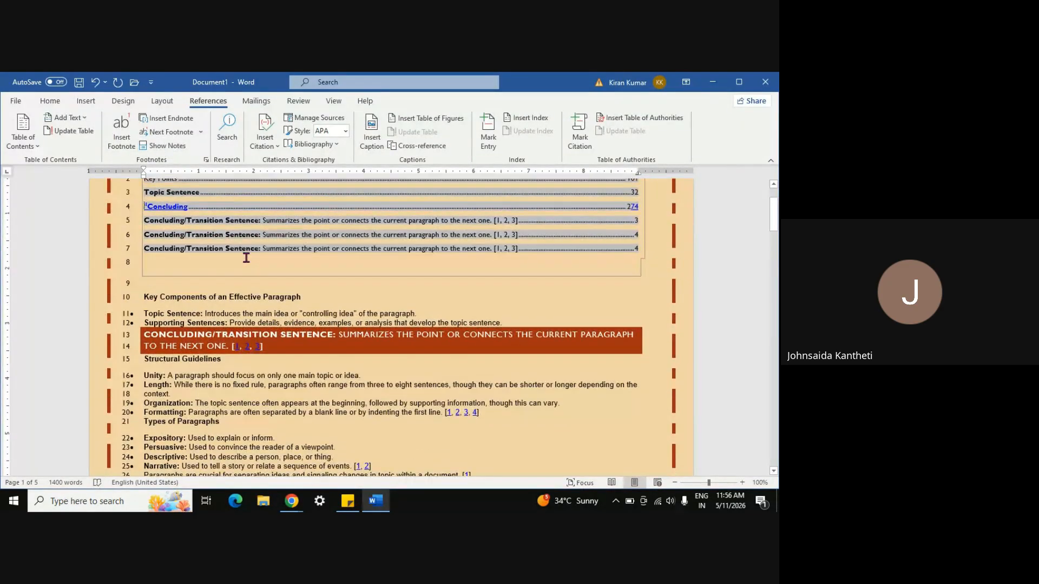
{"action": "scroll", "coordinate": [246, 258], "scroll_direction": "up", "scroll_amount": 2}
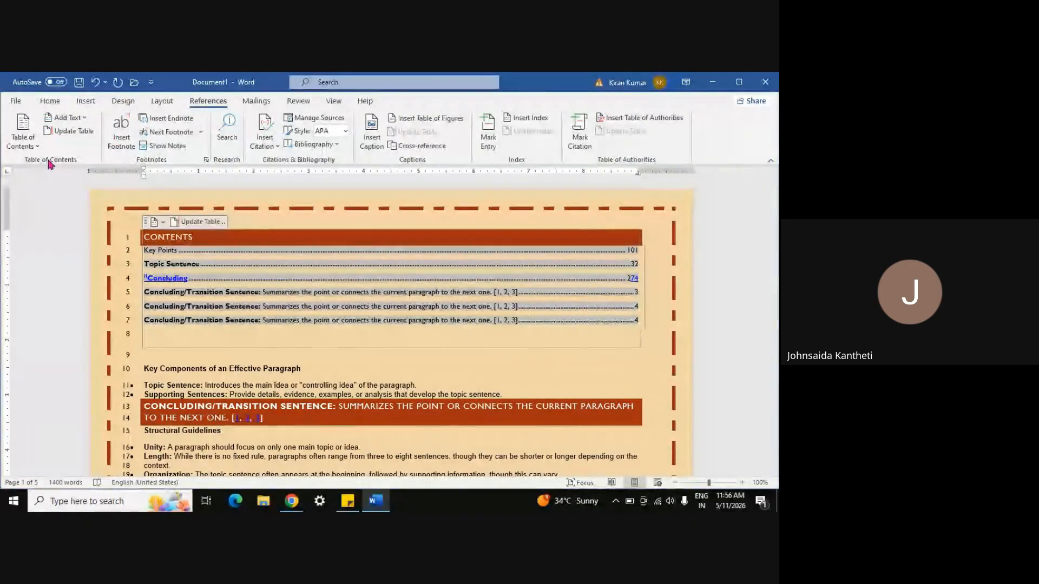
Delete the document's entire content and create a new blank document.
{"action": "key", "text": "ctrl+a"}
{"action": "key", "text": "Delete"}
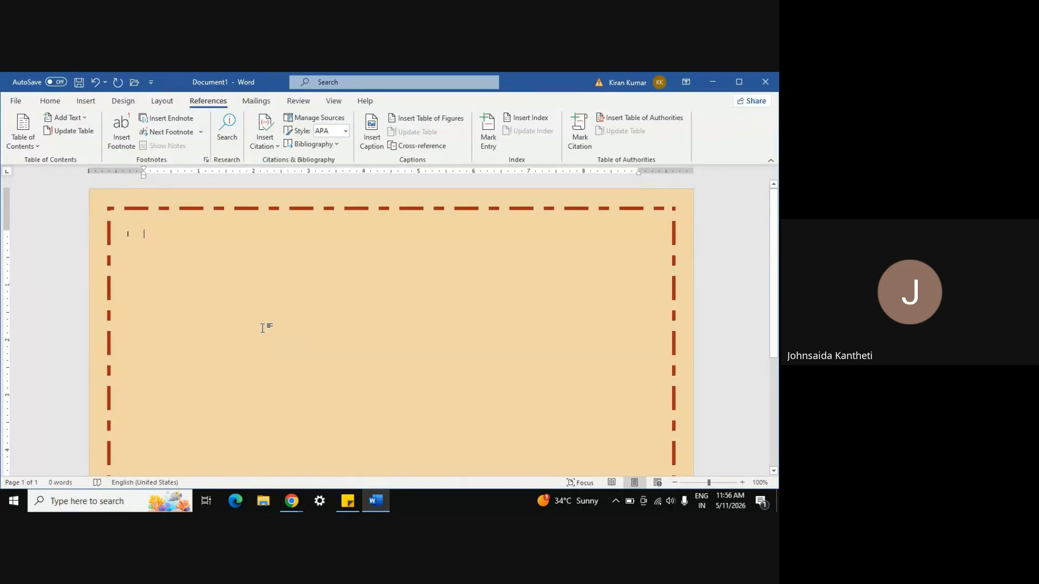
{"action": "left_click", "coordinate": [16, 100]}
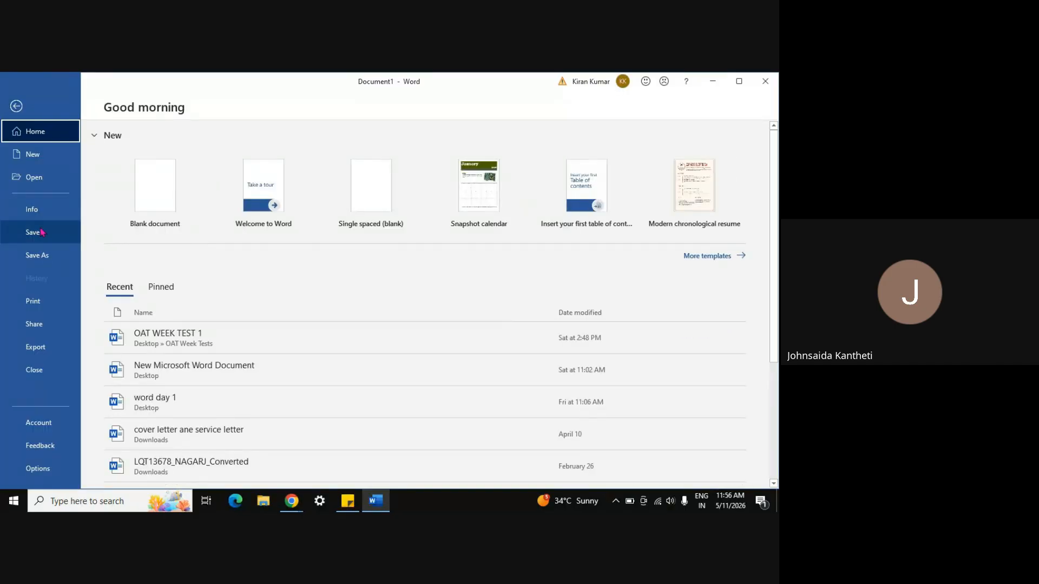
{"action": "left_click", "coordinate": [39, 156]}
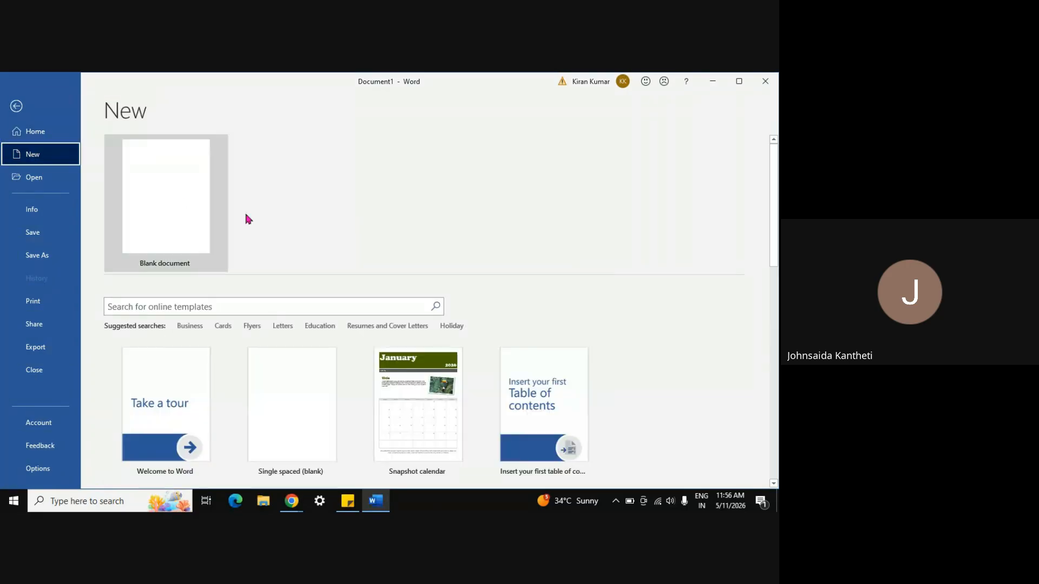
{"action": "left_click", "coordinate": [148, 203]}
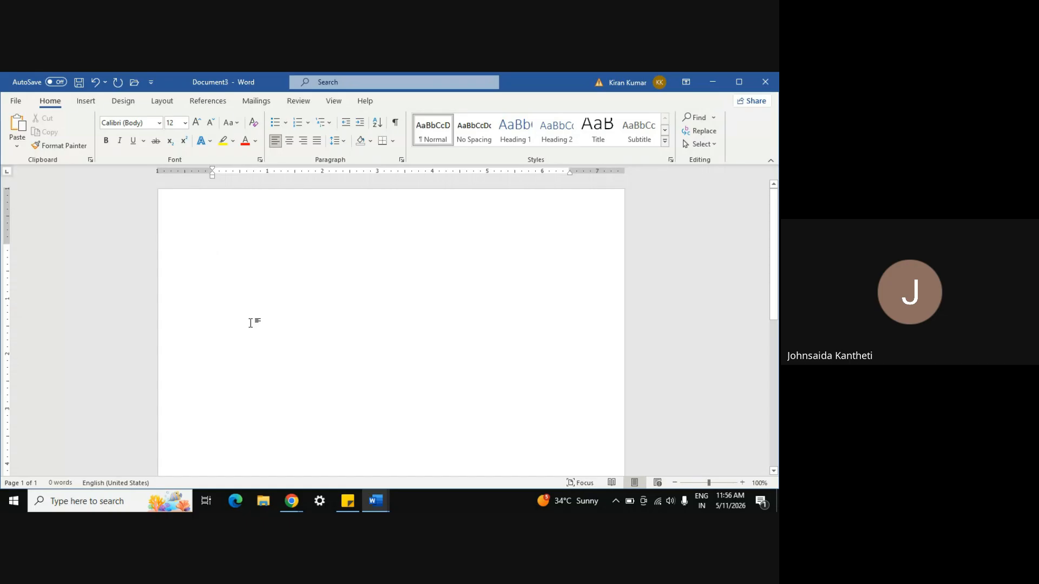
Insert a Manual Table table of contents at the start of the blank document.
{"action": "left_click", "coordinate": [164, 103]}
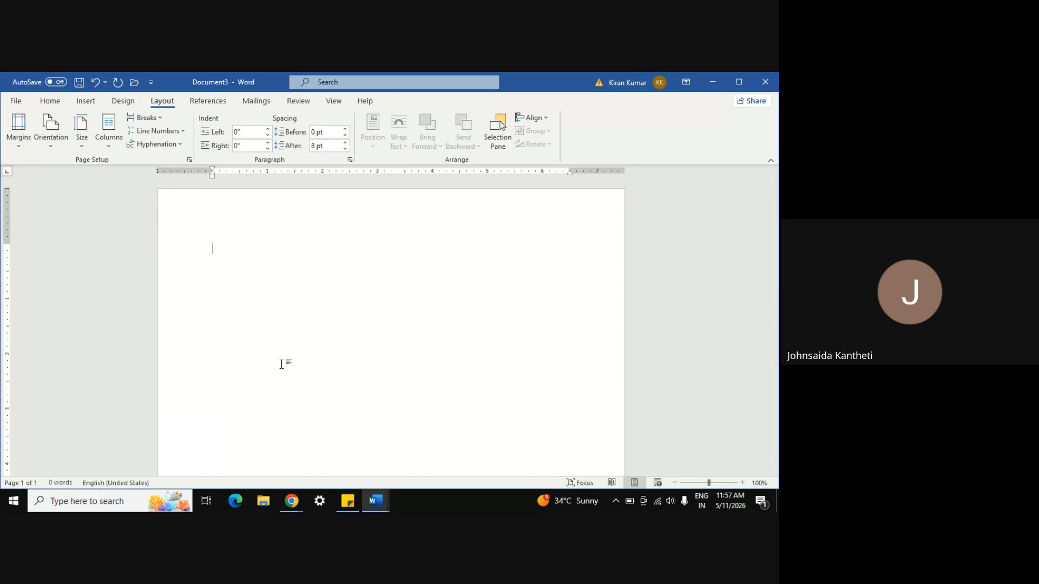
{"action": "left_click", "coordinate": [209, 101]}
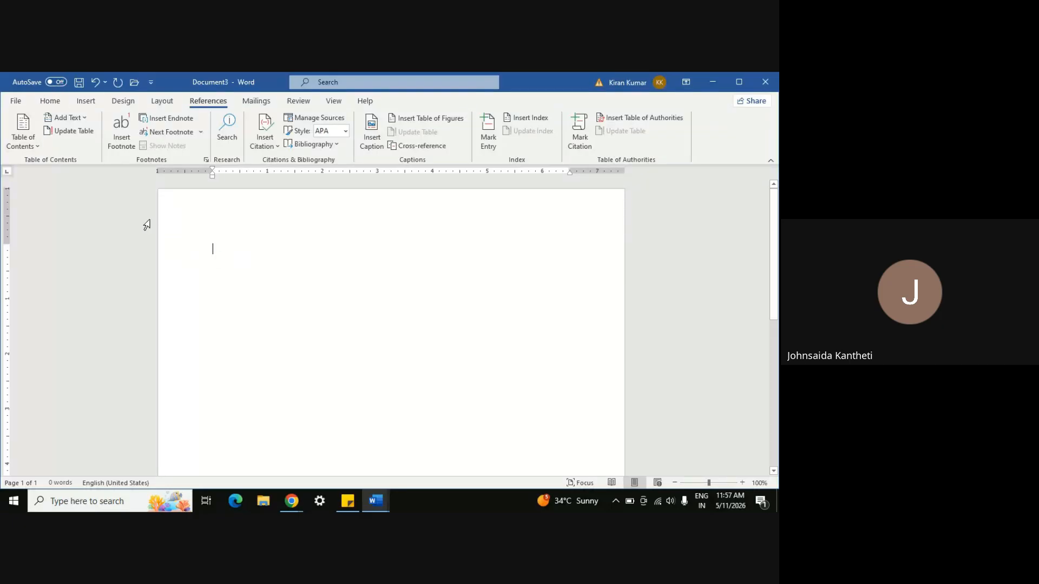
{"action": "left_click", "coordinate": [23, 132]}
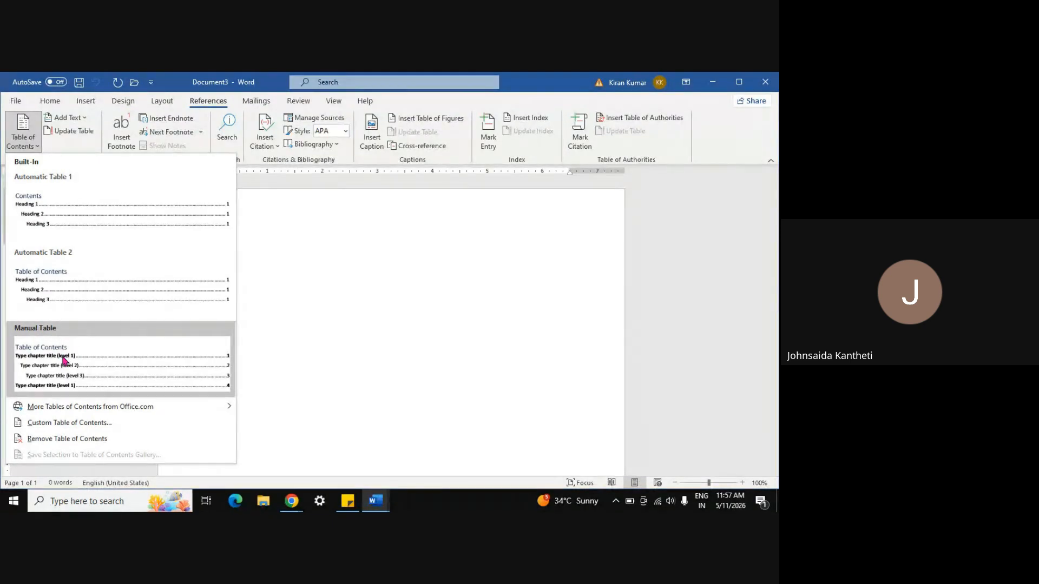
{"action": "mouse_move", "coordinate": [74, 411]}
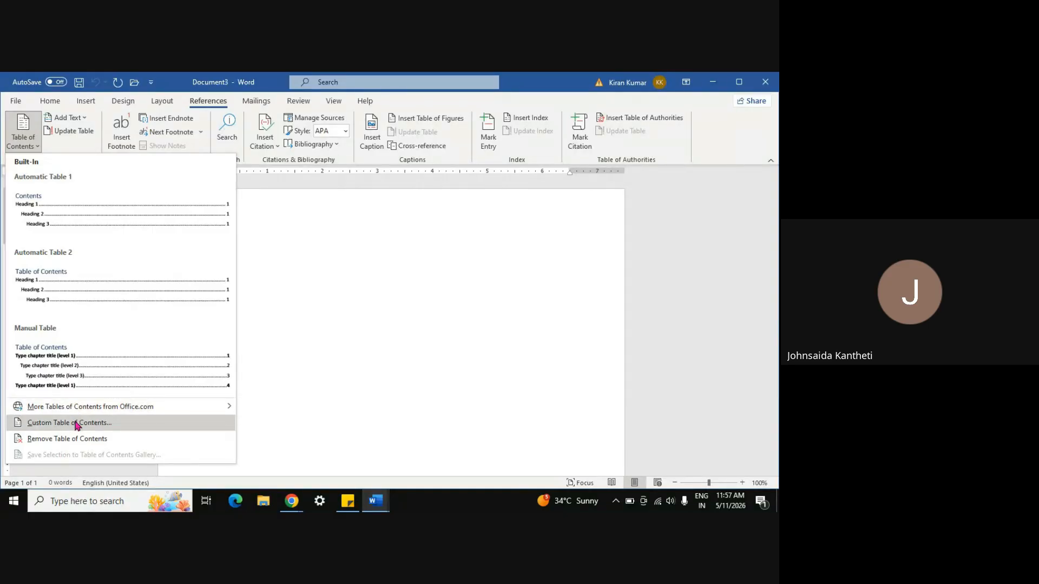
{"action": "left_click", "coordinate": [73, 368]}
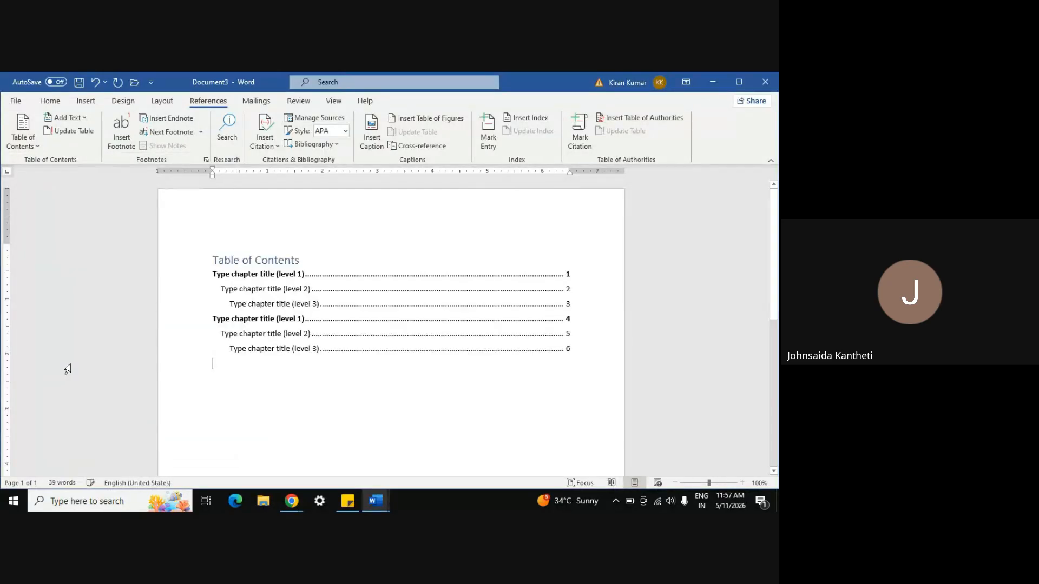
Fill in the first three titles of the table of contents as "SUBJECT", "Subject line 1" and "Chapter 1".
{"action": "left_click", "coordinate": [233, 275]}
{"action": "type", "text": "SUBJECT"}
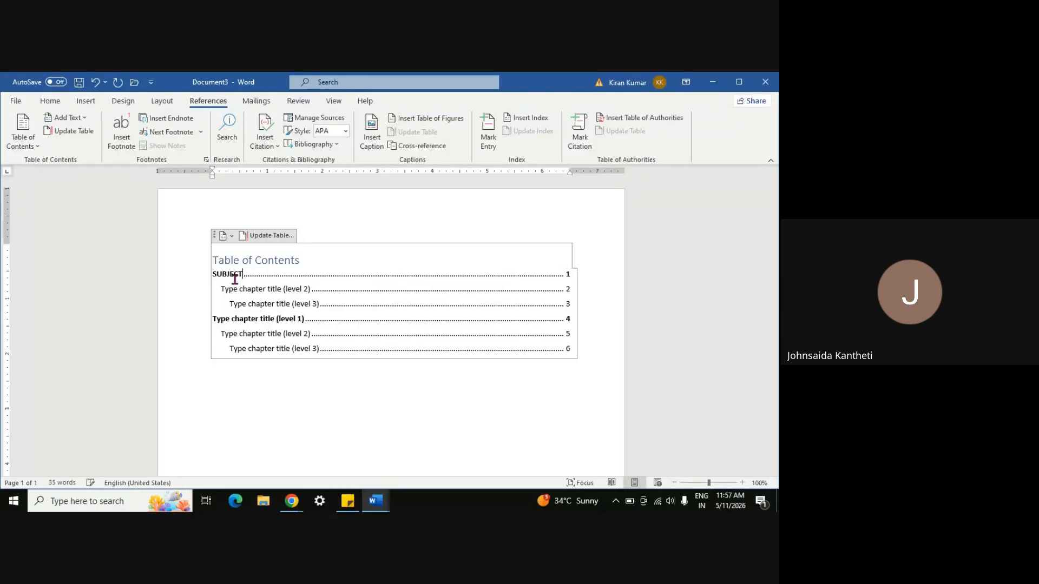
{"action": "left_click", "coordinate": [227, 291]}
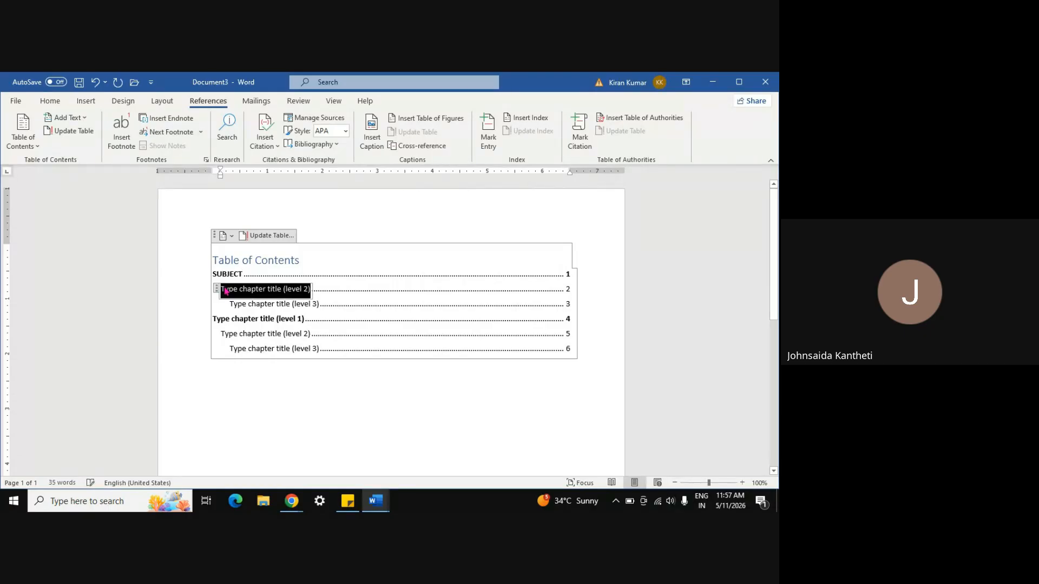
{"action": "type", "text": "Subject "}
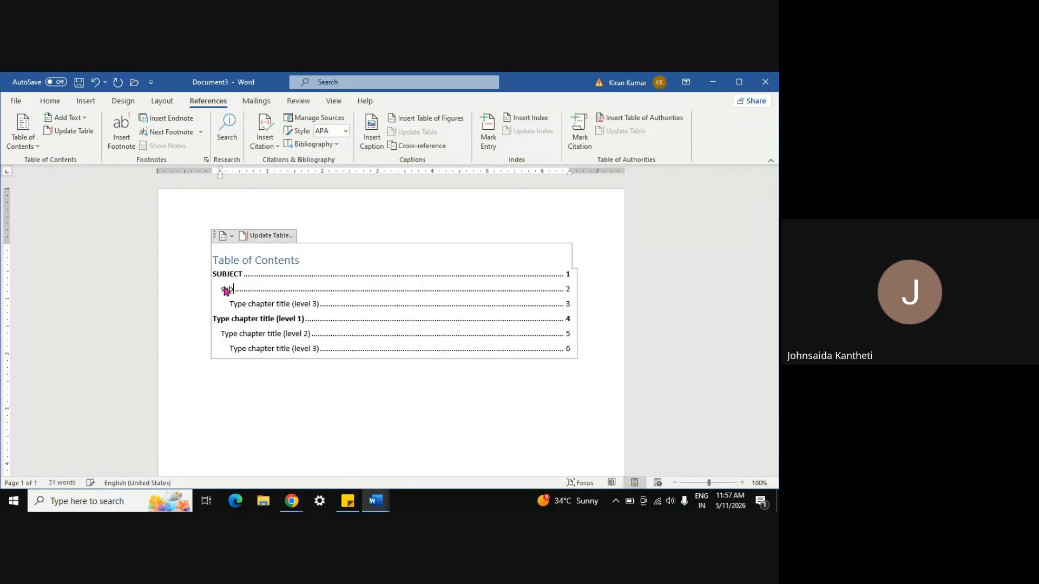
{"action": "type", "text": "libe"}
{"action": "key", "text": "BackSpace"}
{"action": "key", "text": "BackSpace"}
{"action": "key", "text": "BackSpace"}
{"action": "type", "text": "ne 1"}
{"action": "key", "text": "Down"}
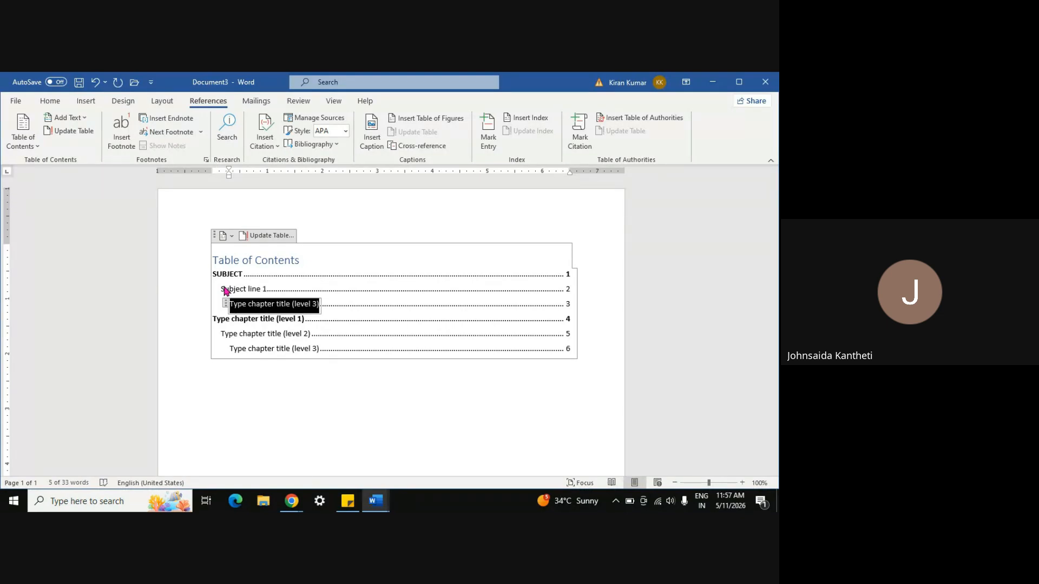
{"action": "type", "text": "Chapter "}
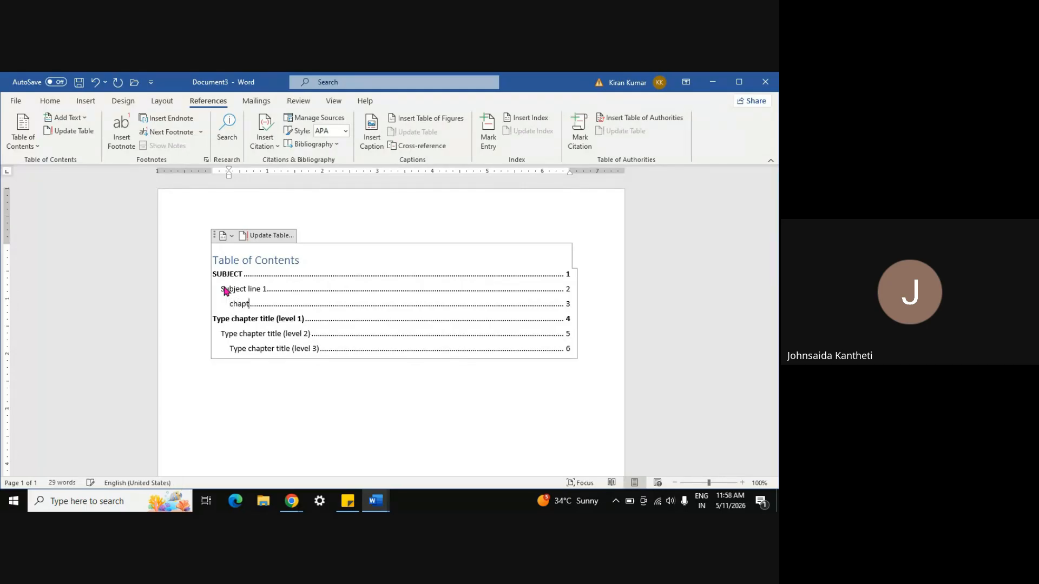
{"action": "type", "text": "1"}
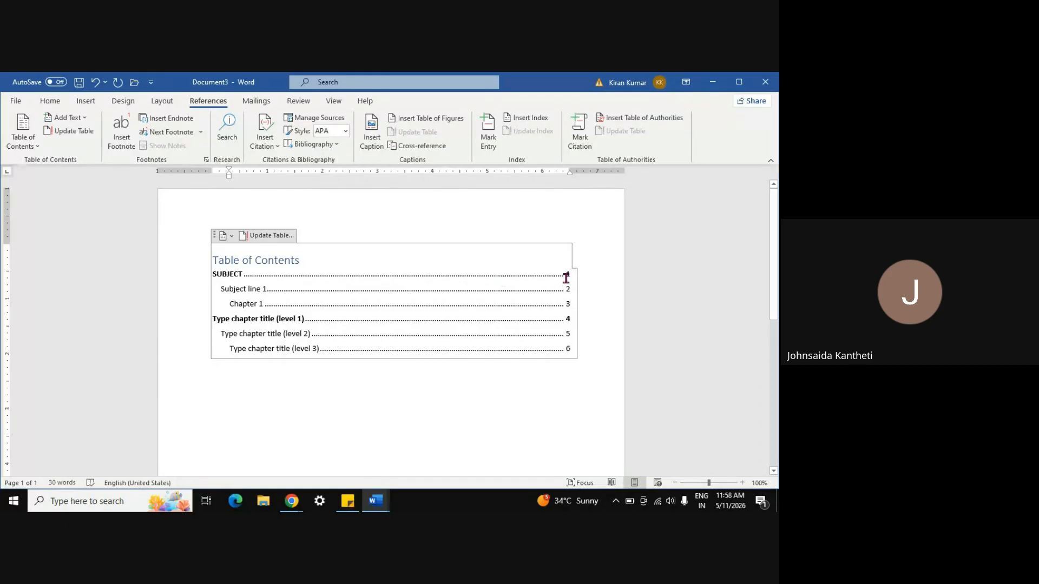
Set the page numbers of the second to sixth table of contents entries to 4, 6, 78, 90 and 100.
{"action": "left_click", "coordinate": [566, 278]}
{"action": "key", "text": "Down"}
{"action": "key", "text": "BackSpace"}
{"action": "type", "text": "4"}
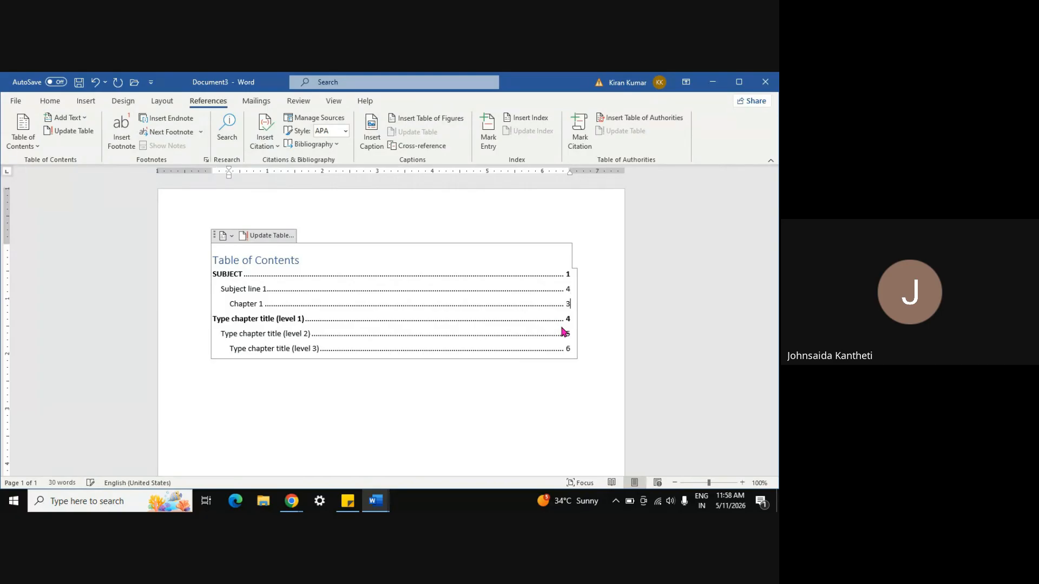
{"action": "type", "text": "6"}
{"action": "key", "text": "Down"}
{"action": "key", "text": "BackSpace"}
{"action": "type", "text": "78"}
{"action": "key", "text": "Down"}
{"action": "key", "text": "Down"}
{"action": "type", "text": "100"}
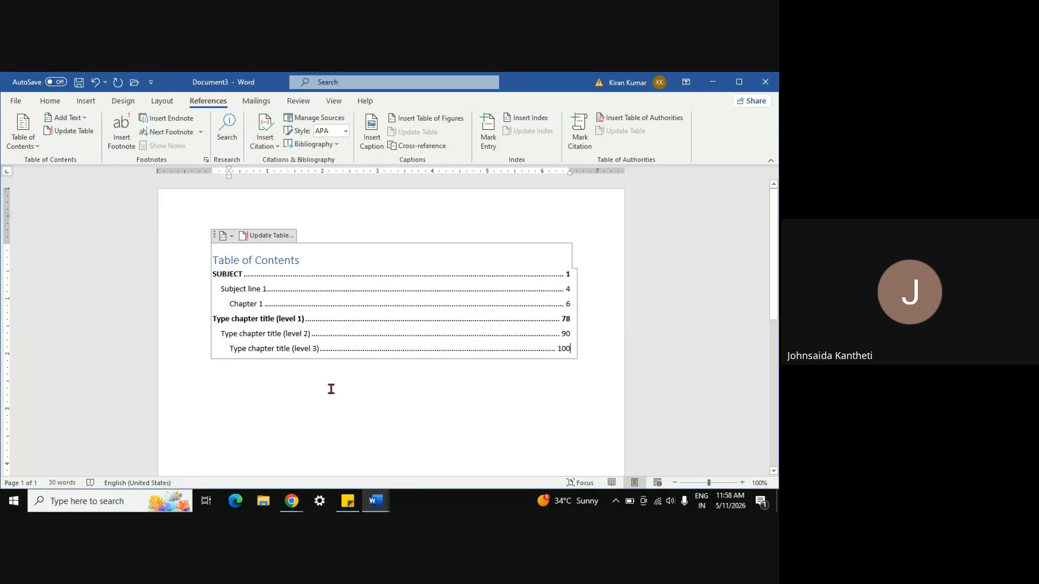
{"action": "left_click", "coordinate": [323, 413]}
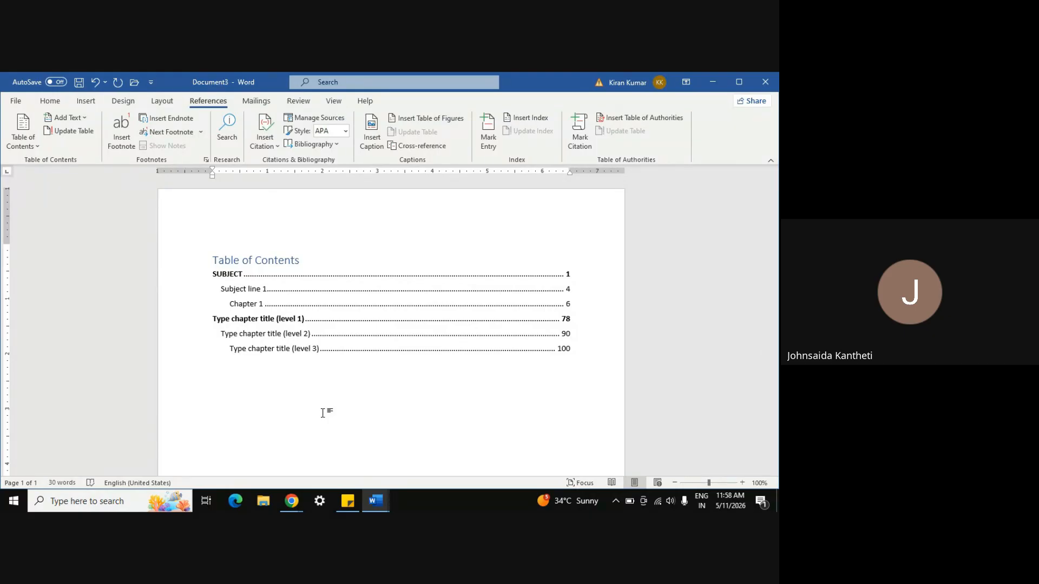
Review the built-in table of contents designs and choose Do Not Show in Table of Contents for the line below the table.
{"action": "left_click", "coordinate": [23, 135]}
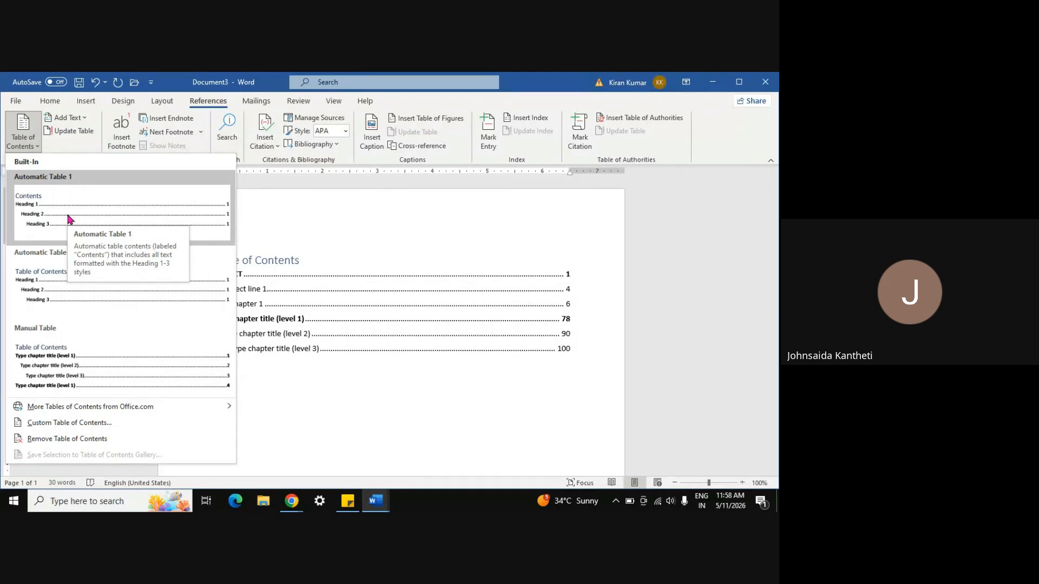
{"action": "left_click", "coordinate": [348, 406]}
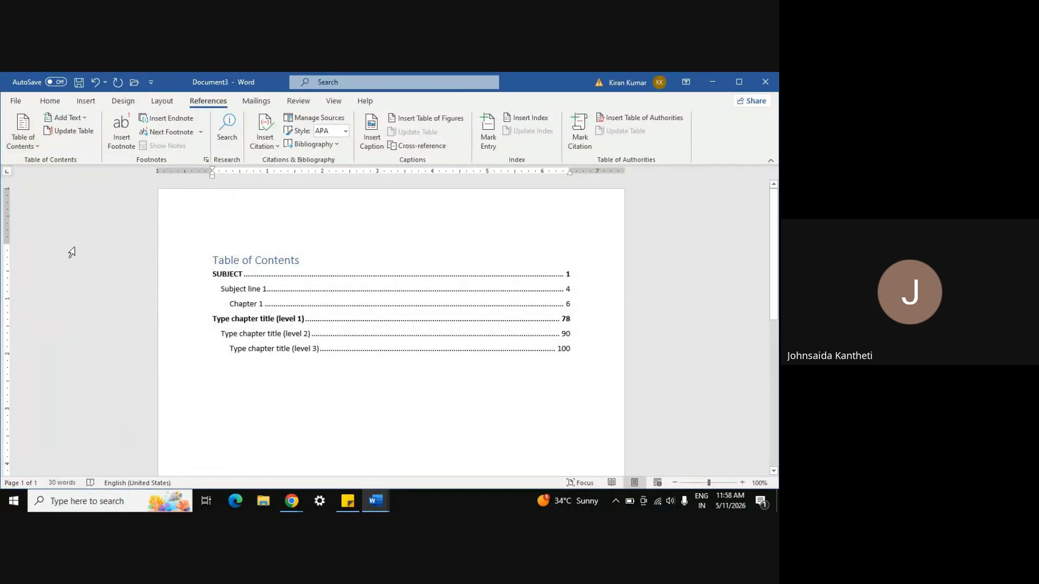
{"action": "left_click", "coordinate": [69, 119]}
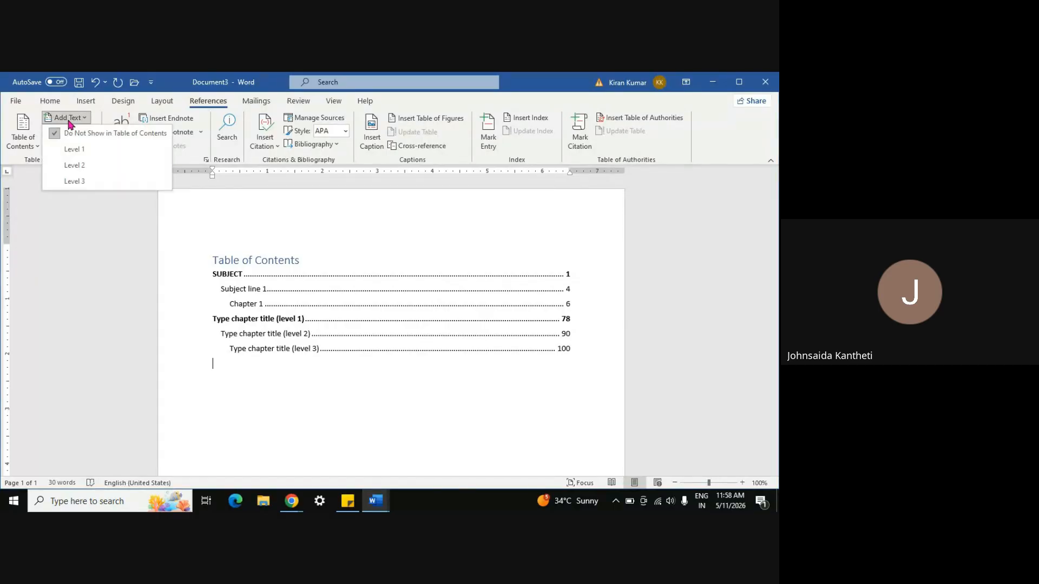
{"action": "left_click", "coordinate": [120, 134]}
Try to assign Level 1 to the "Subject line 1" entry in the table of contents.
{"action": "left_click", "coordinate": [227, 274]}
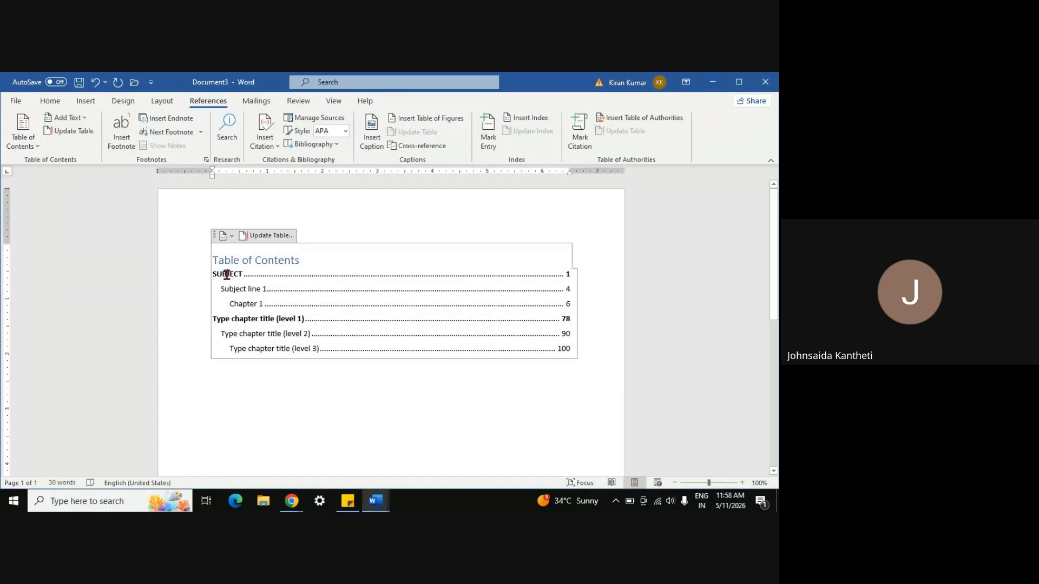
{"action": "left_click", "coordinate": [251, 289]}
{"action": "left_click", "coordinate": [72, 112]}
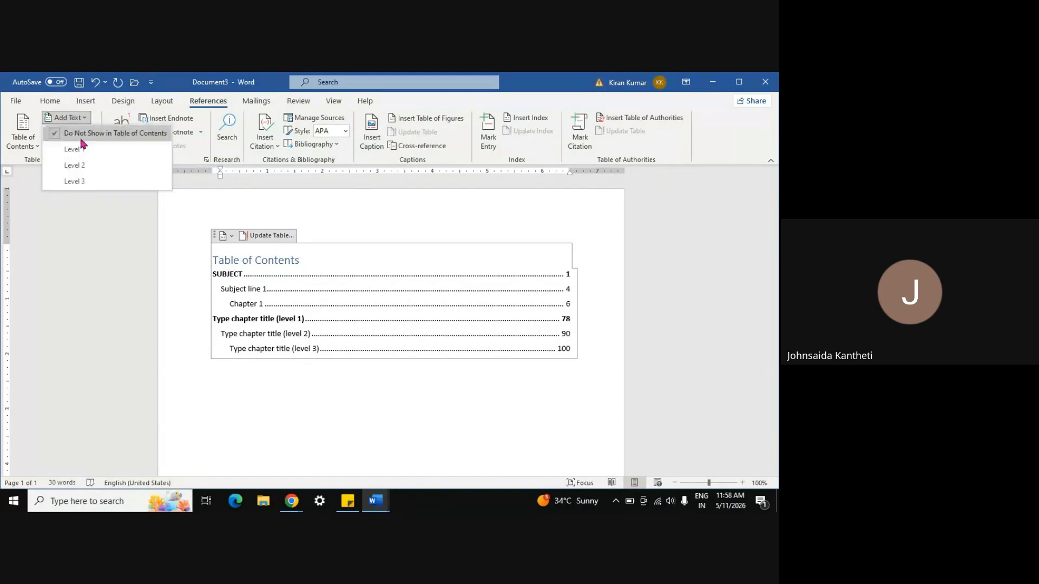
{"action": "left_click", "coordinate": [85, 151]}
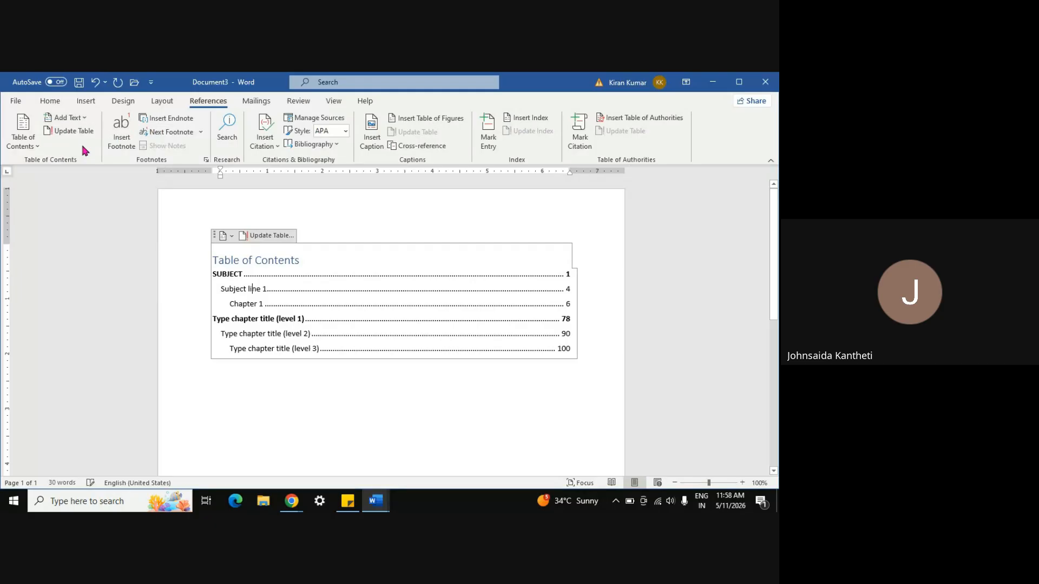
Try to update the manual table of contents.
{"action": "left_click", "coordinate": [226, 274]}
{"action": "left_click", "coordinate": [246, 289]}
{"action": "left_click", "coordinate": [264, 237]}
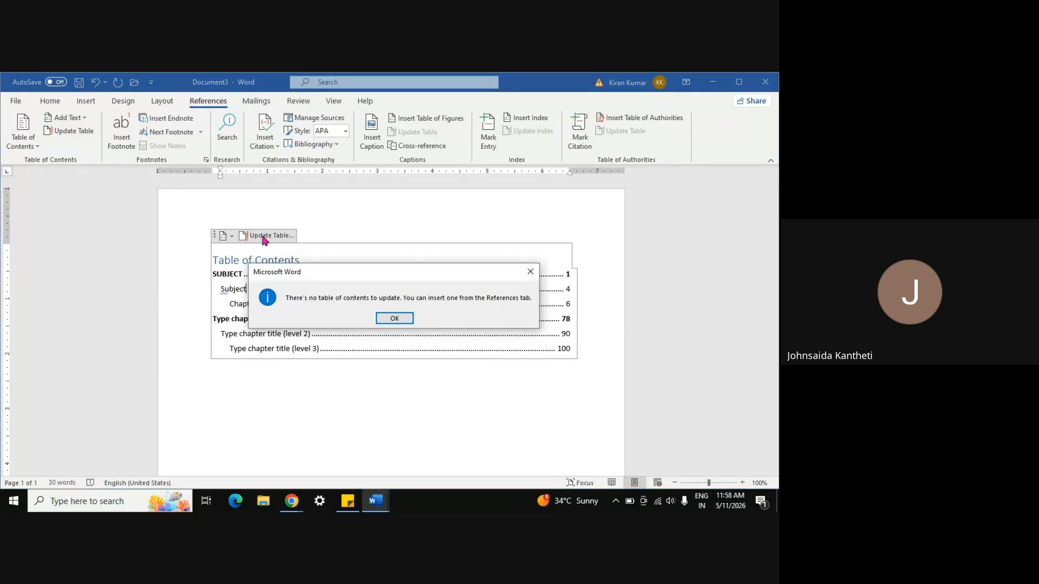
{"action": "left_click", "coordinate": [396, 320]}
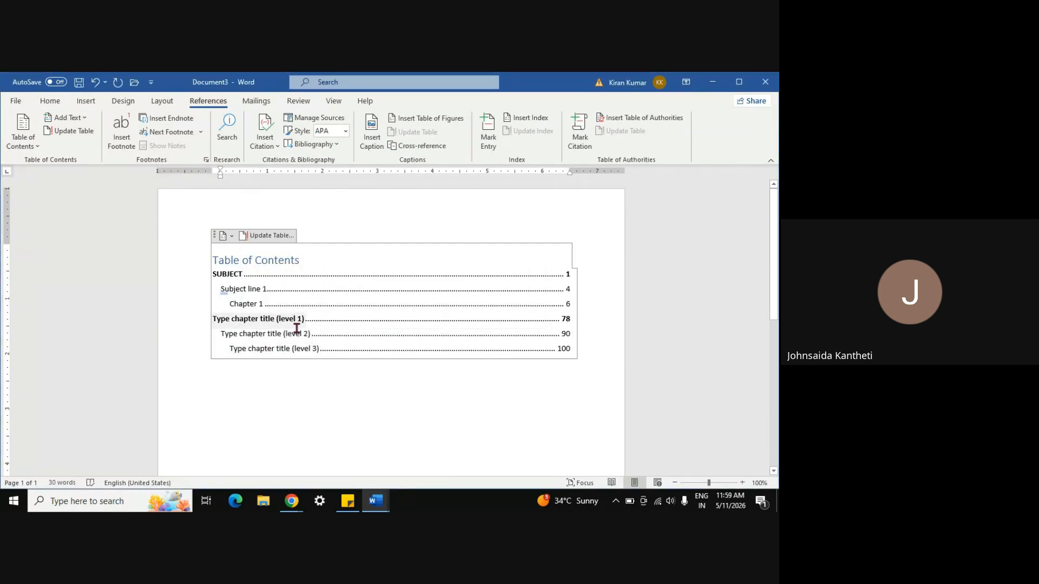
{"action": "left_click", "coordinate": [85, 102]}
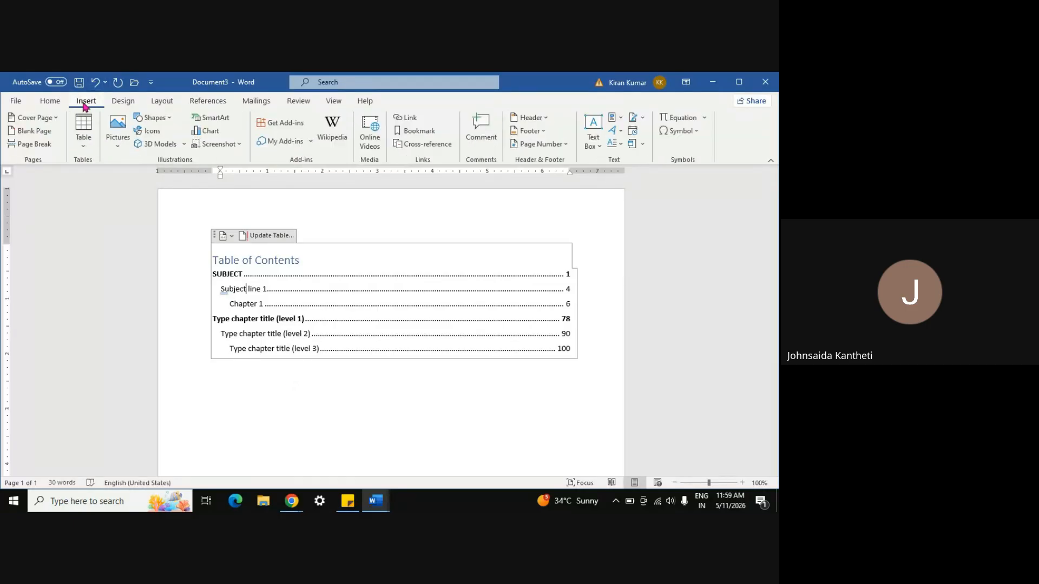
{"action": "left_click", "coordinate": [91, 140]}
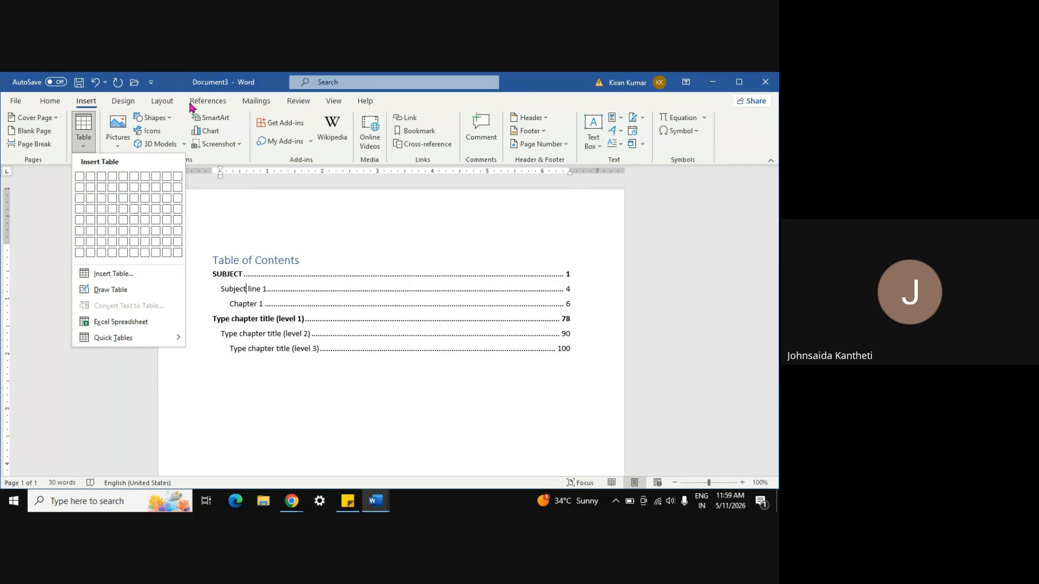
{"action": "left_click", "coordinate": [164, 102]}
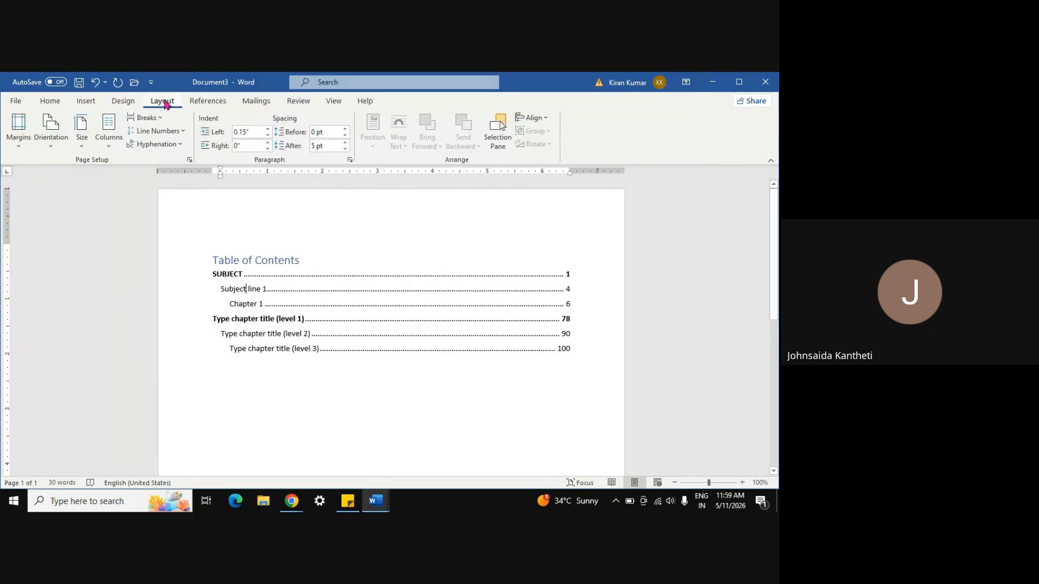
{"action": "left_click", "coordinate": [209, 102]}
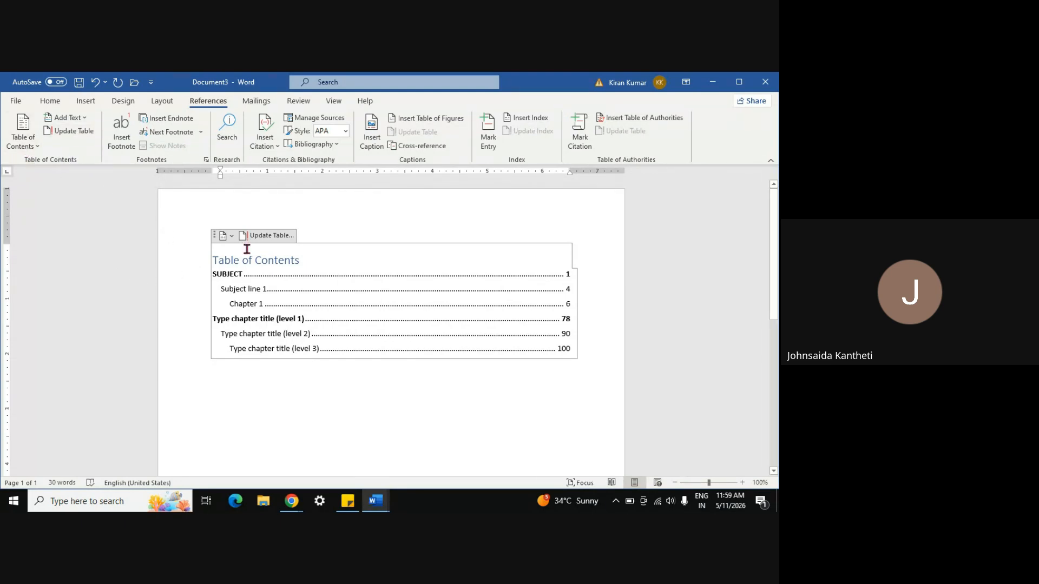
Insert an empty footnote on the blank line below the table of contents and examine it at the page's foot.
{"action": "left_click", "coordinate": [297, 381]}
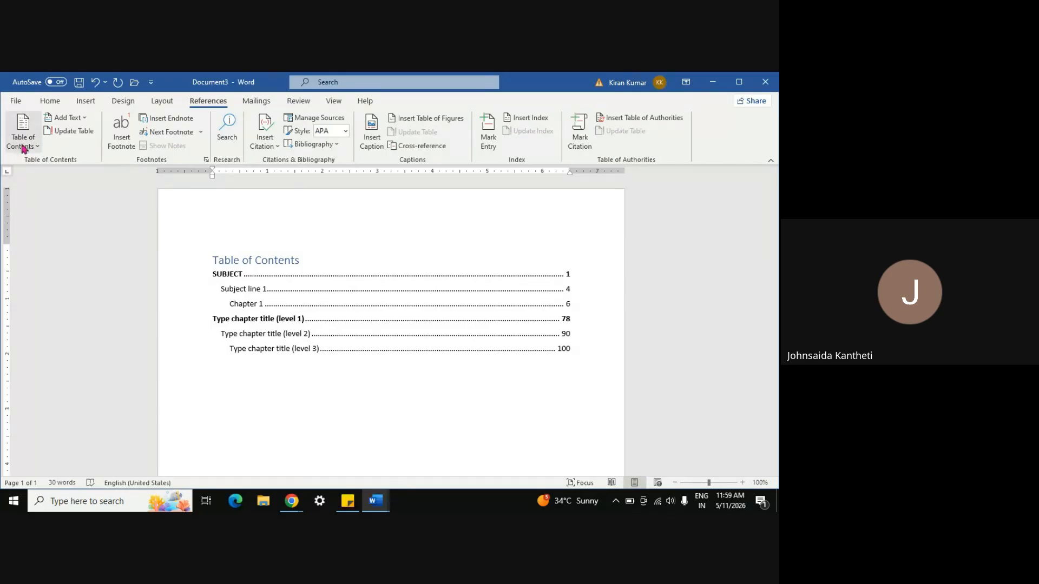
{"action": "left_click", "coordinate": [121, 131]}
{"action": "scroll", "coordinate": [274, 405], "scroll_direction": "down", "scroll_amount": 2}
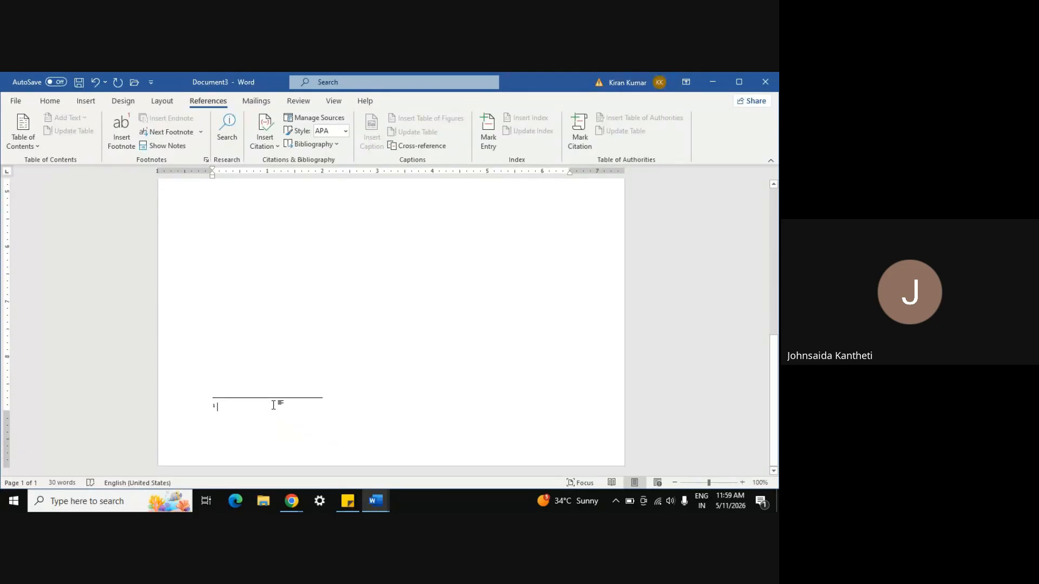
{"action": "scroll", "coordinate": [274, 405], "scroll_direction": "up", "scroll_amount": 3}
{"action": "scroll", "coordinate": [274, 405], "scroll_direction": "down", "scroll_amount": 3}
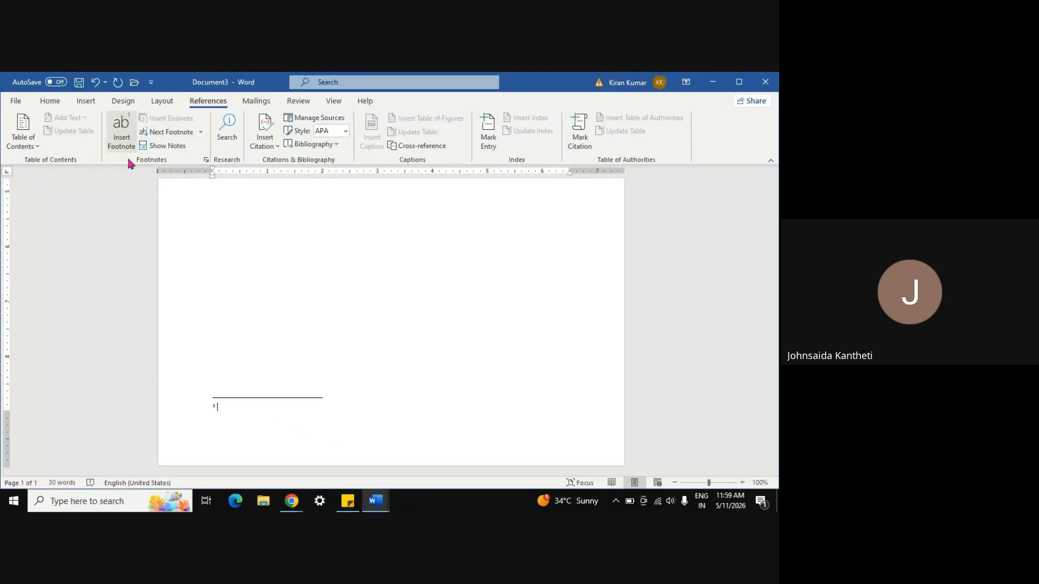
Insert an empty endnote right after the footnote mark below the table of contents.
{"action": "left_click", "coordinate": [267, 352]}
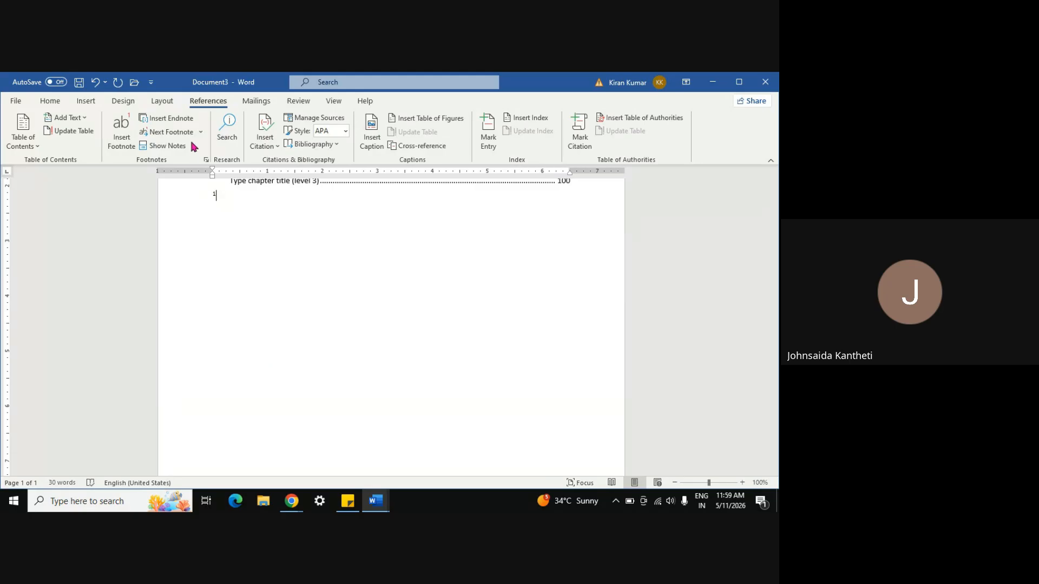
{"action": "left_click", "coordinate": [169, 118]}
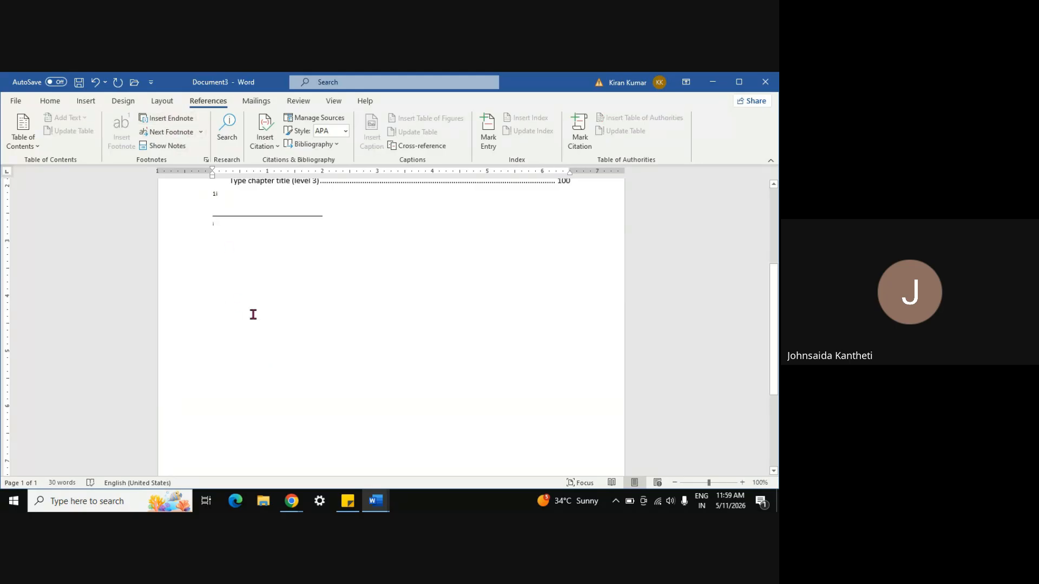
{"action": "scroll", "coordinate": [253, 315], "scroll_direction": "down", "scroll_amount": 5}
{"action": "scroll", "coordinate": [278, 271], "scroll_direction": "up", "scroll_amount": 6}
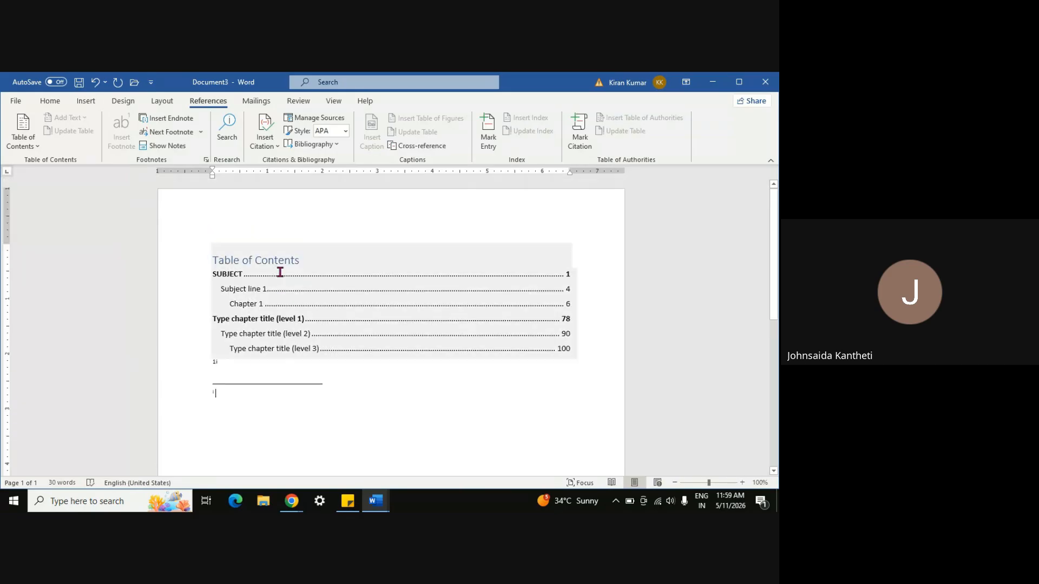
Go to the next footnote, view the footnote area and return to the footnote's reference mark in the text.
{"action": "left_click", "coordinate": [175, 132]}
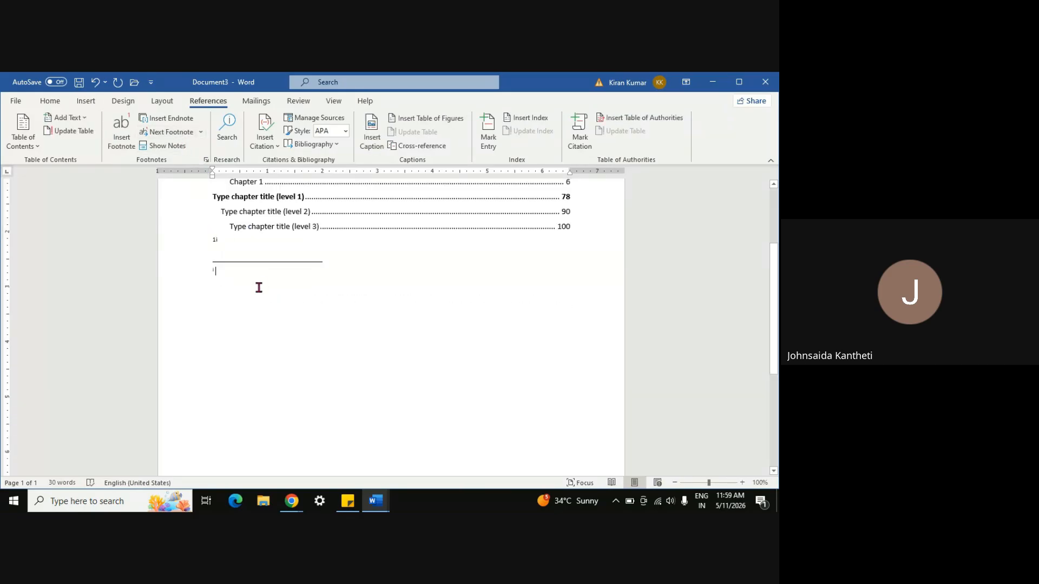
{"action": "left_click", "coordinate": [172, 146]}
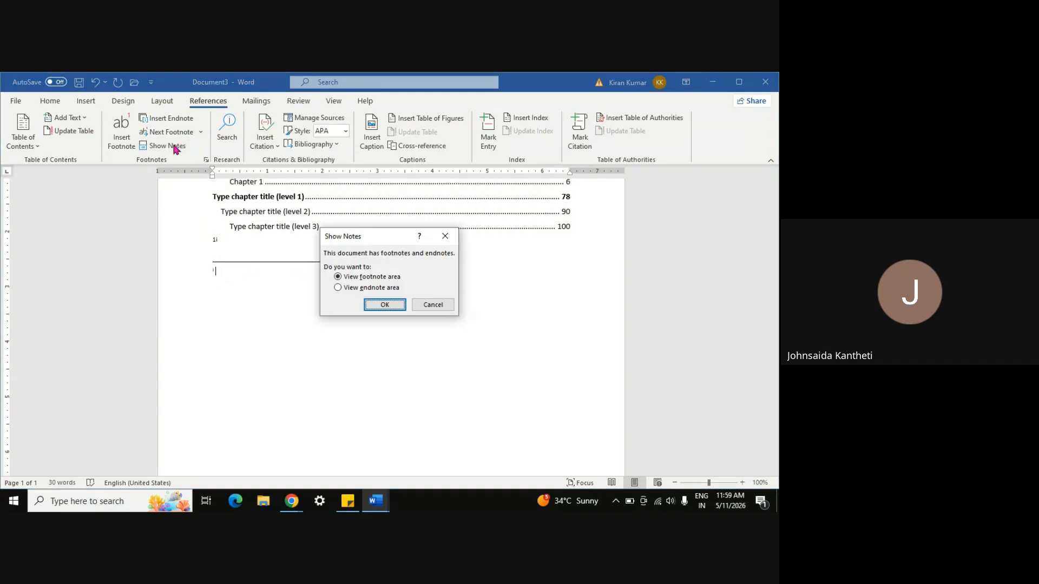
{"action": "left_click", "coordinate": [383, 305]}
{"action": "scroll", "coordinate": [326, 238], "scroll_direction": "up", "scroll_amount": 8}
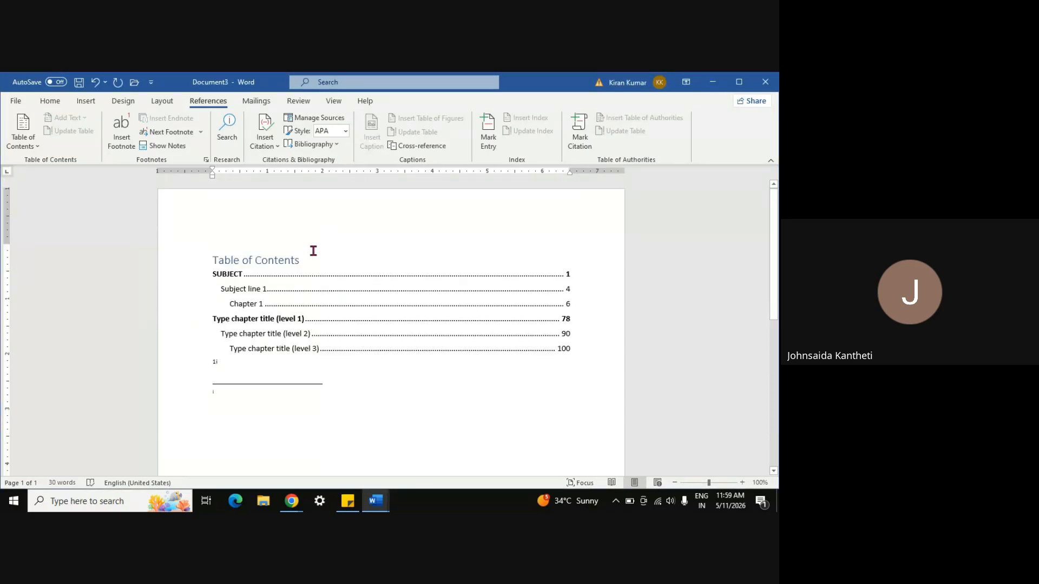
{"action": "left_click", "coordinate": [162, 145]}
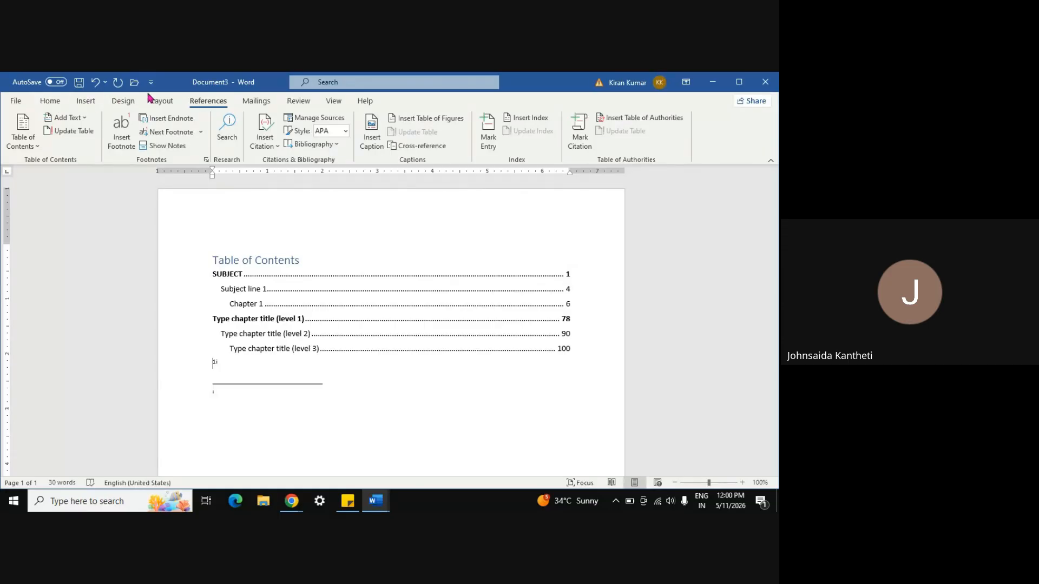
Try the research Search feature with the words "Contents" and "Subject" in the table of contents, and close its pane.
{"action": "left_click", "coordinate": [230, 138]}
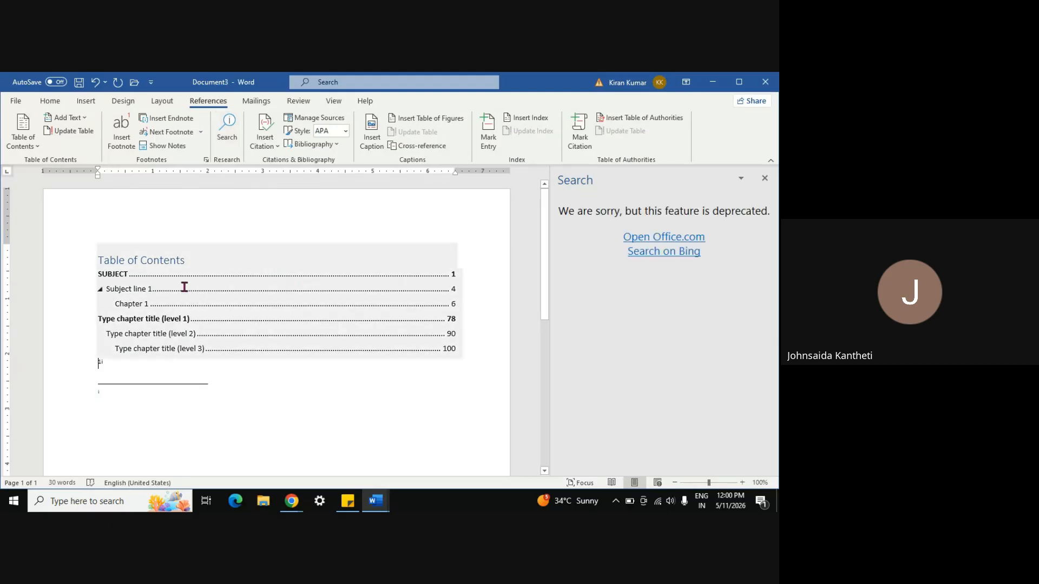
{"action": "double_click", "coordinate": [162, 261]}
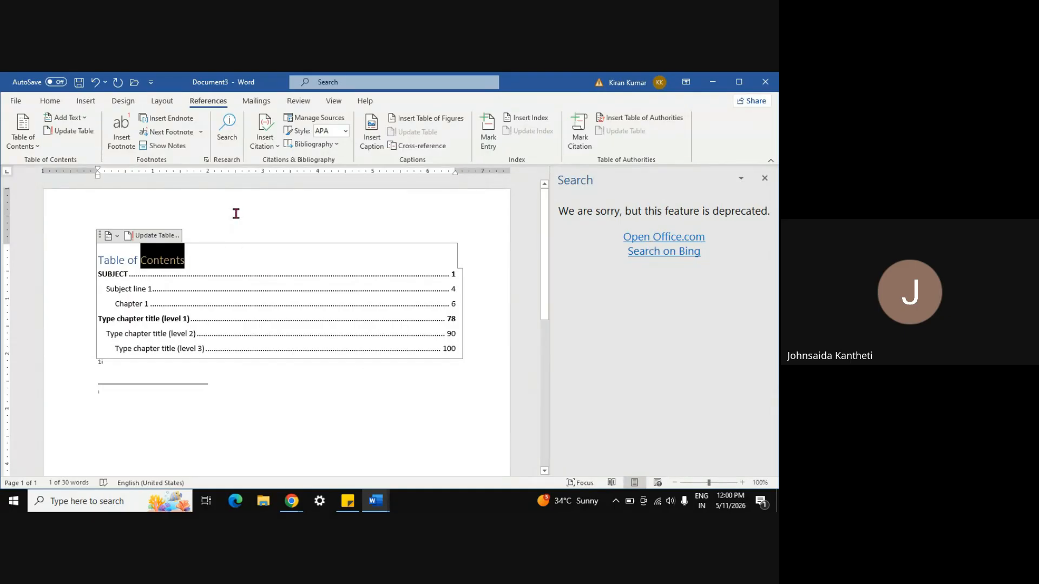
{"action": "key", "text": "Right"}
{"action": "double_click", "coordinate": [125, 291]}
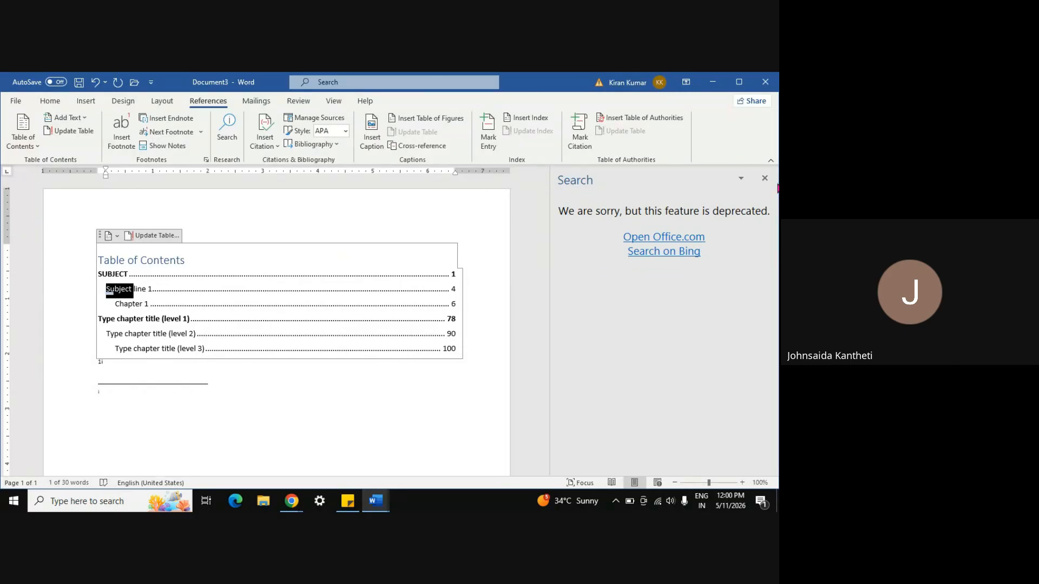
{"action": "left_click", "coordinate": [765, 178]}
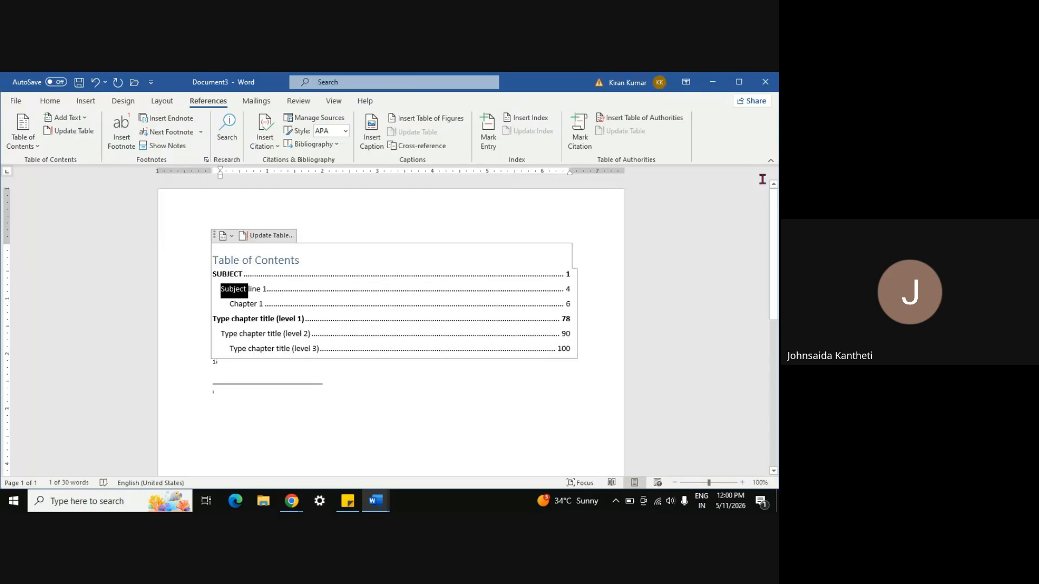
{"action": "left_click", "coordinate": [319, 199]}
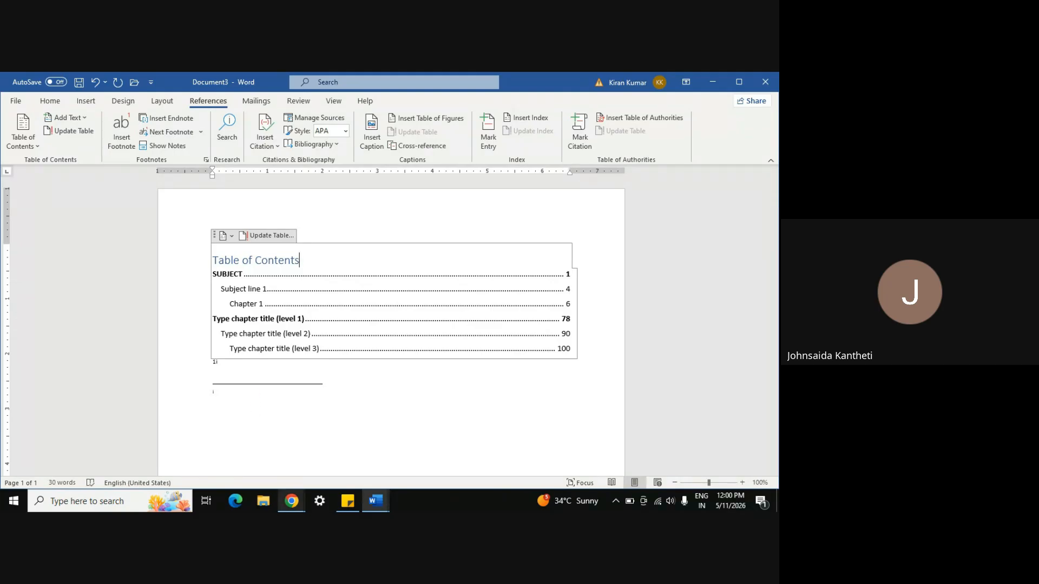
Switch to the Google Meet call in Chrome and stop the meeting's recording.
{"action": "mouse_move", "coordinate": [291, 501]}
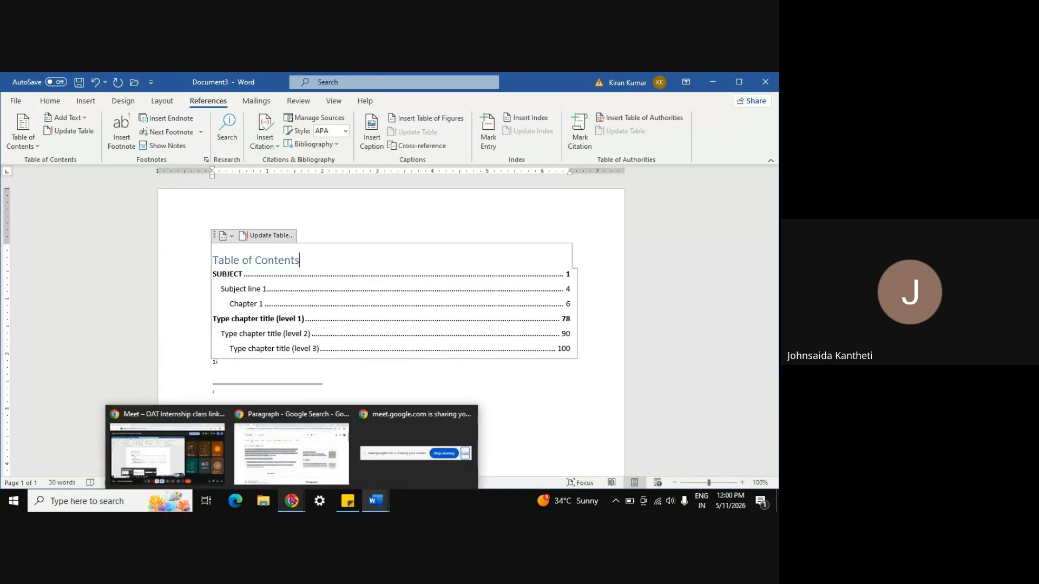
{"action": "left_click", "coordinate": [190, 461]}
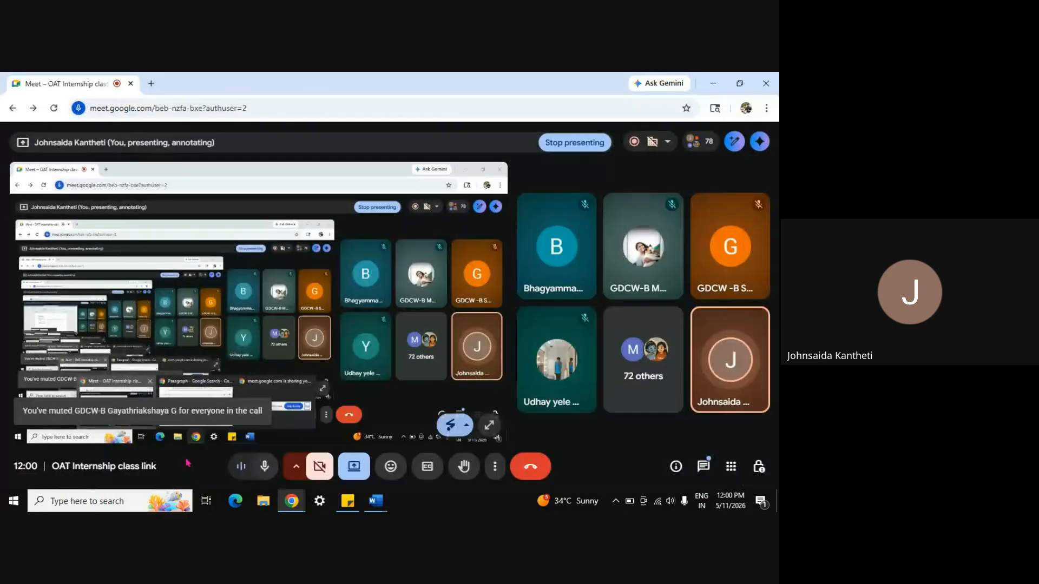
{"action": "left_click", "coordinate": [494, 466]}
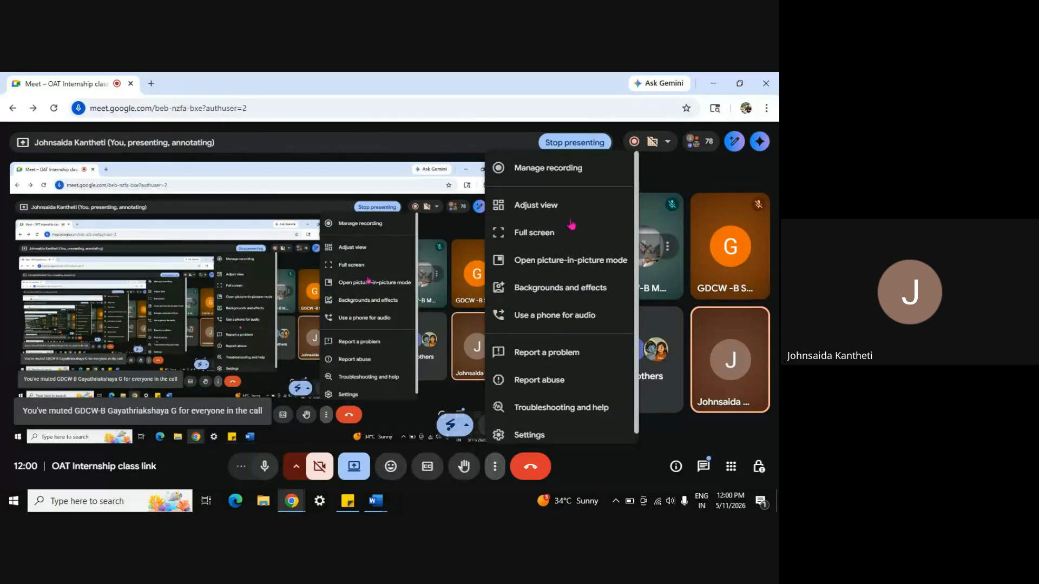
{"action": "left_click", "coordinate": [560, 169]}
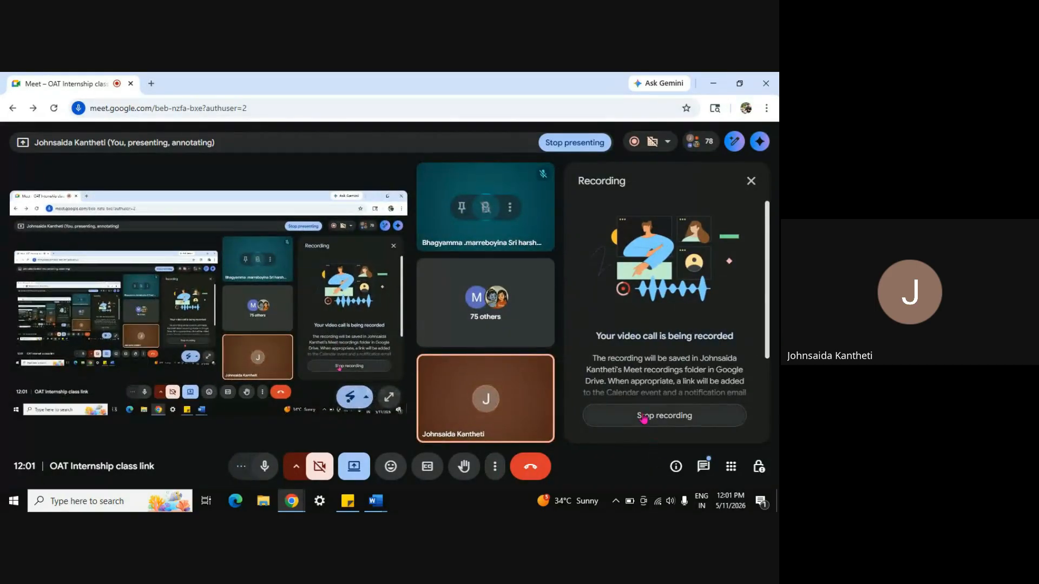
{"action": "left_click", "coordinate": [644, 417]}
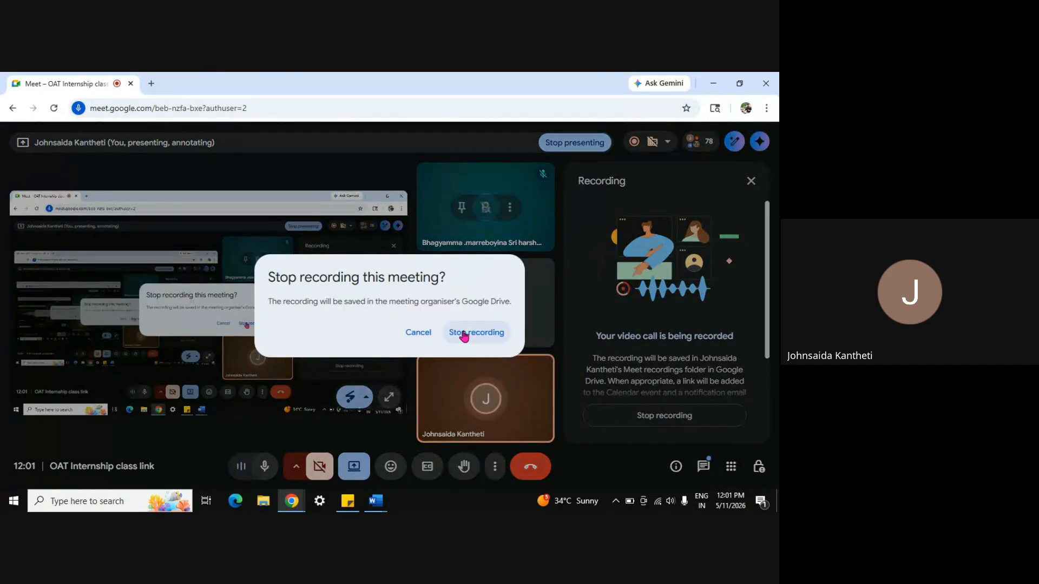